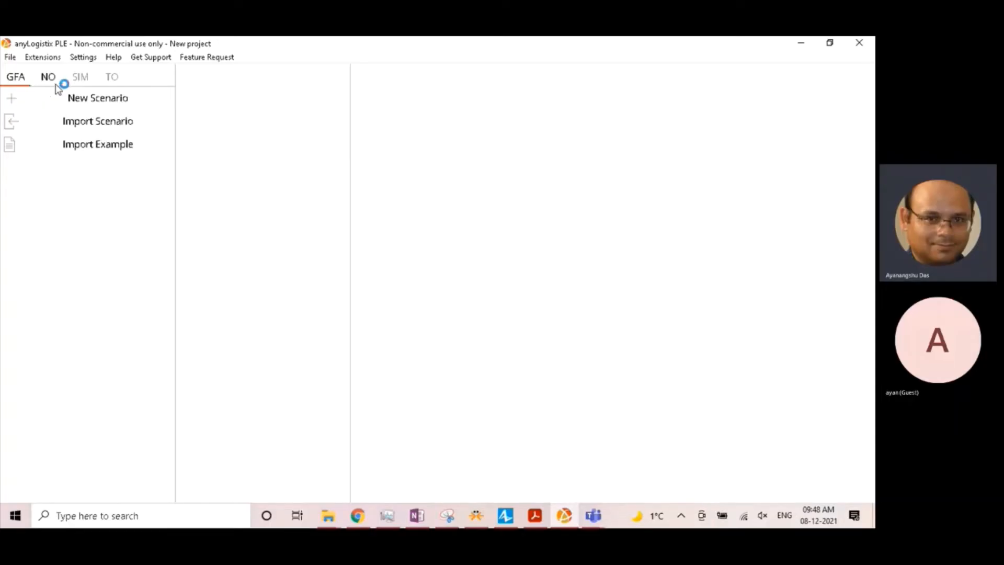
# - Create a new Greenfield Analysis (GFA) scenario named My Supply Chain
pyautogui.click(59, 85)
pyautogui.click(112, 81)
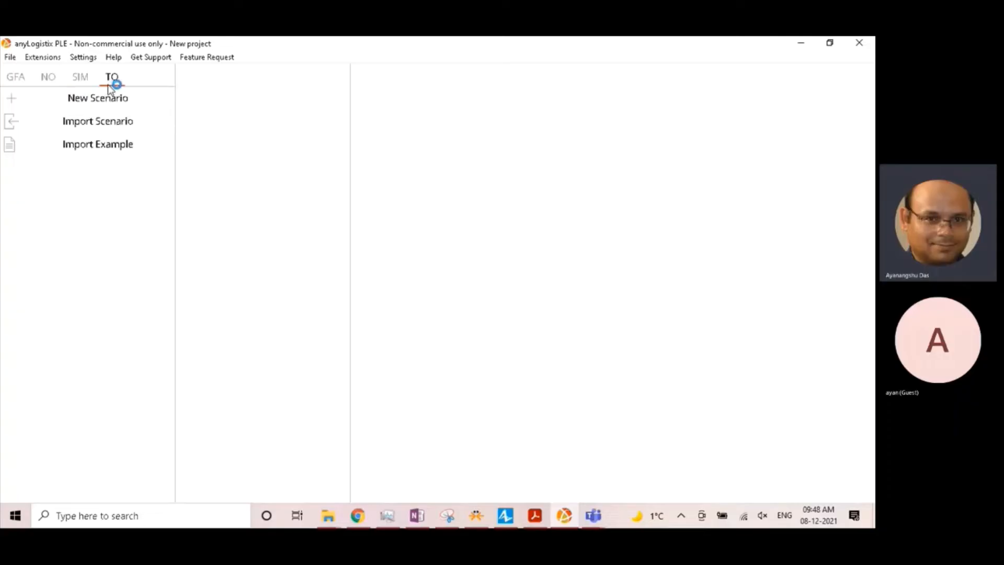
pyautogui.click(29, 87)
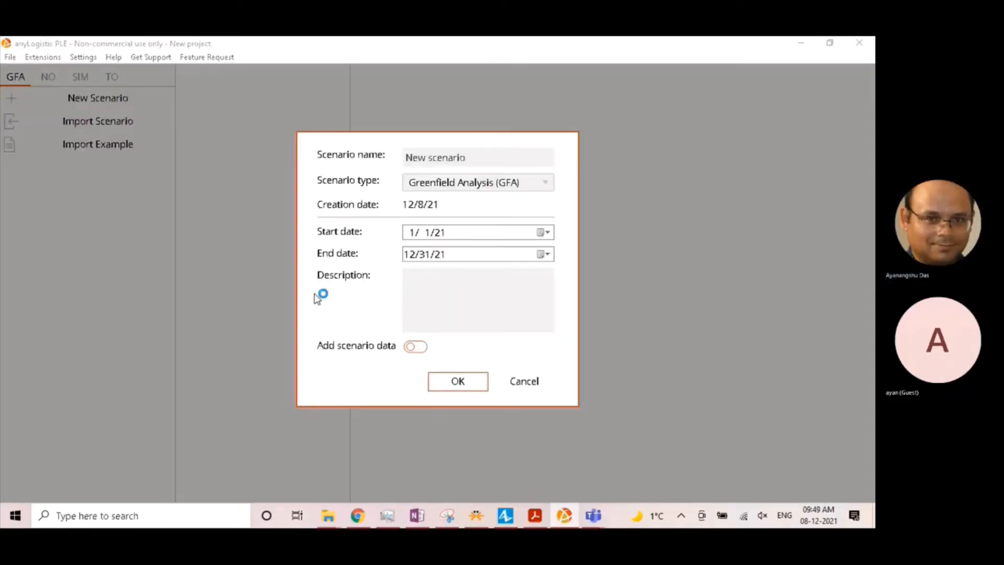
pyautogui.click(483, 152)
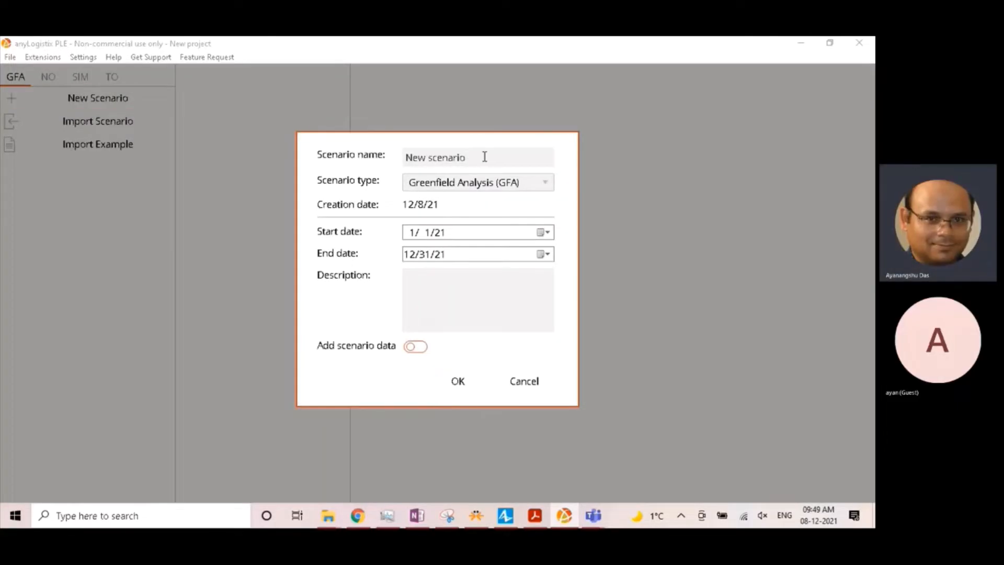
pyautogui.moveTo(482, 155); pyautogui.dragTo(365, 159)
pyautogui.write('My Supply Chain')
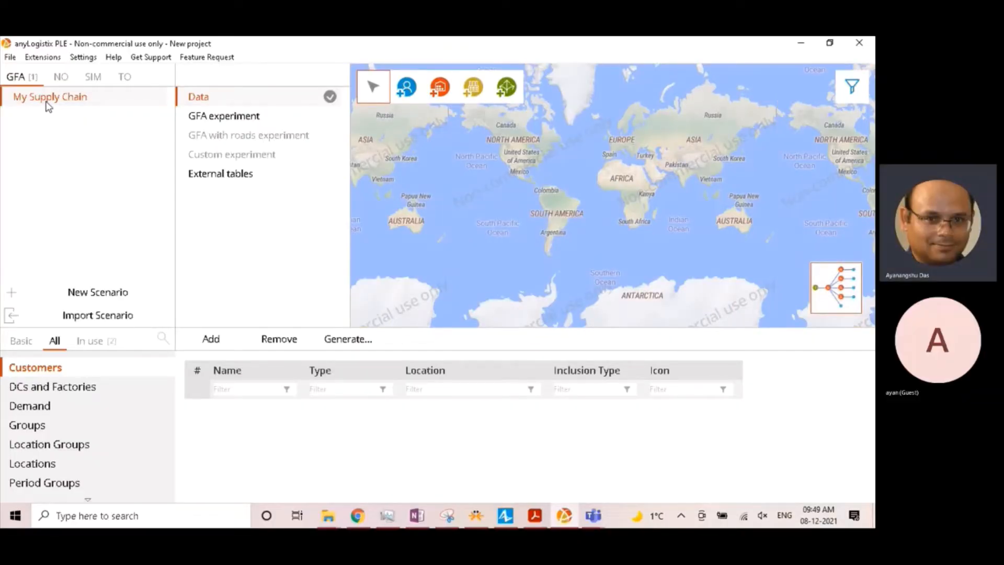
# - Review the scenario's data tables in the full, basic and in-use lists, including the Periods and Products tables
pyautogui.click(263, 110)
pyautogui.scroll(-2, 35, 419)
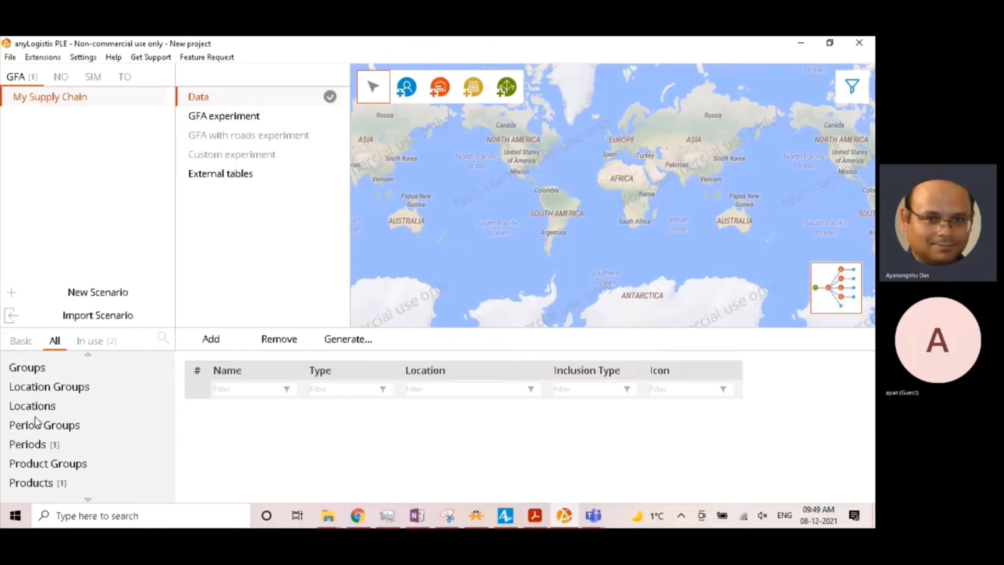
pyautogui.scroll(-3, 35, 396)
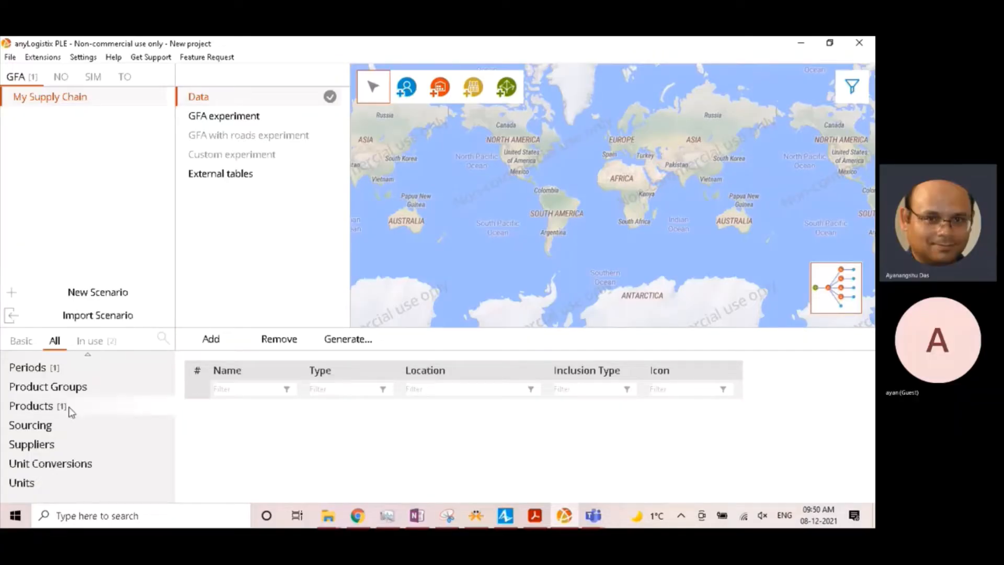
pyautogui.scroll(3, 52, 391)
pyautogui.scroll(3, 52, 391)
pyautogui.click(31, 343)
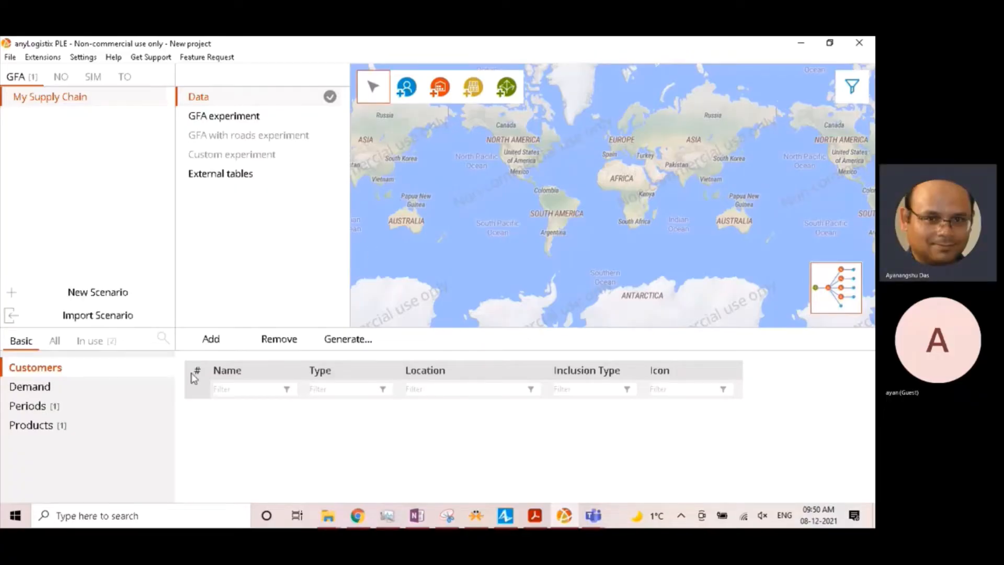
pyautogui.click(67, 407)
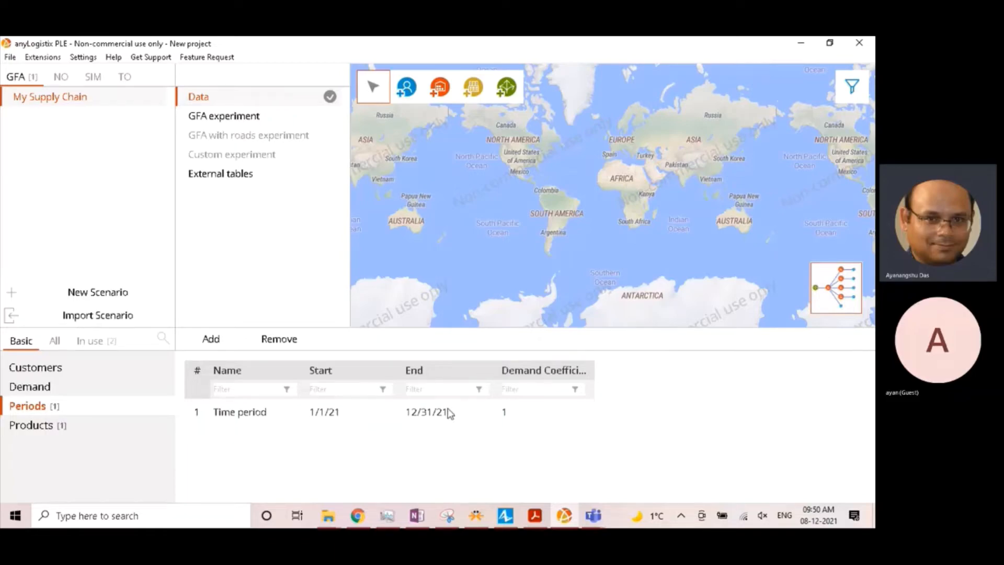
pyautogui.click(67, 431)
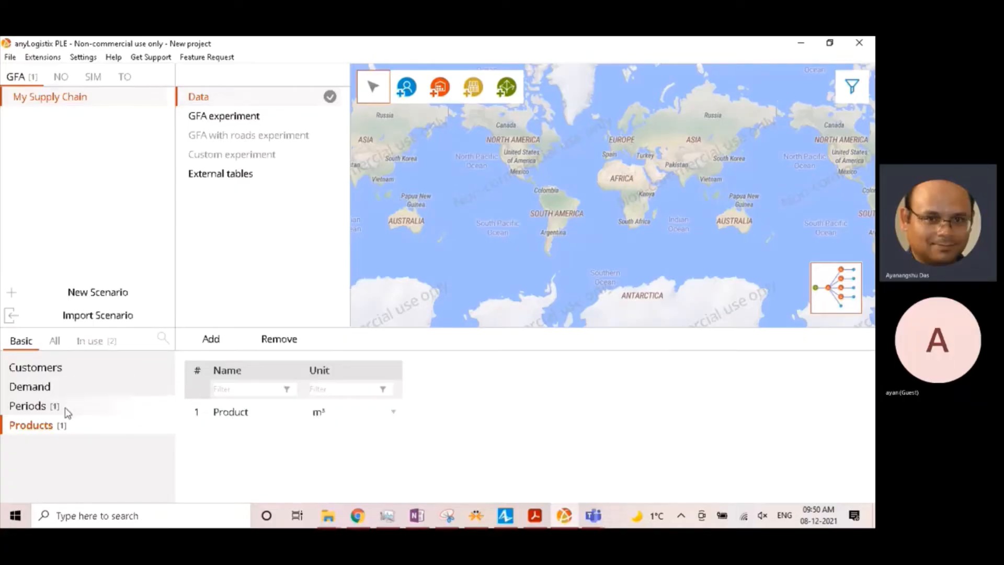
pyautogui.click(90, 342)
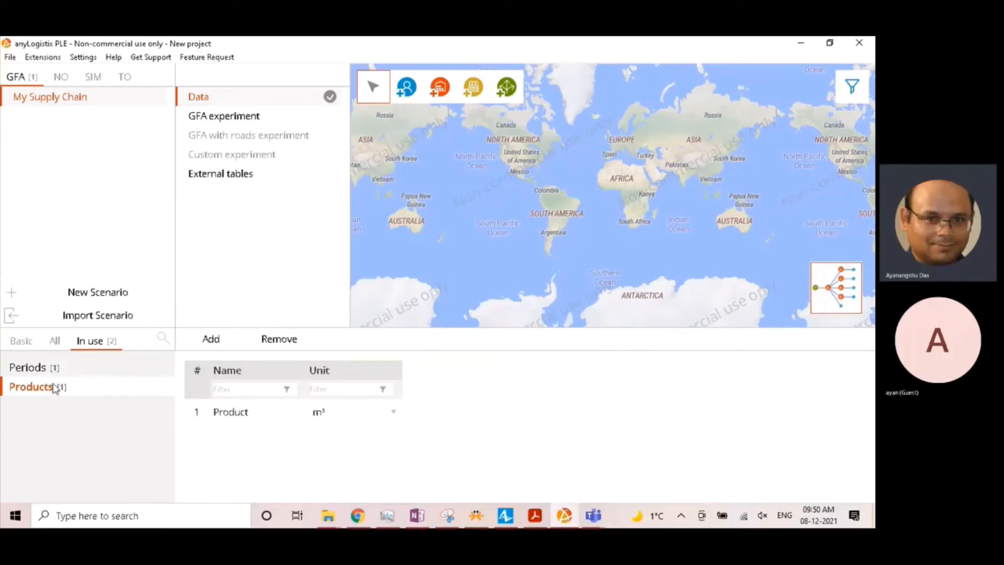
pyautogui.click(56, 342)
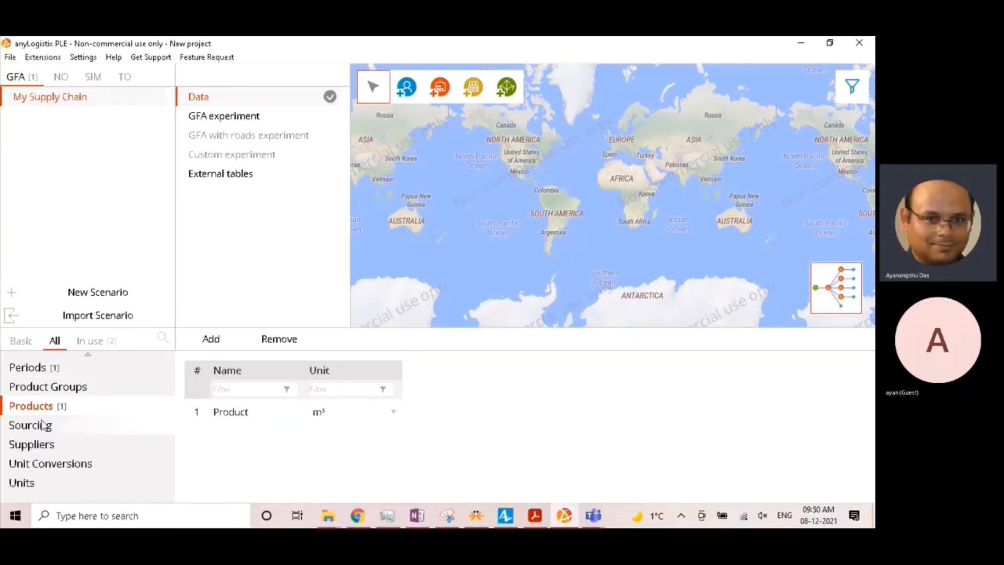
pyautogui.scroll(5, 42, 423)
pyautogui.scroll(-5, 43, 425)
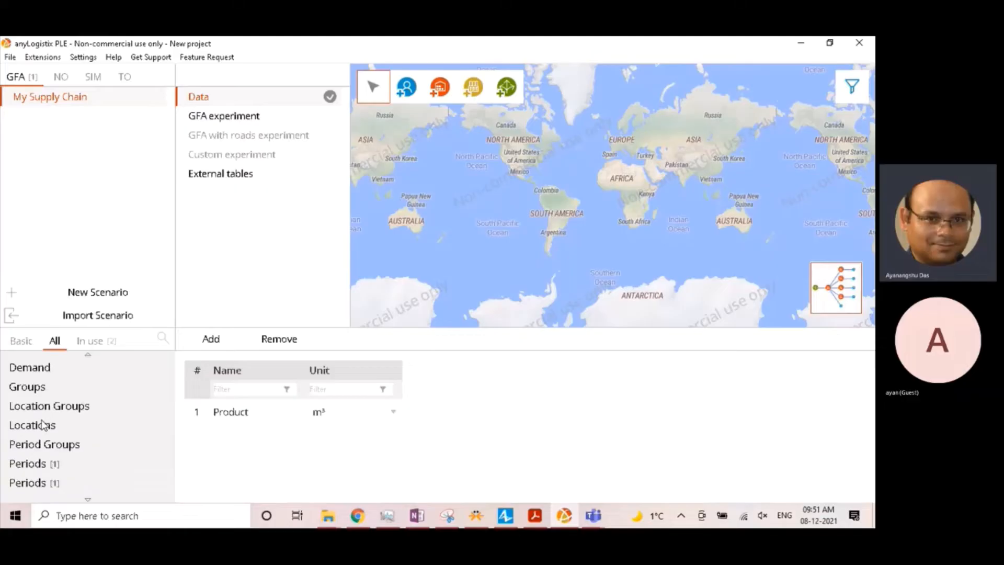
pyautogui.scroll(5, 42, 424)
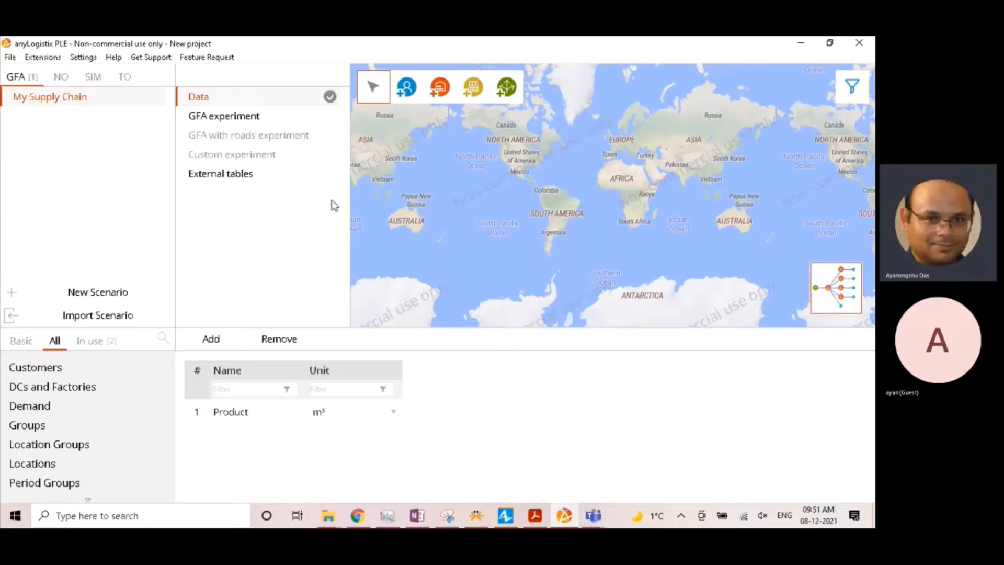
# - Add a customer on the map at Washington D.C. in the eastern United States
pyautogui.scroll(2, 522, 164)
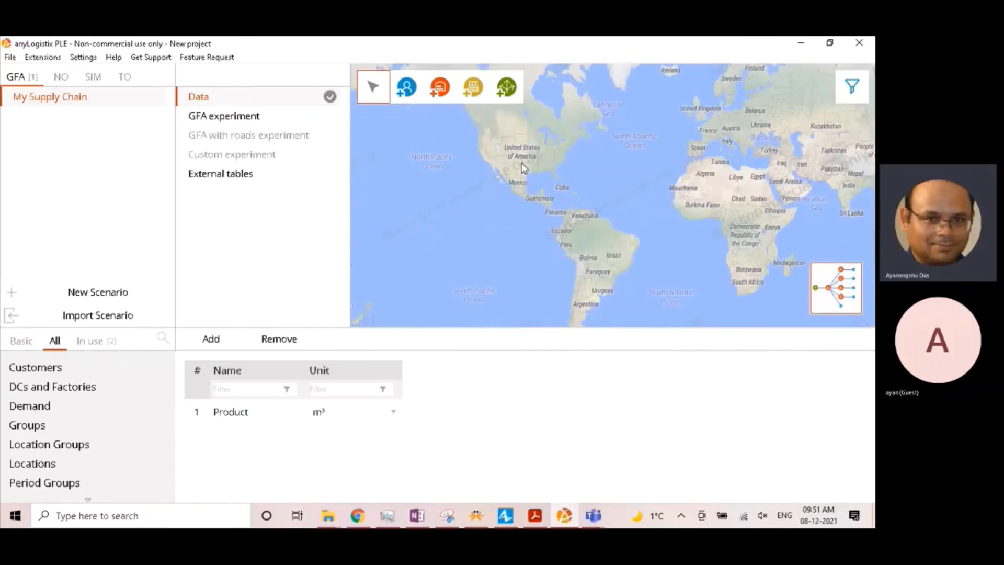
pyautogui.scroll(1, 547, 146)
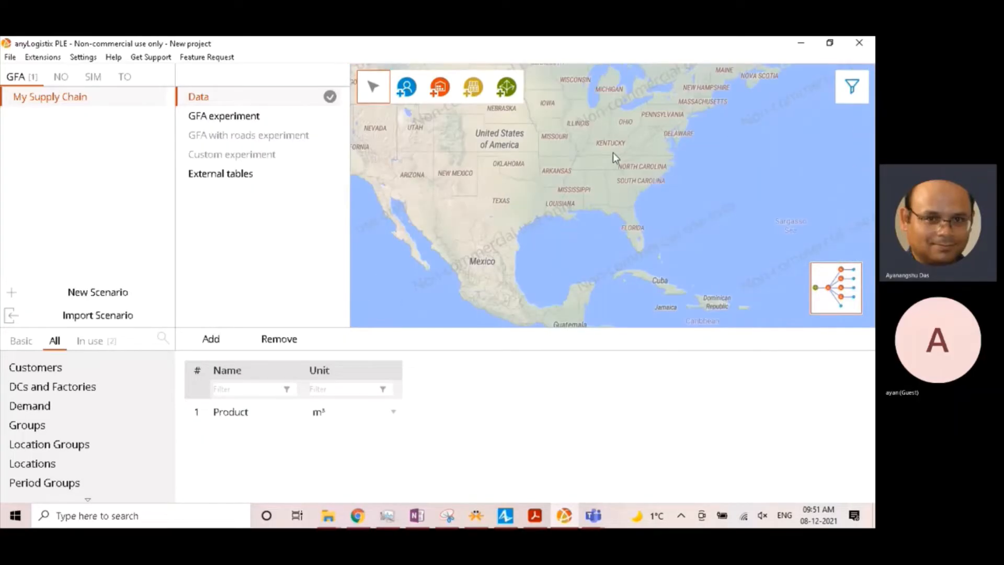
pyautogui.scroll(2, 613, 152)
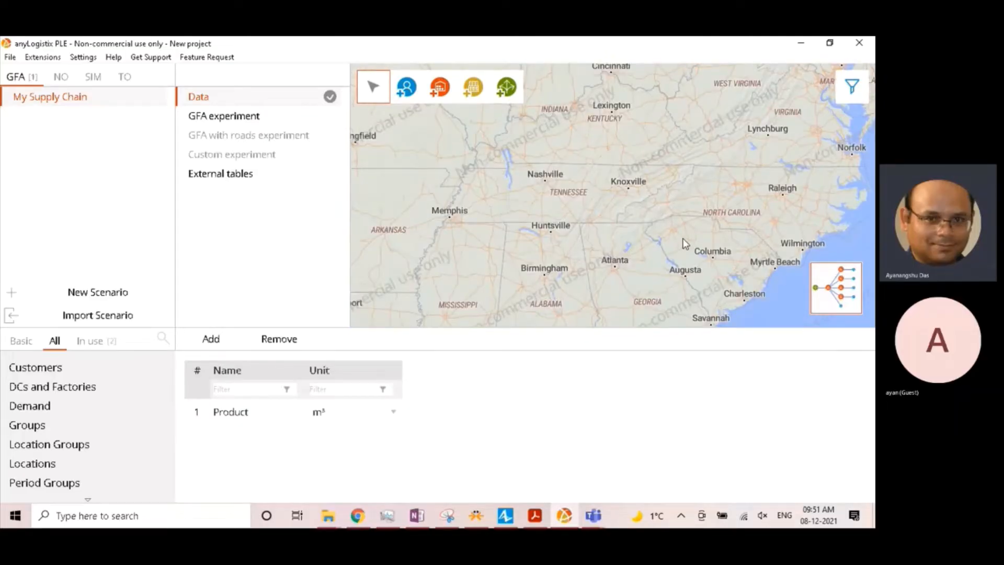
pyautogui.scroll(-2, 683, 238)
pyautogui.moveTo(717, 209); pyautogui.dragTo(616, 260)
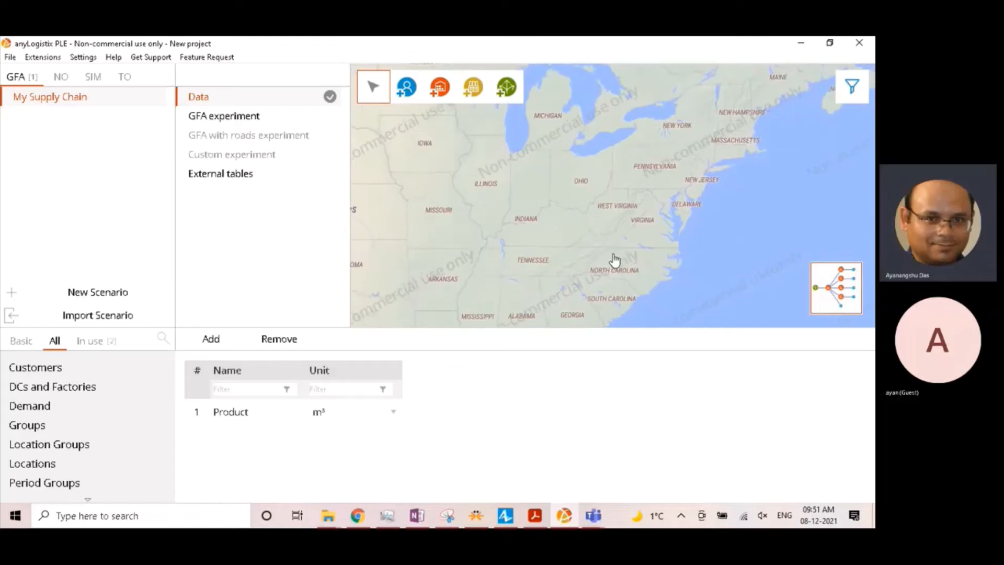
pyautogui.scroll(2, 635, 209)
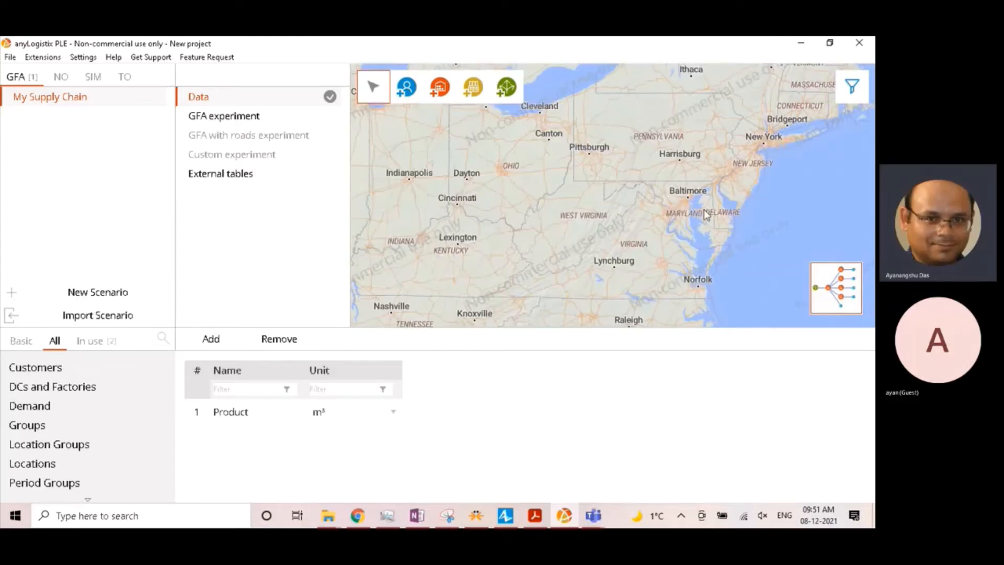
pyautogui.scroll(1, 706, 214)
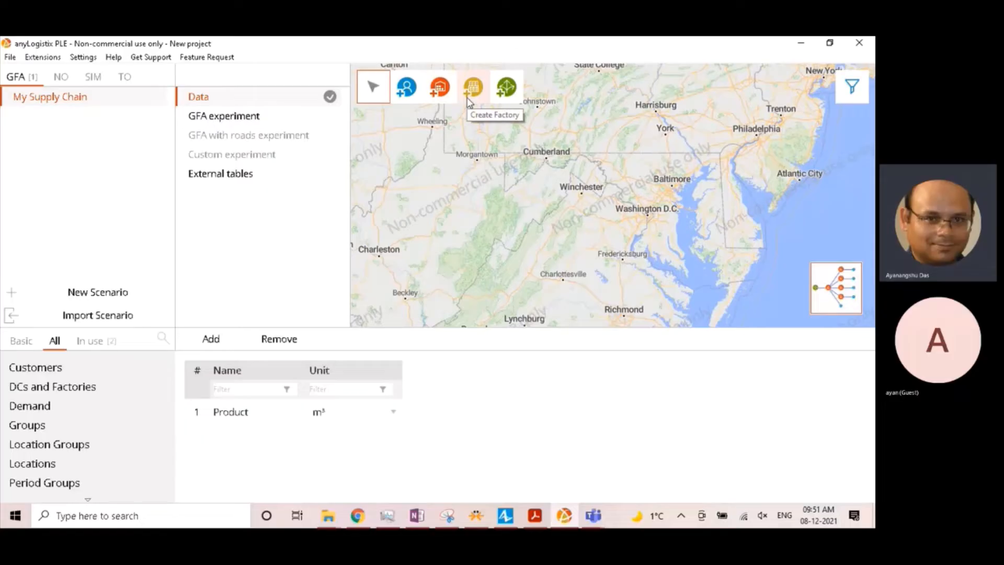
pyautogui.click(407, 90)
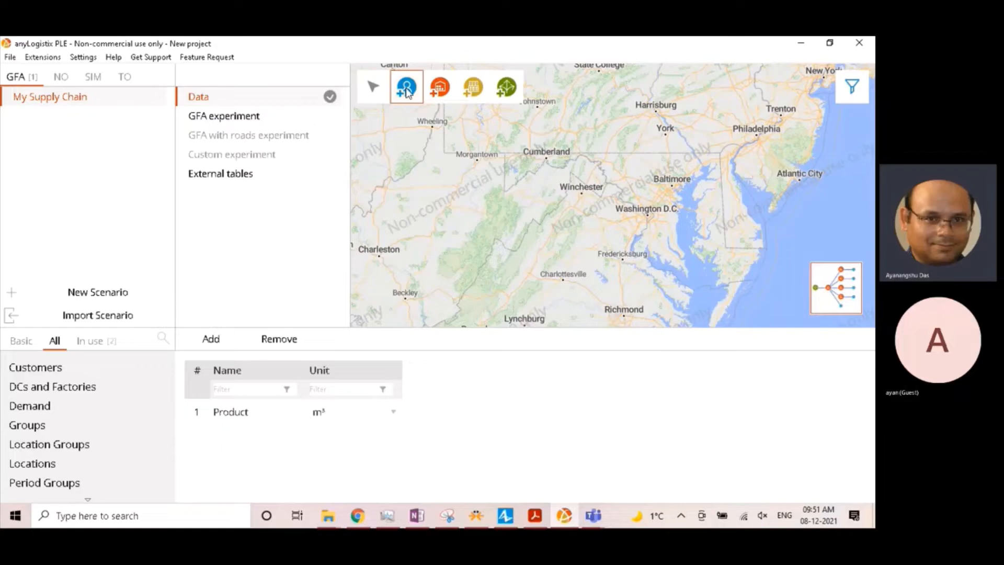
pyautogui.click(641, 216)
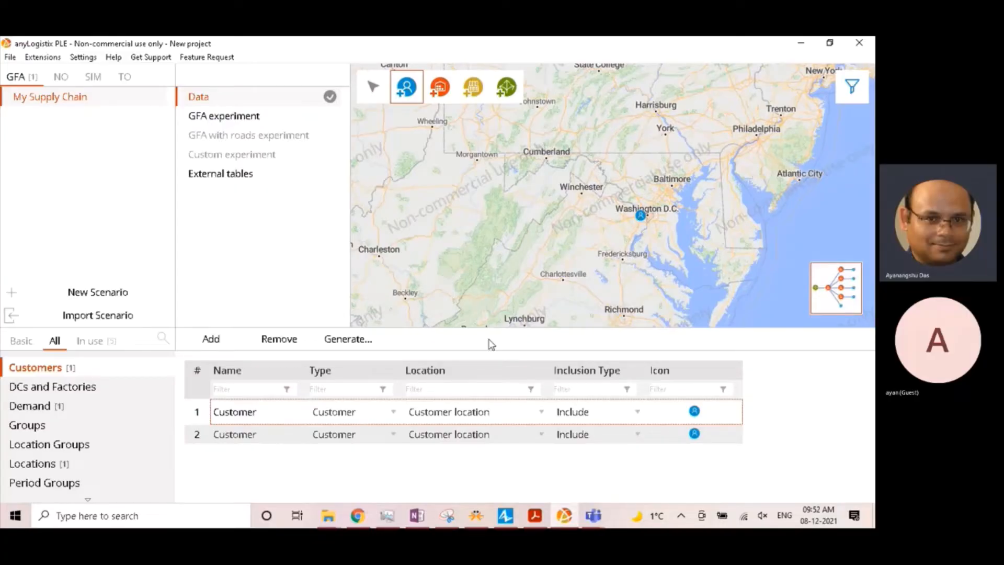
# - Remove the duplicate second customer record from the Customers table
pyautogui.click(198, 436)
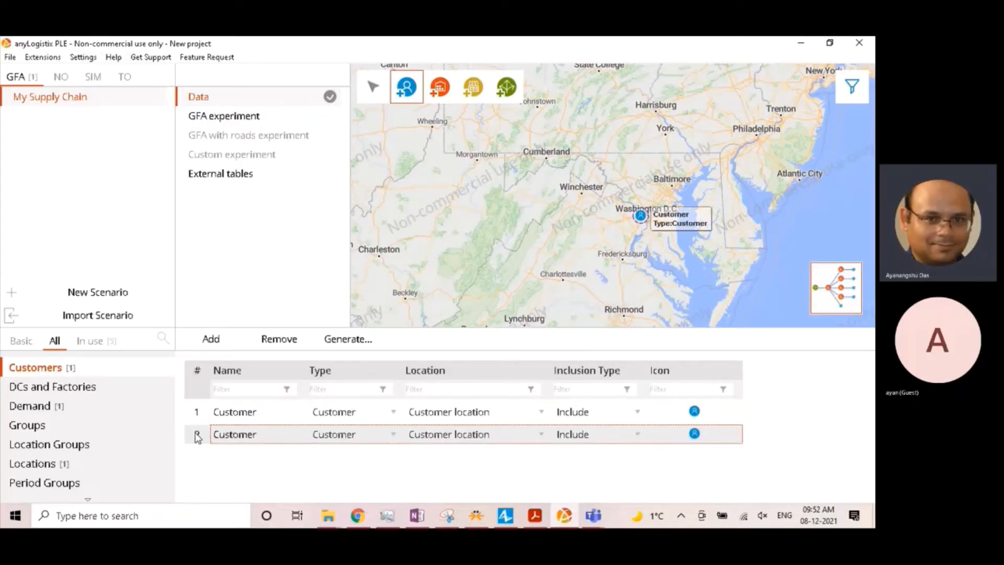
pyautogui.click(303, 346)
pyautogui.click(427, 280)
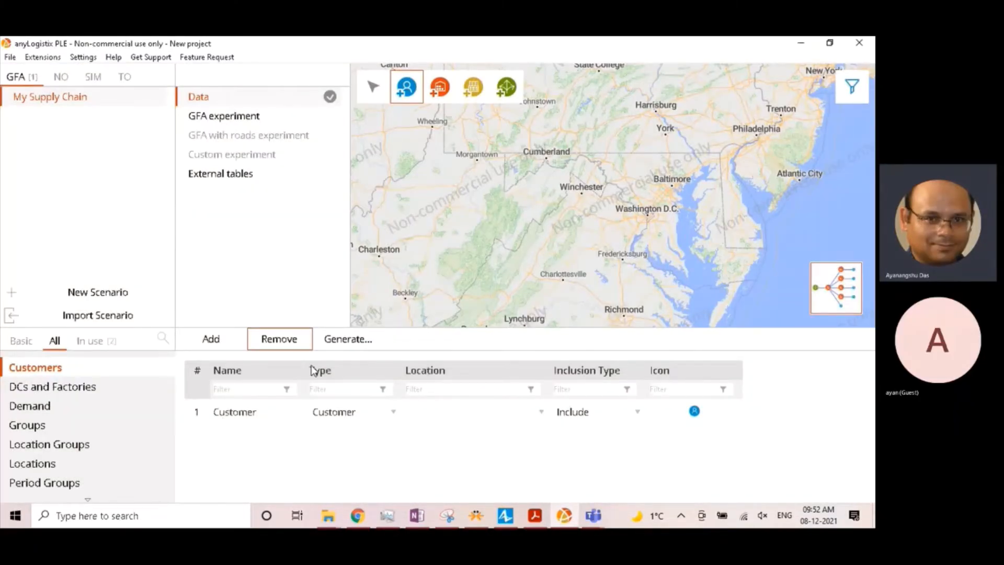
# - Rename the remaining customer in the Customers table as Washington DC
pyautogui.click(256, 411)
pyautogui.click(256, 411)
pyautogui.moveTo(271, 417); pyautogui.dragTo(206, 424)
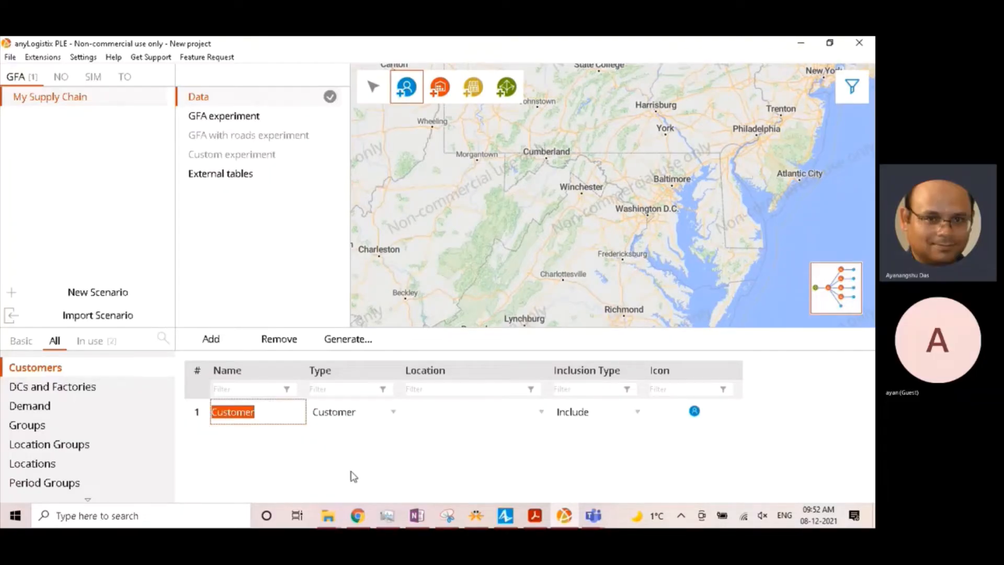
pyautogui.click(357, 515)
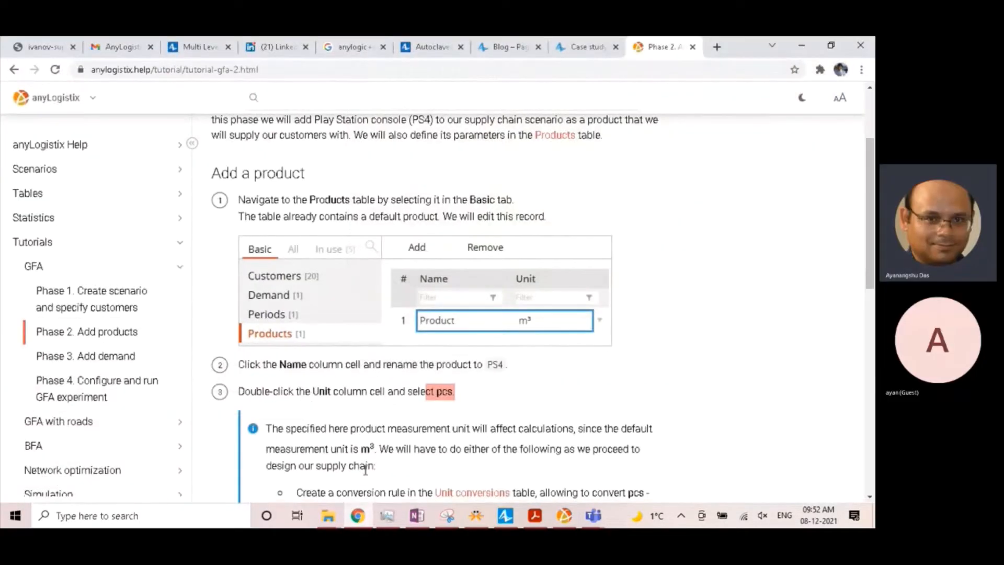
pyautogui.click(357, 517)
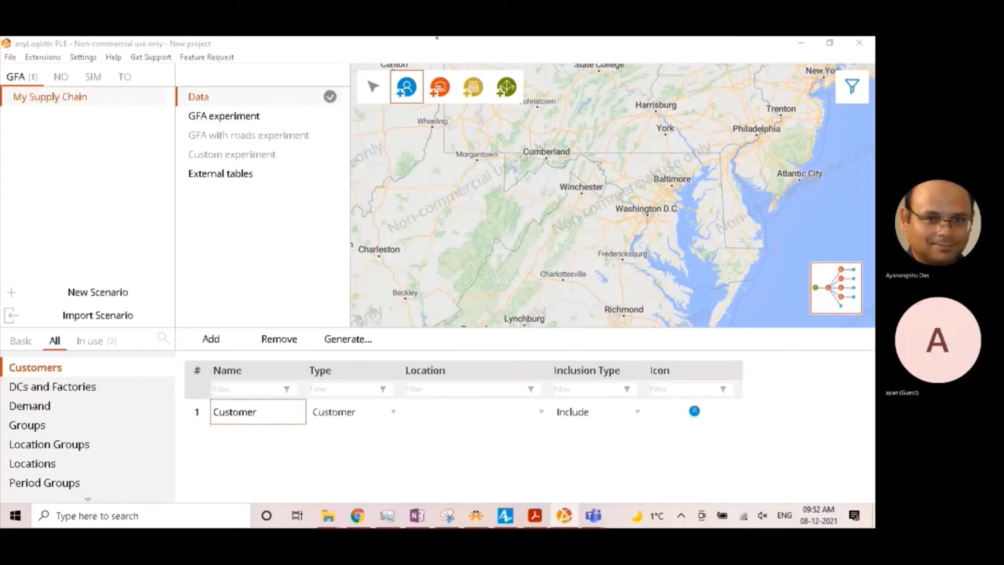
pyautogui.click(264, 411)
pyautogui.write('Washington DC')
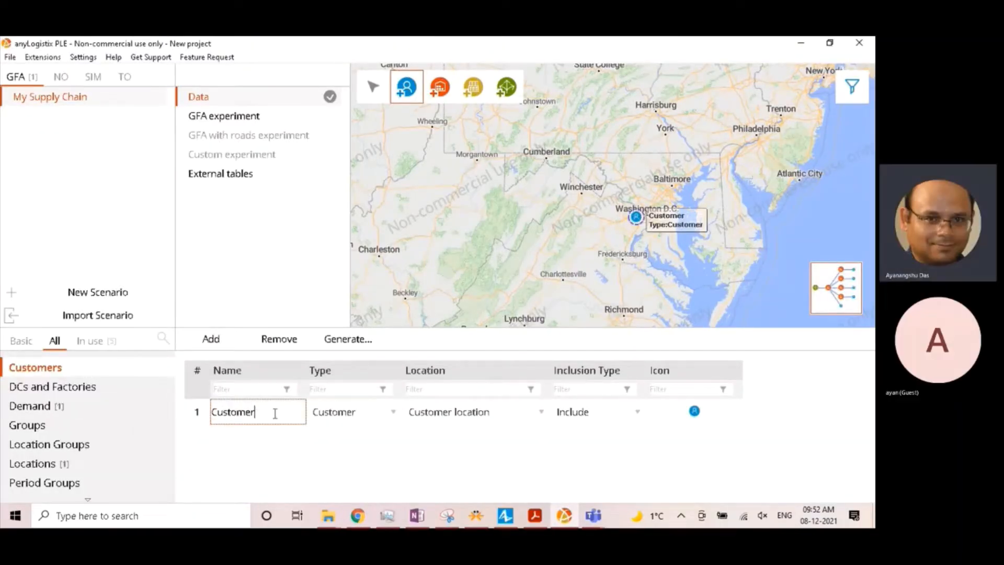
pyautogui.moveTo(290, 412); pyautogui.dragTo(127, 410)
pyautogui.write('Washington DC')
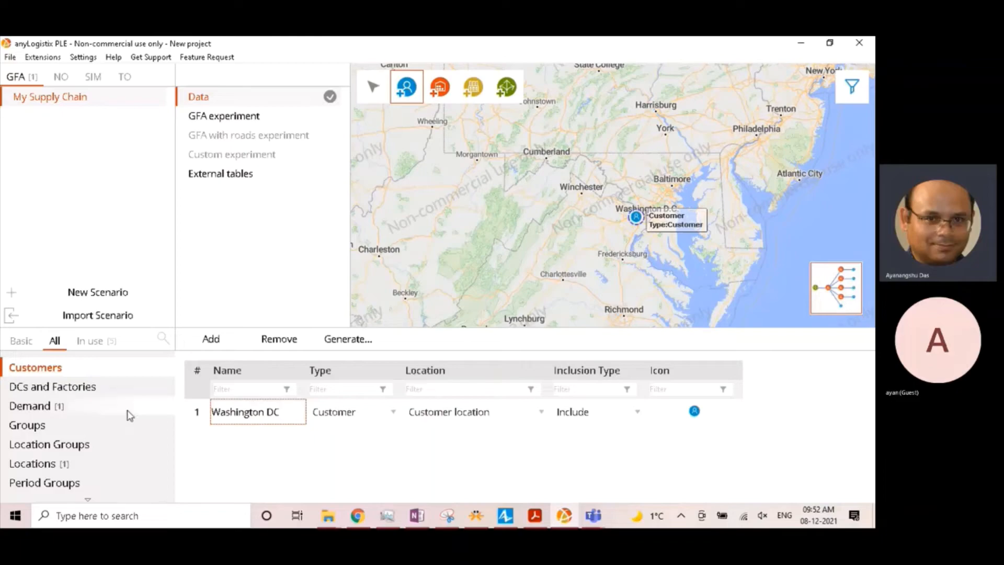
pyautogui.press('Return')
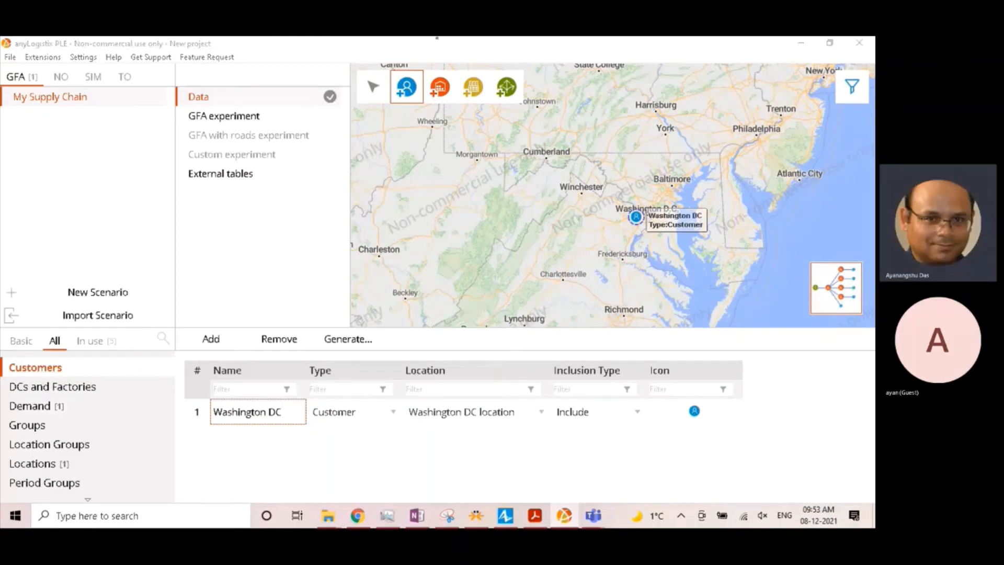
pyautogui.click(7, 241)
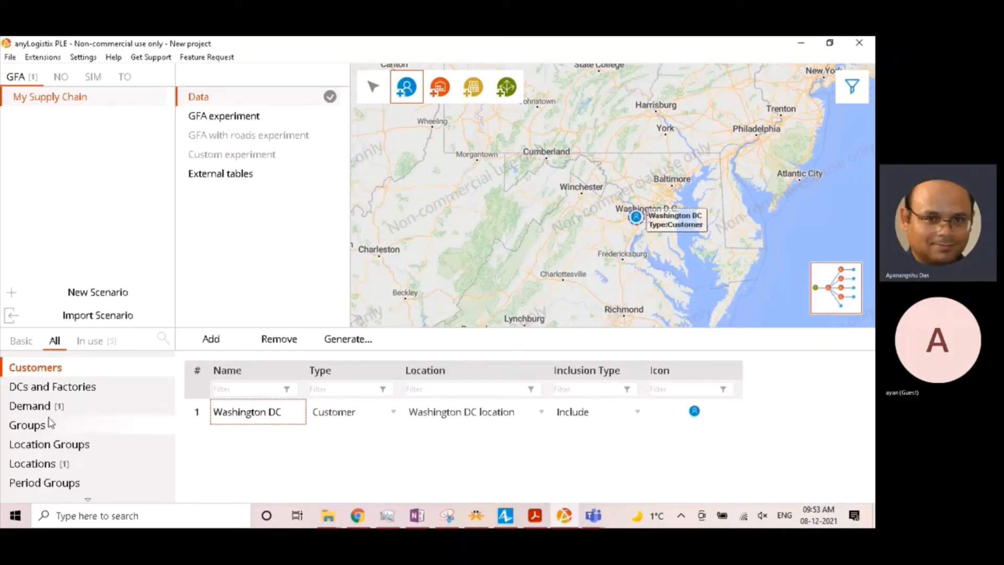
# - In the Locations table, set the city of the Washington DC location to "Washington DC,USA"
pyautogui.scroll(-1, 51, 423)
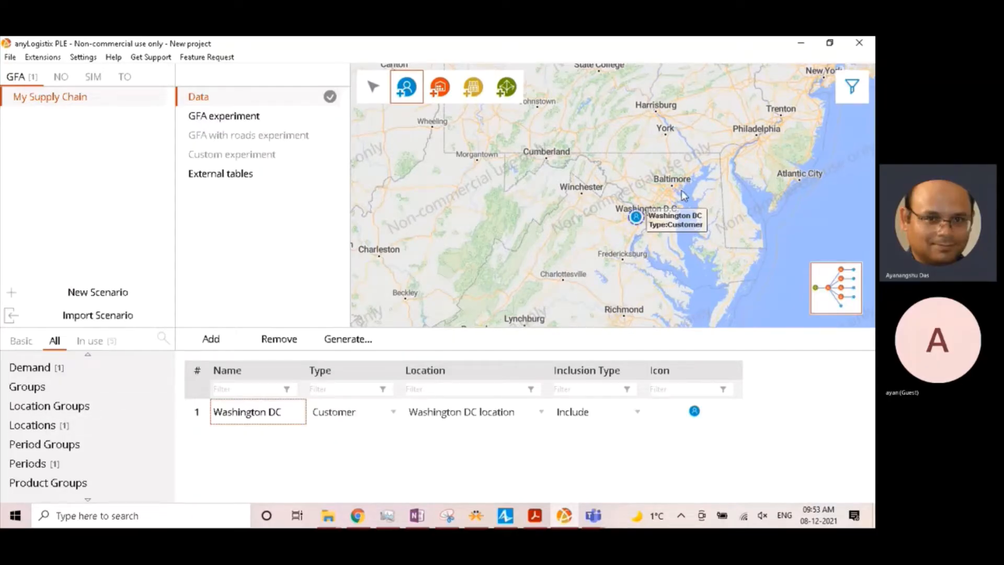
pyautogui.click(36, 425)
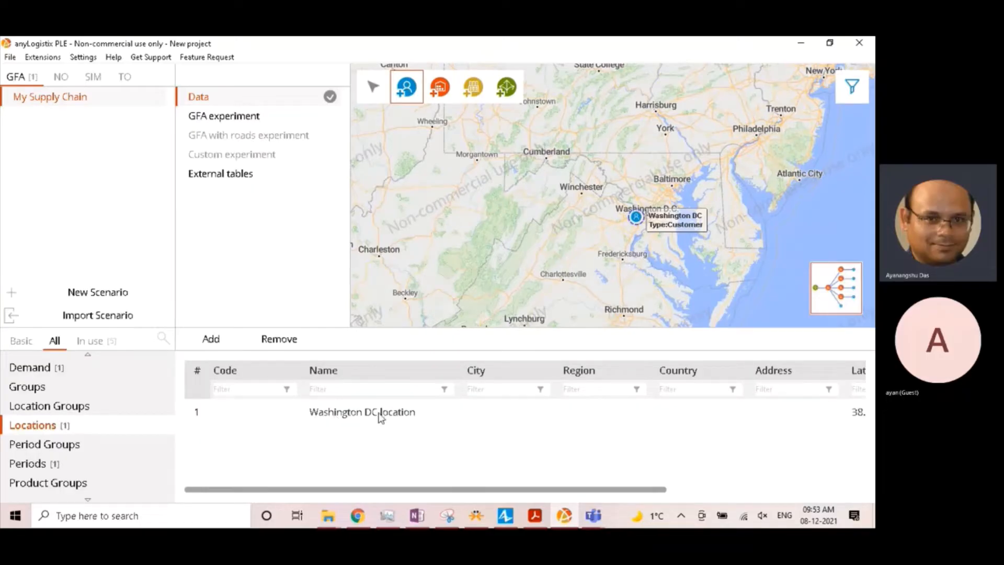
pyautogui.moveTo(451, 489); pyautogui.dragTo(635, 419)
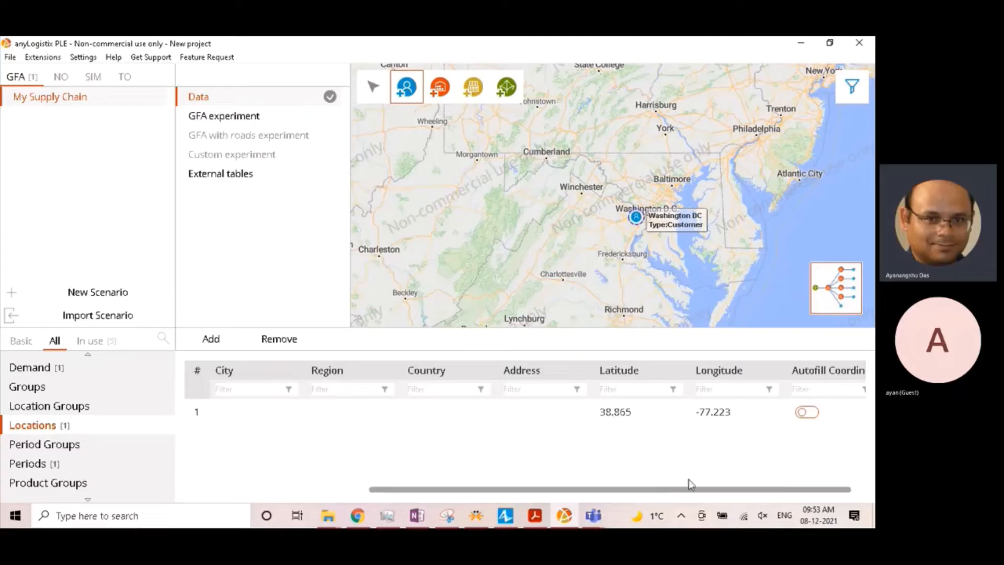
pyautogui.moveTo(669, 490); pyautogui.dragTo(477, 504)
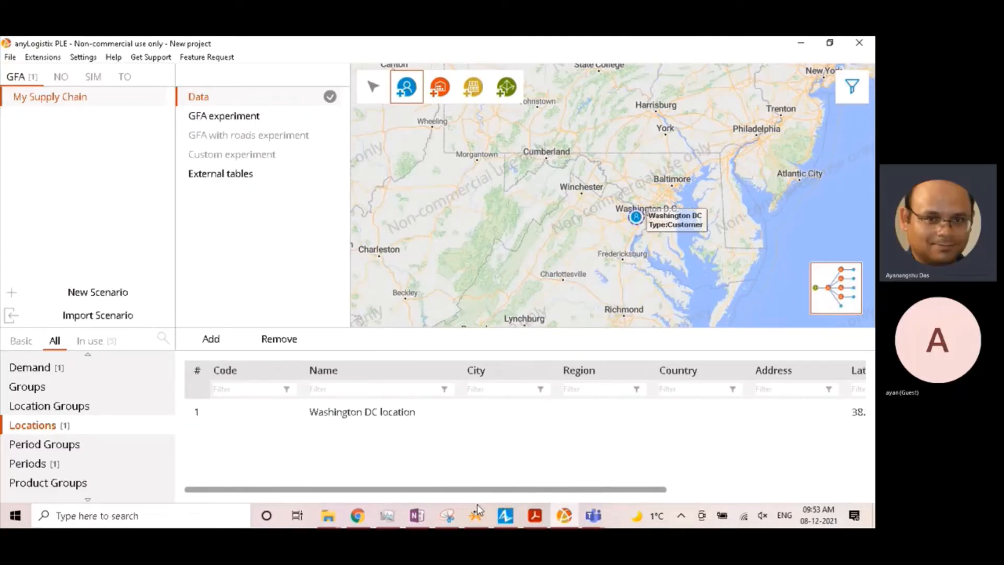
pyautogui.click(501, 416)
pyautogui.write('W')
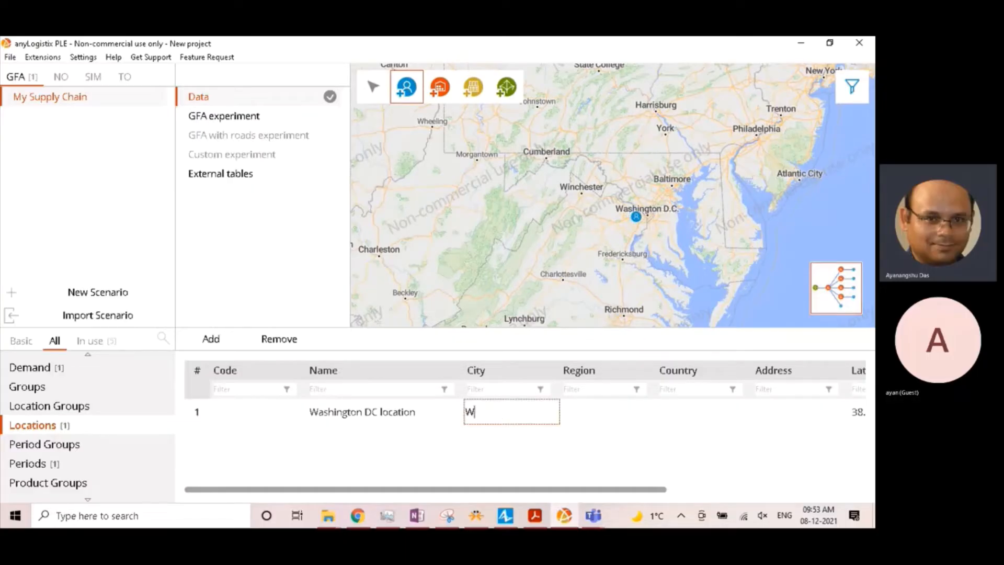
pyautogui.write('ashington DC,USA')
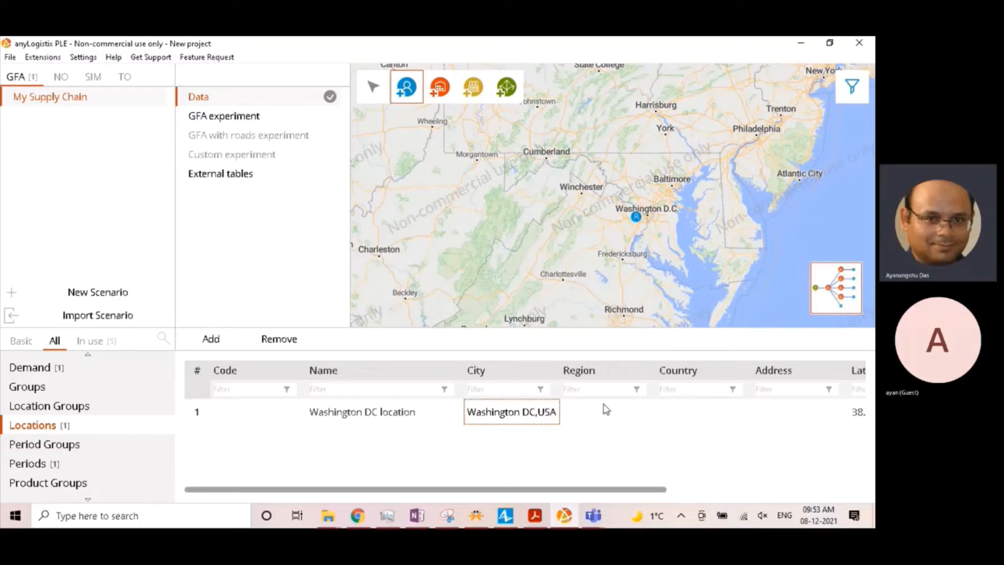
# - Set the Washington DC location's country to USA and turn on coordinate autofill for it
pyautogui.click(704, 406)
pyautogui.write('USA')
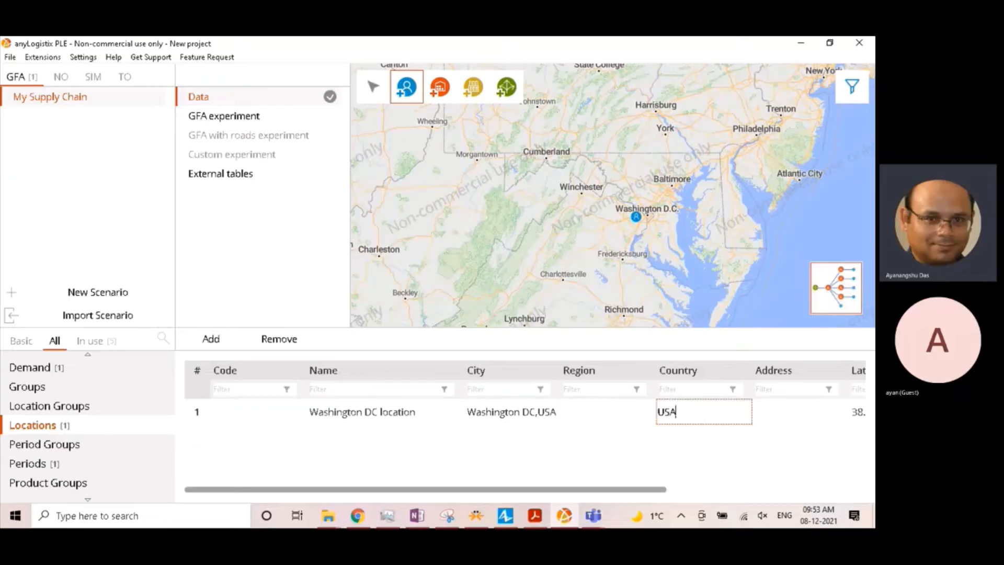
pyautogui.moveTo(657, 494); pyautogui.dragTo(860, 495)
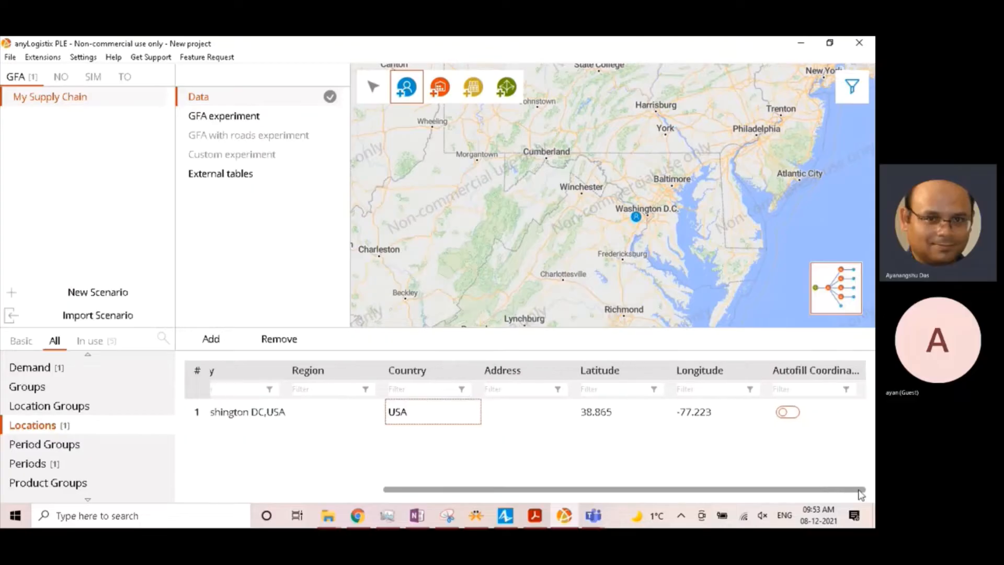
pyautogui.click(788, 412)
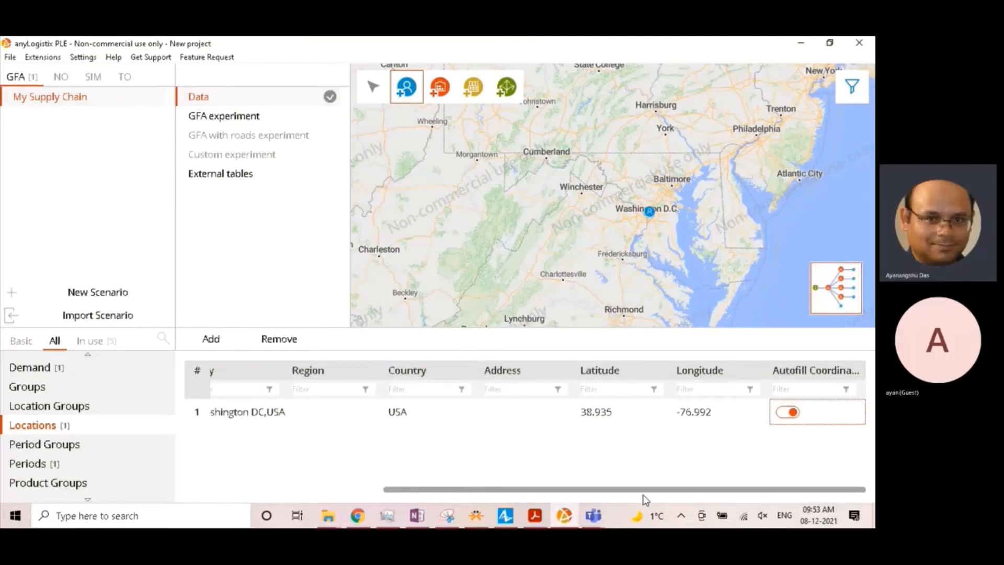
pyautogui.moveTo(645, 489); pyautogui.dragTo(335, 494)
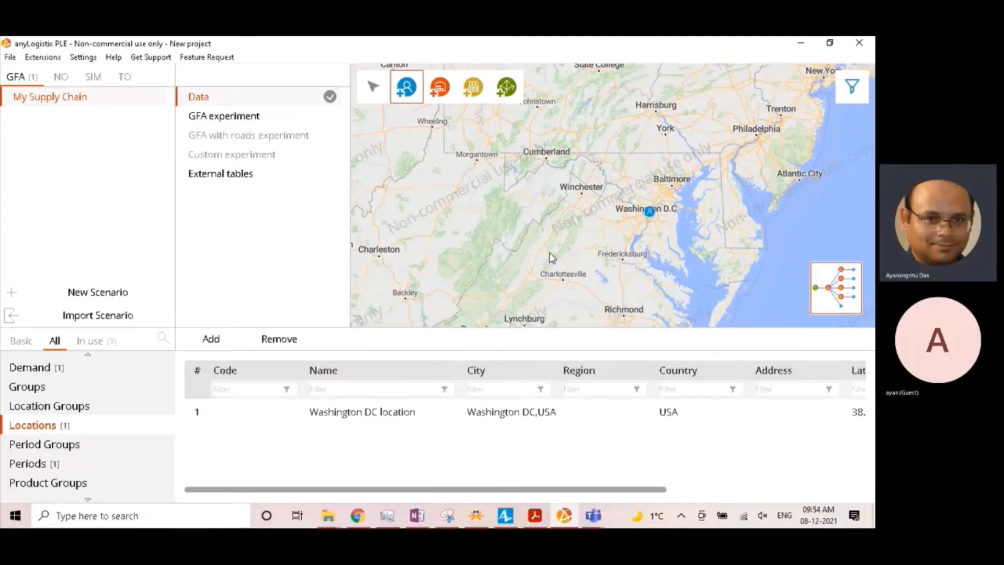
# - Start a scenario import and choose My Supply Chain.xlsx from the tutorial files as the source
pyautogui.press('super+shift+s')
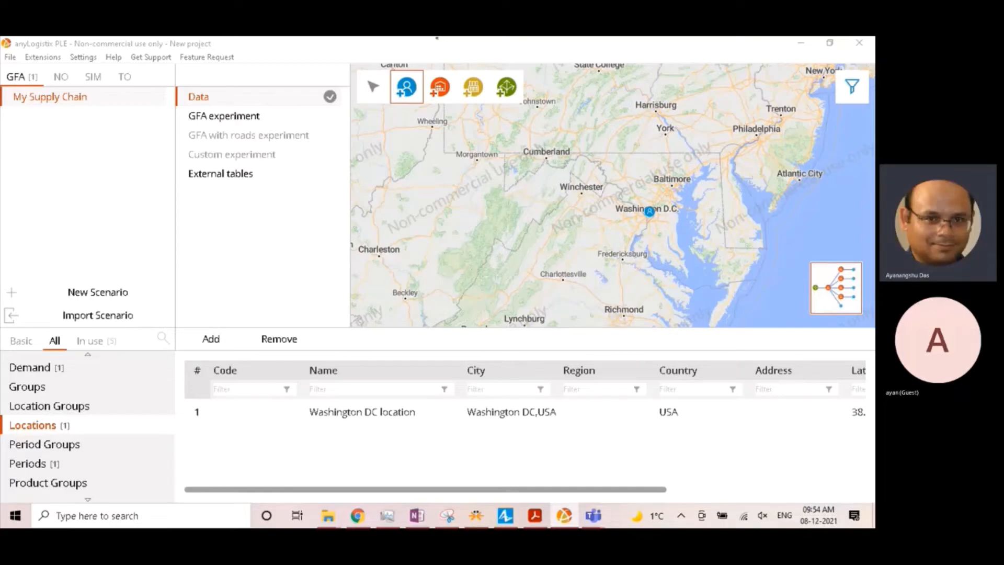
pyautogui.click(12, 59)
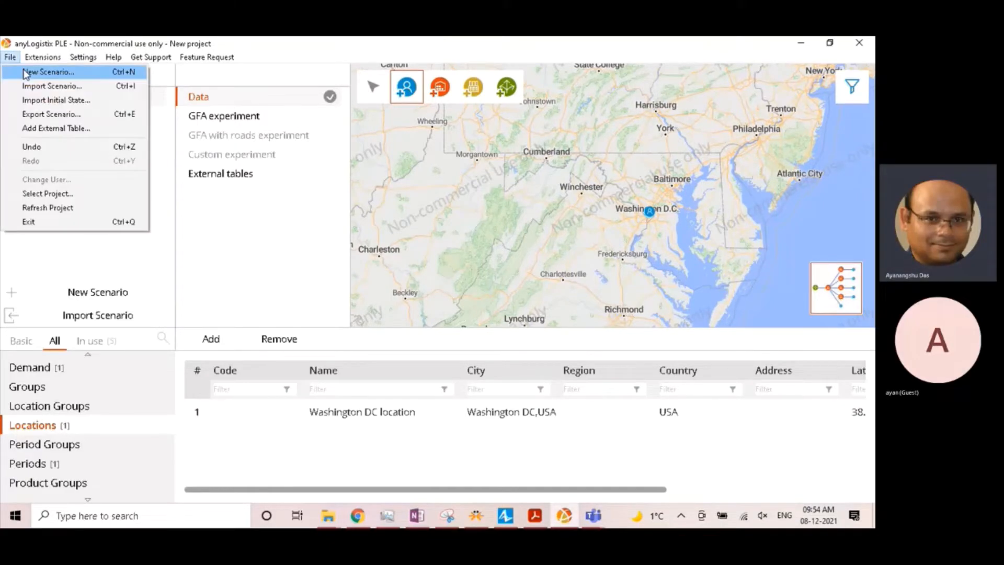
pyautogui.click(60, 89)
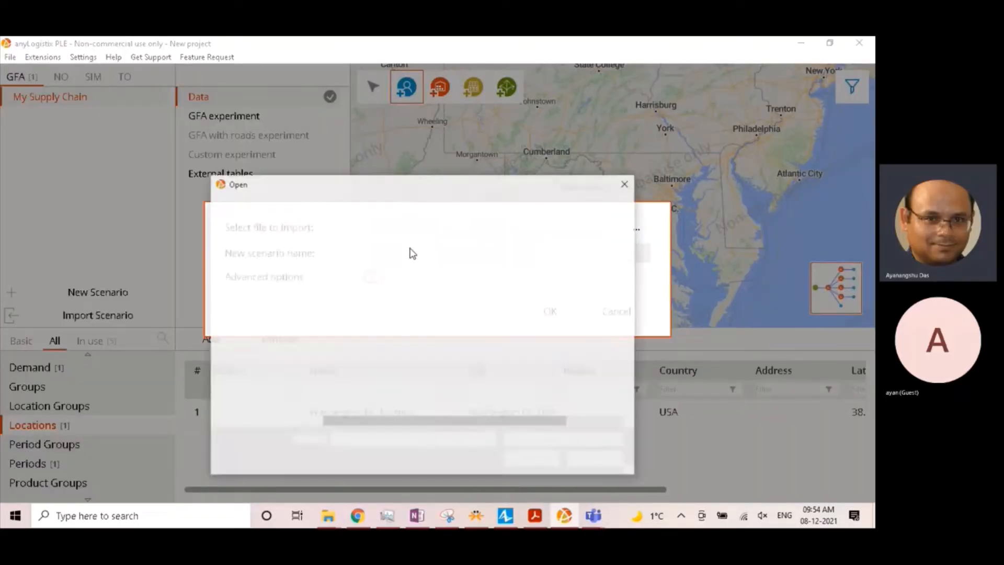
pyautogui.click(375, 294)
pyautogui.click(547, 465)
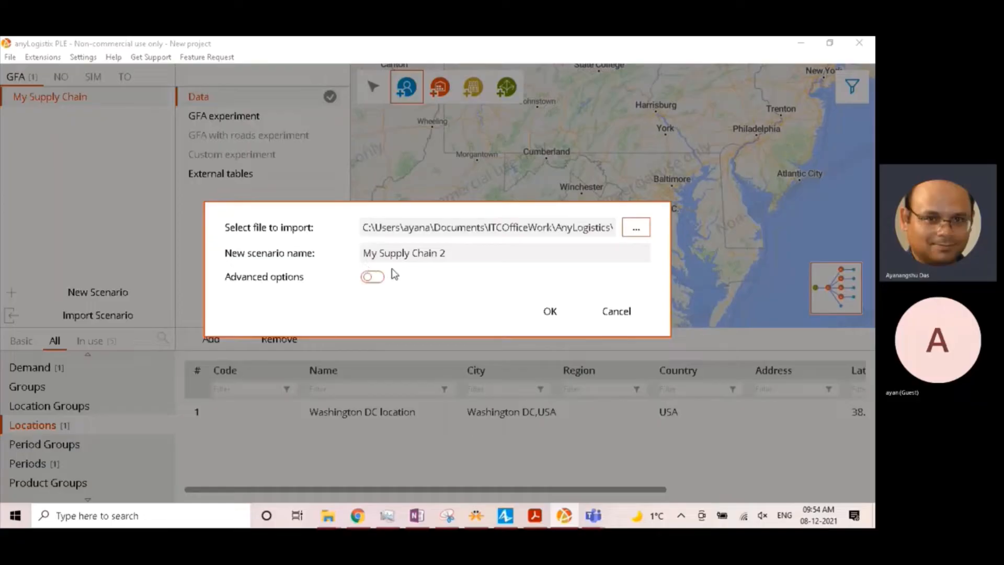
# - Enable the advanced import options and limit the sheets to import to Customers and Locations
pyautogui.click(373, 277)
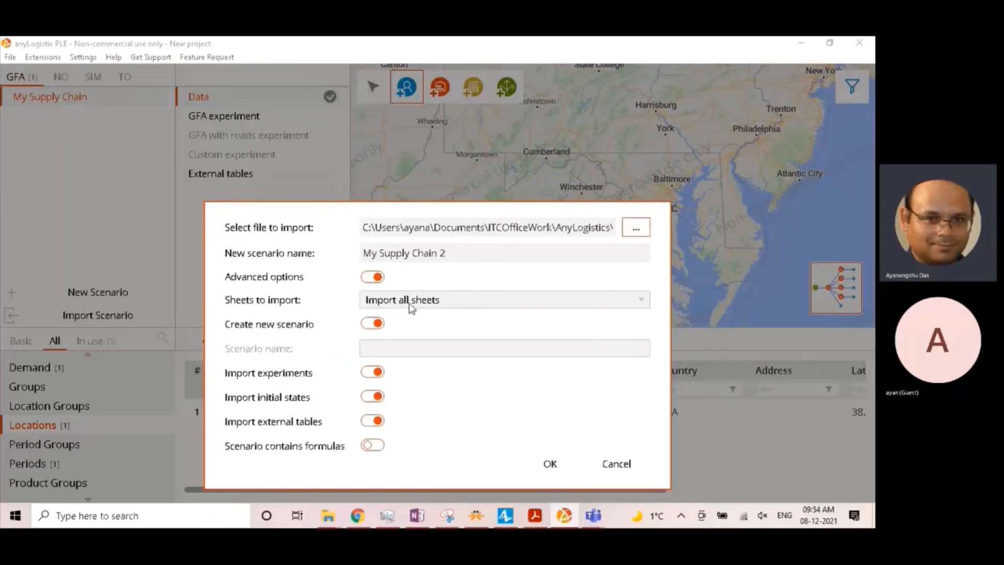
pyautogui.click(471, 307)
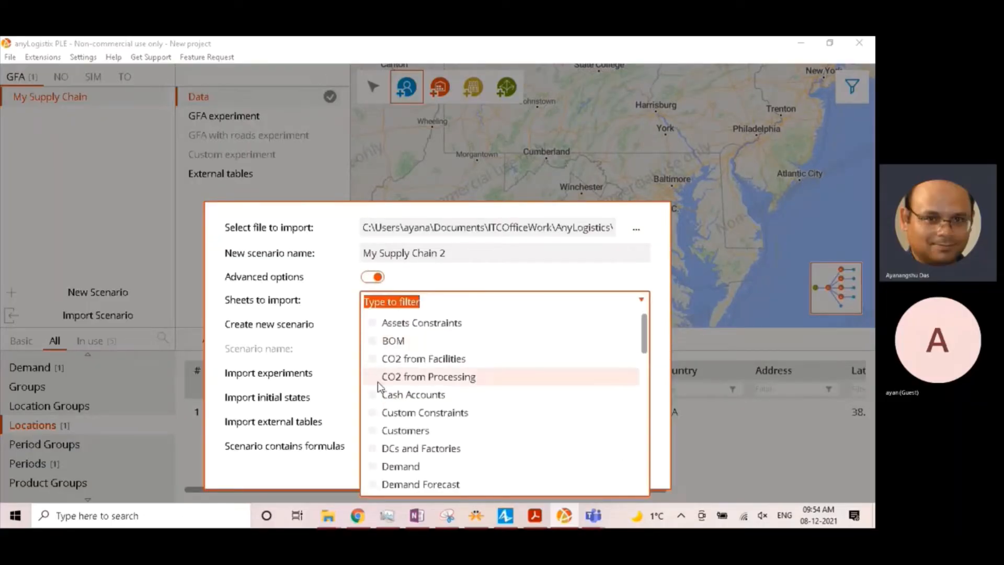
pyautogui.click(376, 430)
pyautogui.scroll(-1, 413, 449)
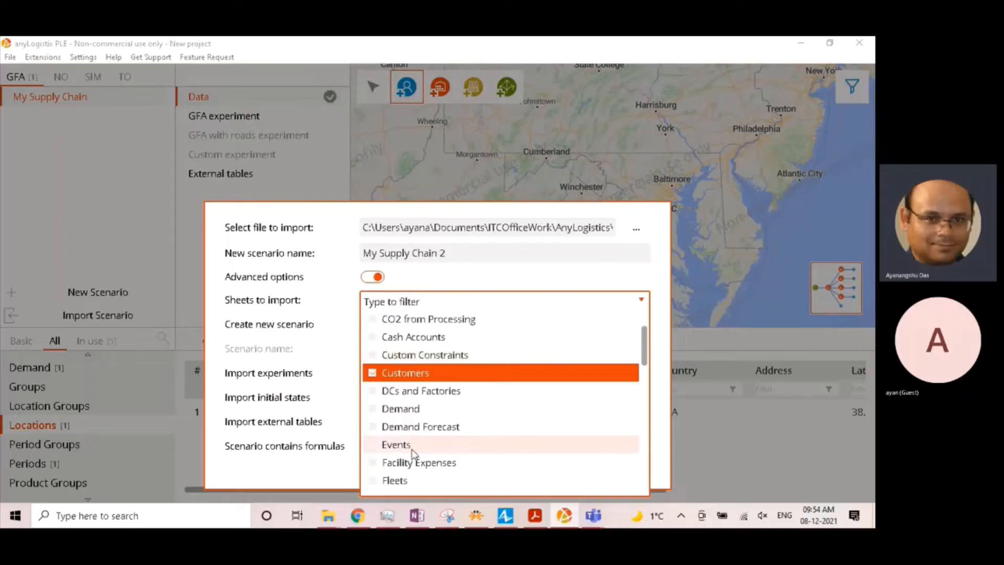
pyautogui.scroll(-1, 403, 461)
pyautogui.scroll(-1, 384, 478)
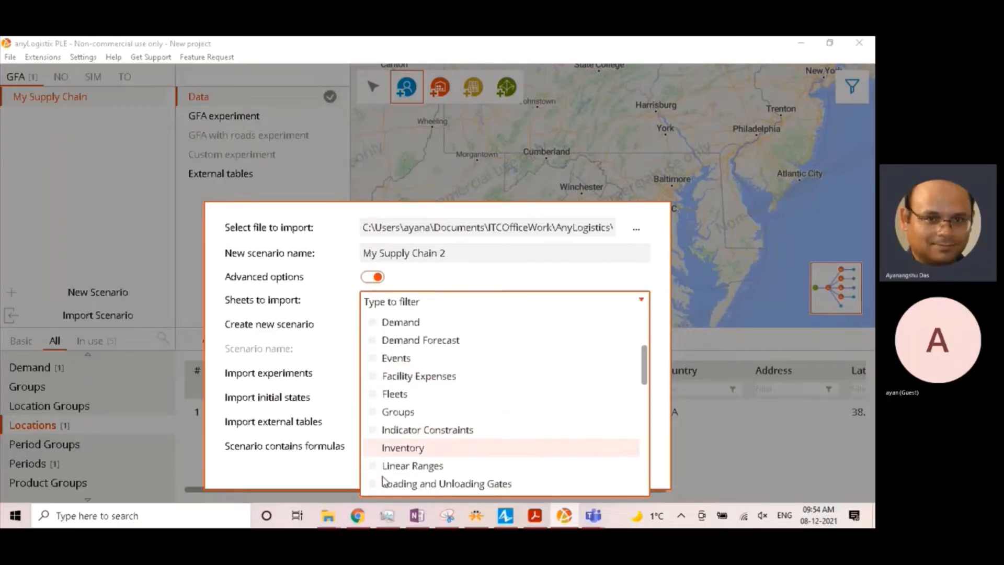
pyautogui.scroll(-1, 385, 481)
pyautogui.click(376, 462)
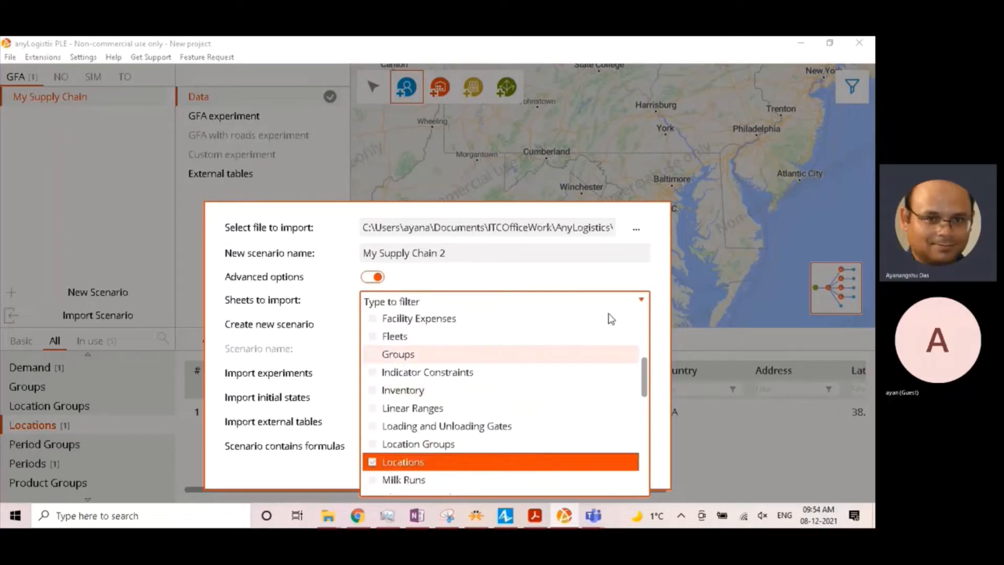
pyautogui.click(649, 266)
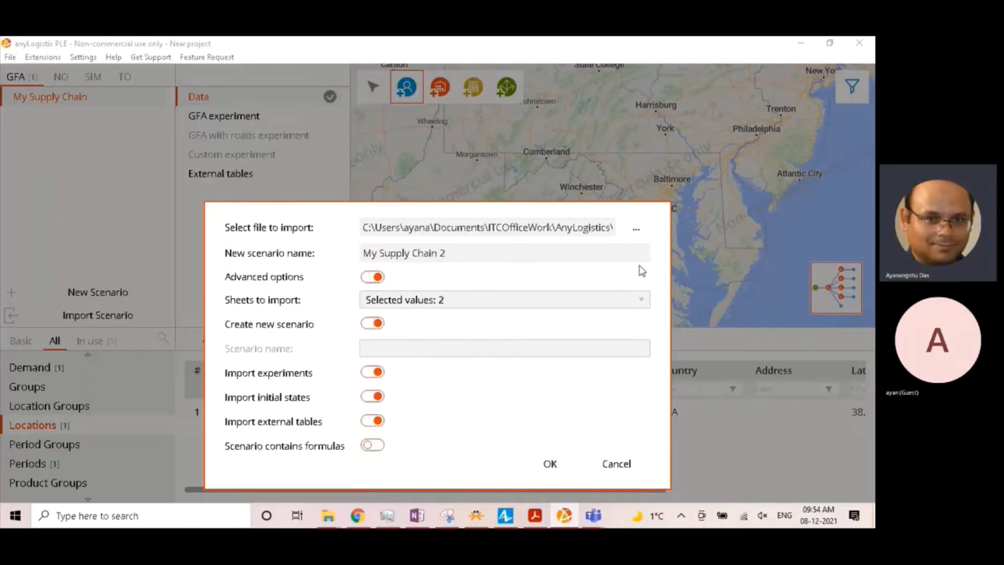
# - Import into the existing My Supply Chain scenario instead of a new one, excluding experiments, initial states and external tables
pyautogui.click(369, 324)
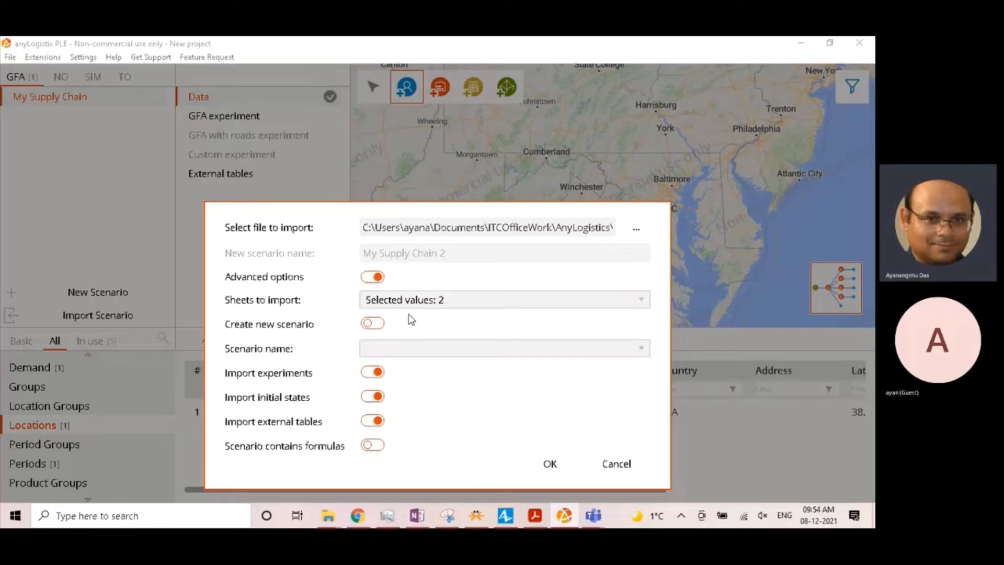
pyautogui.click(463, 356)
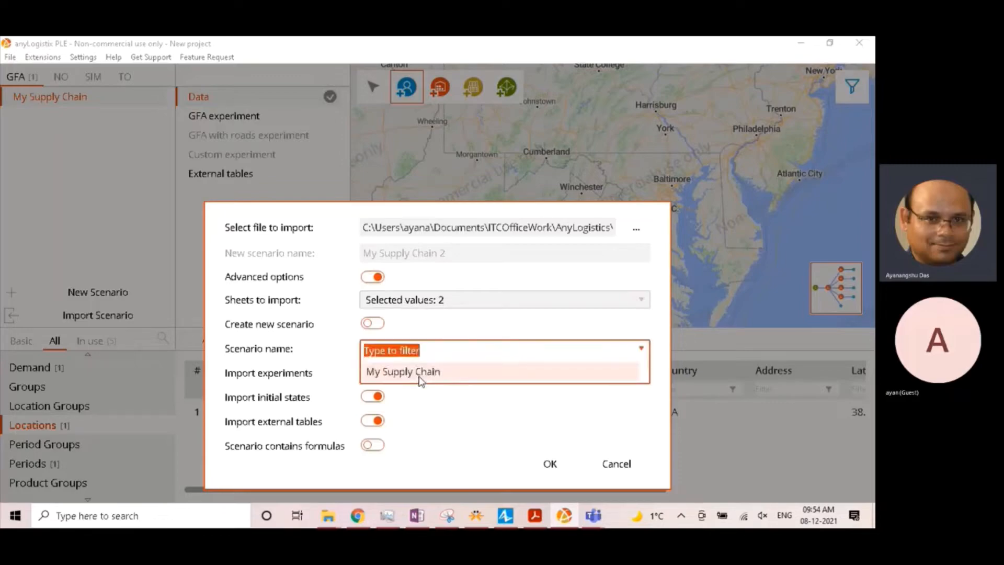
pyautogui.click(420, 372)
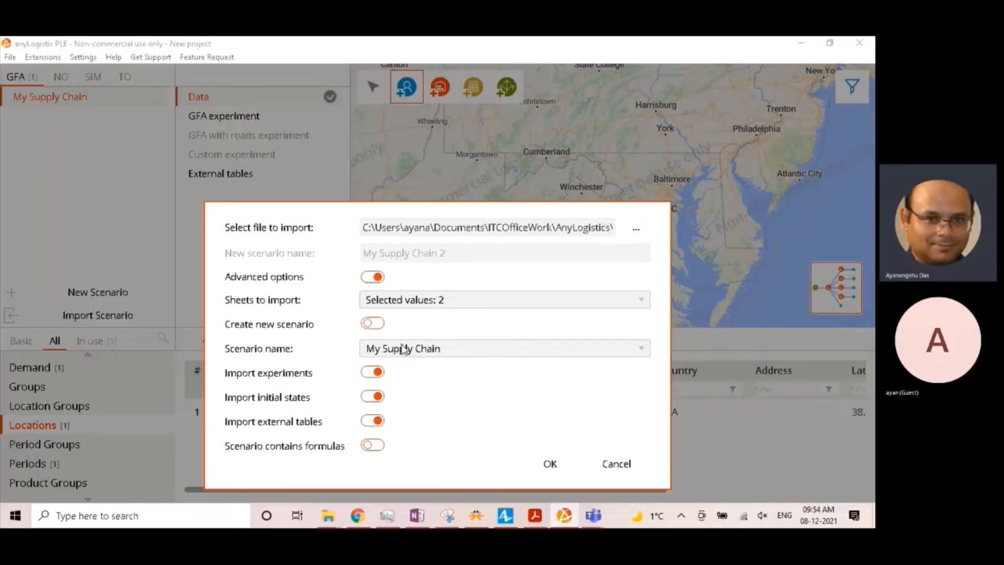
pyautogui.click(366, 372)
pyautogui.click(366, 396)
pyautogui.click(368, 422)
pyautogui.click(529, 467)
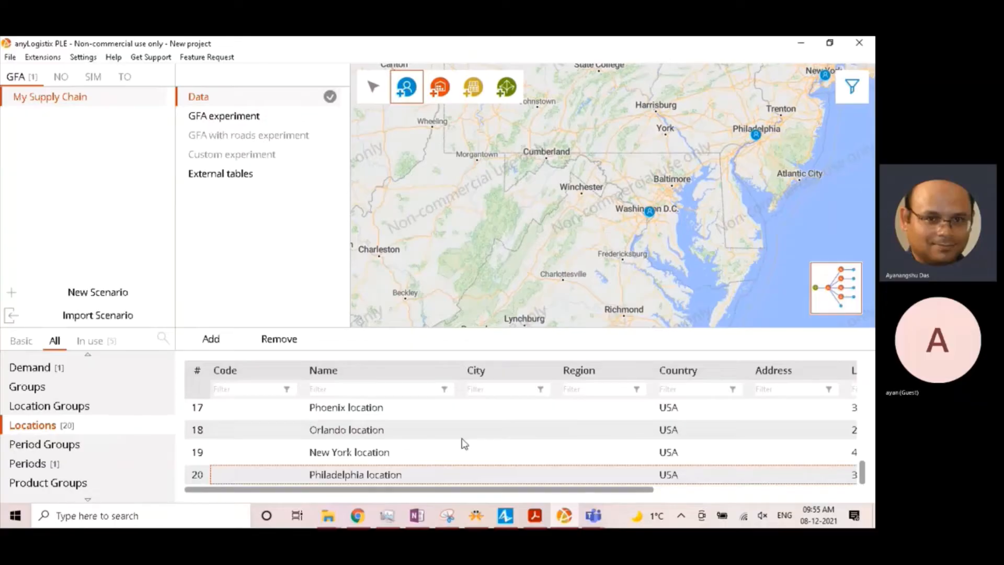
pyautogui.scroll(6, 462, 442)
pyautogui.scroll(-4, 599, 248)
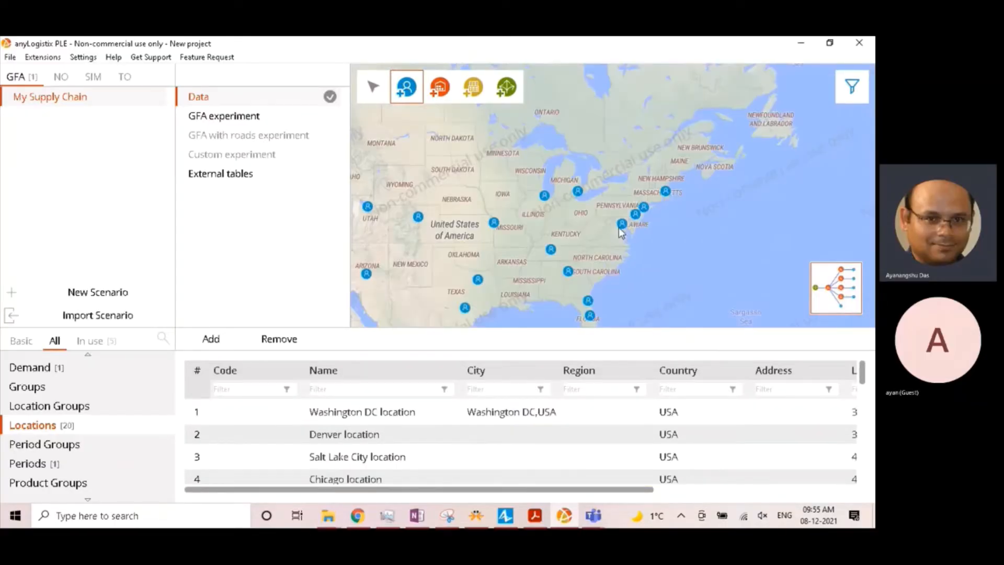
pyautogui.moveTo(480, 275); pyautogui.dragTo(574, 261)
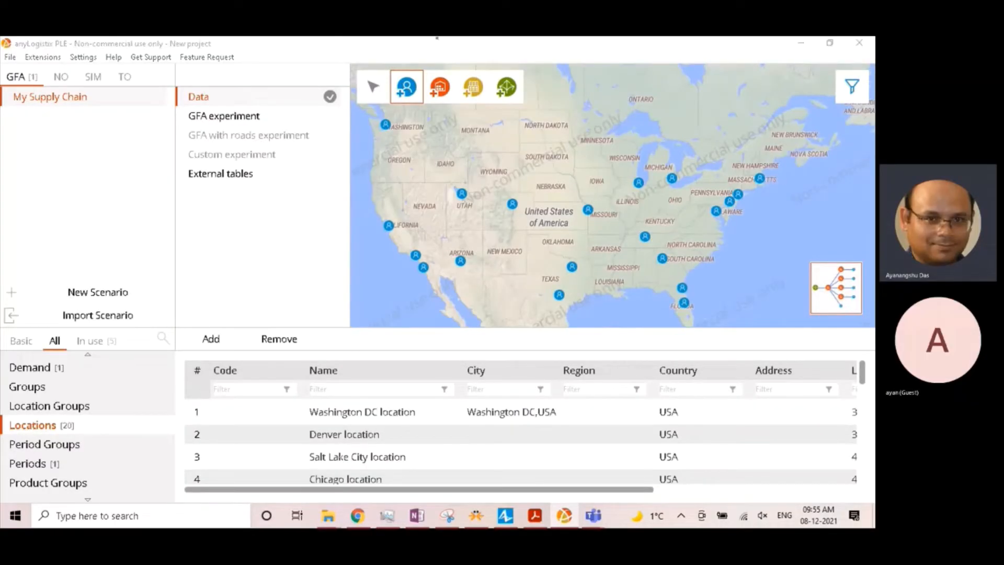
pyautogui.click(24, 272)
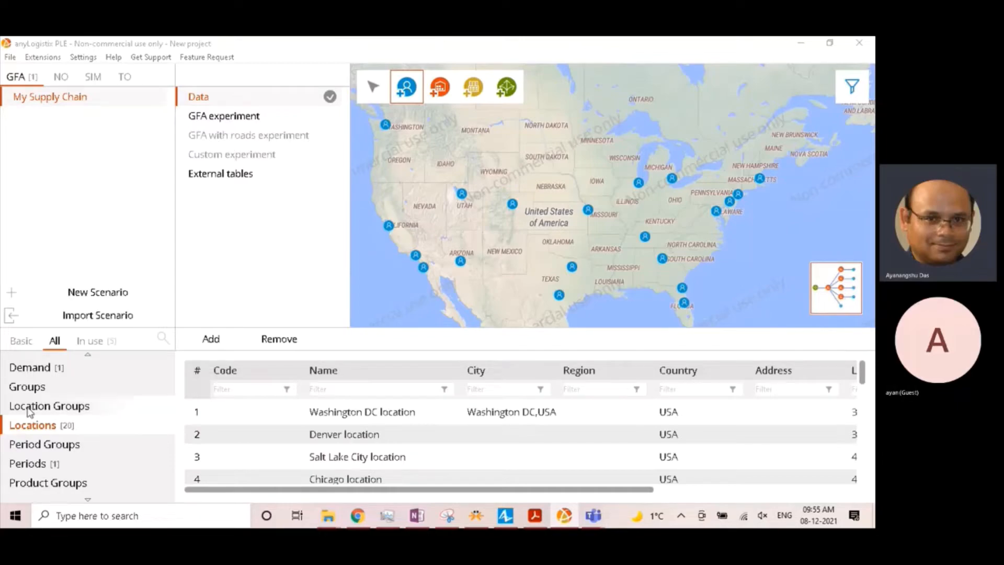
# - In the Products table, rename the product as PS4 and set its unit to pcs
pyautogui.scroll(-2, 63, 418)
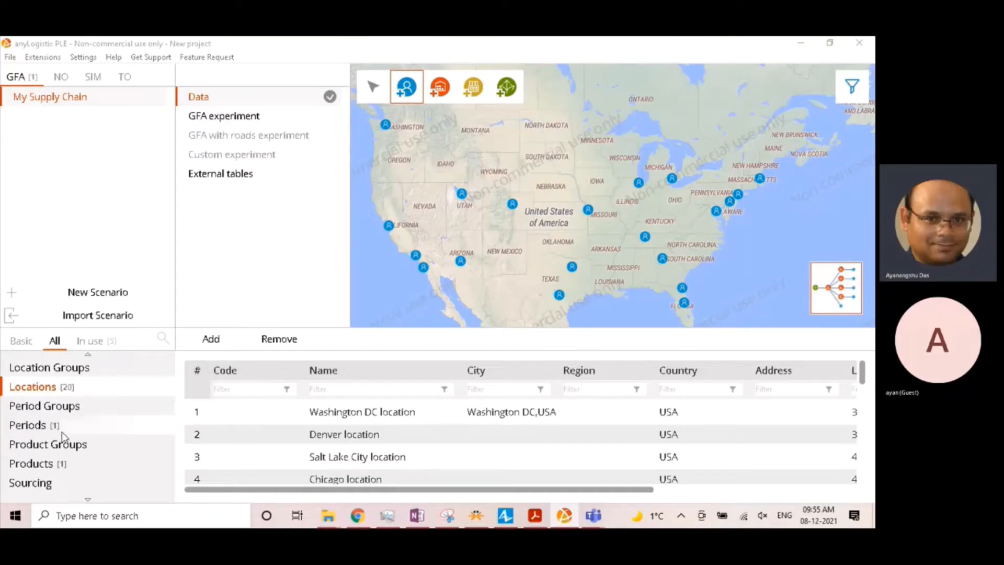
pyautogui.click(56, 466)
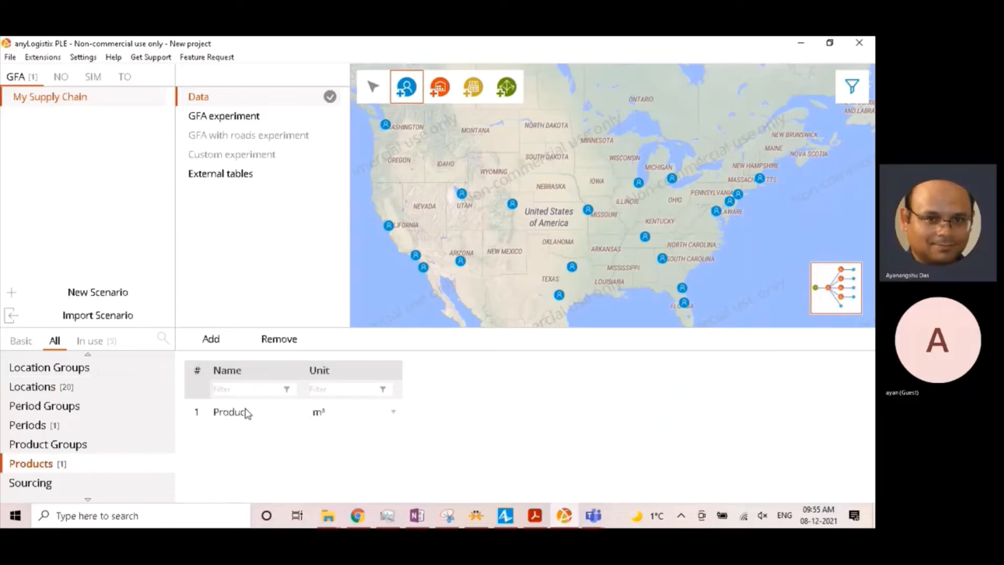
pyautogui.doubleClick(215, 414)
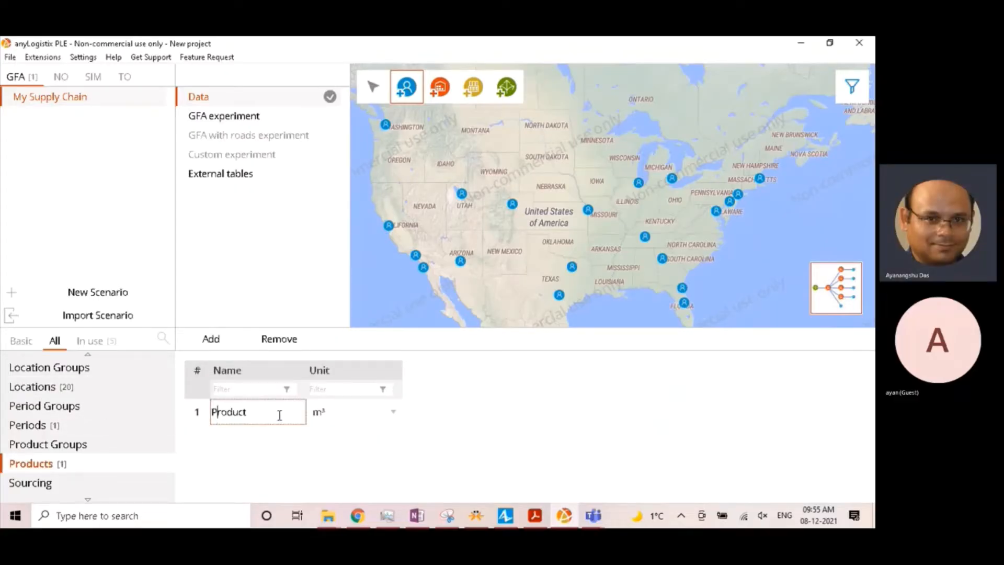
pyautogui.write('PS4')
pyautogui.press('Tab')
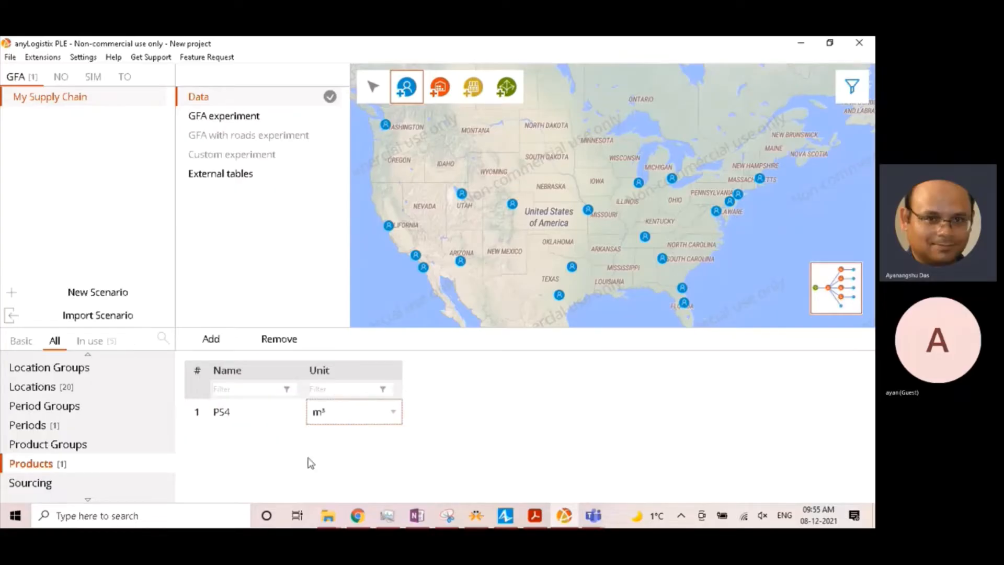
pyautogui.click(325, 413)
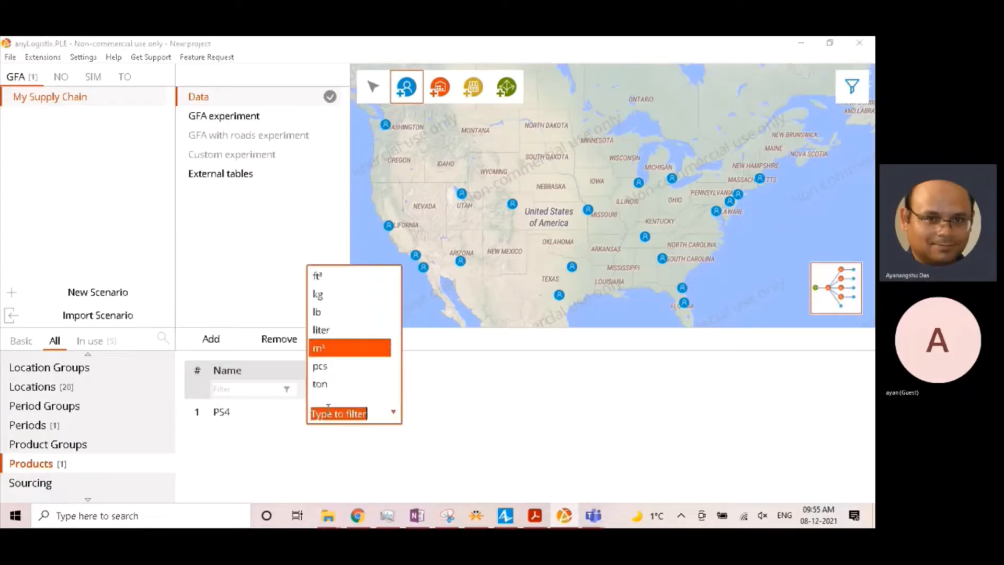
pyautogui.click(332, 366)
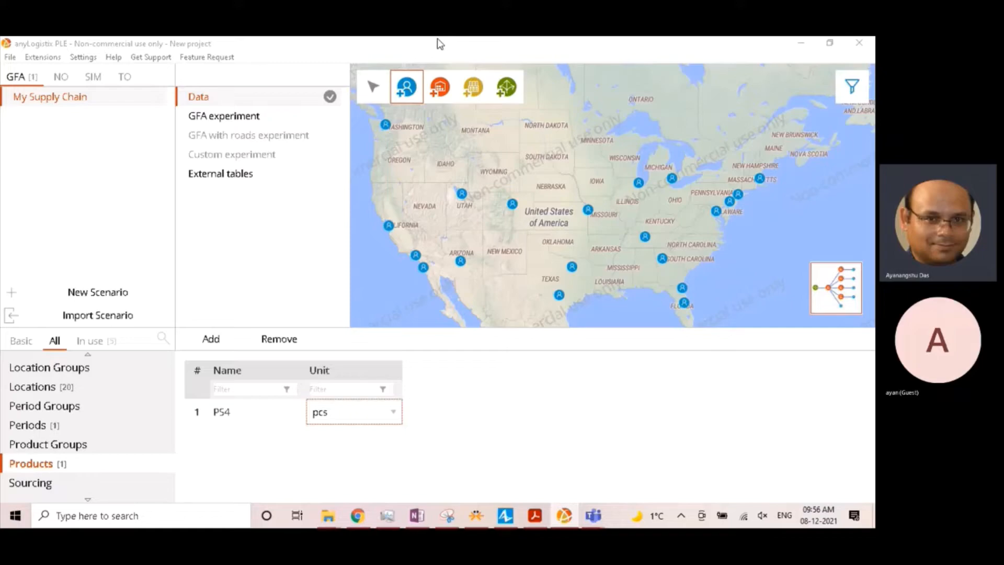
# - Start another scenario import and choose My Supply Chain.xlsx as the file to import
pyautogui.click(11, 58)
pyautogui.click(51, 86)
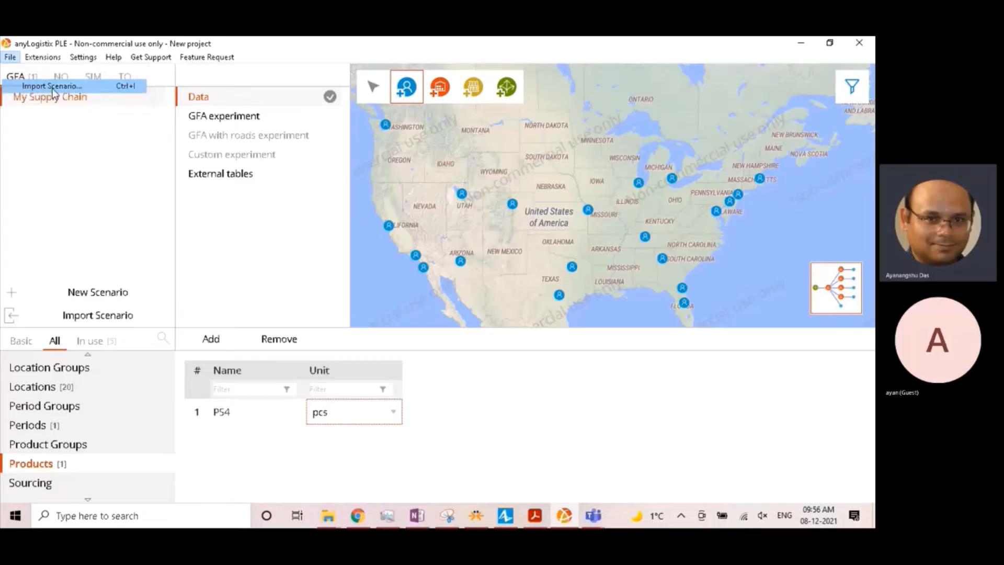
pyautogui.click(637, 230)
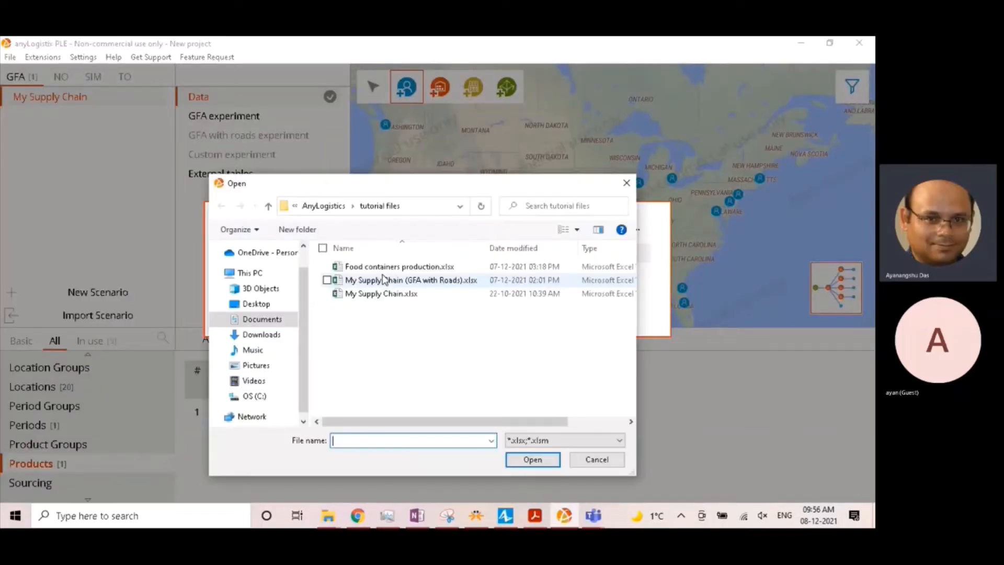
pyautogui.click(381, 293)
pyautogui.click(543, 460)
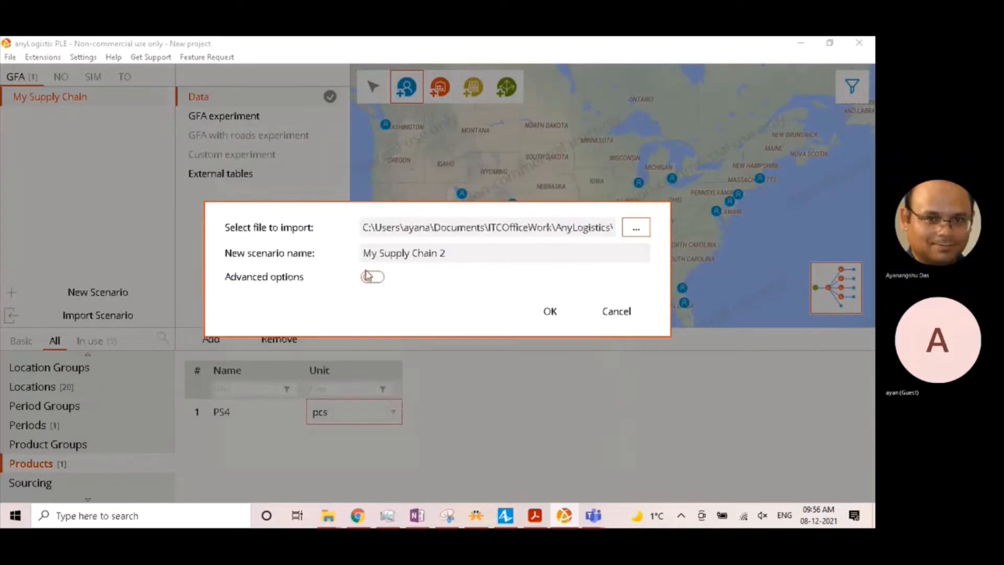
# - Enable the advanced import options and limit the sheets to import to Demand
pyautogui.click(374, 277)
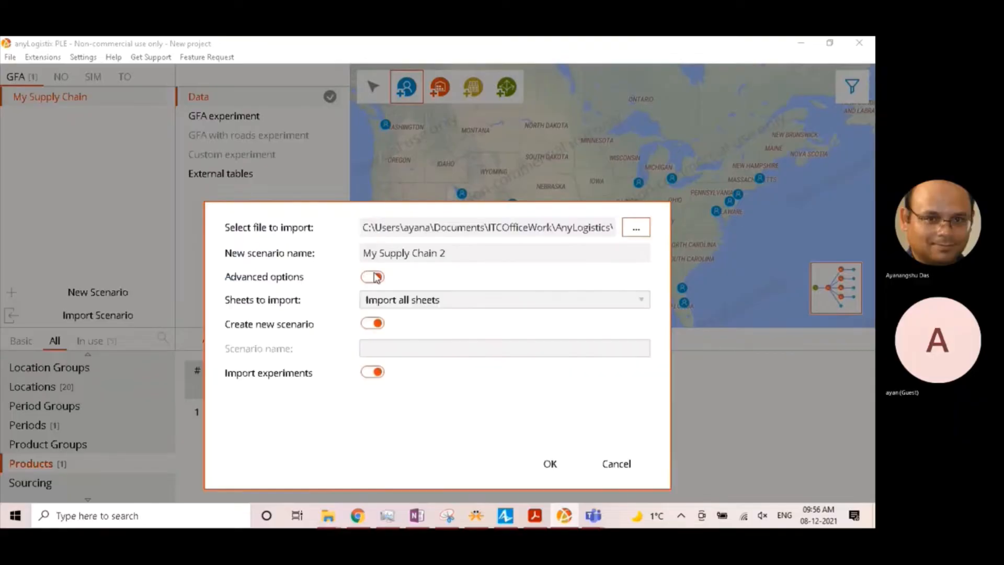
pyautogui.click(406, 299)
pyautogui.click(384, 467)
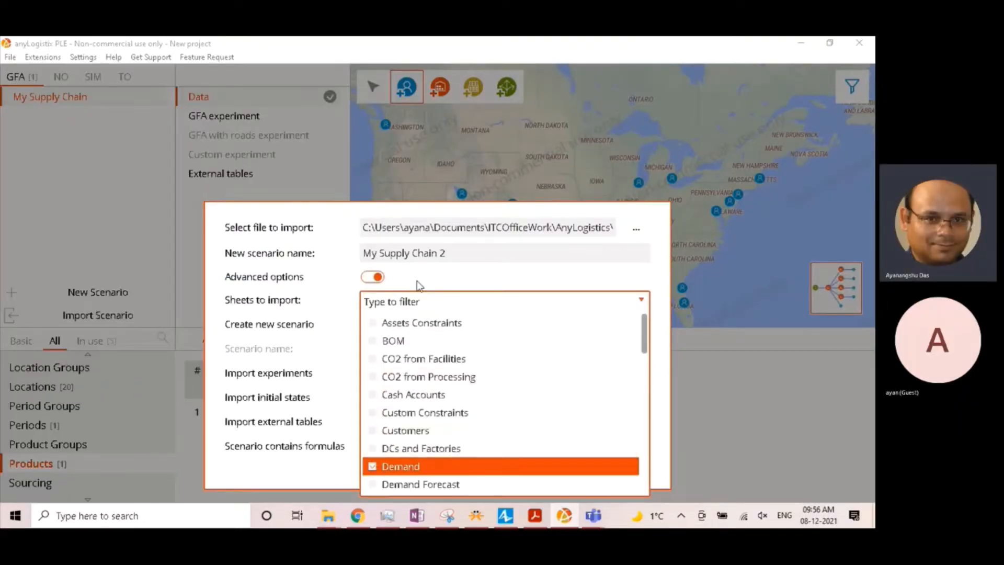
pyautogui.click(374, 277)
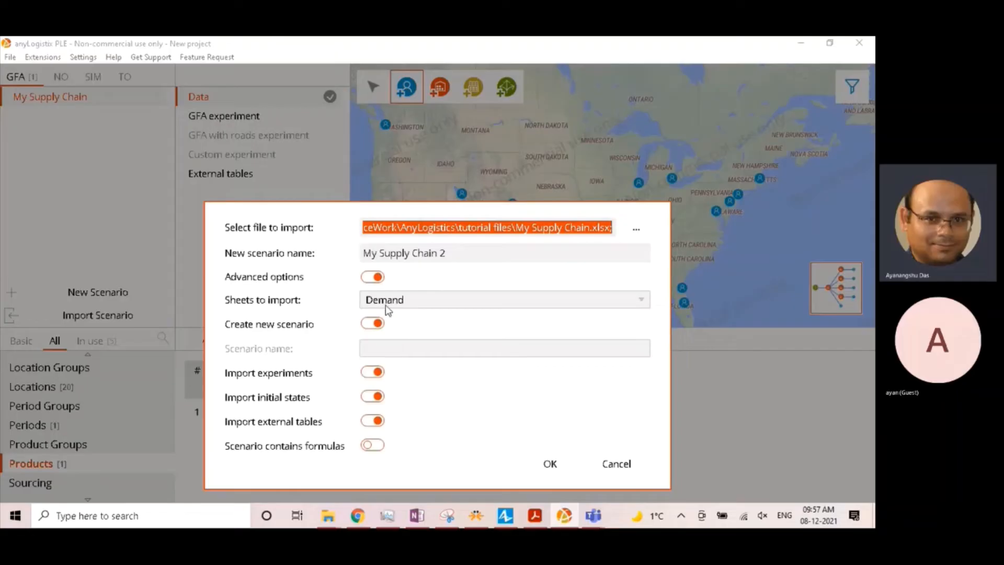
# - Target the existing My Supply Chain scenario for the Demand import and exclude experiments, initial states and external tables
pyautogui.click(371, 323)
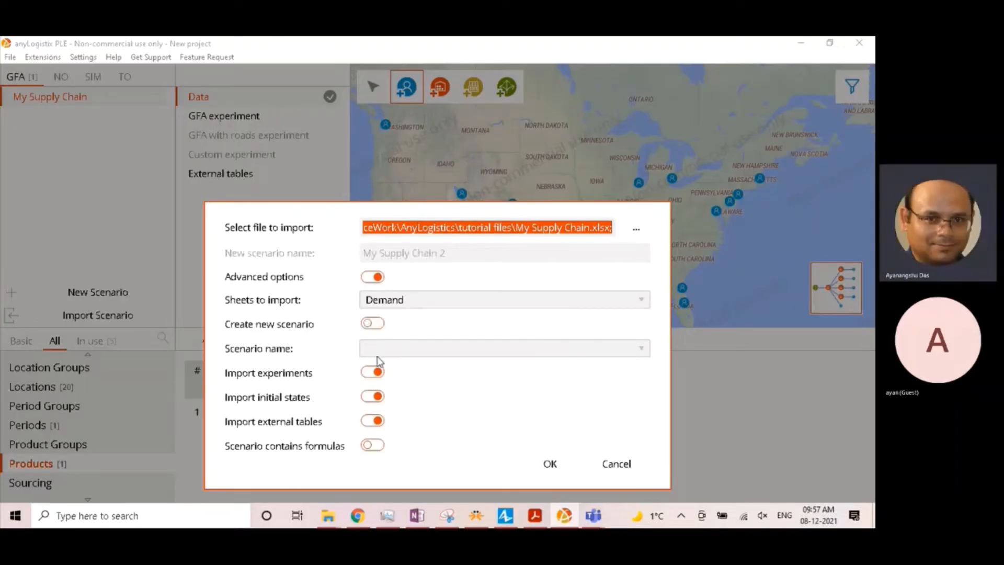
pyautogui.click(375, 349)
pyautogui.click(388, 372)
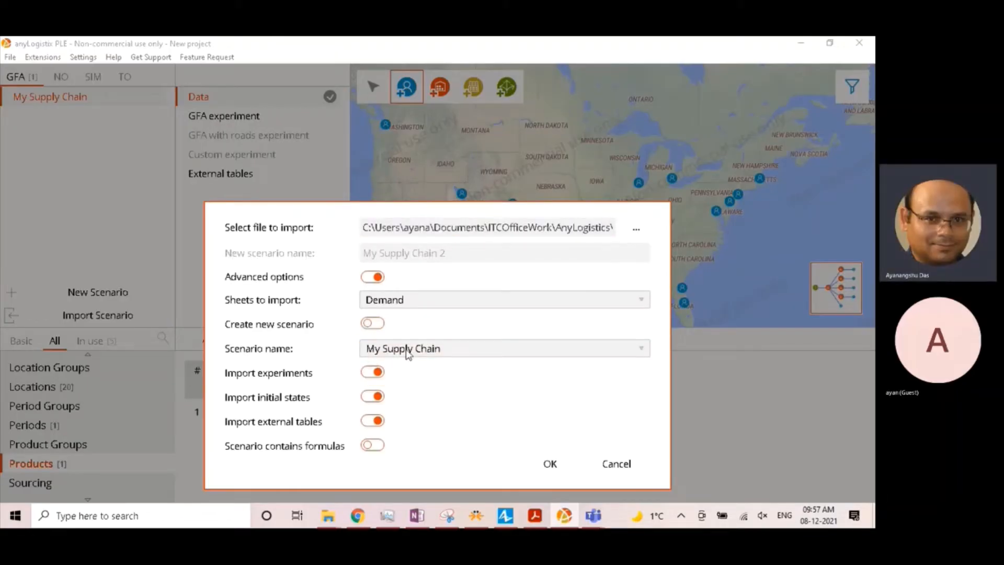
pyautogui.click(372, 372)
pyautogui.click(372, 397)
pyautogui.click(372, 421)
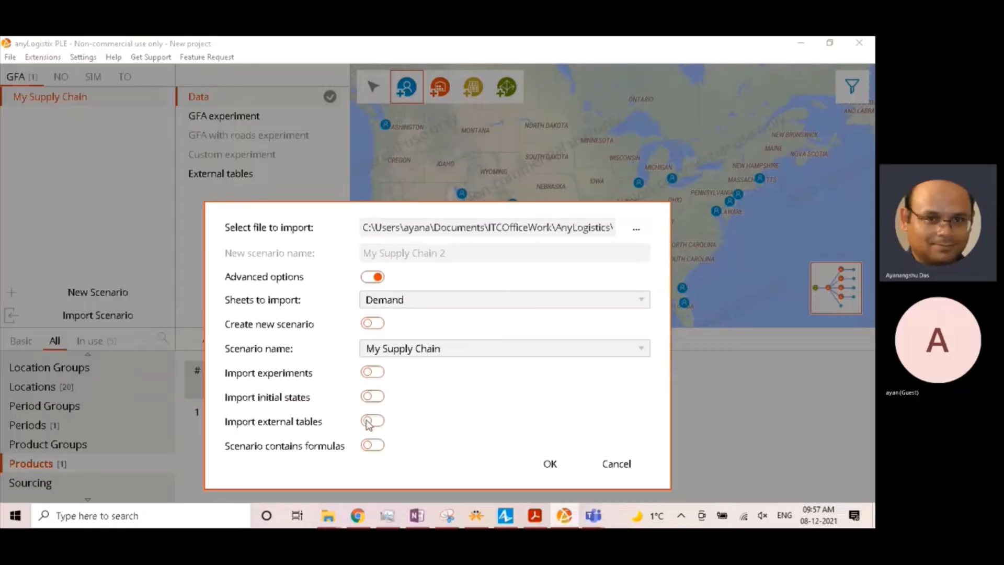
# - Run the Demand import into My Supply Chain and open the Demand table
pyautogui.click(537, 467)
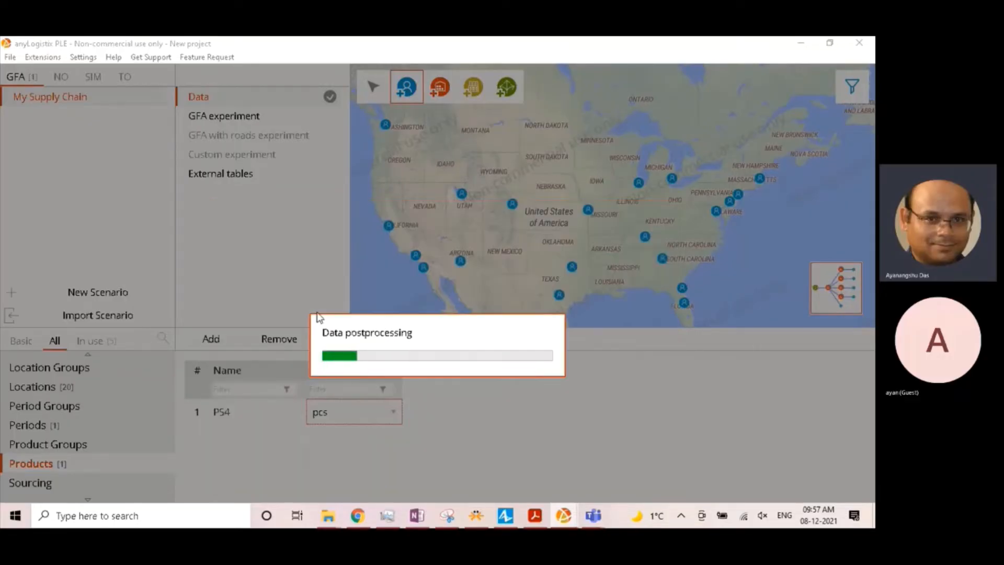
pyautogui.scroll(2, 77, 425)
pyautogui.scroll(2, 76, 424)
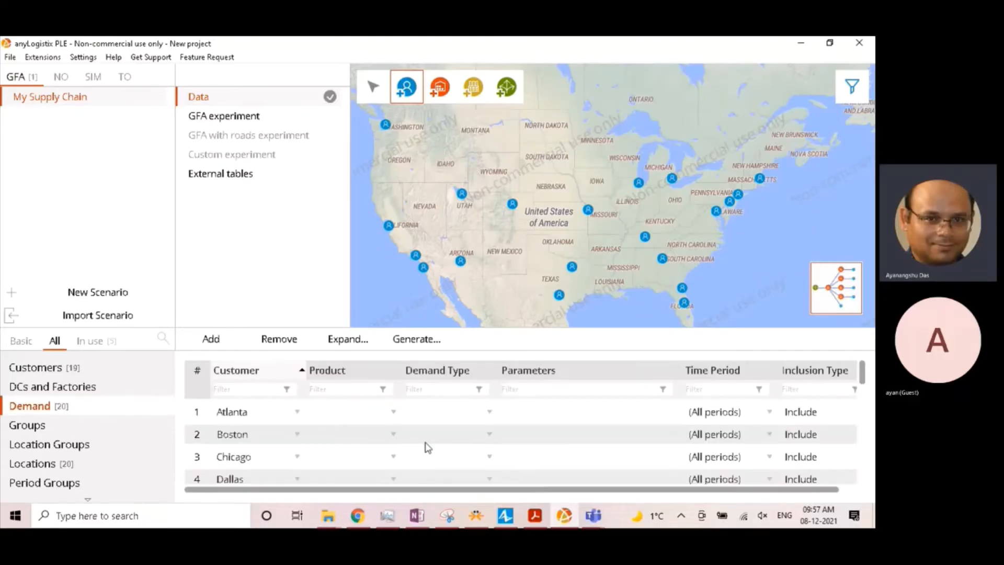
# - Review the imported demand rows from Atlanta to Washington DC, checking which customers lack a product, demand type and parameters
pyautogui.scroll(-2, 435, 454)
pyautogui.scroll(2, 430, 455)
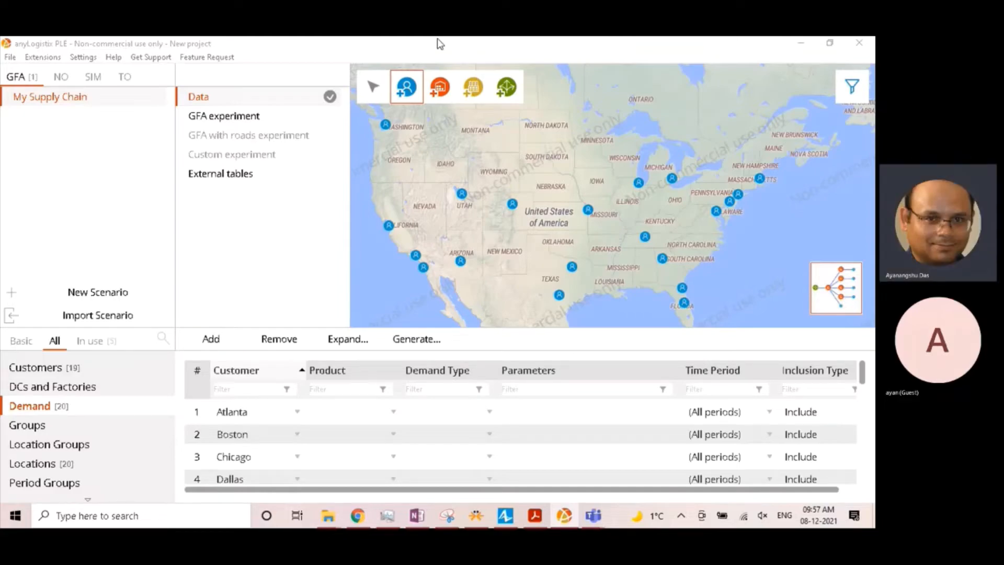
pyautogui.click(349, 411)
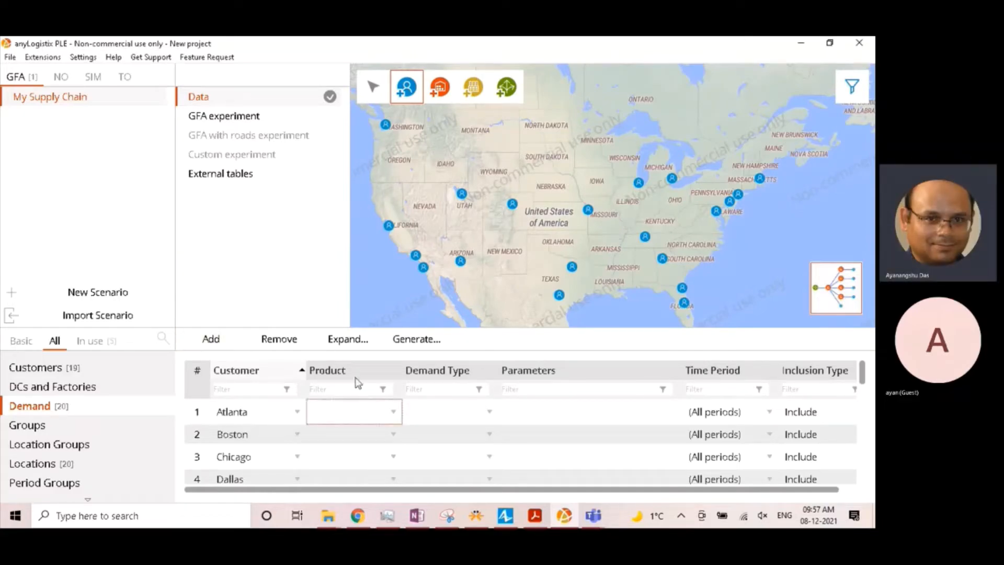
pyautogui.scroll(-5, 343, 428)
pyautogui.scroll(-2, 342, 429)
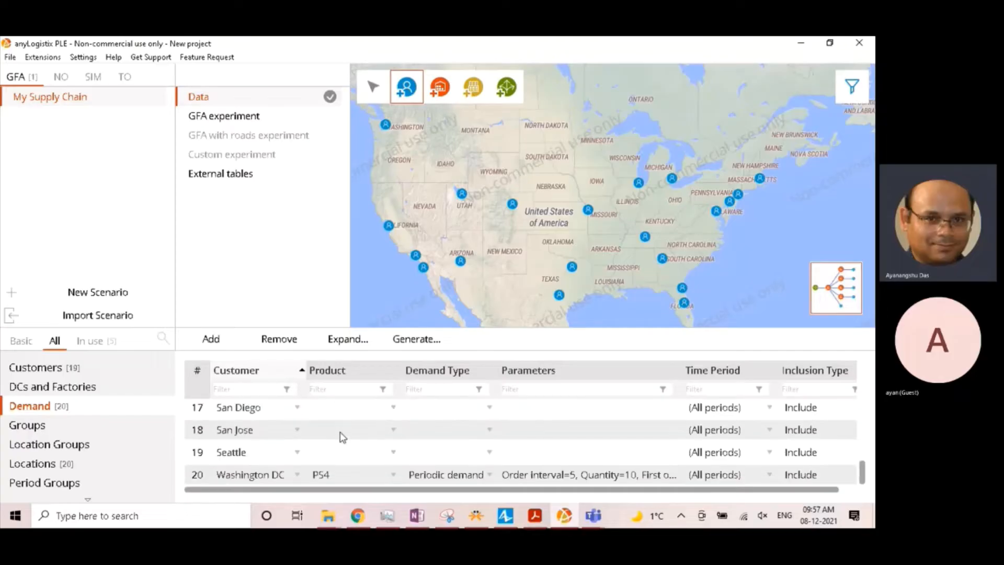
pyautogui.click(333, 473)
pyautogui.click(334, 460)
pyautogui.scroll(3, 340, 468)
pyautogui.scroll(5, 344, 472)
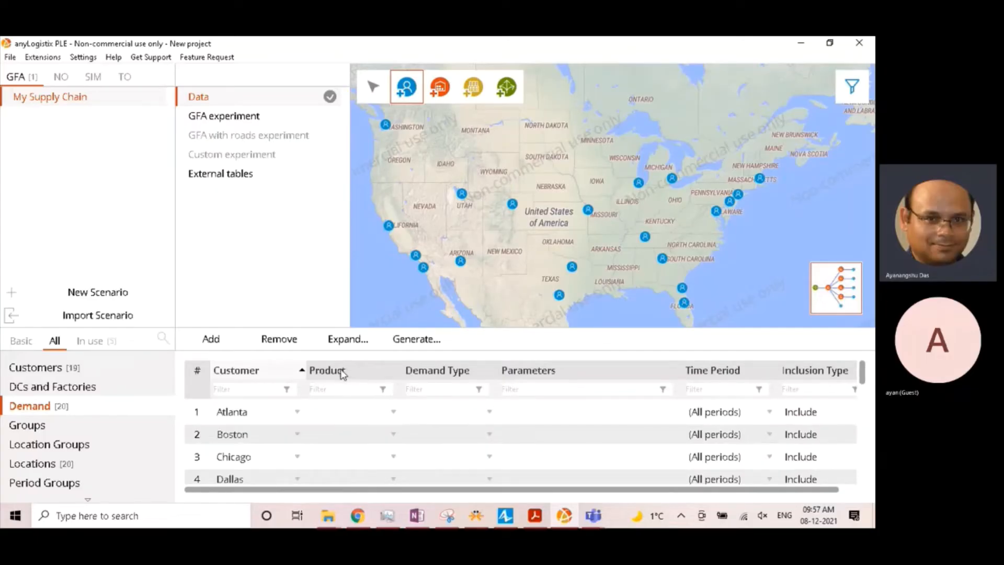
# - Assign PS4 to the whole Product column of the Demand table at once
pyautogui.click(343, 433)
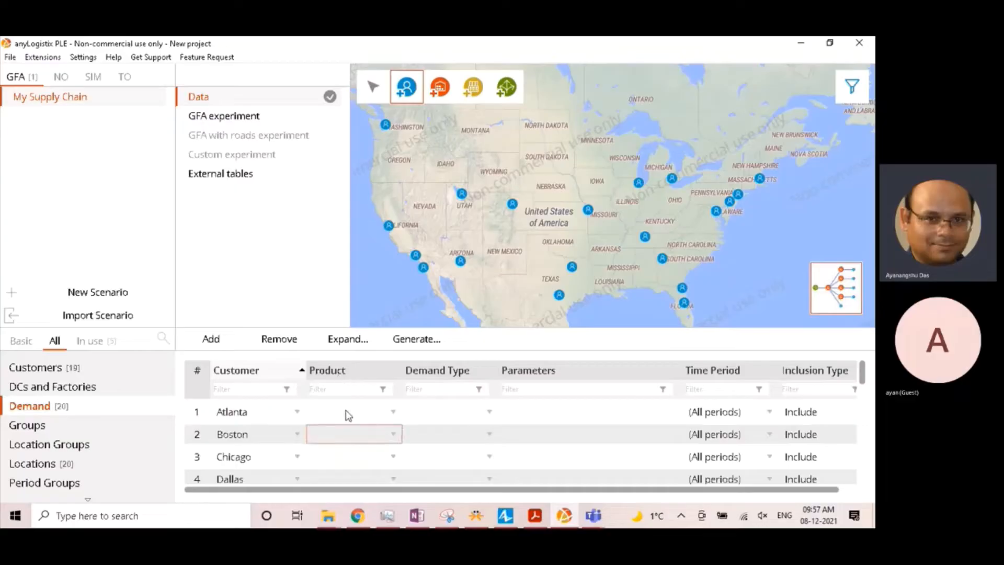
pyautogui.click(347, 371)
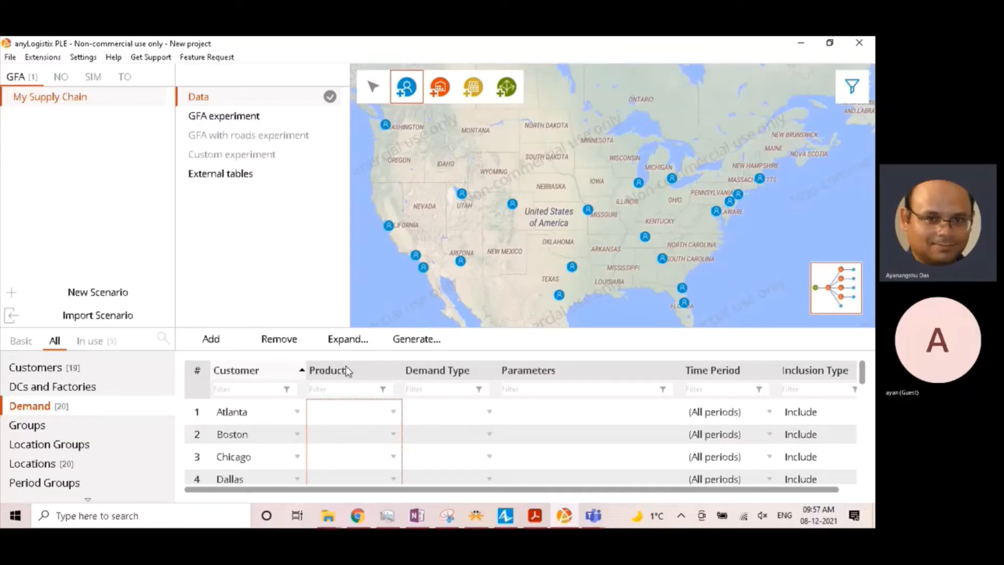
pyautogui.scroll(-5, 345, 446)
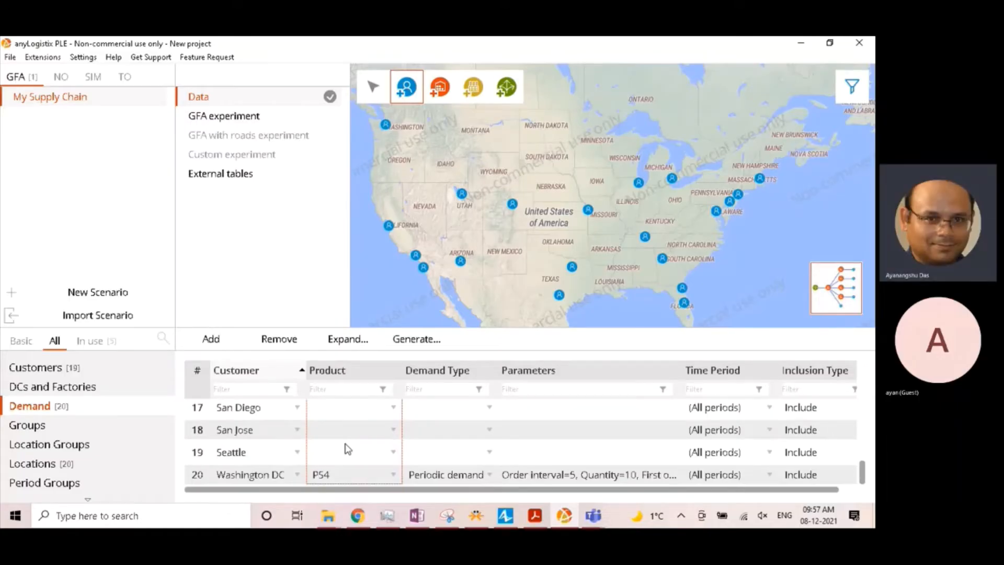
pyautogui.doubleClick(348, 448)
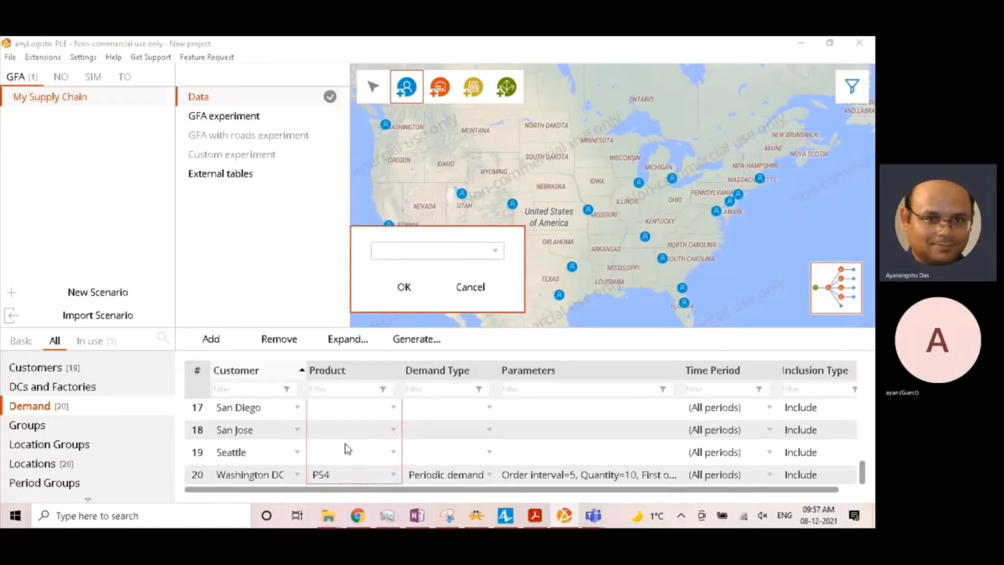
pyautogui.click(437, 260)
pyautogui.click(403, 291)
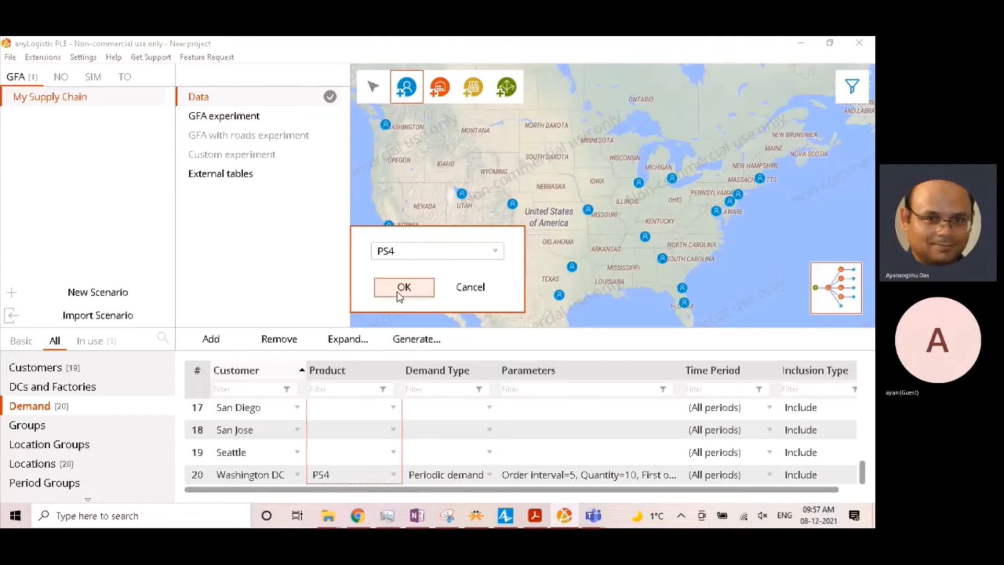
pyautogui.click(398, 288)
pyautogui.scroll(5, 347, 464)
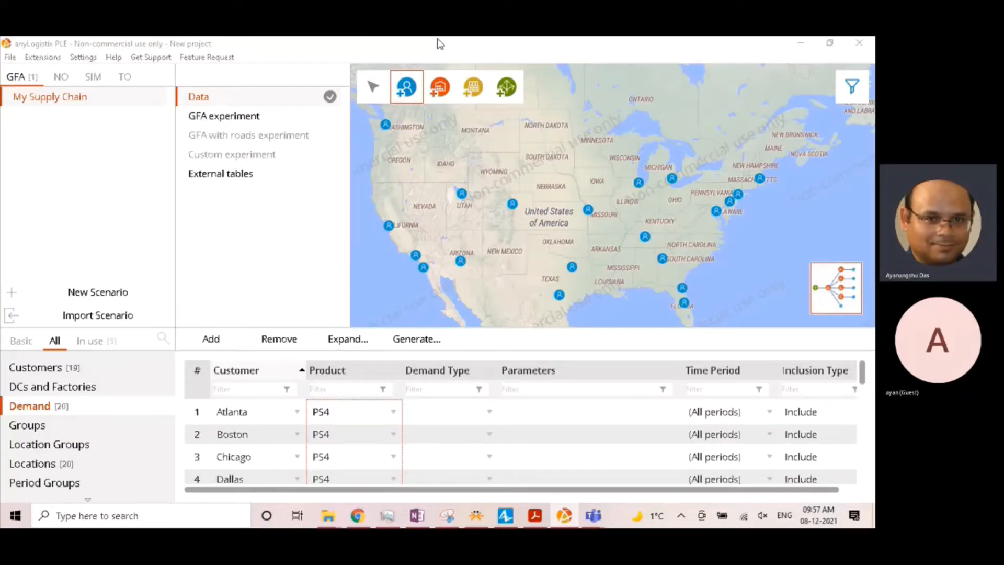
# - Set the demand type for Atlanta to Periodic demand
pyautogui.click(649, 489)
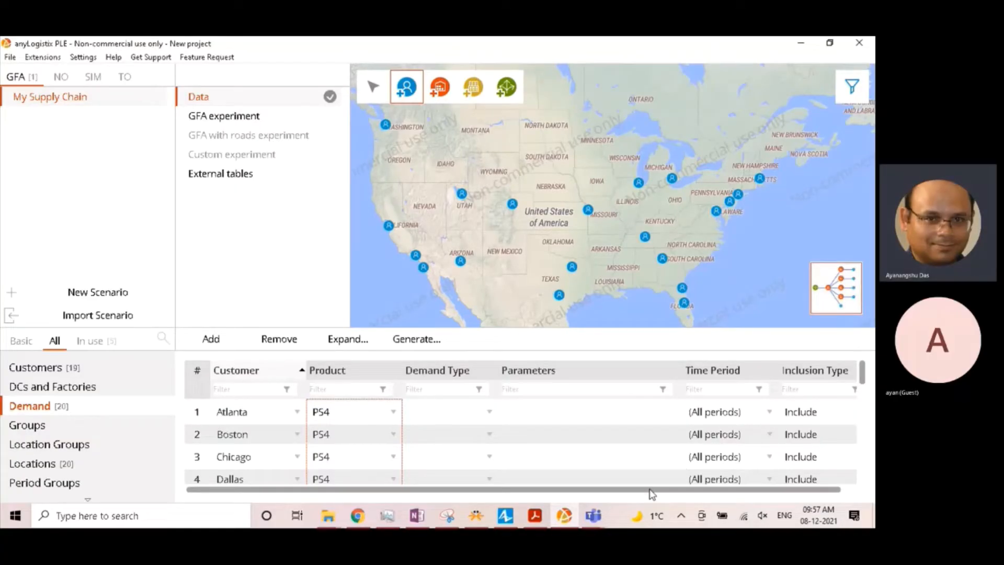
pyautogui.hscroll(1, 652, 493)
pyautogui.scroll(-5, 446, 440)
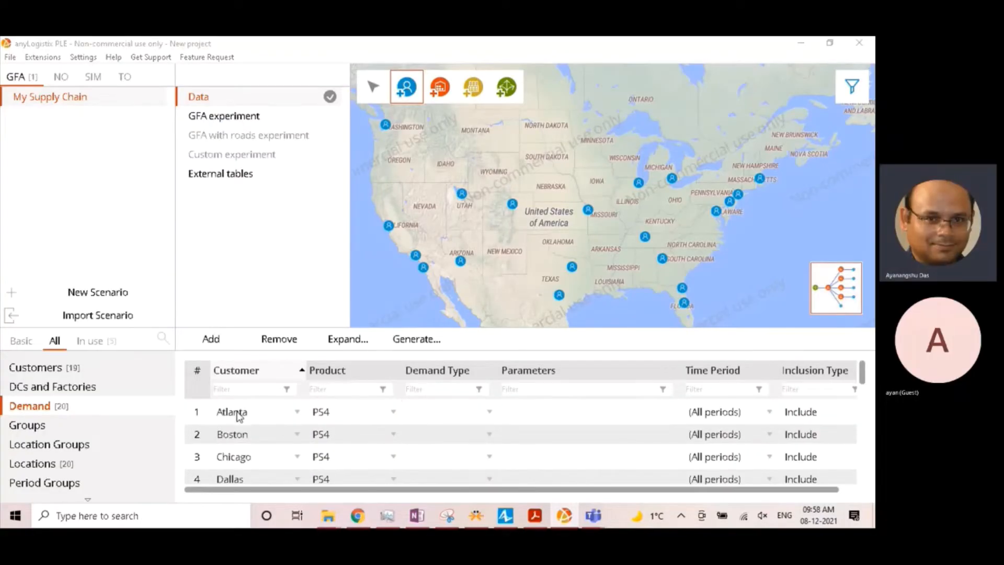
pyautogui.scroll(-6, 259, 434)
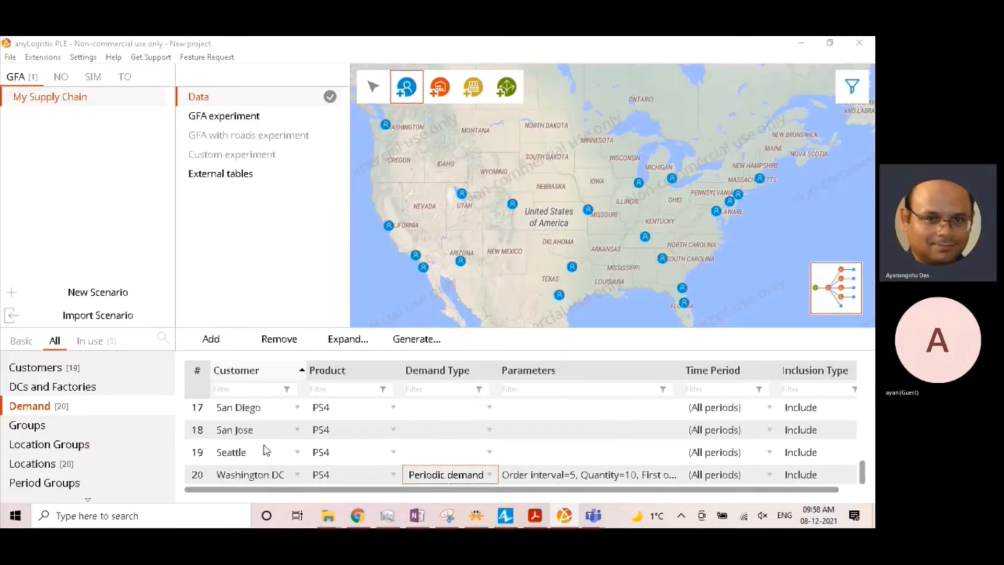
pyautogui.click(496, 412)
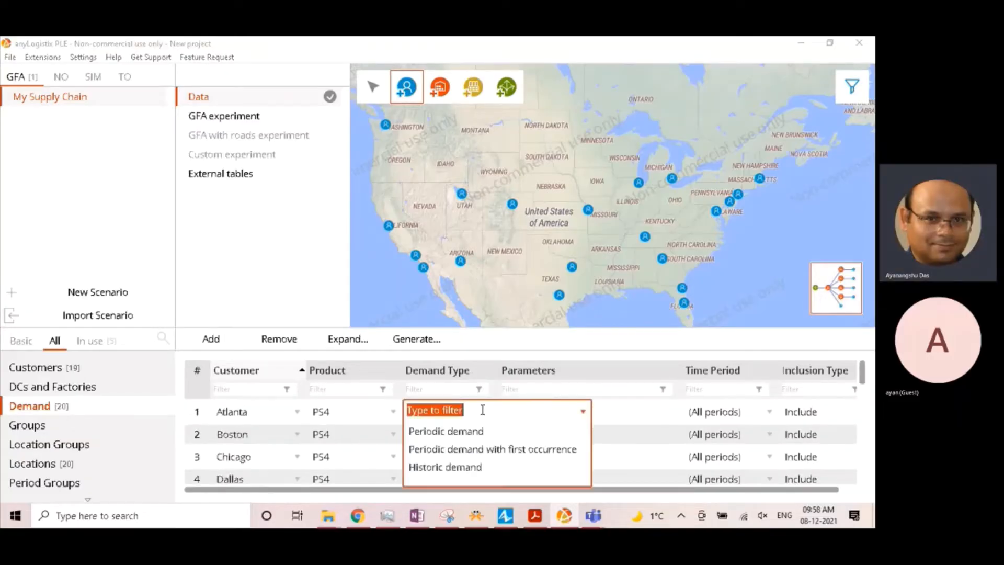
pyautogui.click(448, 437)
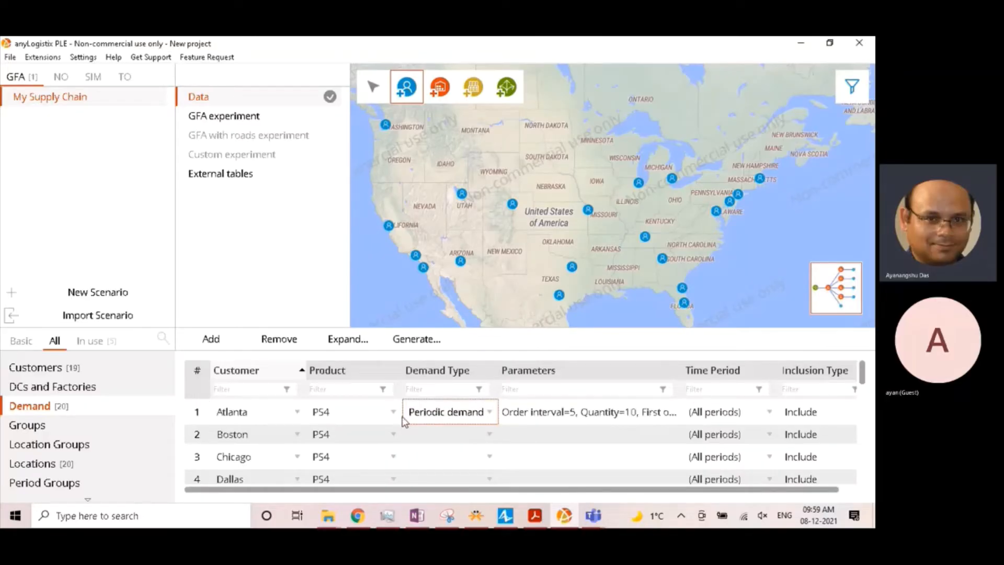
# - Define Atlanta's demand parameters with first occurrence on First day, an order interval of 3 days and a quantity of 48
pyautogui.doubleClick(569, 415)
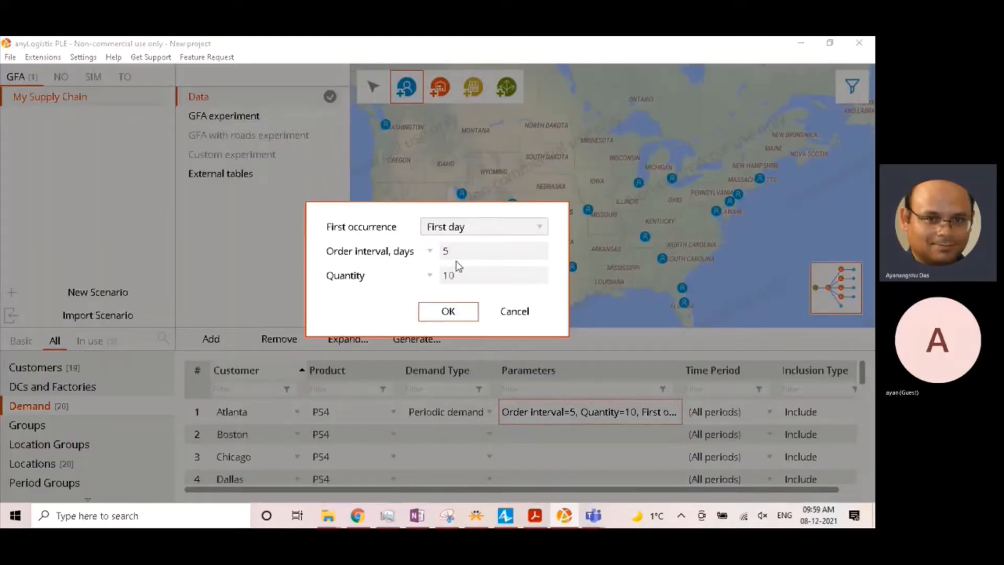
pyautogui.click(453, 232)
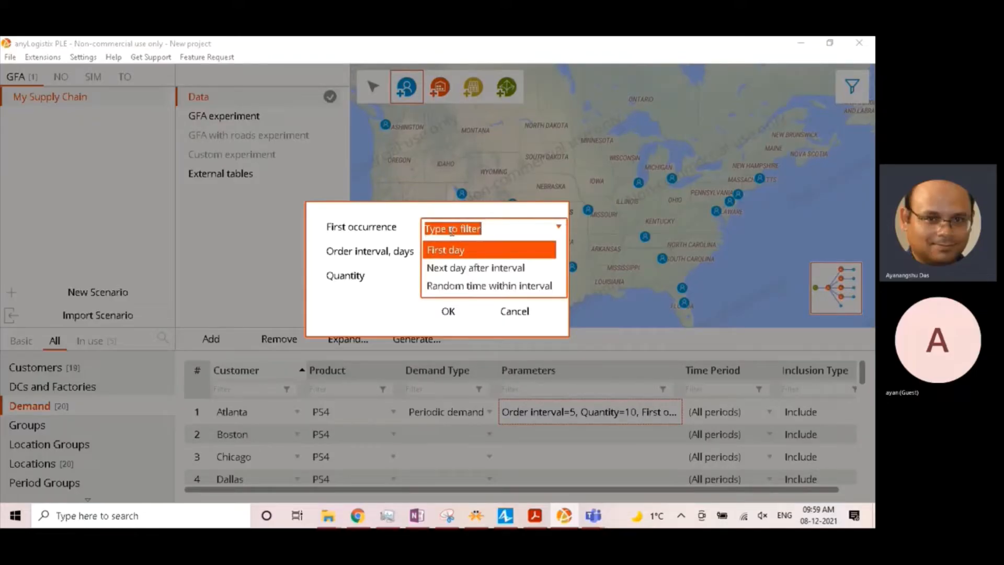
pyautogui.click(457, 250)
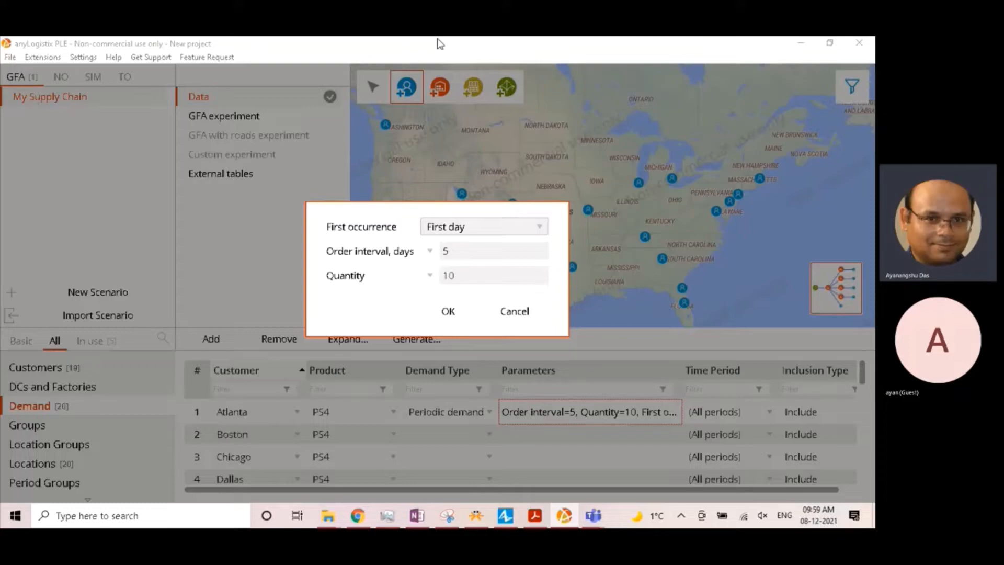
pyautogui.doubleClick(440, 253)
pyautogui.write('3')
pyautogui.doubleClick(452, 275)
pyautogui.write('48')
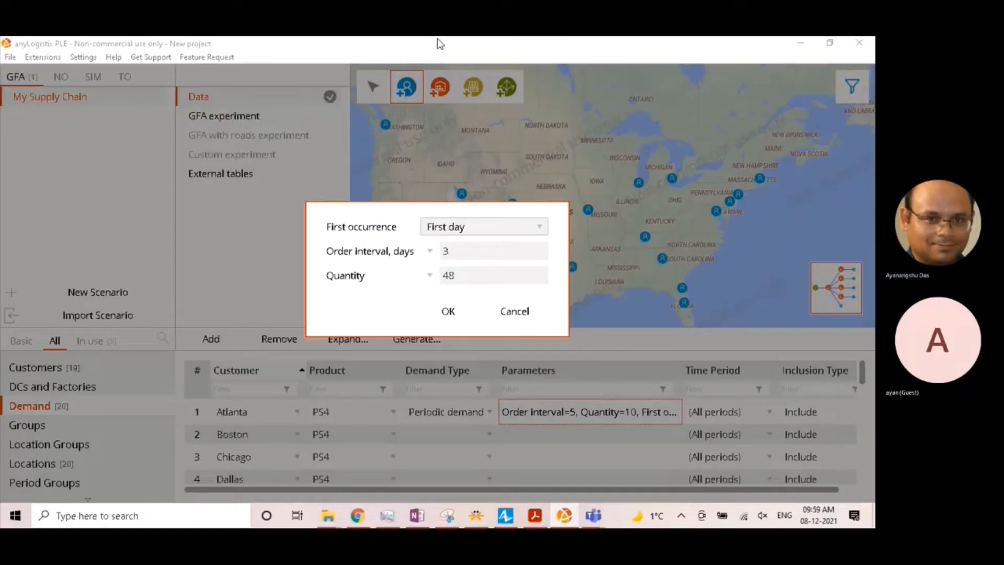
pyautogui.click(448, 310)
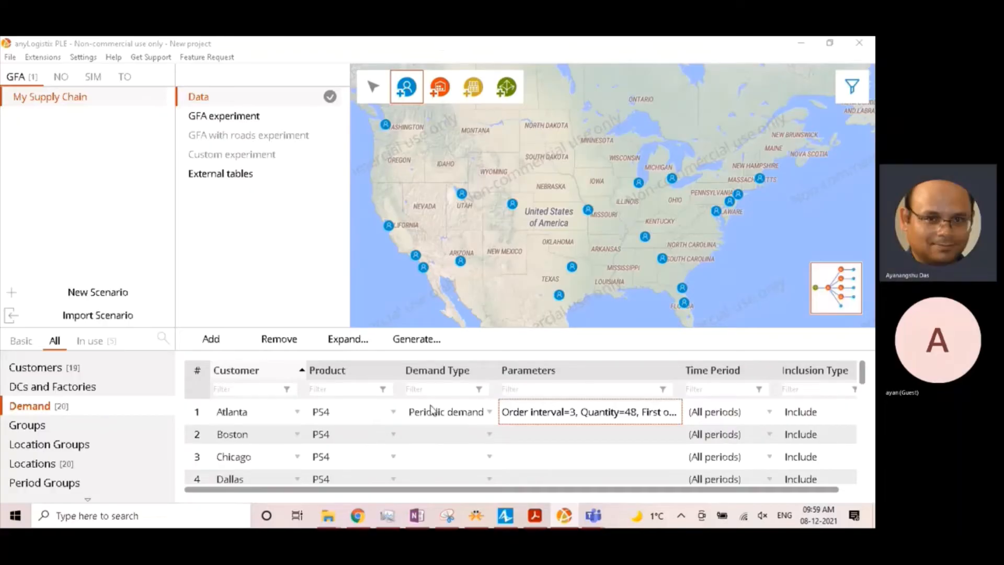
# - Set the demand type for Boston to Periodic demand
pyautogui.click(424, 435)
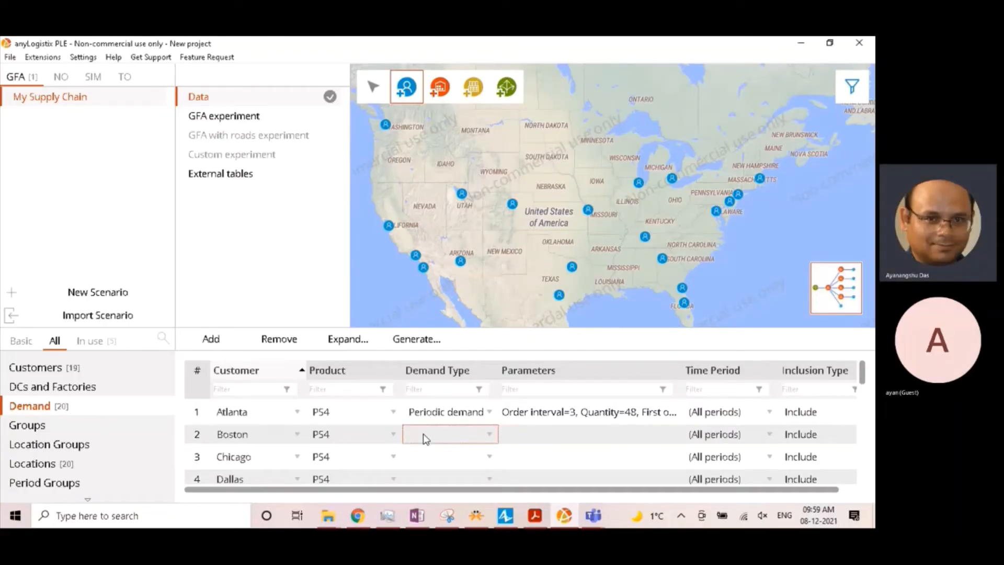
pyautogui.click(422, 434)
pyautogui.click(426, 455)
pyautogui.click(550, 434)
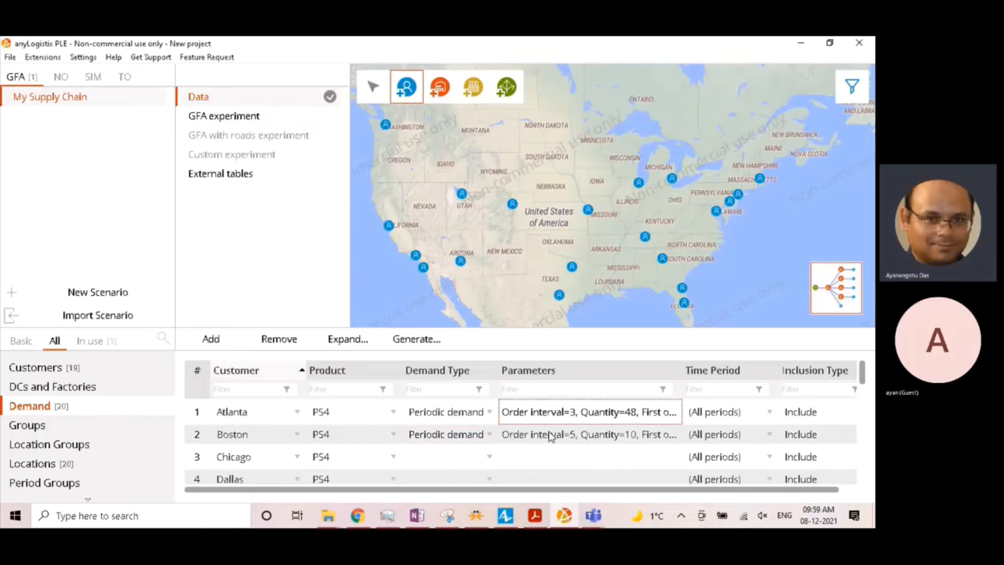
# - In Boston's demand parameters, give the order interval a Uniform distribution with a minimum of 46 and a maximum of 115
pyautogui.click(550, 438)
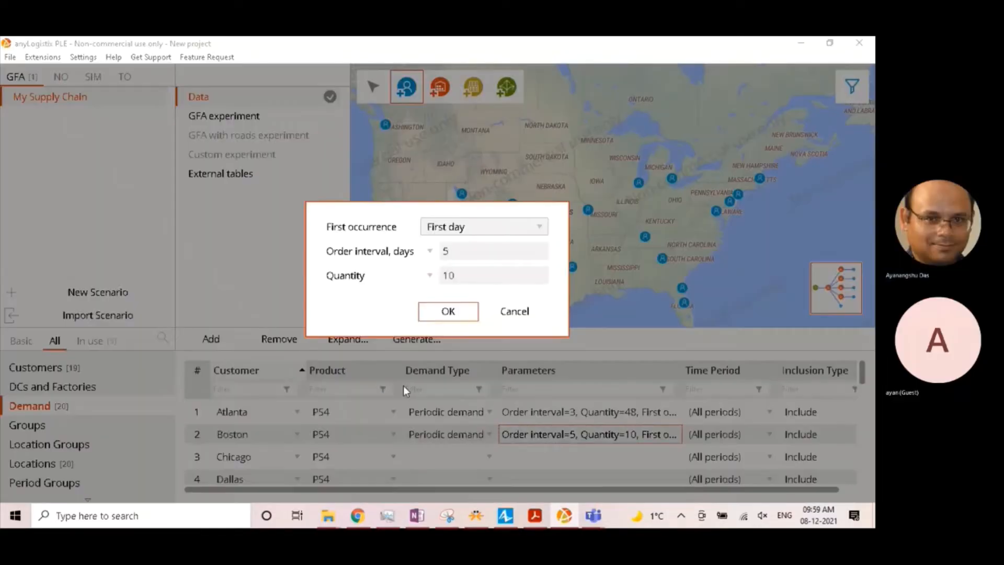
pyautogui.click(430, 250)
pyautogui.click(494, 276)
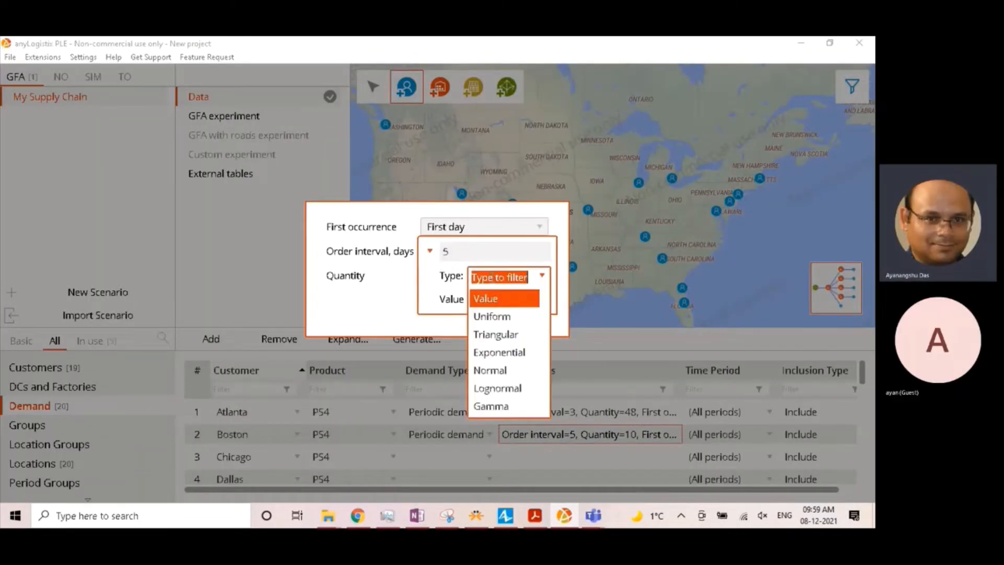
pyautogui.click(492, 315)
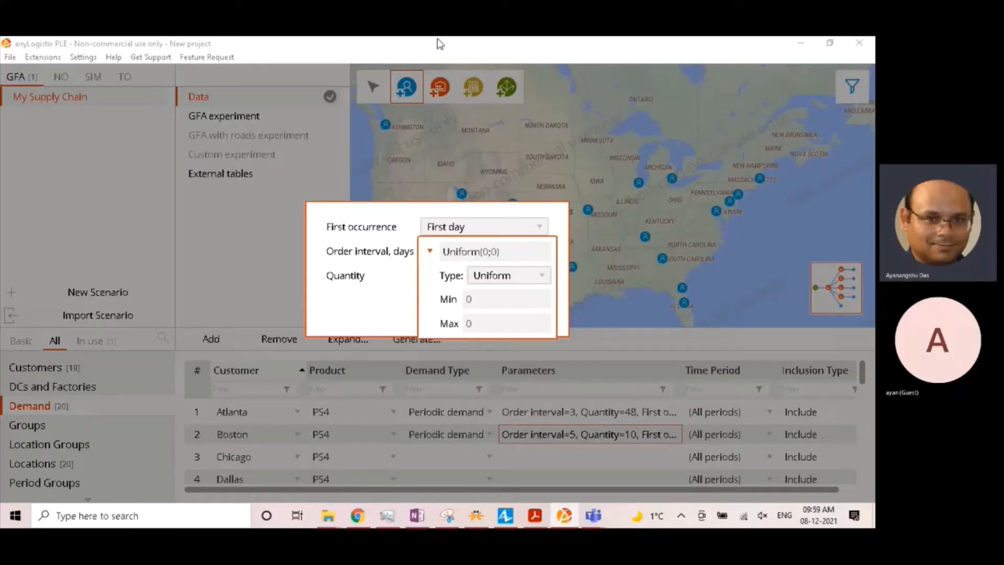
pyautogui.click(430, 251)
pyautogui.click(472, 253)
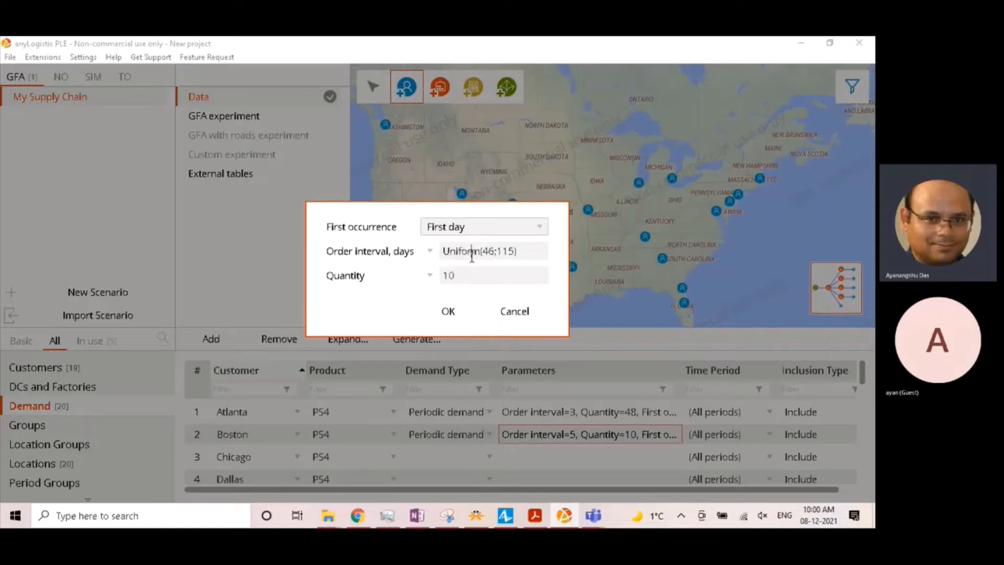
# - Correct the uniform order interval for Boston to a minimum of 2 and a maximum of 5 days
pyautogui.moveTo(525, 253); pyautogui.dragTo(377, 258)
pyautogui.press('BackSpace')
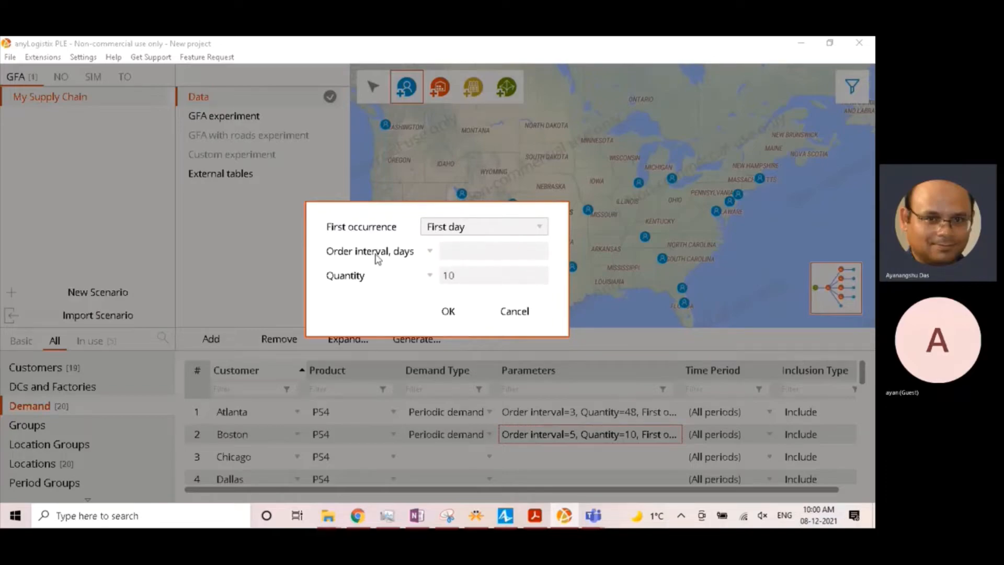
pyautogui.click(428, 251)
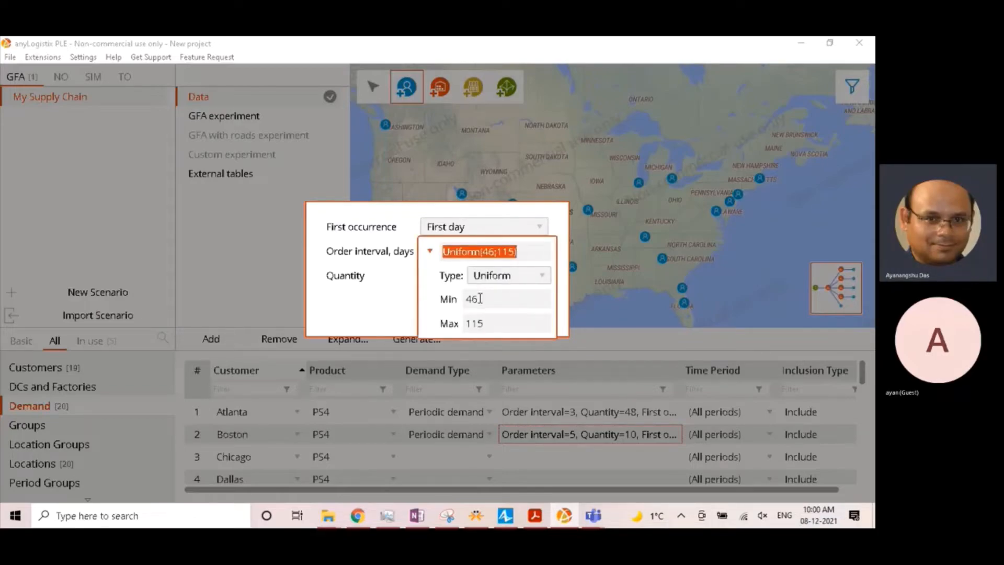
pyautogui.press('BackSpace')
pyautogui.press('BackSpace')
pyautogui.write('2')
pyautogui.press('Tab')
pyautogui.write('5')
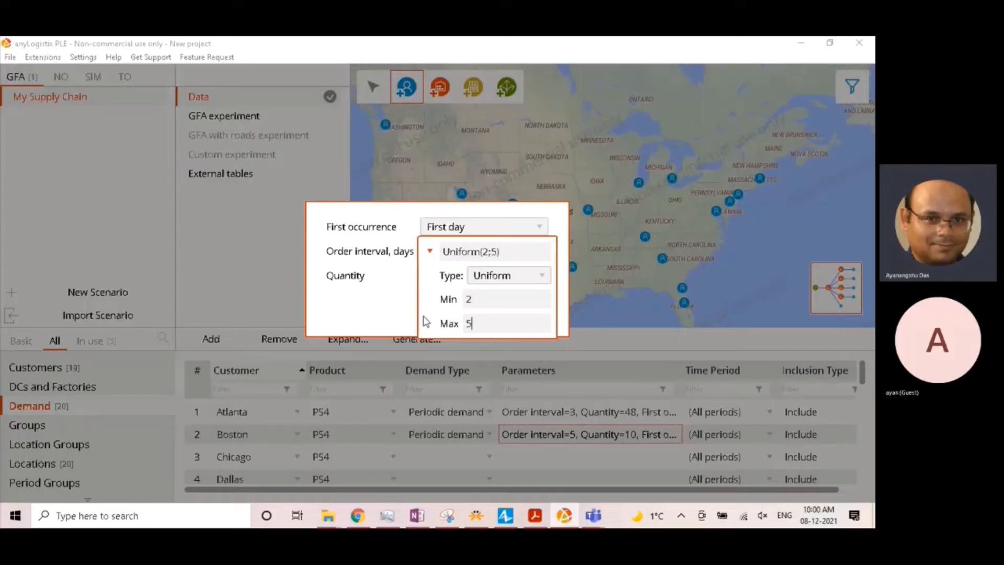
pyautogui.click(440, 287)
# - Set Boston's quantity to a Uniform distribution with a minimum of 46 and a maximum of 115, and apply the parameters
pyautogui.click(430, 275)
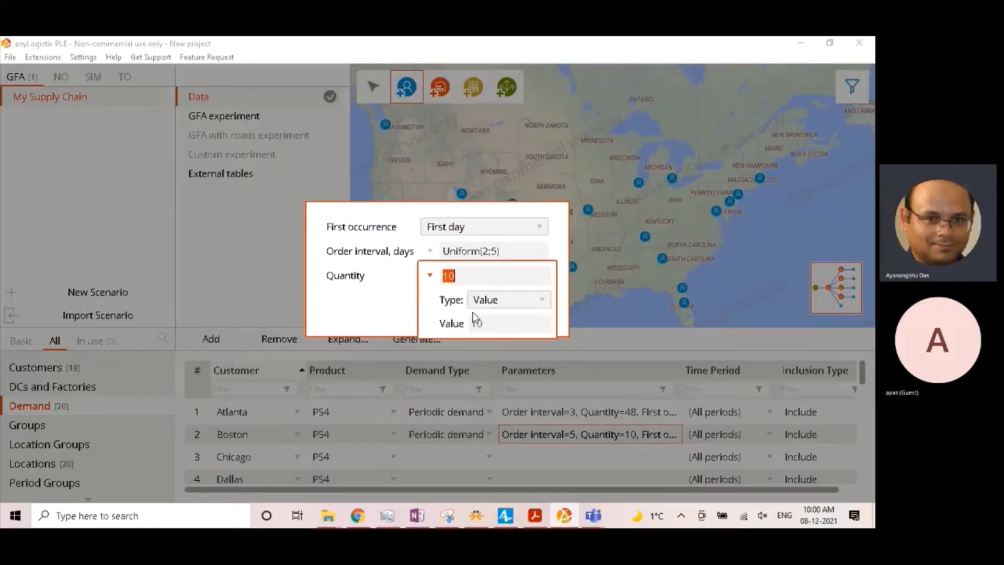
pyautogui.click(499, 306)
pyautogui.click(498, 299)
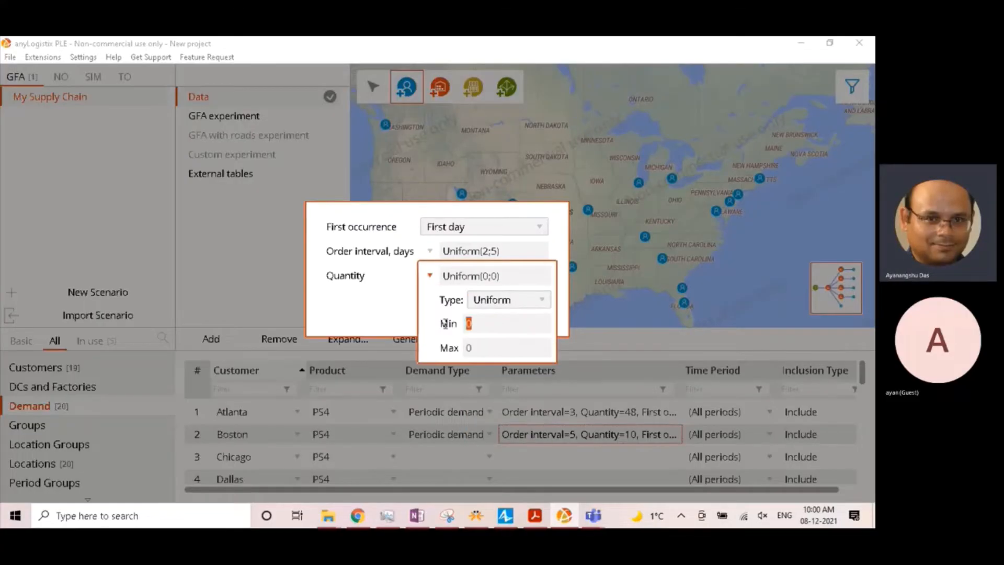
pyautogui.write('46')
pyautogui.press('Tab')
pyautogui.write('115')
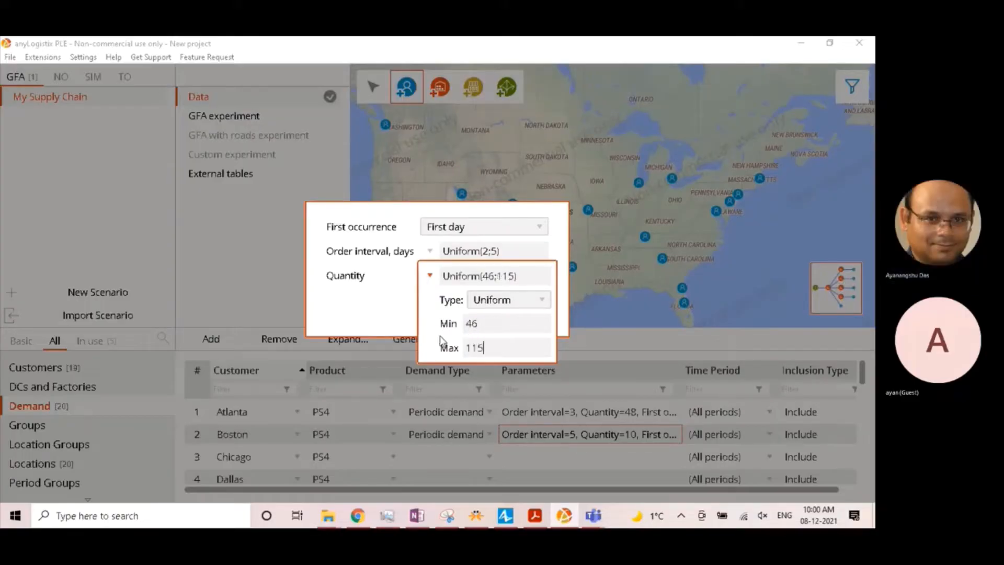
pyautogui.click(356, 317)
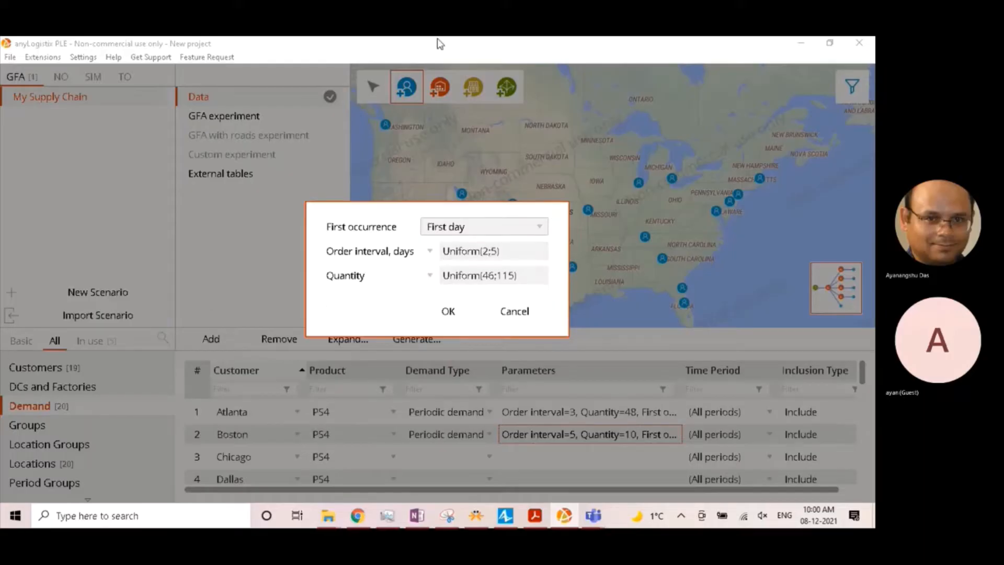
pyautogui.click(445, 311)
# - Set Chicago's demand type to Periodic demand with an order interval of 3 days and a quantity of 287
pyautogui.scroll(-2, 489, 419)
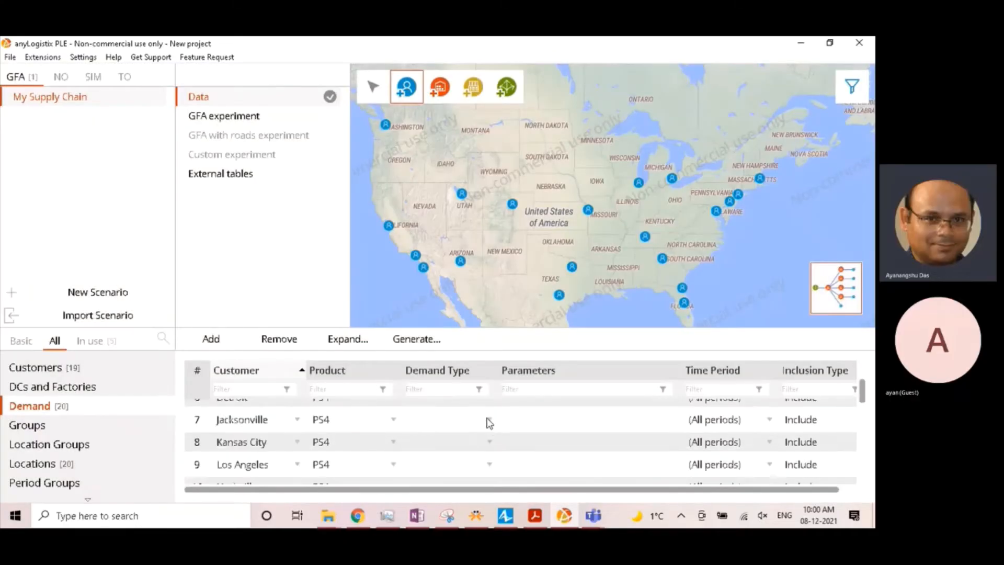
pyautogui.scroll(2, 488, 419)
pyautogui.click(472, 455)
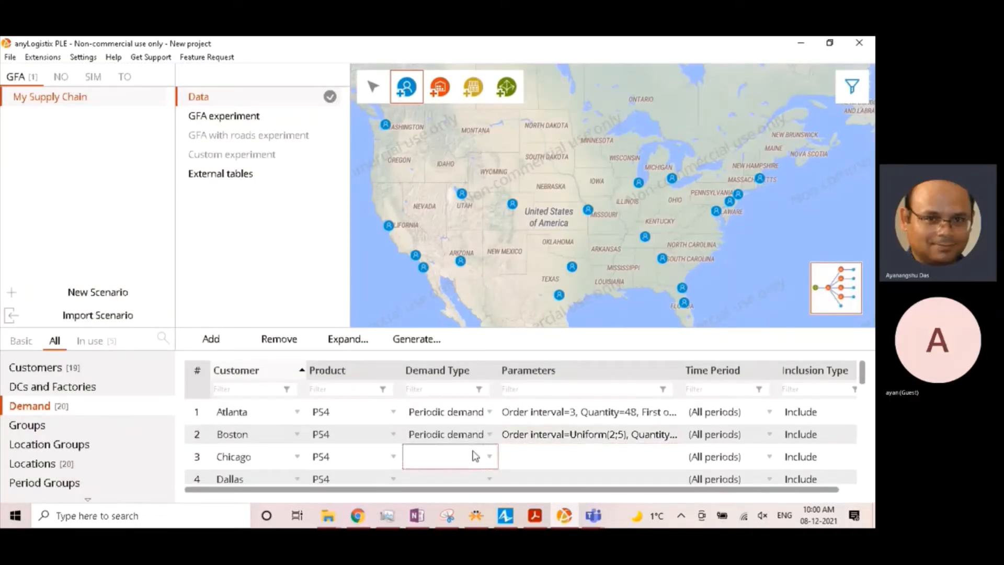
pyautogui.click(446, 392)
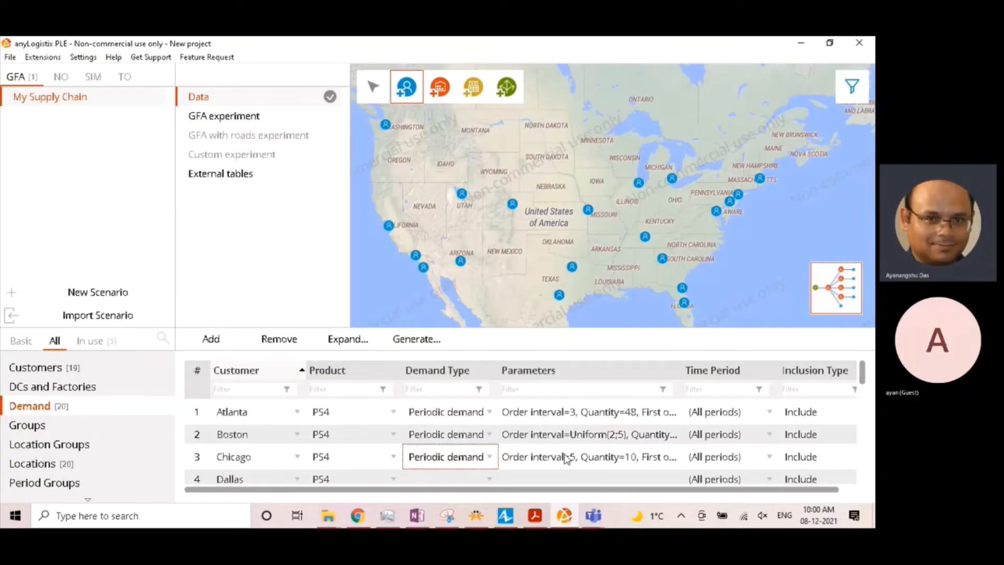
pyautogui.doubleClick(566, 458)
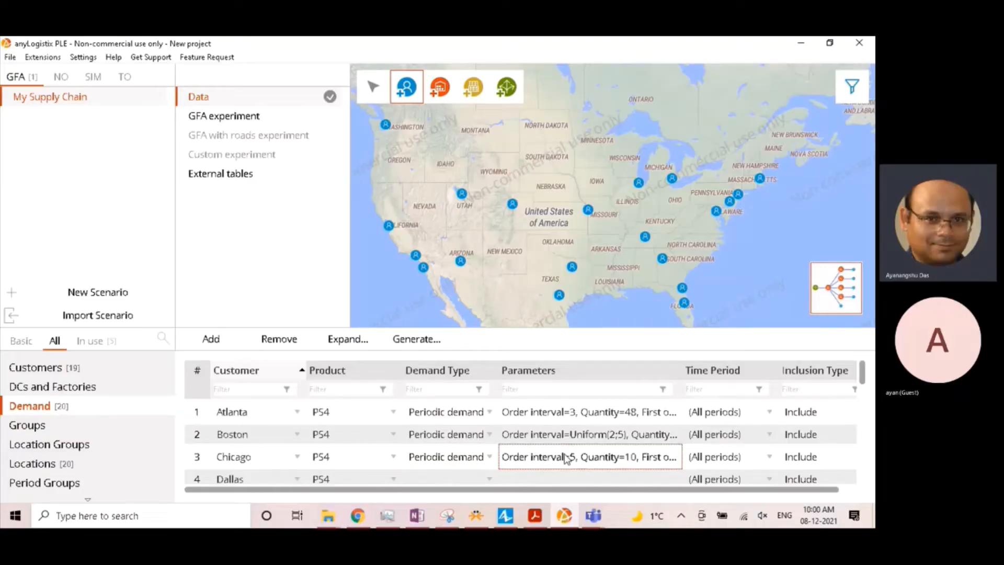
pyautogui.doubleClick(464, 252)
pyautogui.write('3')
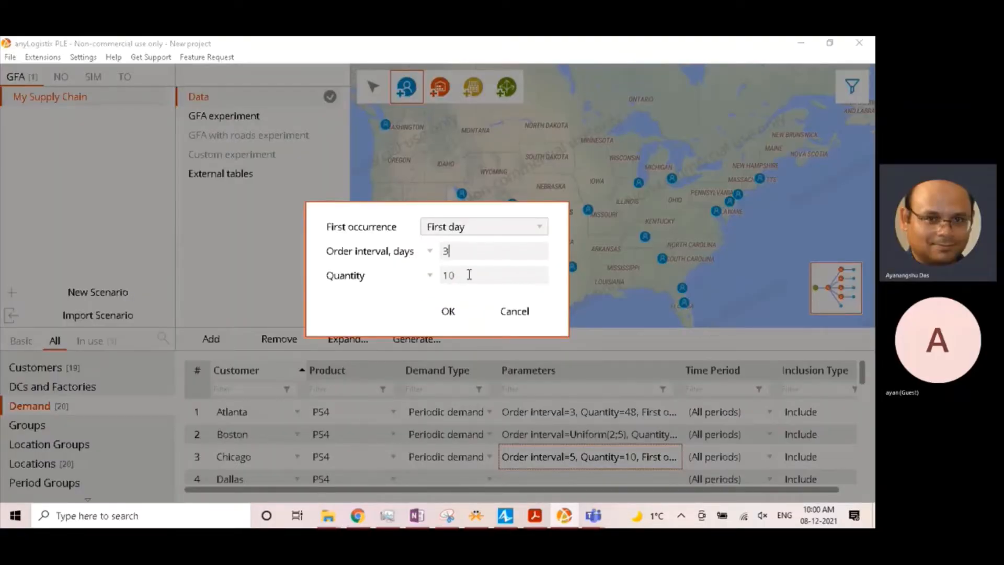
pyautogui.doubleClick(468, 275)
pyautogui.write('287')
pyautogui.click(448, 312)
# - Set Dallas's demand type to Periodic demand and its quantity to 225
pyautogui.click(443, 480)
pyautogui.click(447, 413)
pyautogui.doubleClick(544, 475)
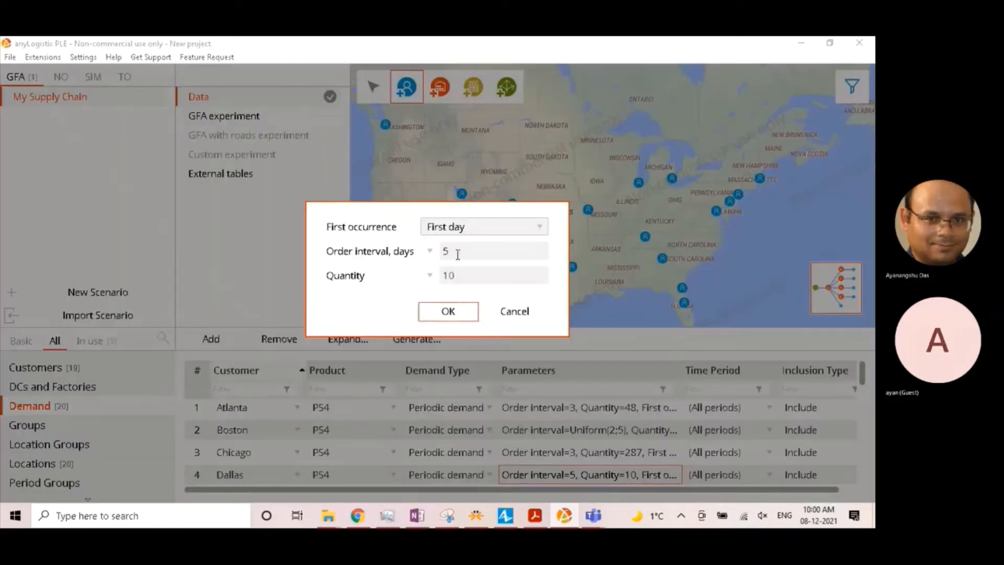
pyautogui.moveTo(460, 276); pyautogui.dragTo(428, 283)
pyautogui.write('225')
pyautogui.click(461, 312)
# - Set the demand type to Periodic demand for all remaining customers, from Denver down to Washington DC
pyautogui.scroll(-1, 447, 445)
pyautogui.doubleClick(446, 433)
pyautogui.click(450, 368)
pyautogui.click(444, 453)
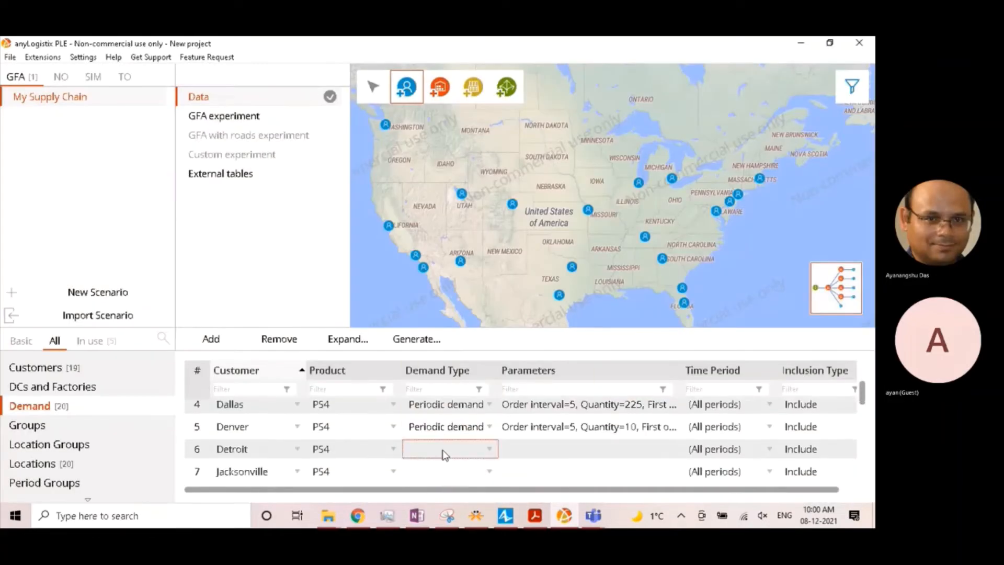
pyautogui.scroll(-5, 446, 454)
pyautogui.keyDown('shift'); pyautogui.click(449, 456); pyautogui.keyUp('shift')
pyautogui.rightClick(450, 456)
pyautogui.click(421, 275)
# - Set Denver's demand parameters to an order interval of 3 days and a quantity of 70
pyautogui.scroll(5, 535, 443)
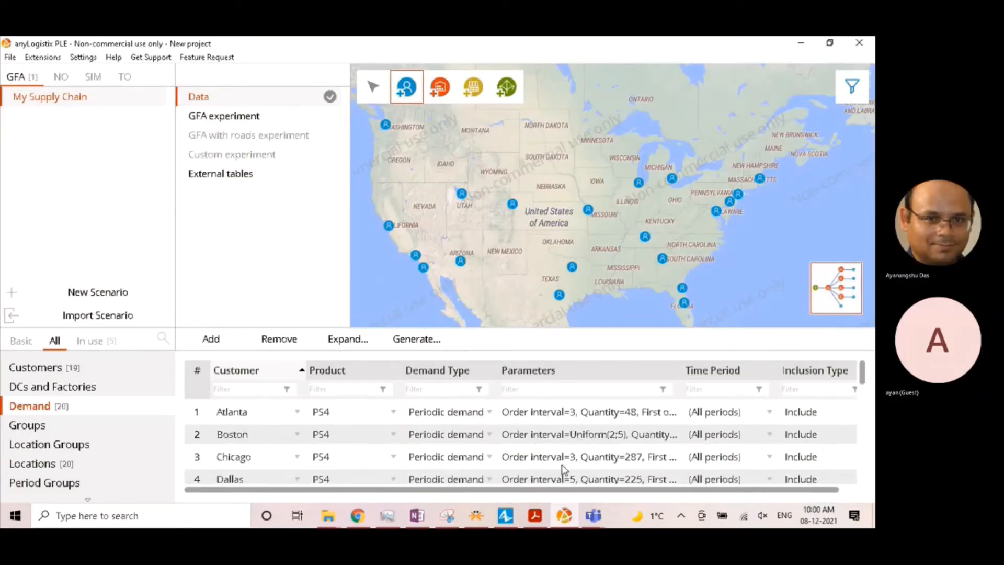
pyautogui.scroll(-1, 559, 470)
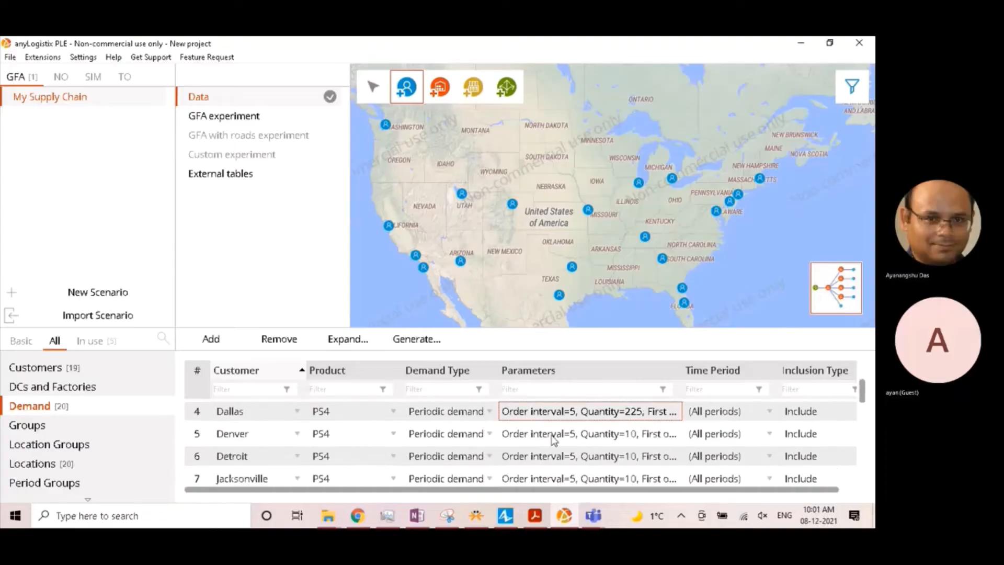
pyautogui.doubleClick(555, 435)
pyautogui.write('3')
pyautogui.doubleClick(446, 275)
pyautogui.write('70')
pyautogui.click(448, 311)
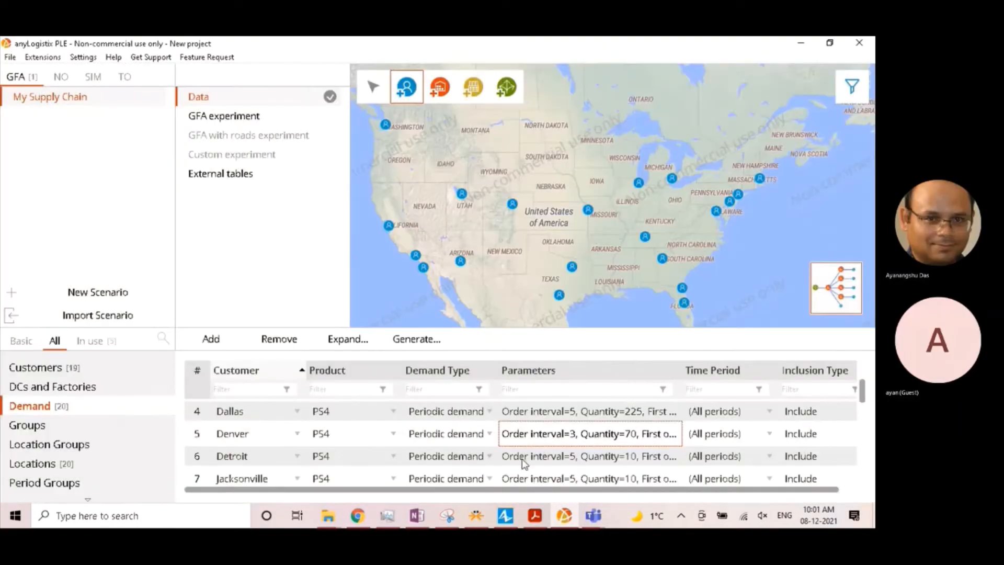
# - Set Detroit's demand parameters to an order interval of 2 days and a quantity of 48
pyautogui.doubleClick(523, 456)
pyautogui.doubleClick(445, 251)
pyautogui.write('2')
pyautogui.doubleClick(445, 276)
pyautogui.write('48')
pyautogui.click(448, 312)
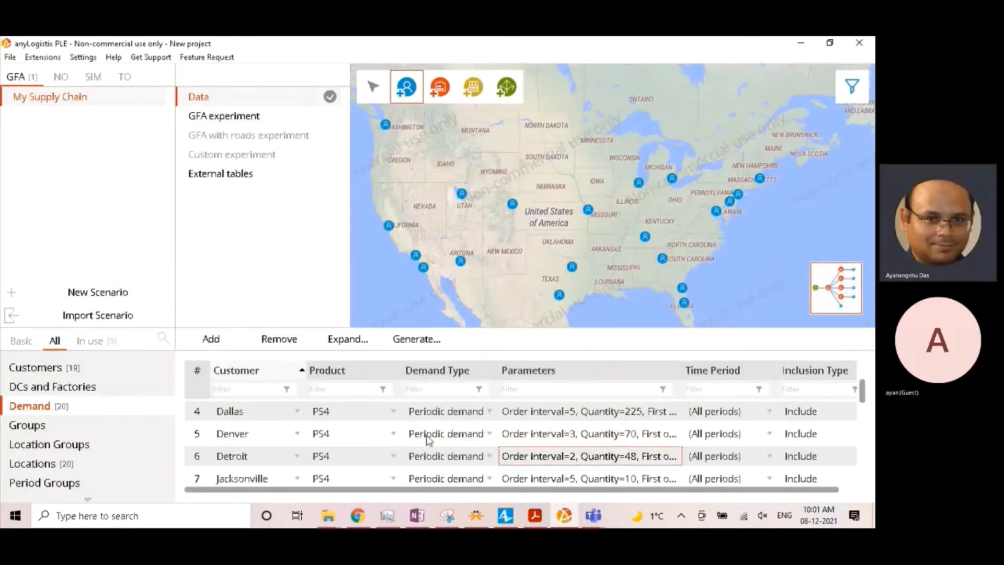
# - Set Jacksonville's demand parameters to an order interval of 1 day and a quantity of 30
pyautogui.doubleClick(536, 479)
pyautogui.doubleClick(450, 252)
pyautogui.write('1')
pyautogui.doubleClick(448, 275)
pyautogui.write('30')
pyautogui.click(448, 311)
# - Set the quantity in Kansas City's demand parameters to 83
pyautogui.scroll(-2, 533, 442)
pyautogui.scroll(1, 532, 442)
pyautogui.doubleClick(532, 442)
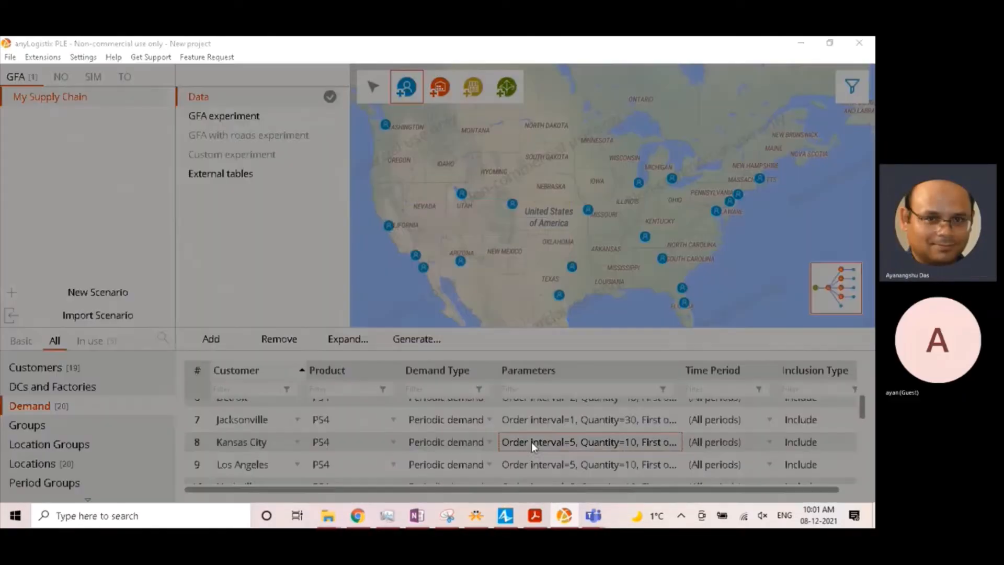
pyautogui.doubleClick(465, 273)
pyautogui.write('83')
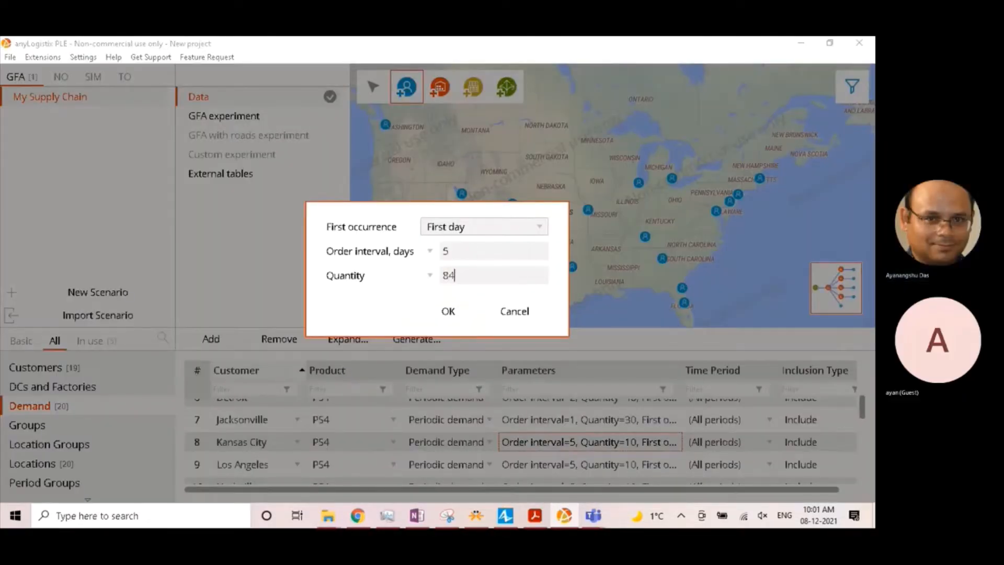
pyautogui.click(448, 311)
# - Set Los Angeles's demand parameters to an order interval of 1 day and a quantity of 138
pyautogui.doubleClick(532, 464)
pyautogui.doubleClick(446, 251)
pyautogui.write('10')
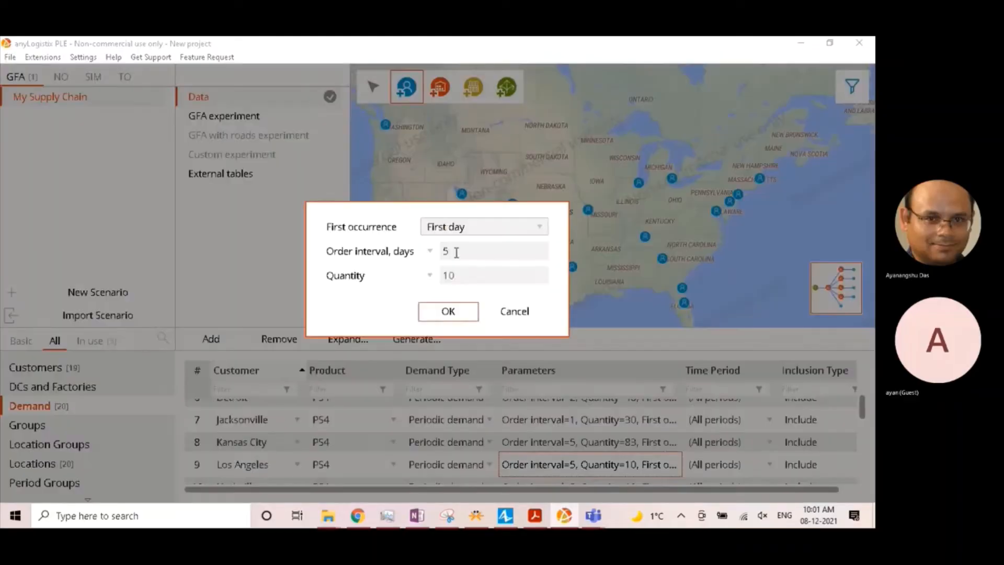
pyautogui.doubleClick(448, 276)
pyautogui.write('138')
pyautogui.click(449, 311)
# - Set Nashville's demand parameters to an order interval of 3 days and a quantity of 68
pyautogui.scroll(-3, 432, 406)
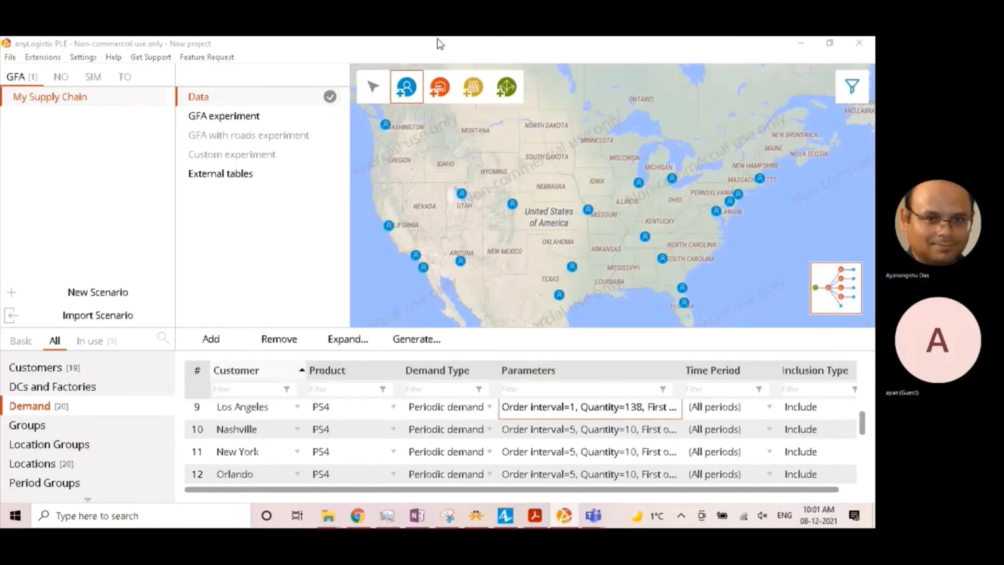
pyautogui.doubleClick(553, 436)
pyautogui.doubleClick(445, 252)
pyautogui.write('3')
pyautogui.doubleClick(449, 276)
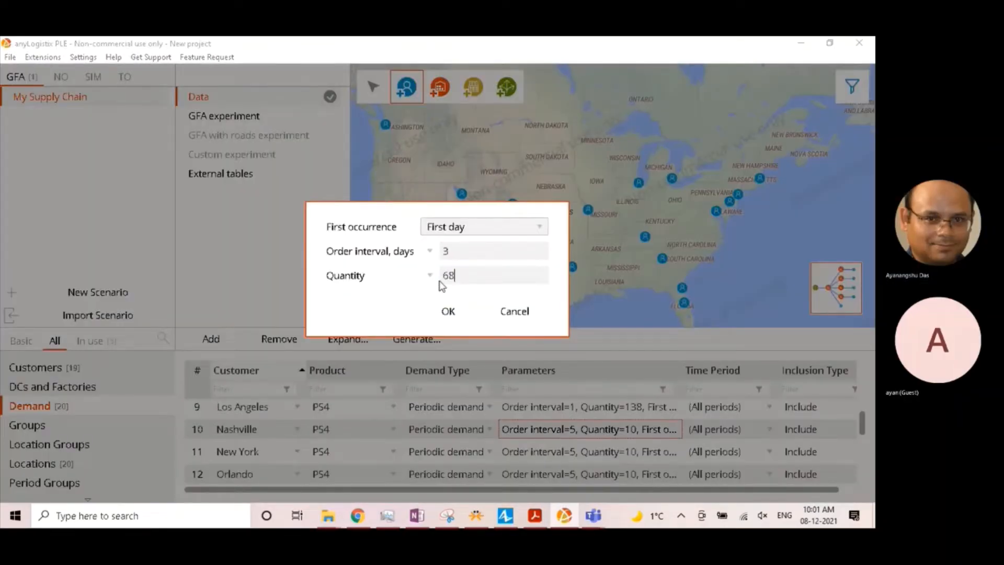
pyautogui.write('68')
pyautogui.click(448, 310)
# - Set New York's demand parameters to an order interval of 1 day and a quantity of 300
pyautogui.doubleClick(567, 454)
pyautogui.doubleClick(446, 252)
pyautogui.write('1')
pyautogui.doubleClick(449, 276)
pyautogui.write('3')
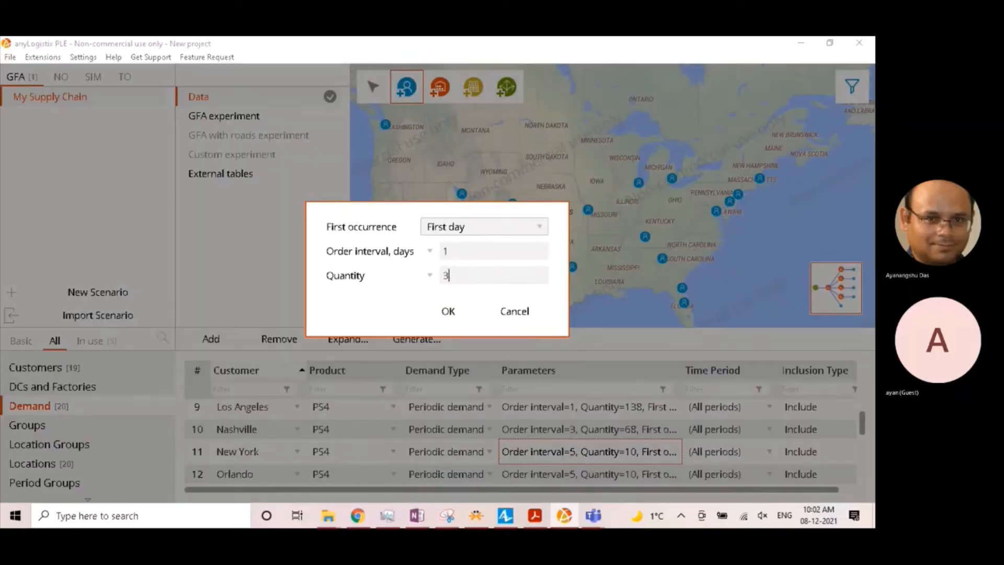
pyautogui.write('00')
pyautogui.click(448, 310)
# - Set Orlando's demand parameters to an order interval of 2 days and a quantity of 18
pyautogui.doubleClick(463, 256)
pyautogui.write('2')
pyautogui.press('Tab')
pyautogui.write('18')
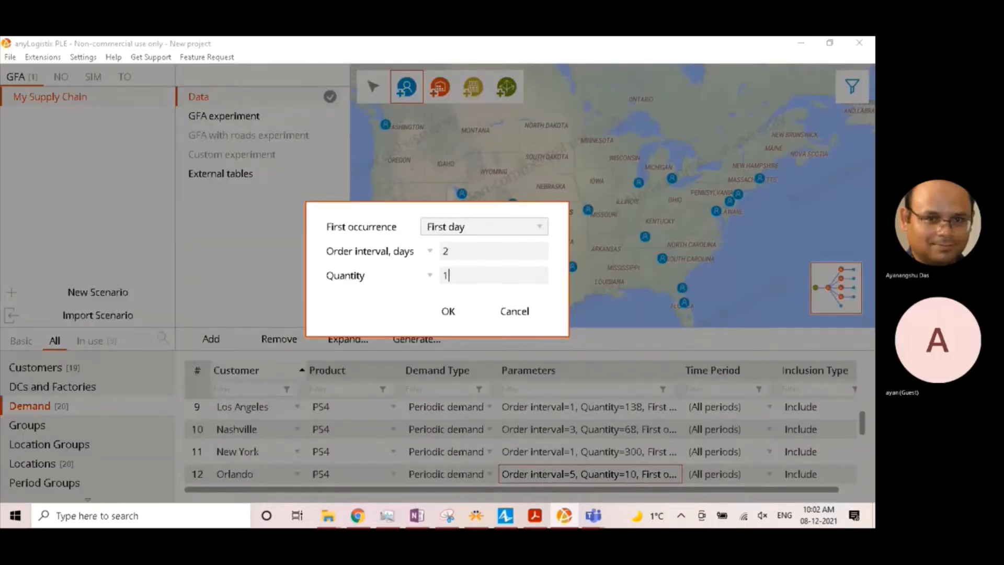
pyautogui.click(460, 314)
# - Set Philadelphia's demand parameters to an order interval of 3 days and a quantity of 165
pyautogui.scroll(-3, 549, 434)
pyautogui.doubleClick(562, 433)
pyautogui.write('3')
pyautogui.press('Tab')
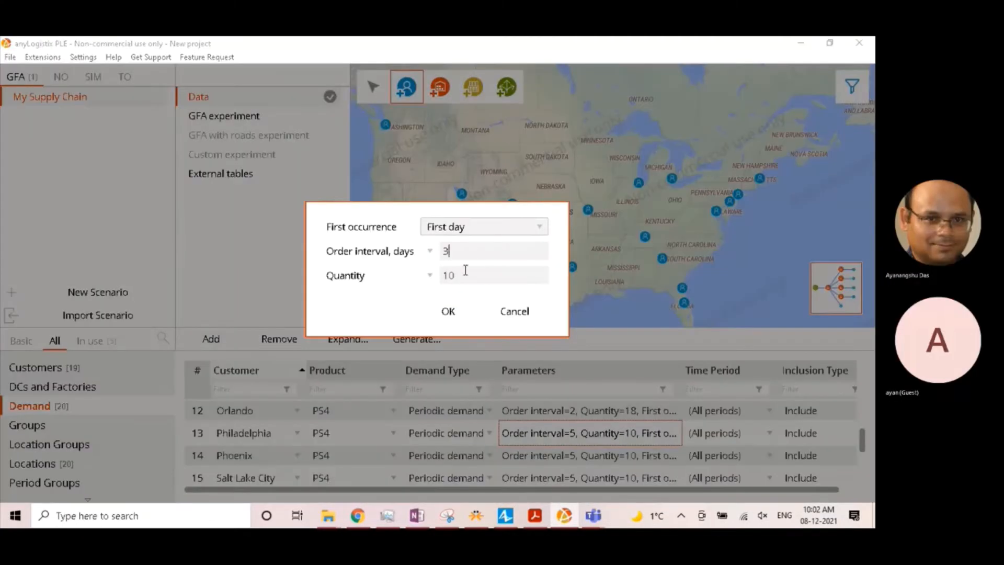
pyautogui.write('165')
pyautogui.click(448, 309)
# - Set Phoenix's demand parameters to an order interval of 2 days and a quantity of 108
pyautogui.doubleClick(588, 455)
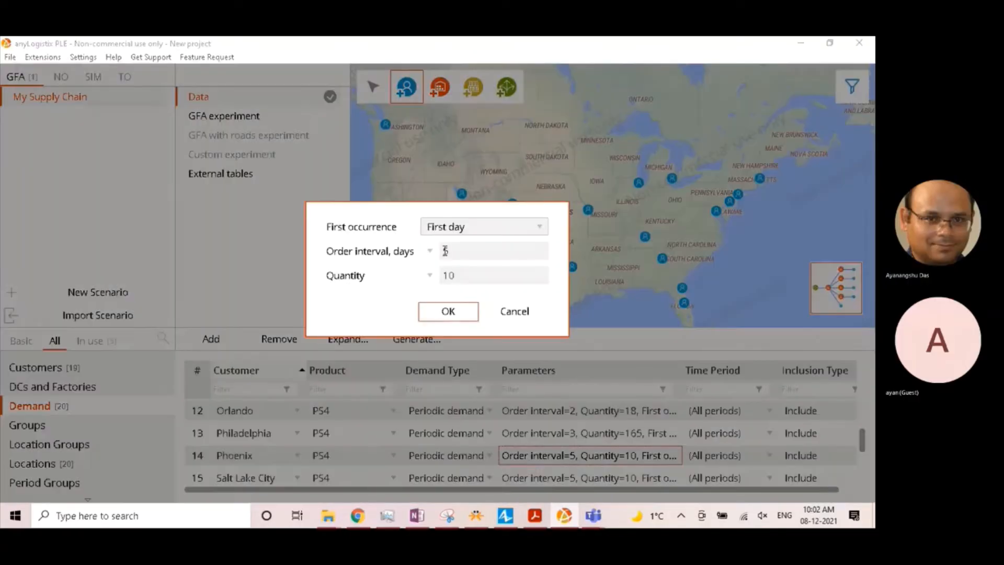
pyautogui.write('2')
pyautogui.click(448, 309)
# - Set the quantity in Salt Lake City's demand parameters to 34
pyautogui.scroll(-3, 864, 456)
pyautogui.scroll(1, 863, 456)
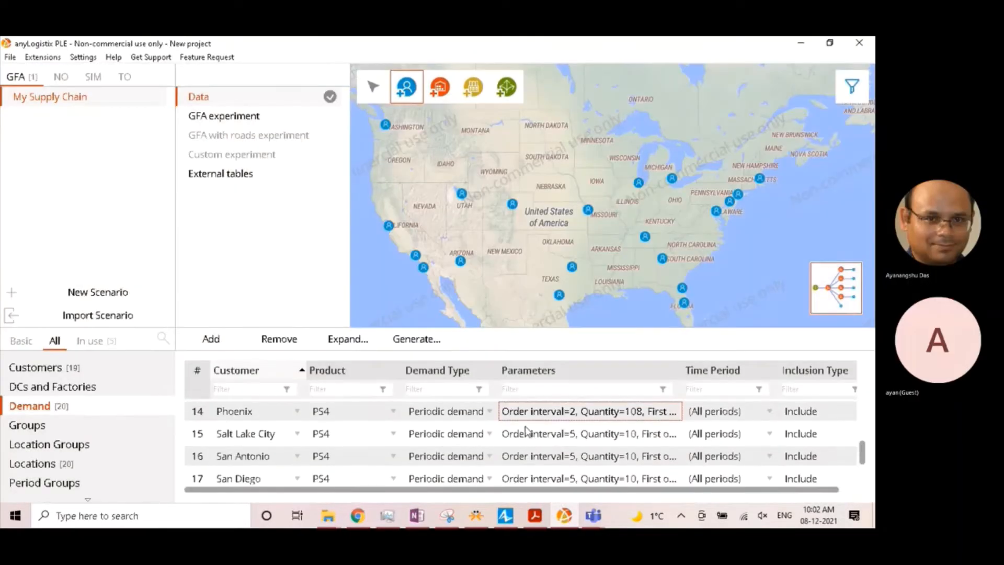
pyautogui.doubleClick(526, 434)
pyautogui.doubleClick(462, 275)
pyautogui.write('34')
pyautogui.press('Return')
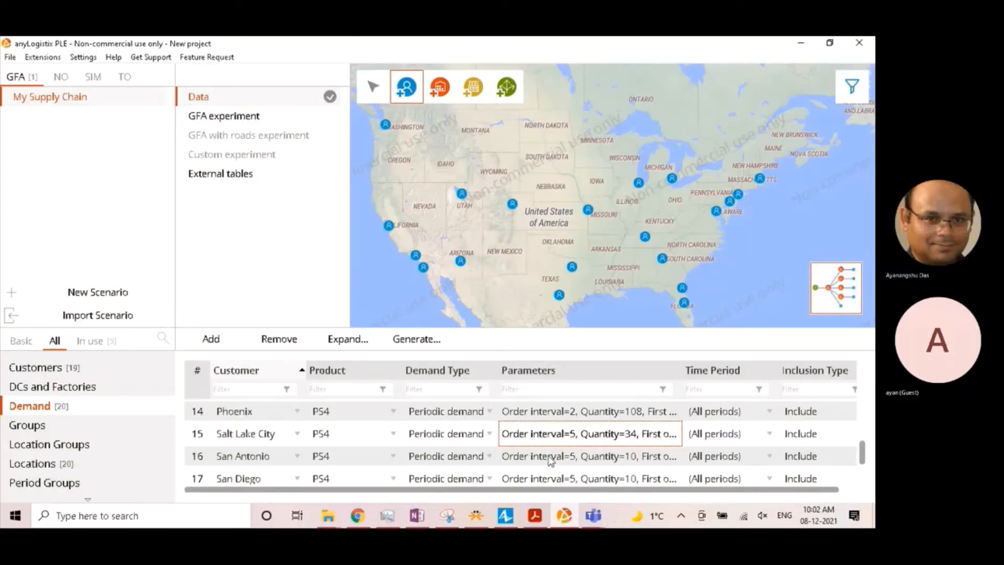
# - Set the order interval in San Antonio's demand parameters to 2 days
pyautogui.click(553, 460)
pyautogui.doubleClick(554, 445)
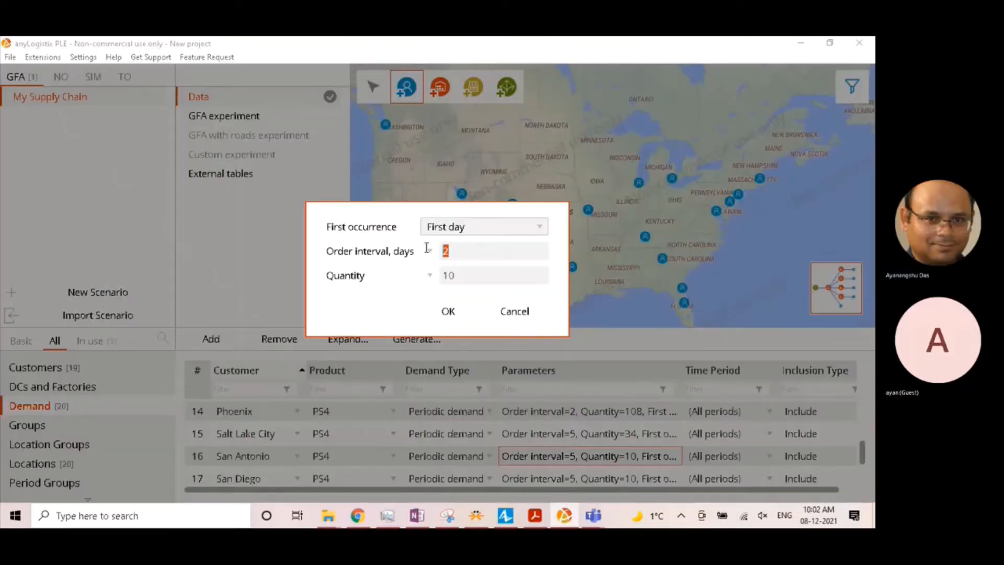
pyautogui.click(448, 309)
# - Set San Diego's demand parameters to an order interval of 1 day and a quantity of 50
pyautogui.scroll(-3, 534, 469)
pyautogui.doubleClick(562, 418)
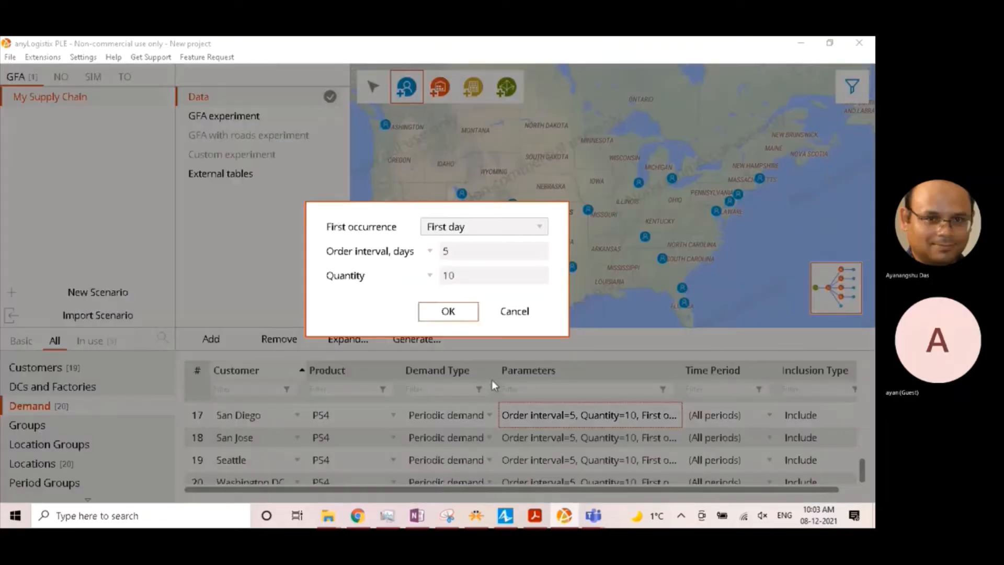
pyautogui.doubleClick(446, 251)
pyautogui.write('1')
pyautogui.moveTo(449, 275)
pyautogui.mouseDown()
pyautogui.moveTo(438, 275)
pyautogui.moveTo(461, 274)
pyautogui.moveTo(427, 278)
pyautogui.moveTo(446, 274)
pyautogui.mouseUp()
pyautogui.write('5')
pyautogui.press('Return')
# - Set the quantity in San Jose's demand parameters to 179
pyautogui.doubleClick(519, 440)
pyautogui.write('79')
pyautogui.press('Return')
# - Set Seattle's demand parameters to an order interval of 2 days and a quantity of 47
pyautogui.doubleClick(521, 461)
pyautogui.doubleClick(446, 251)
pyautogui.write('247')
pyautogui.press('Return')
# - Set the quantity in Washington DC's demand parameters to 118
pyautogui.doubleClick(526, 476)
pyautogui.write('118')
pyautogui.click(448, 312)
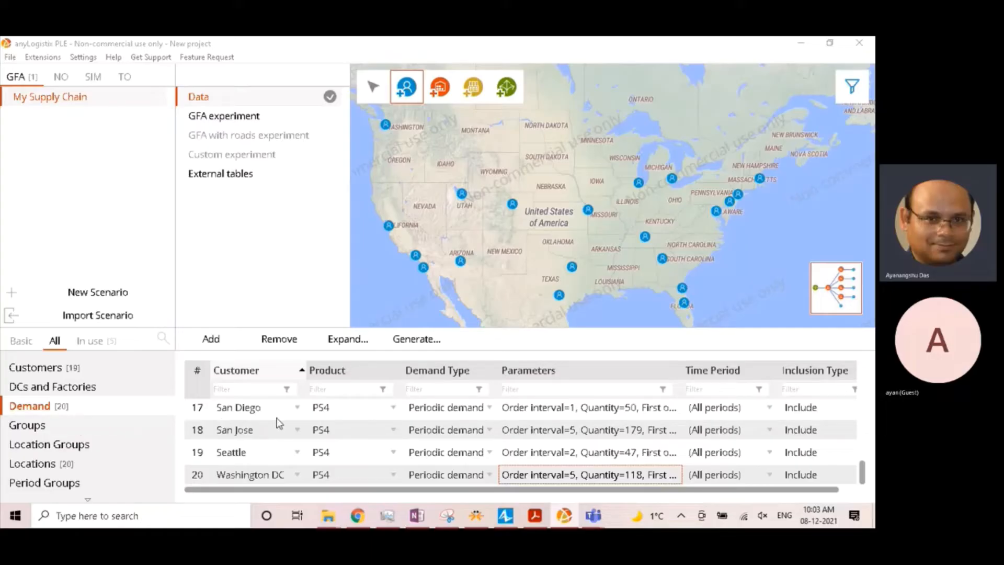
# - Review the scenario's input data in the Demand, Customers and Products tables
pyautogui.scroll(5, 306, 422)
pyautogui.scroll(-5, 306, 422)
pyautogui.click(53, 367)
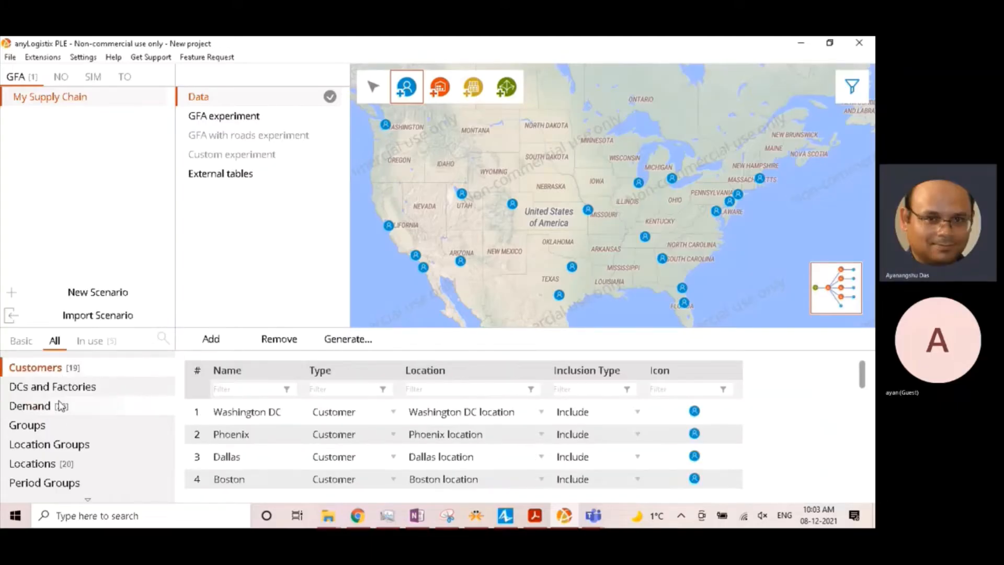
pyautogui.click(61, 405)
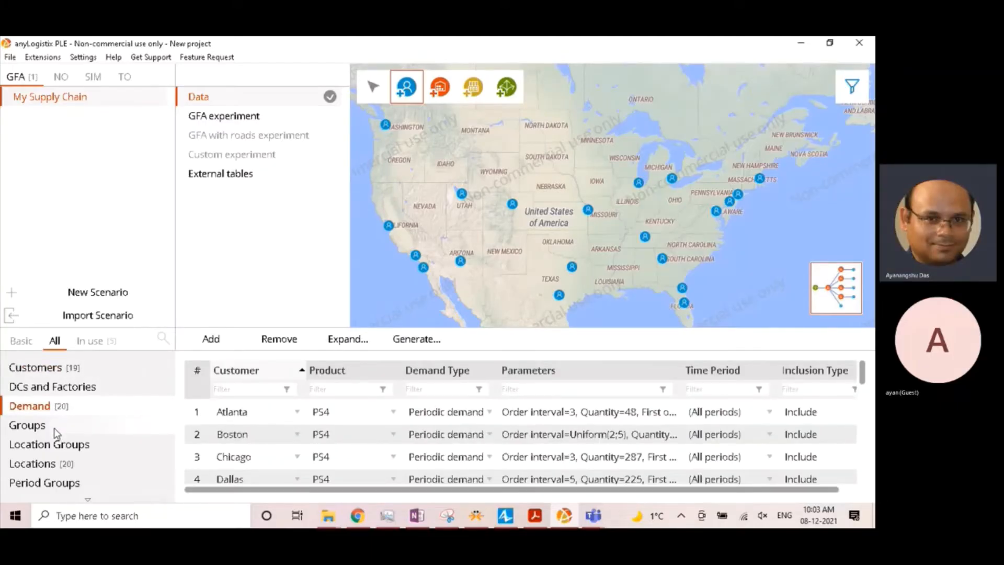
pyautogui.scroll(-1, 57, 433)
pyautogui.click(57, 481)
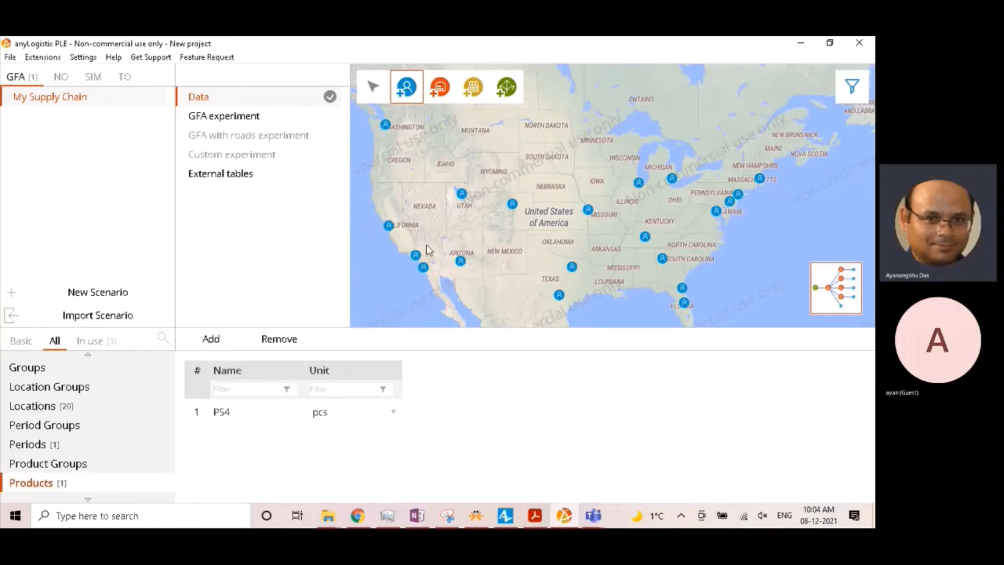
# - Open the GFA experiment settings and set the number of sites to 4
pyautogui.click(437, 39)
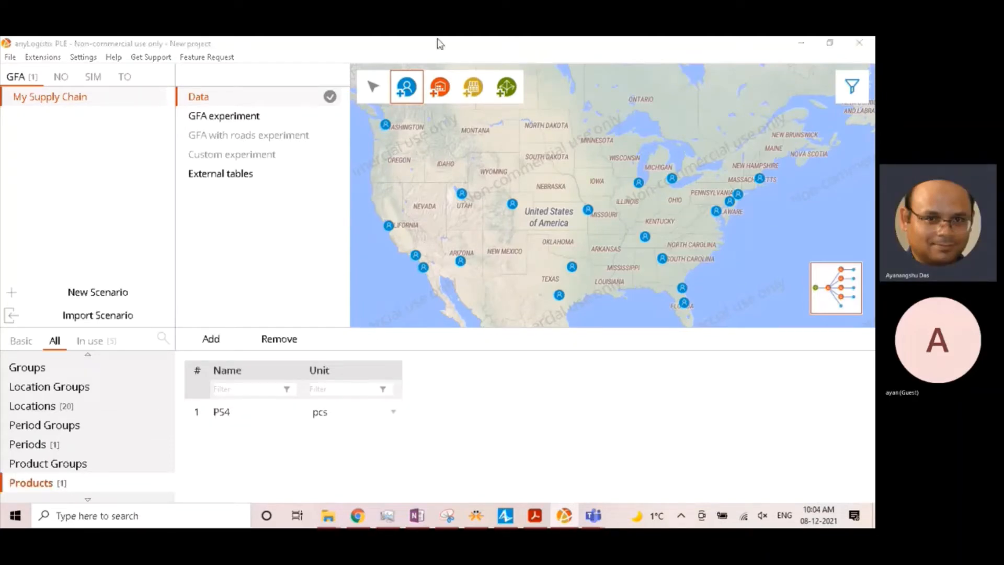
pyautogui.click(208, 122)
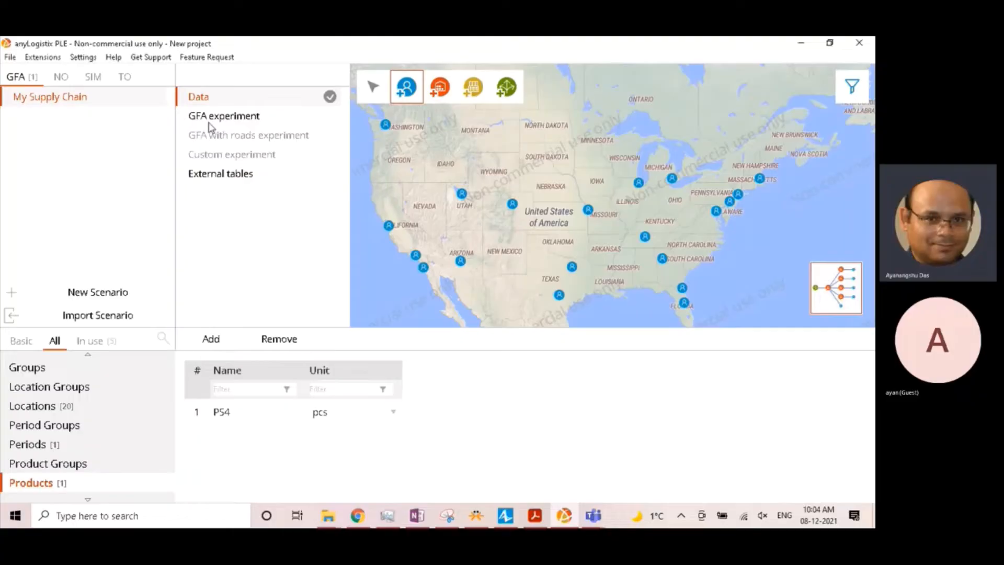
pyautogui.click(254, 120)
pyautogui.click(438, 39)
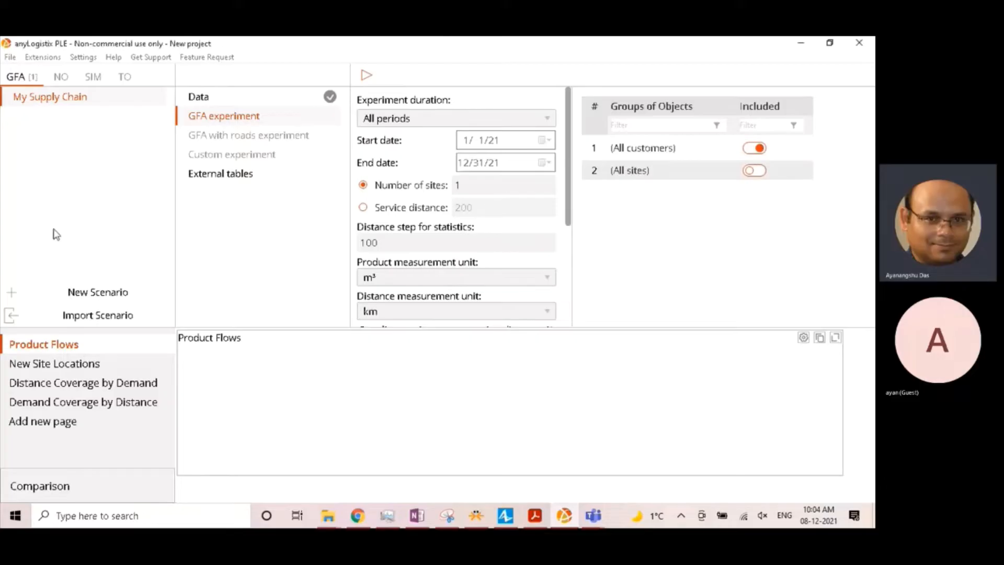
pyautogui.doubleClick(464, 185)
pyautogui.write('4')
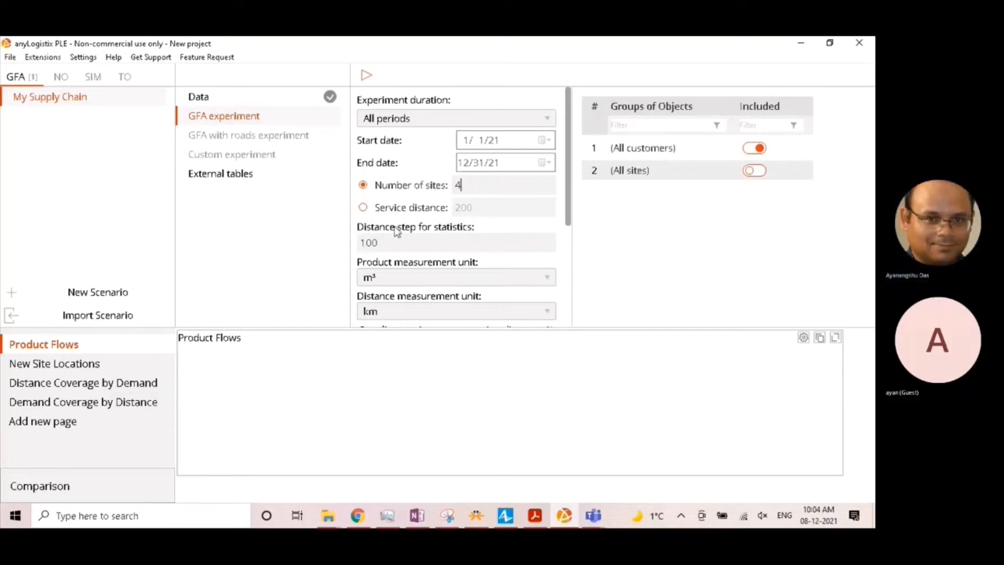
# - Set the GFA experiment's product measurement unit to pcs
pyautogui.scroll(-1, 402, 264)
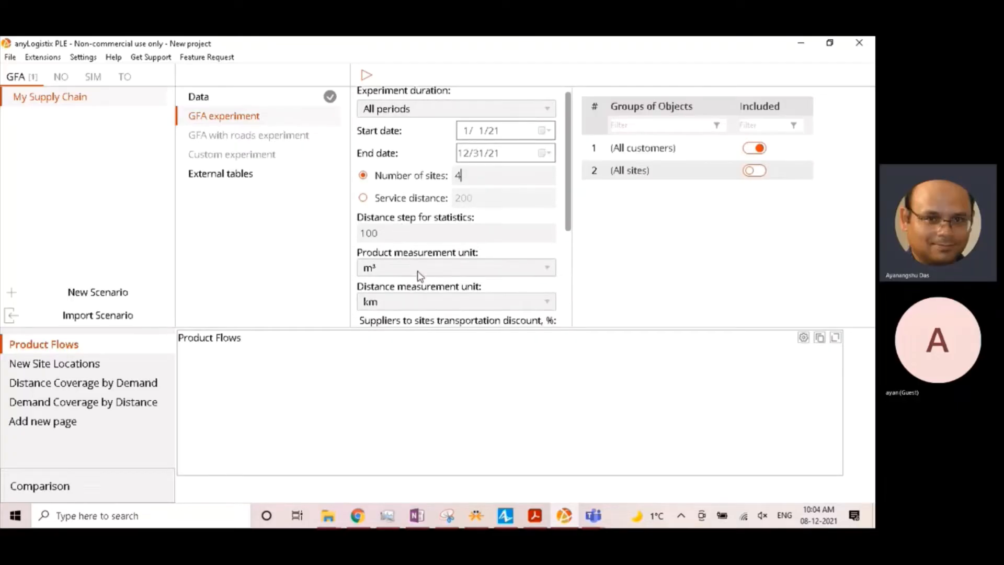
pyautogui.click(417, 272)
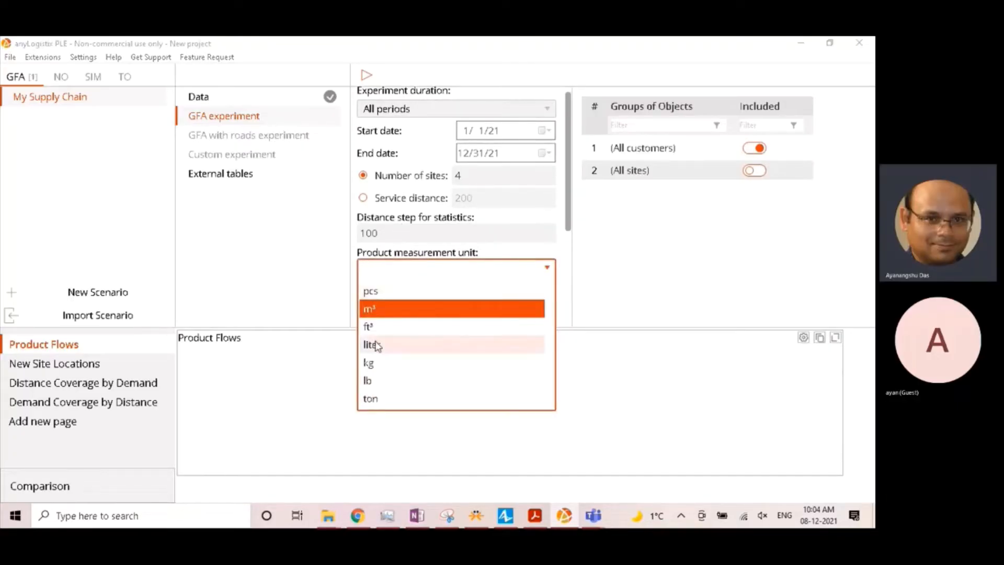
pyautogui.click(528, 195)
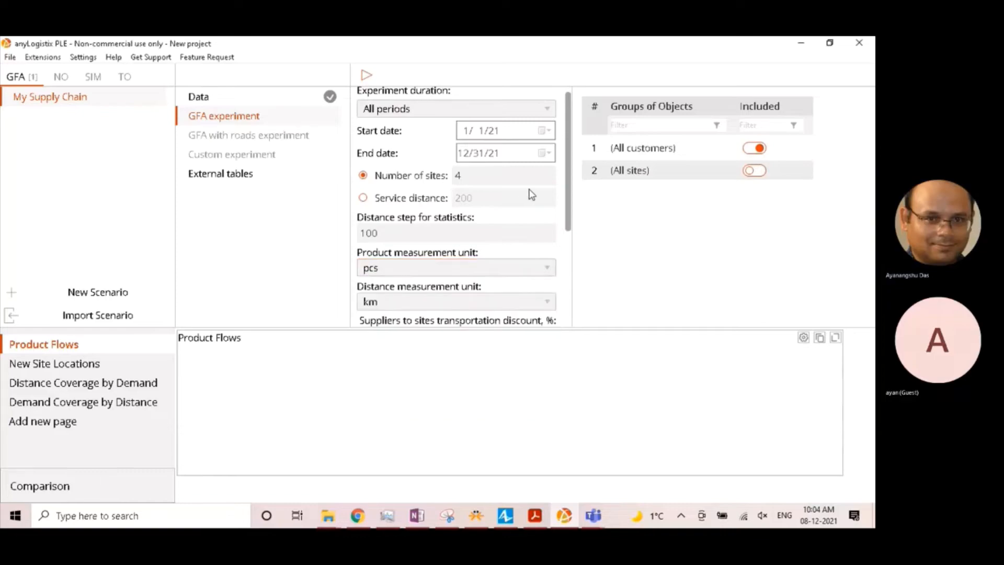
# - Run the GFA experiment with four sites and show the connections between sites and customers on the result map
pyautogui.click(367, 76)
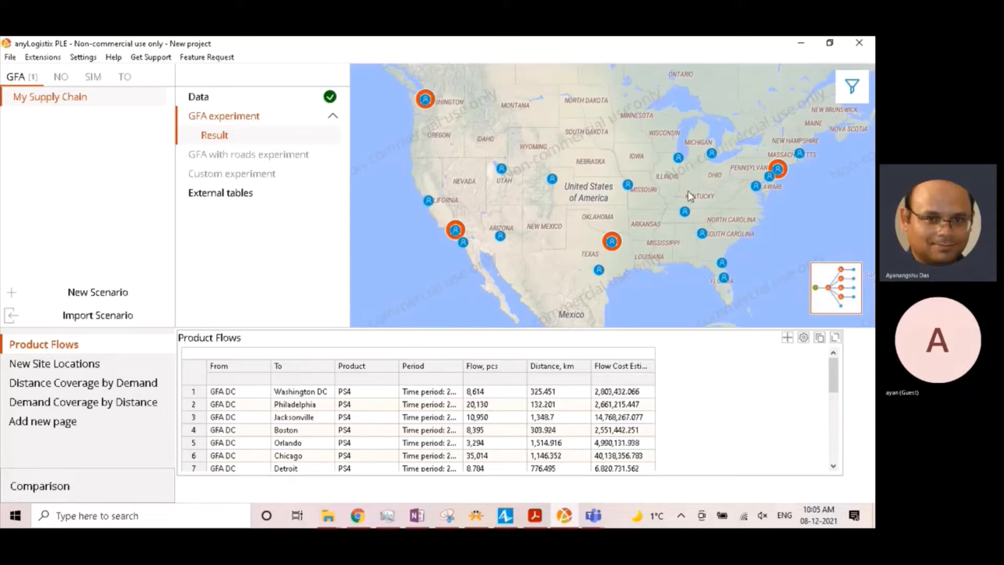
pyautogui.click(852, 86)
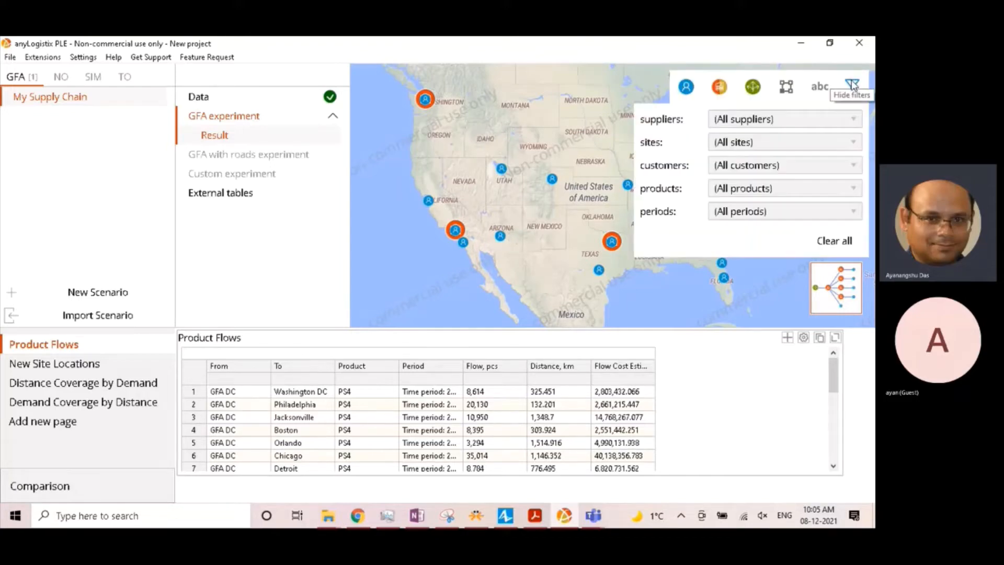
pyautogui.click(786, 89)
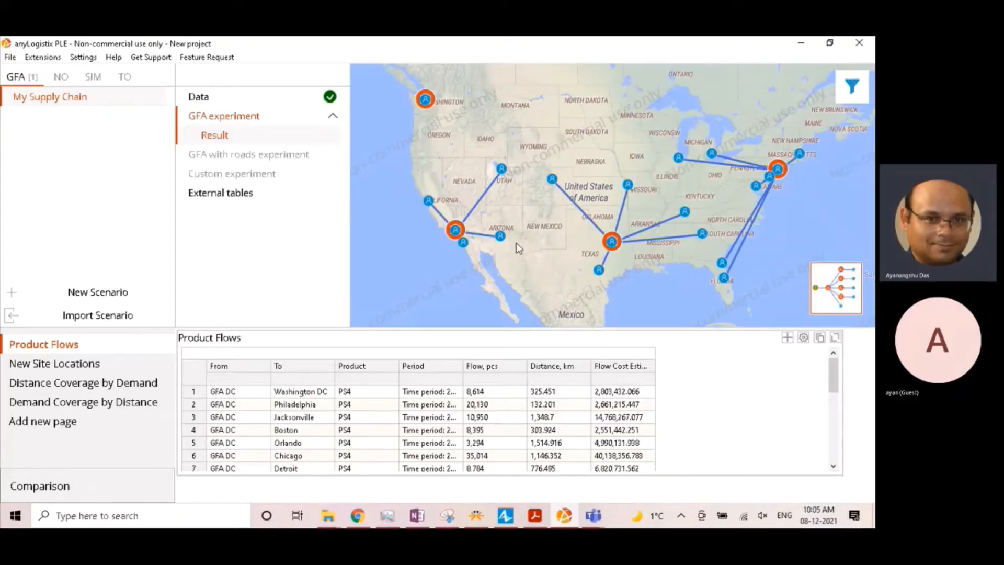
pyautogui.scroll(4, 517, 246)
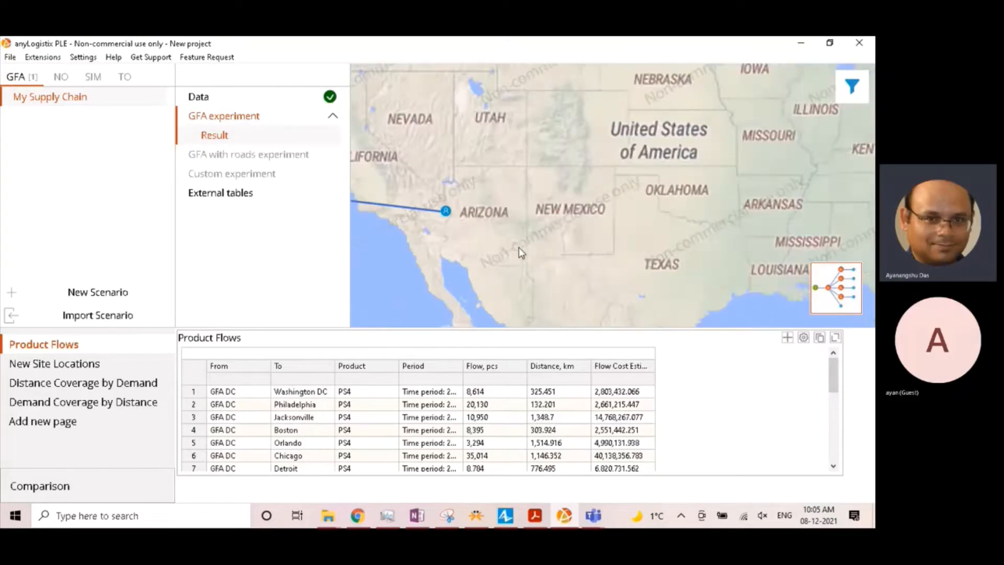
pyautogui.scroll(-2, 633, 220)
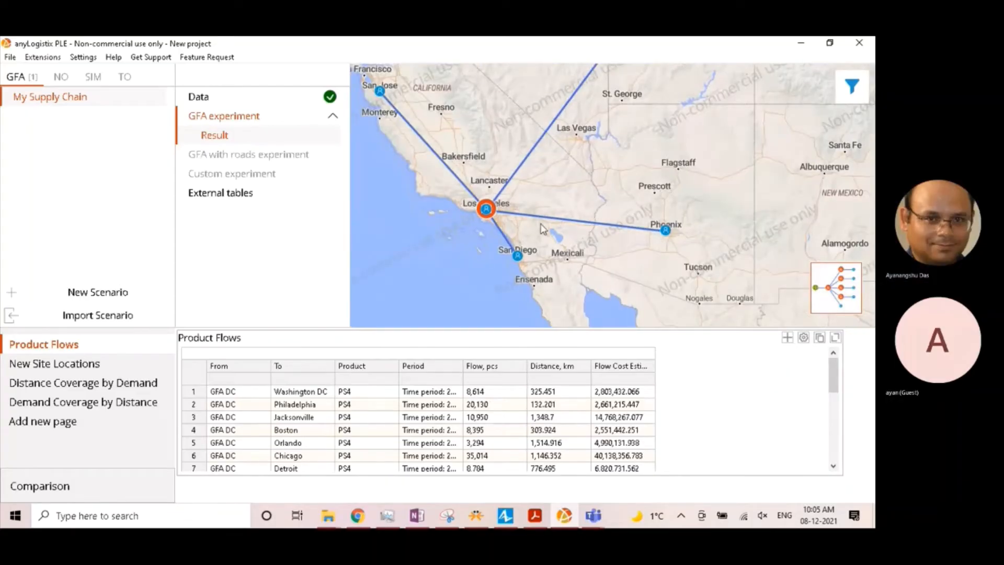
pyautogui.scroll(-2, 630, 217)
pyautogui.moveTo(631, 217); pyautogui.dragTo(510, 225)
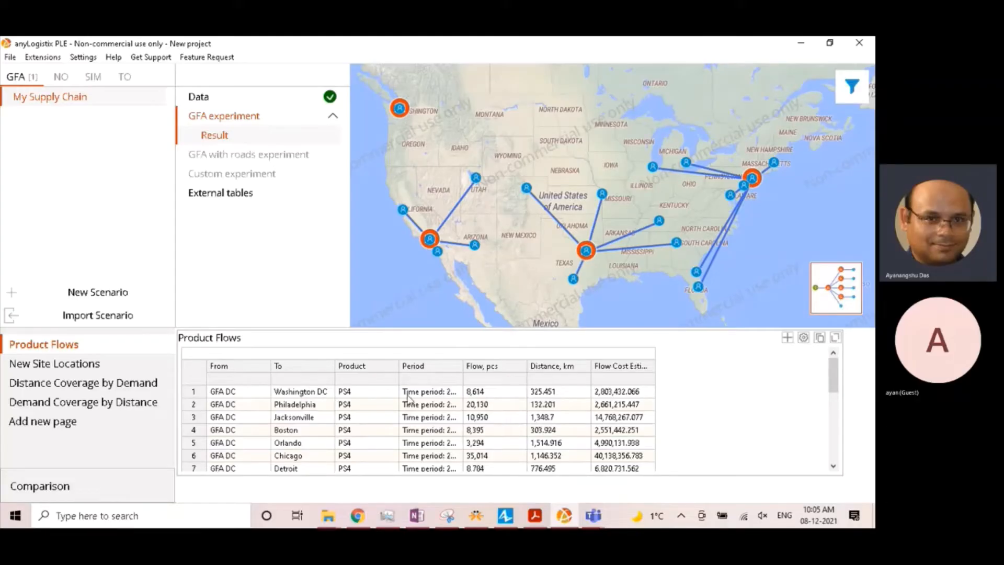
# - Widen the Period and Flow Cost Estimation columns of the Product Flows table
pyautogui.moveTo(463, 365); pyautogui.dragTo(495, 362)
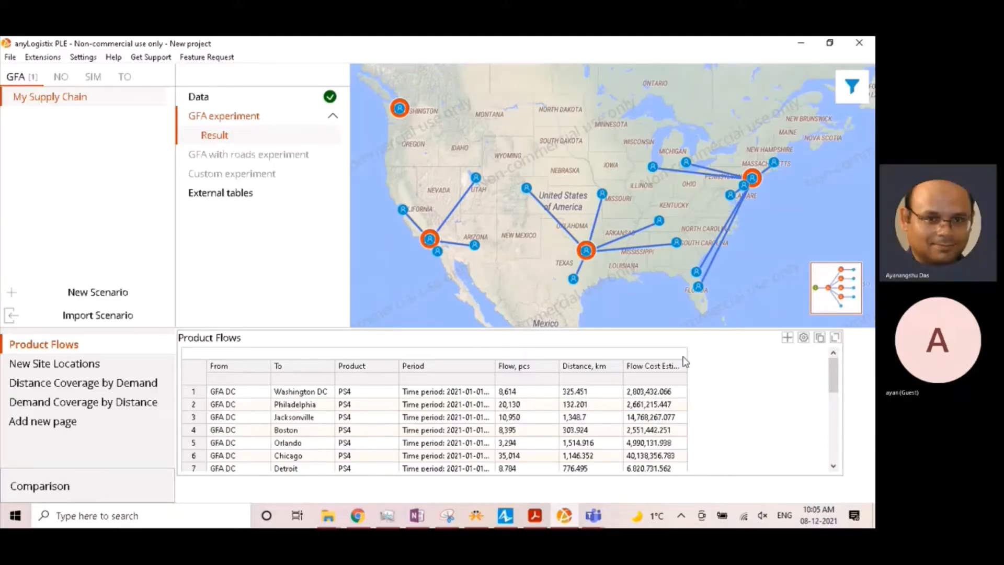
pyautogui.moveTo(624, 384); pyautogui.dragTo(615, 383)
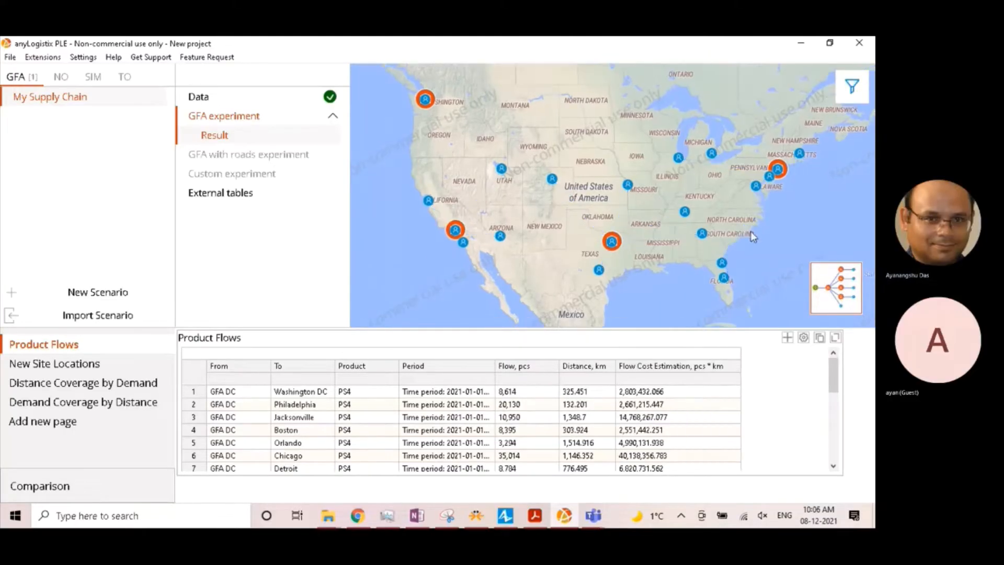
# - Show the connections on the first result's map and view its logical network scheme before returning to the map
pyautogui.click(852, 86)
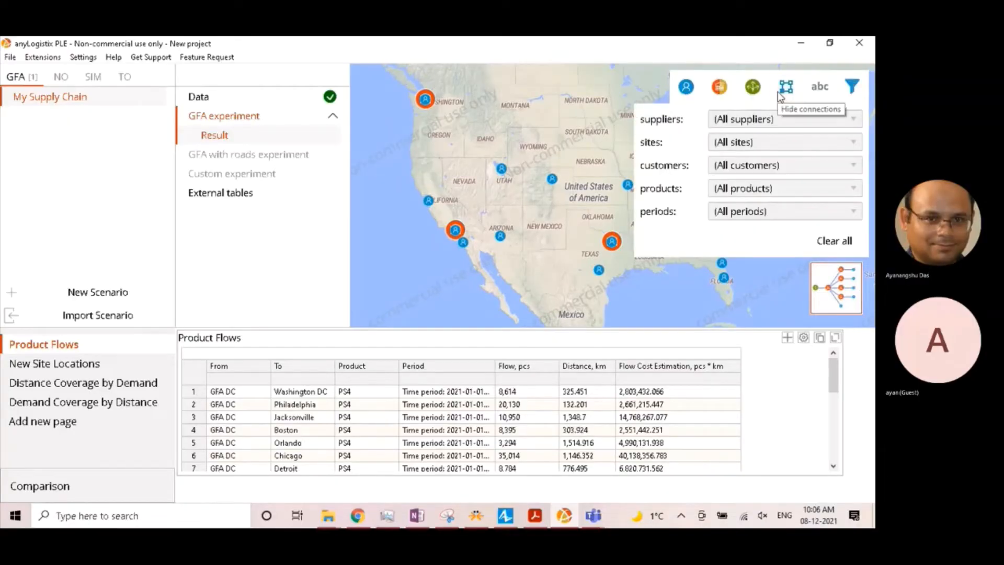
pyautogui.click(778, 91)
pyautogui.click(544, 145)
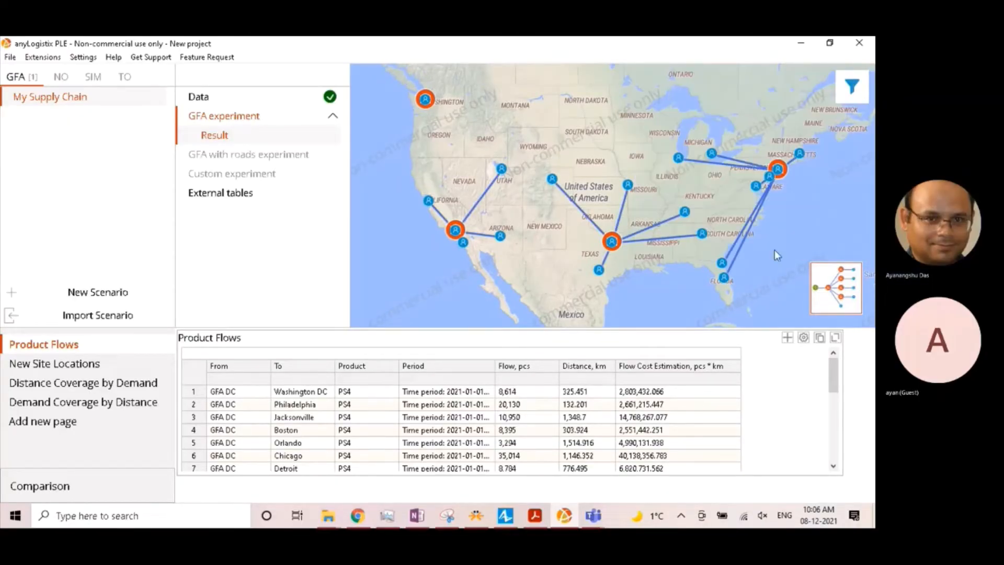
pyautogui.click(837, 286)
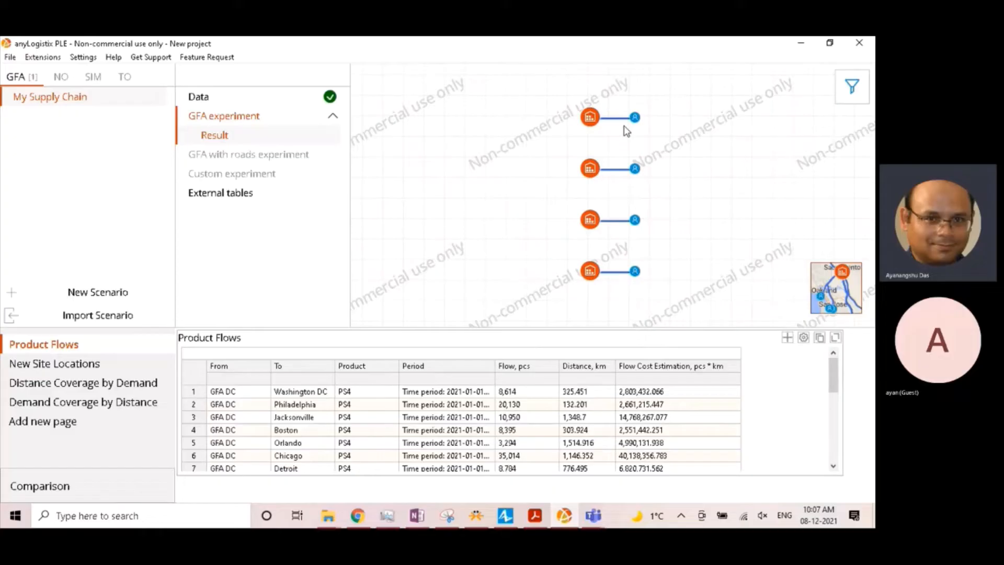
pyautogui.click(835, 288)
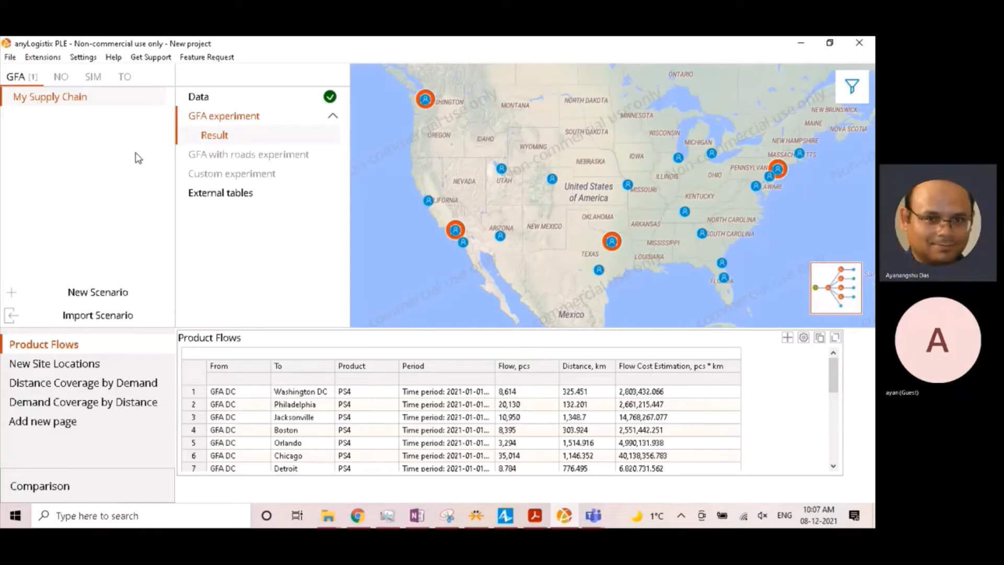
# - Switch the GFA experiment from number of sites to a service distance of 1,000 km and run it again
pyautogui.click(222, 119)
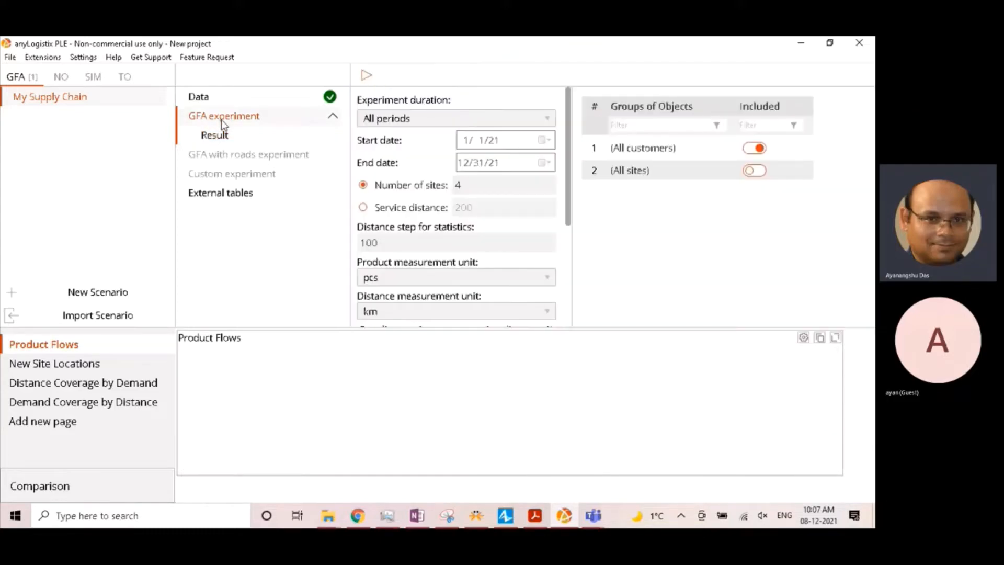
pyautogui.click(365, 208)
pyautogui.moveTo(458, 209); pyautogui.dragTo(491, 208)
pyautogui.write('1000')
pyautogui.scroll(-1, 424, 274)
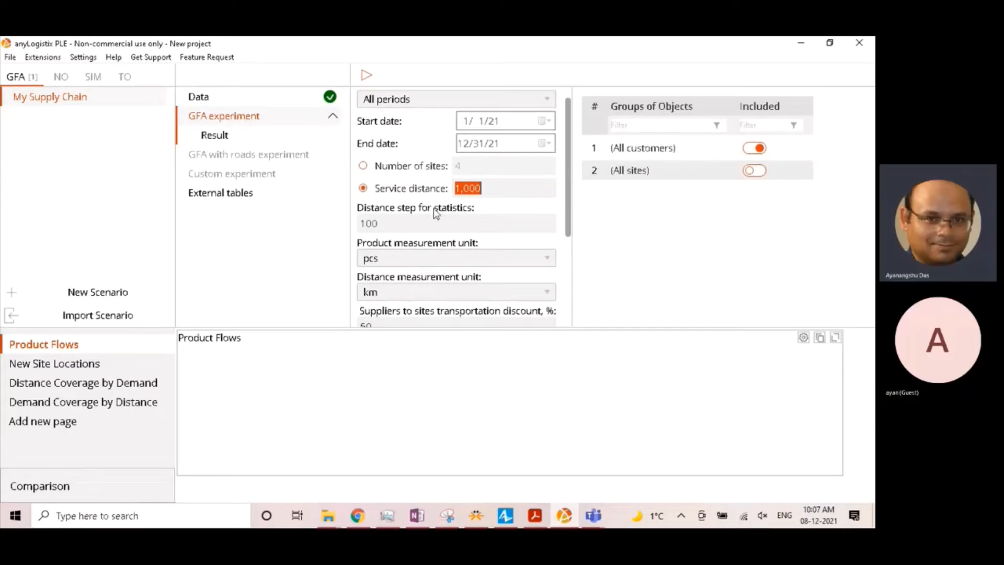
pyautogui.scroll(-1, 418, 303)
pyautogui.click(364, 76)
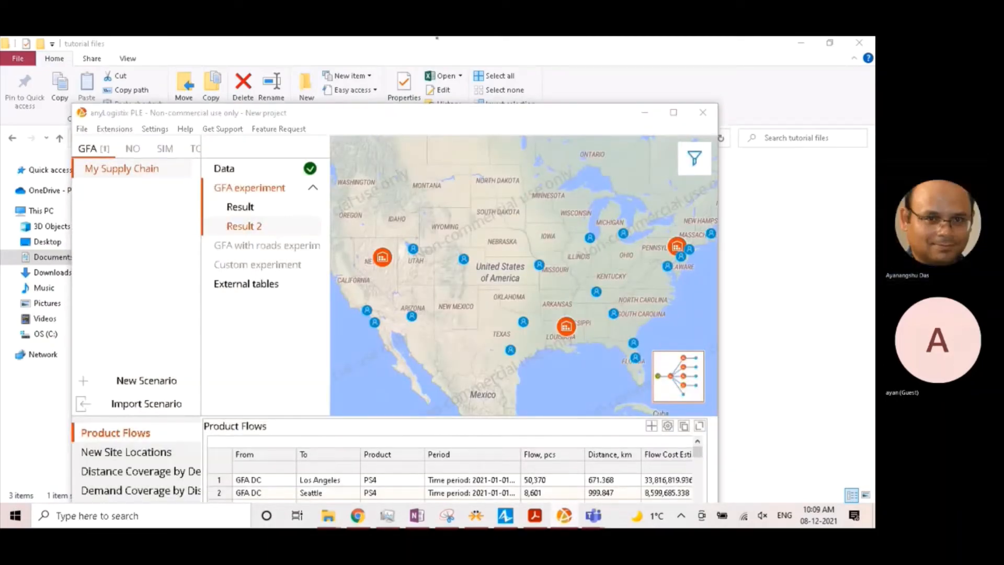
pyautogui.click(674, 113)
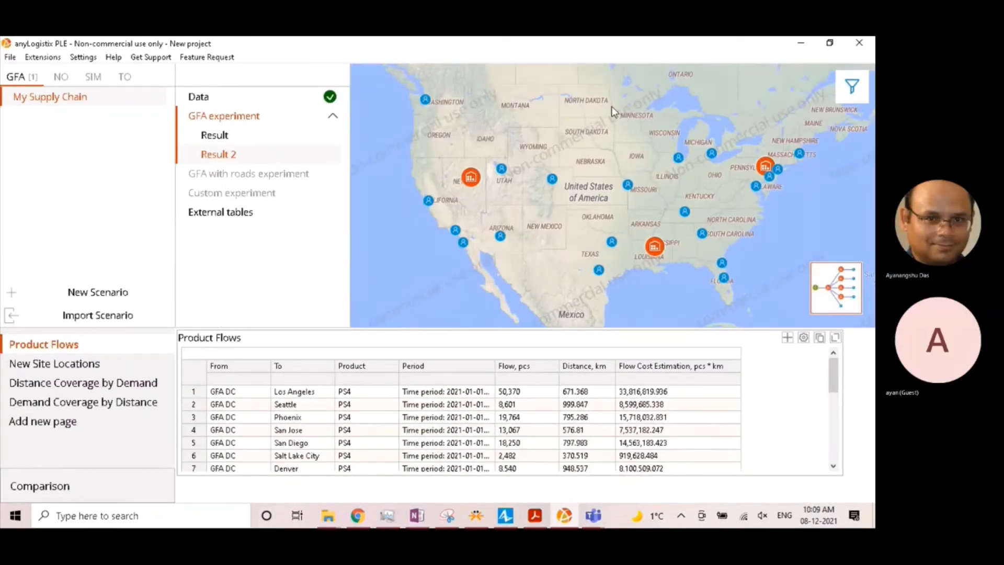
# - Rename the service-distance experiment result, Result 2, as NumberOfDCsNotFixed
pyautogui.rightClick(225, 155)
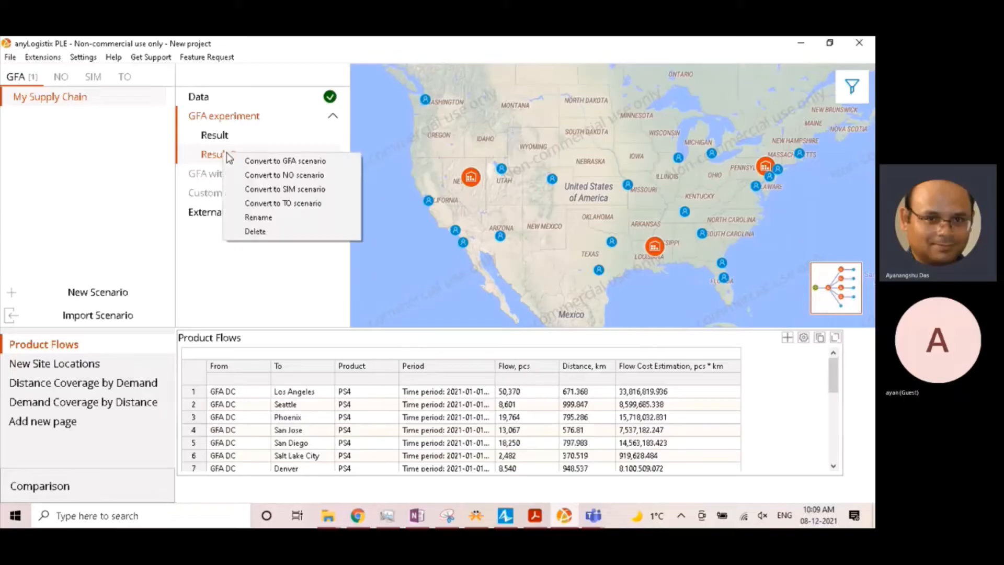
pyautogui.click(277, 217)
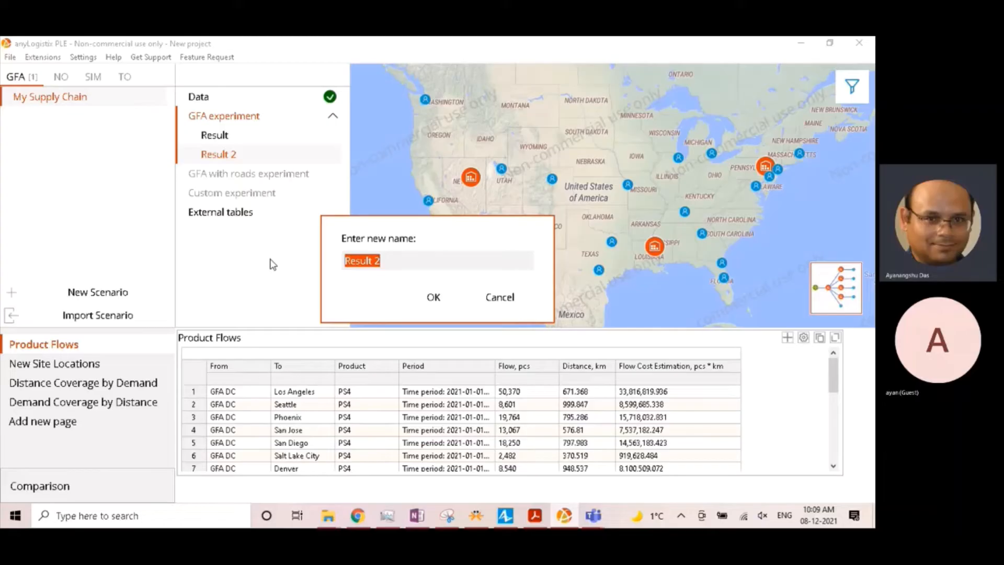
pyautogui.write('N')
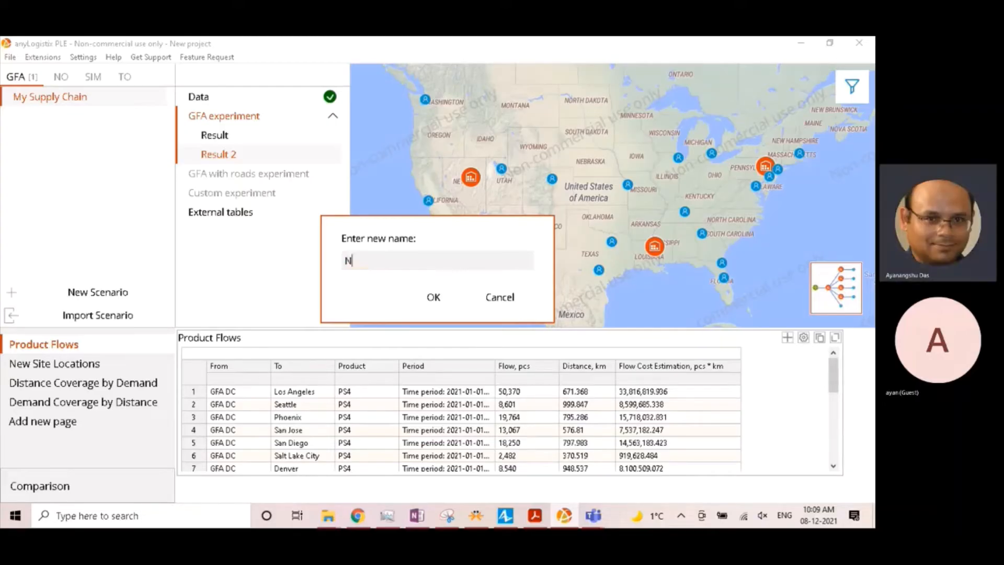
pyautogui.write('umberOfDCsNotFixed')
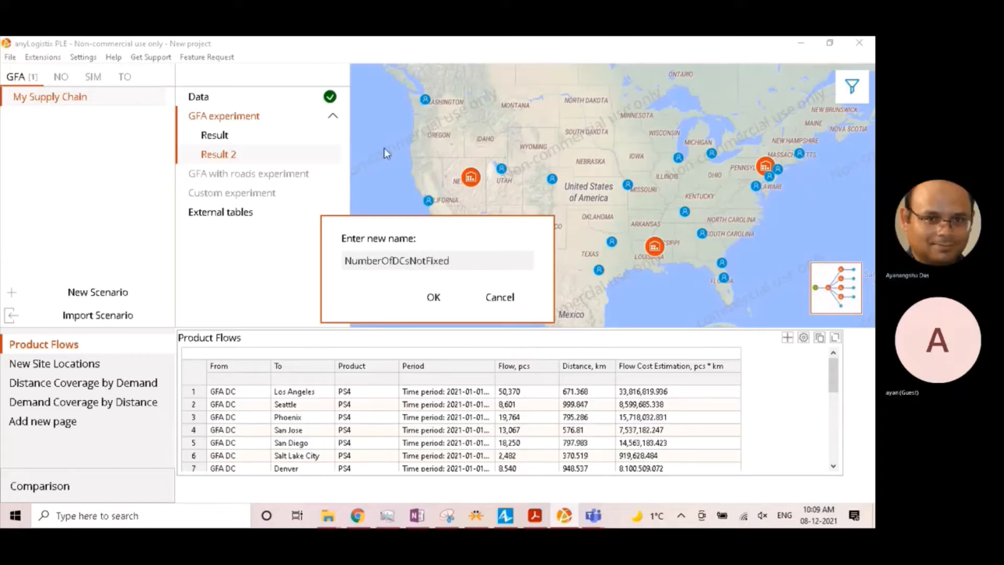
pyautogui.click(434, 295)
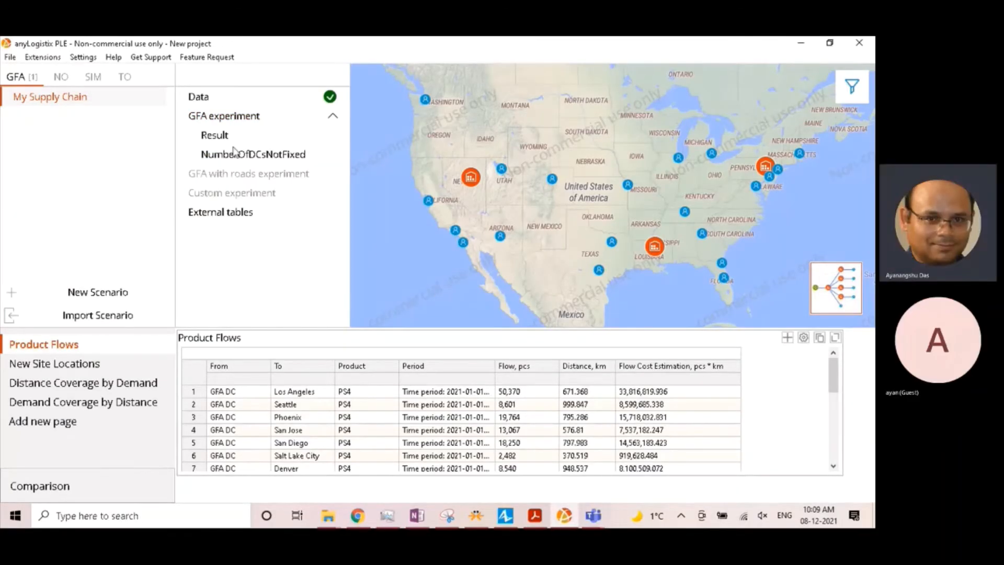
# - Rename the four-site experiment result as FixedNumberOfDCs
pyautogui.rightClick(224, 138)
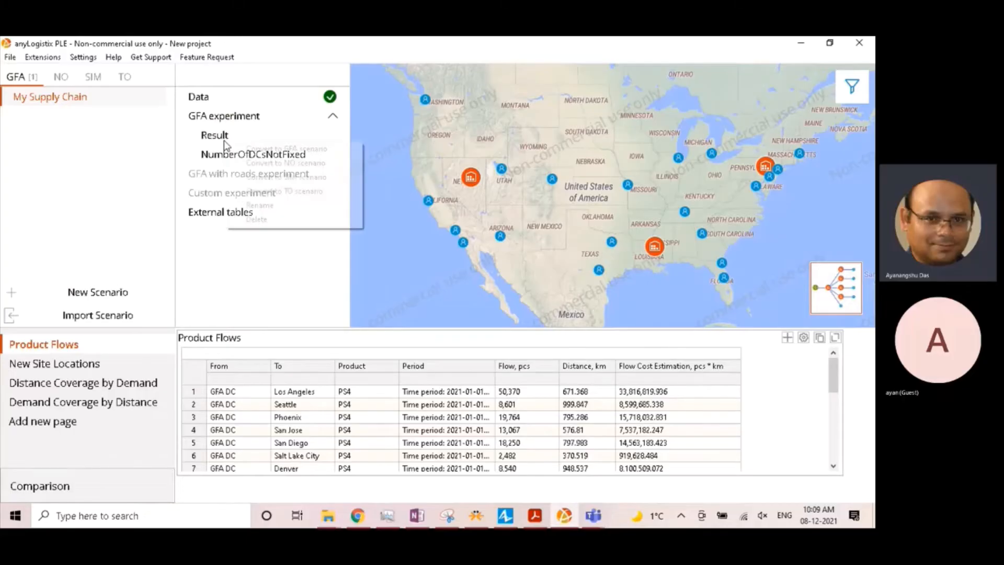
pyautogui.click(260, 205)
pyautogui.doubleClick(386, 266)
pyautogui.write('Fxed')
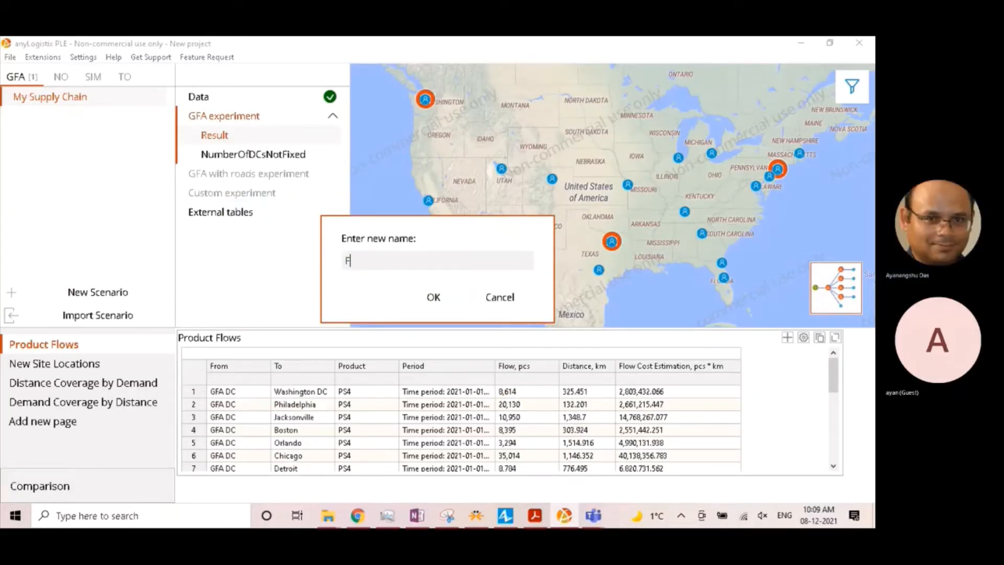
pyautogui.press('BackSpace')
pyautogui.press('BackSpace')
pyautogui.press('BackSpace')
pyautogui.write('ixedNumberOfDCs')
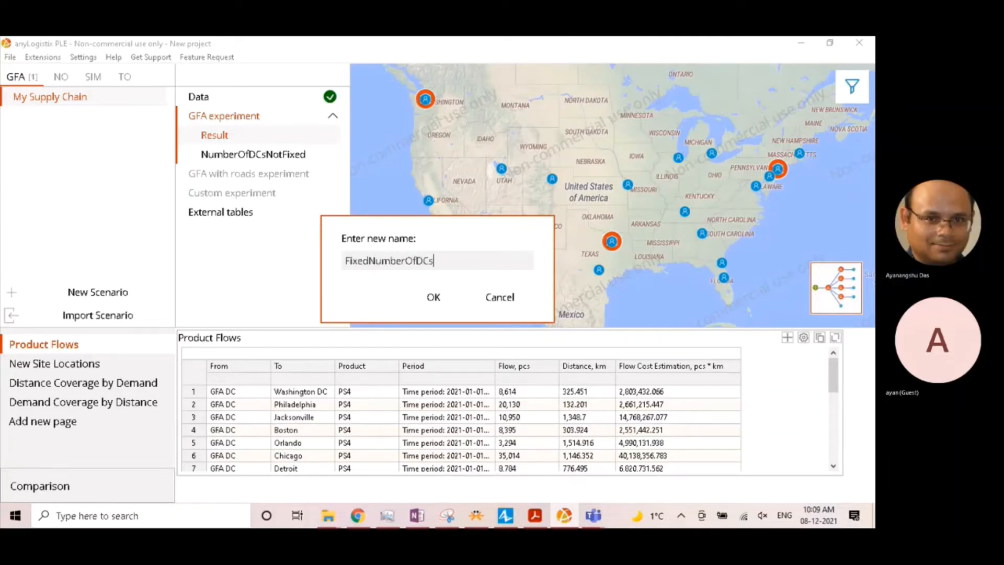
pyautogui.click(433, 297)
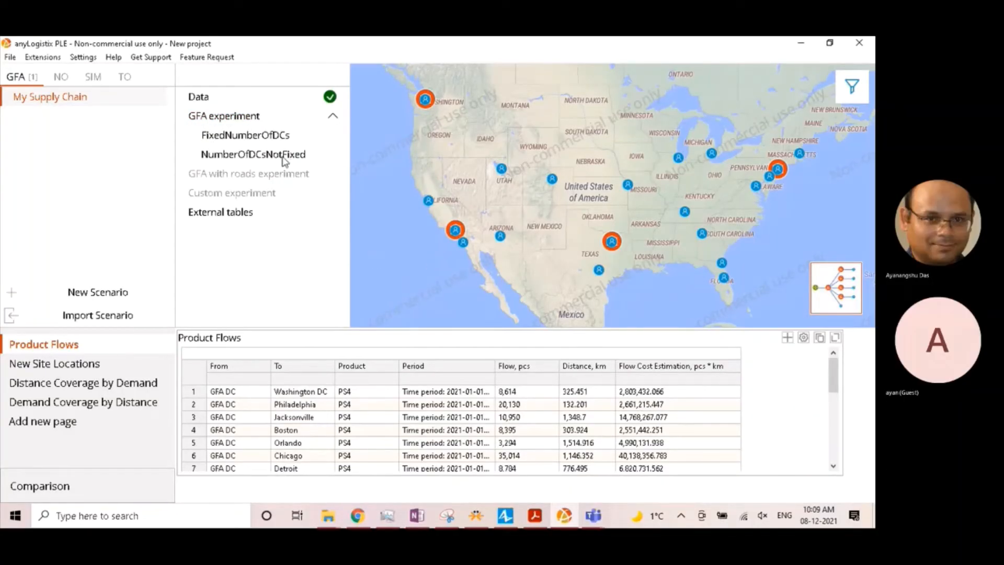
# - Examine the NumberOfDCsNotFixed result with connections shown on the map and in the logical network scheme
pyautogui.click(282, 155)
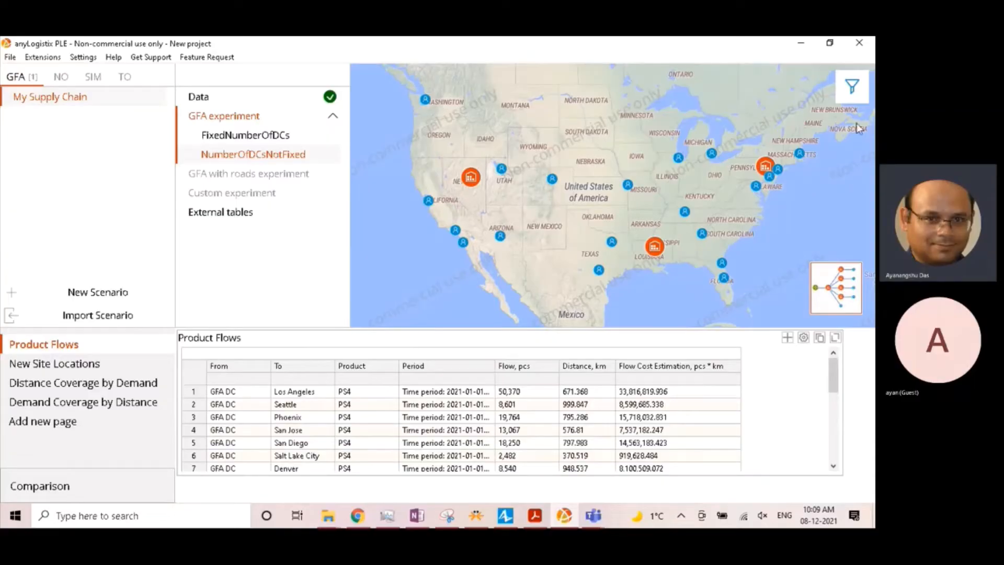
pyautogui.click(852, 87)
pyautogui.click(786, 87)
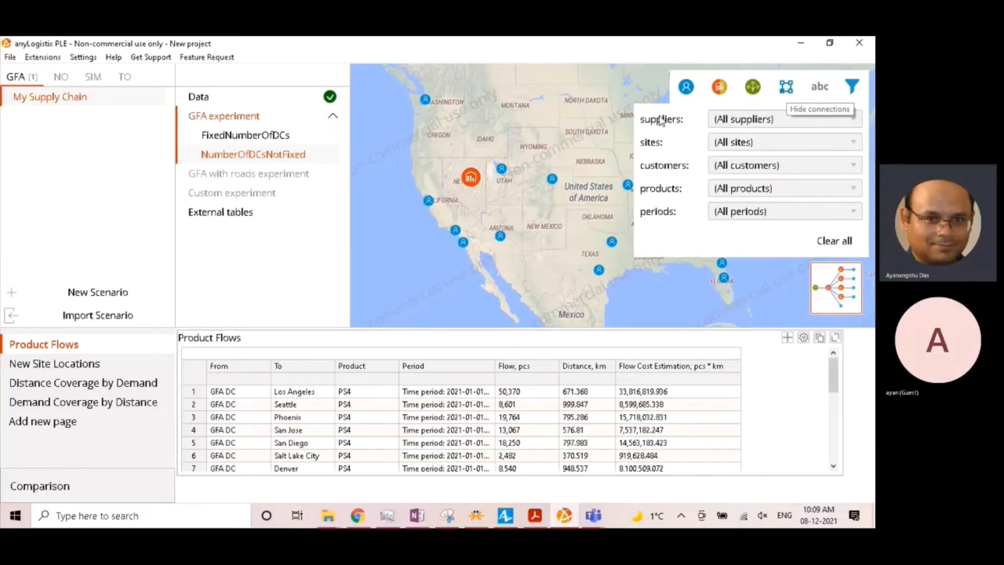
pyautogui.click(491, 121)
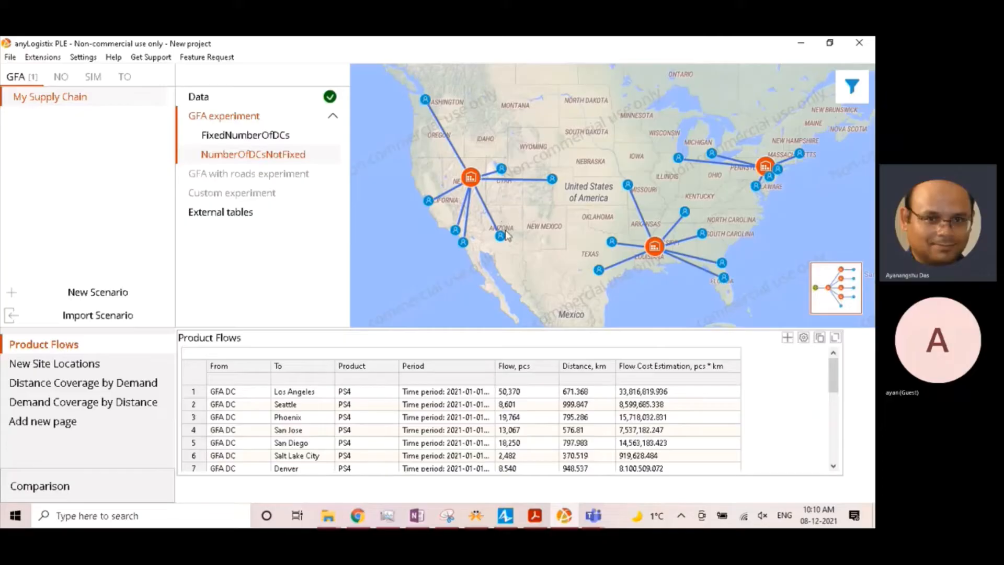
pyautogui.click(832, 288)
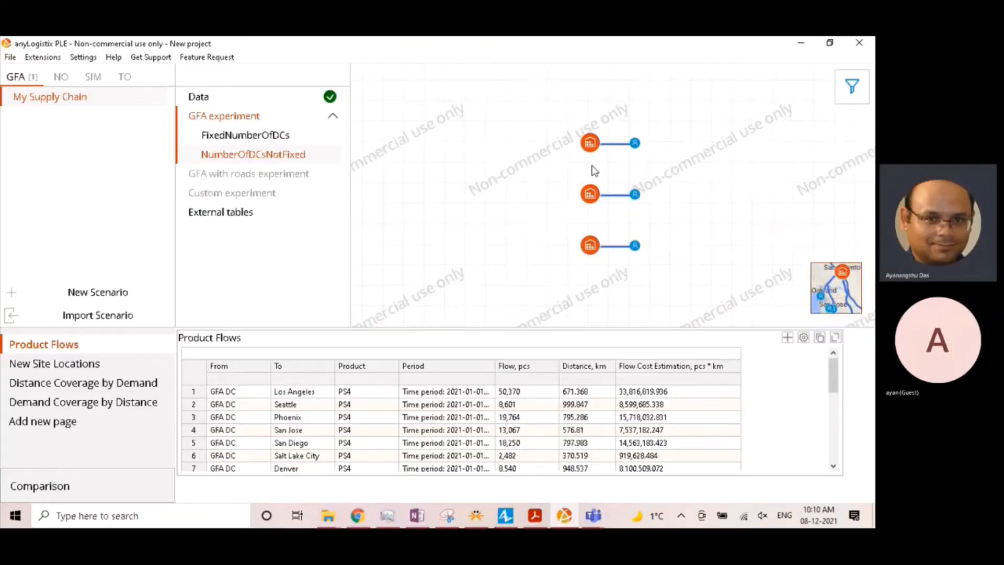
pyautogui.click(829, 287)
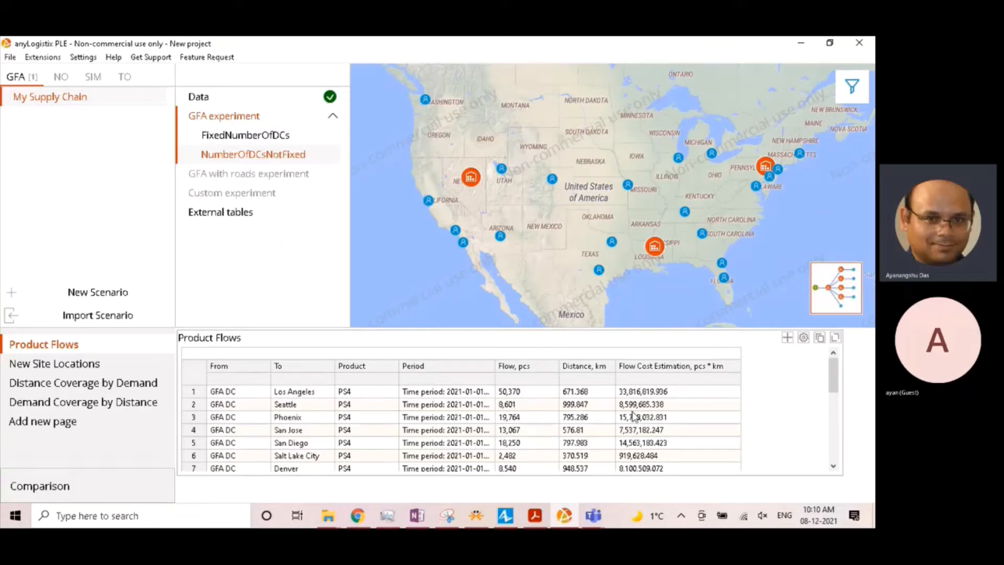
# - Convert the NumberOfDCsNotFixed result to a new GFA scenario and open the new scenario's Sourcing table
pyautogui.rightClick(261, 158)
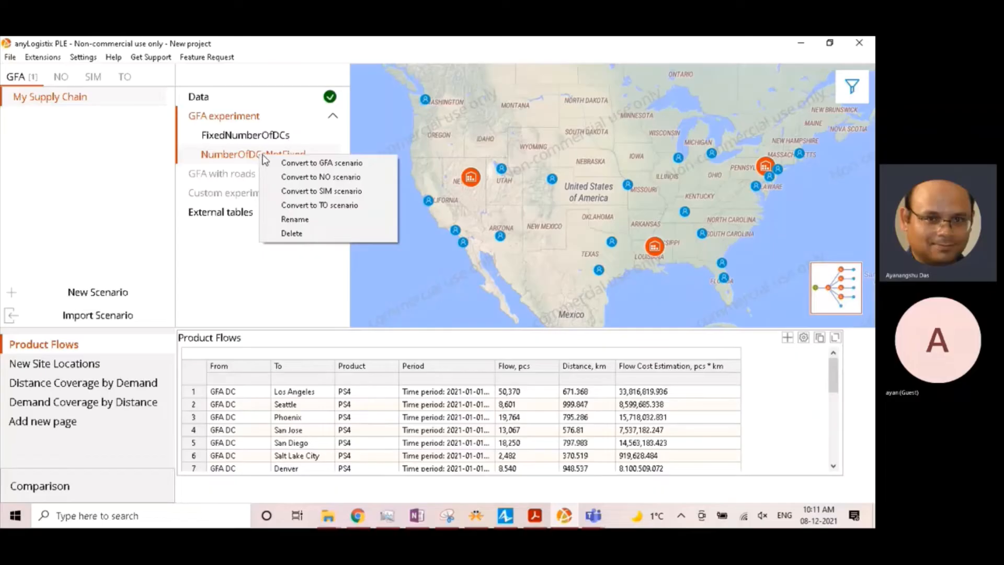
pyautogui.click(292, 163)
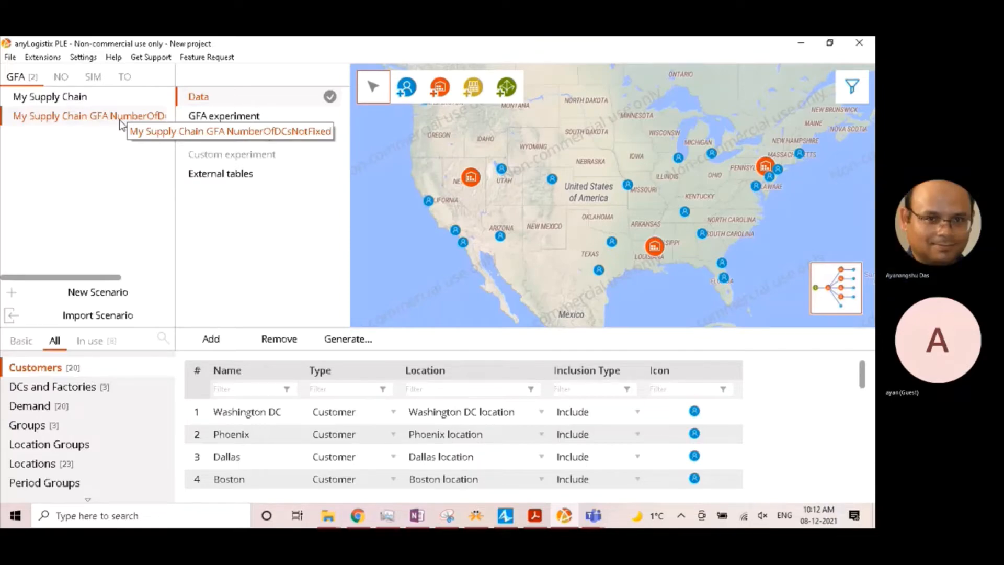
pyautogui.click(166, 388)
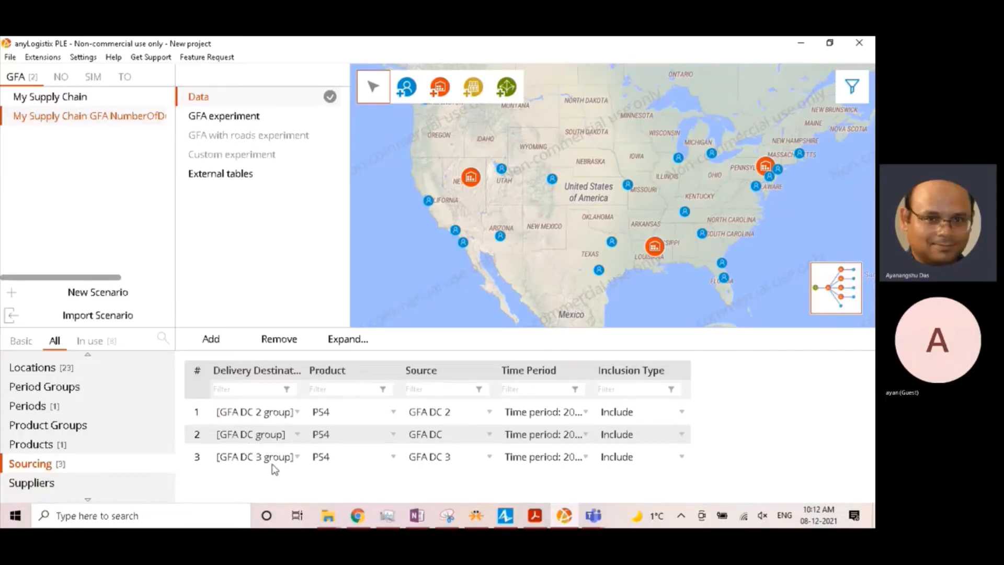
pyautogui.press('super+shift+s')
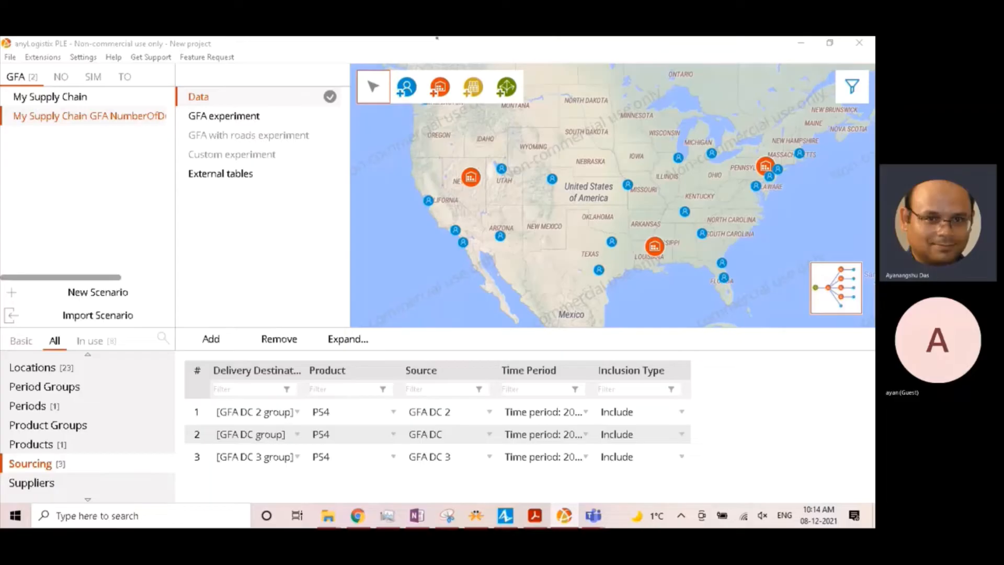
pyautogui.click(441, 42)
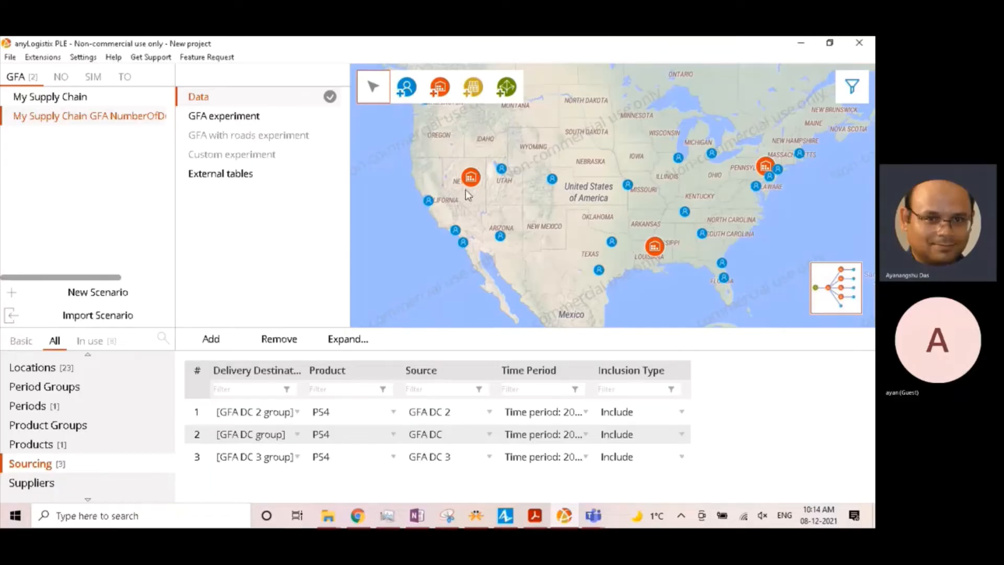
pyautogui.click(437, 37)
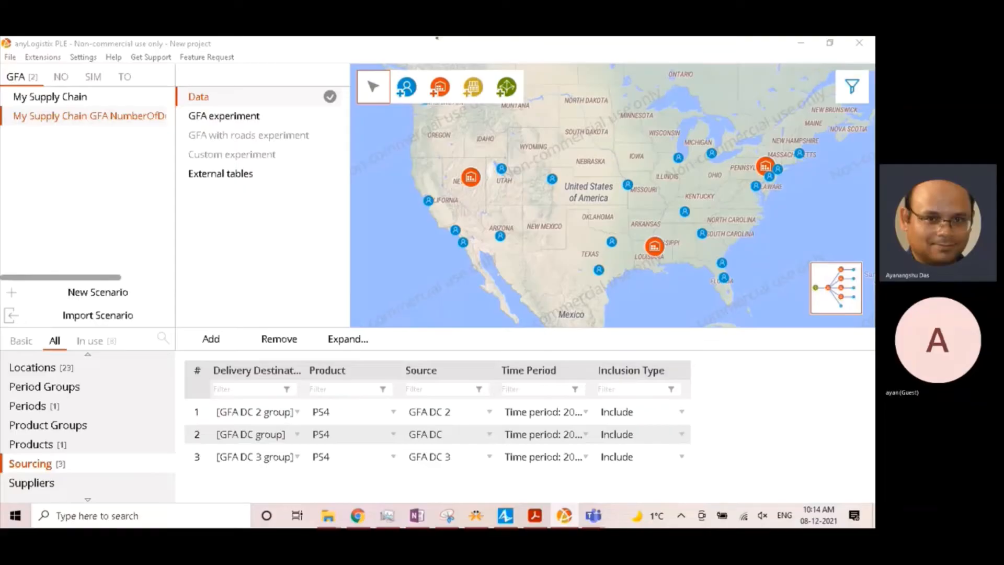
pyautogui.click(259, 191)
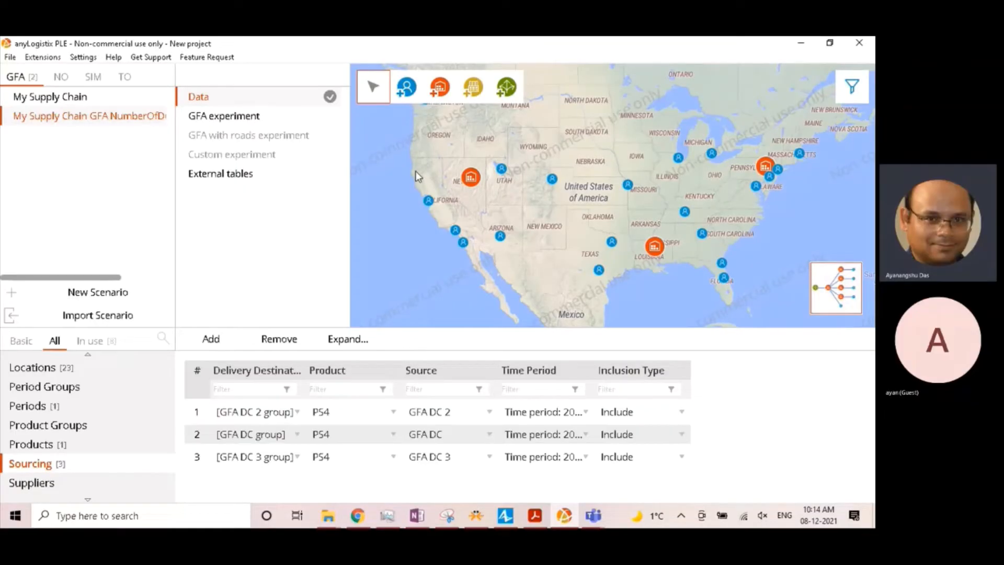
pyautogui.click(437, 37)
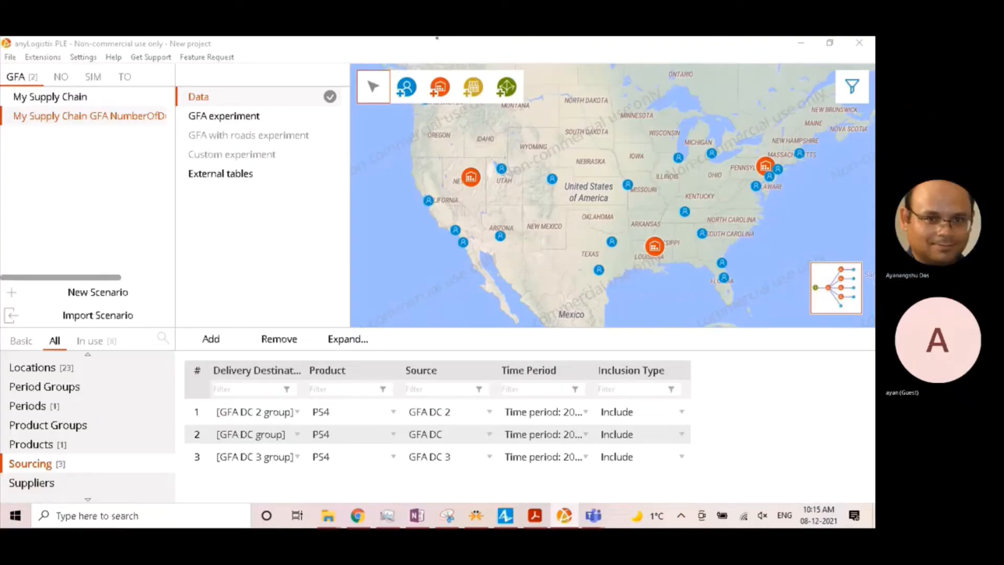
pyautogui.click(12, 66)
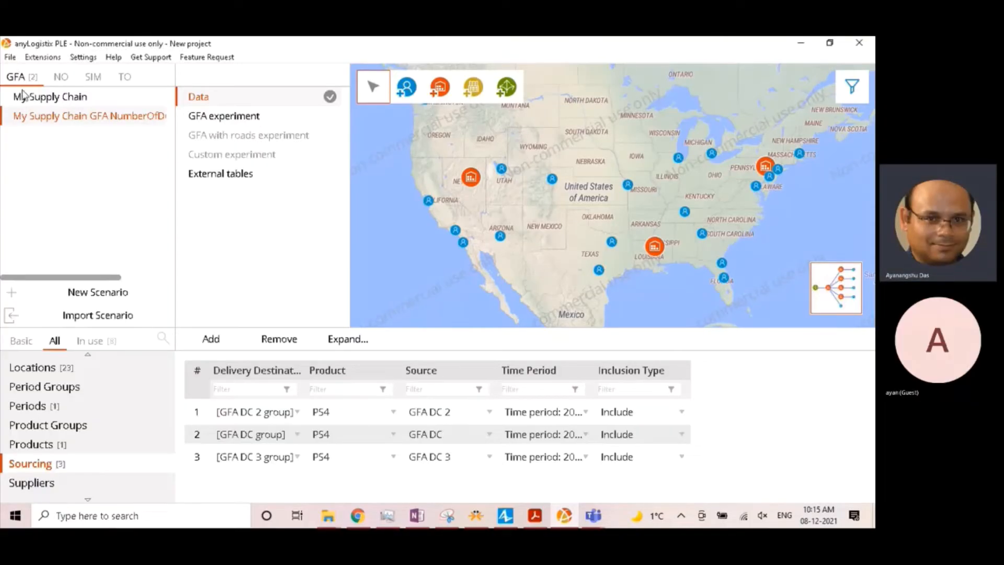
# - Create a network optimization (NO) copy of the My Supply Chain GFA NumberOfDCsNotFixed scenario and narrow its scenario list
pyautogui.rightClick(49, 112)
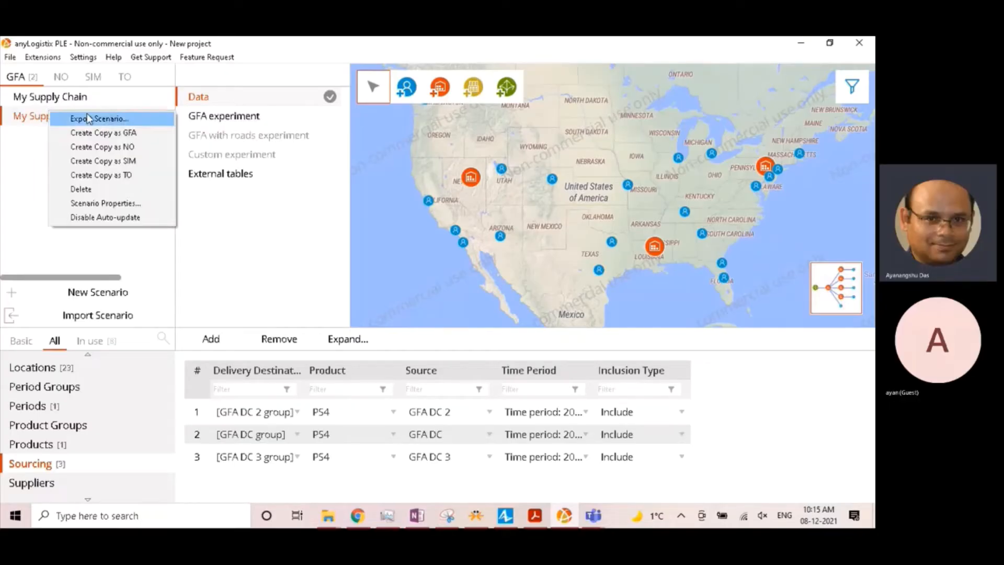
pyautogui.click(111, 147)
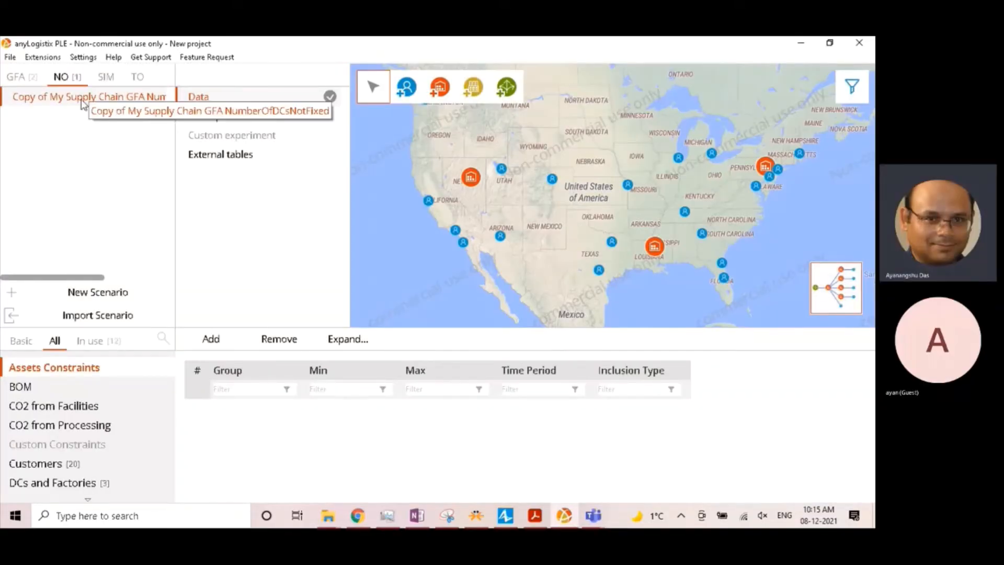
pyautogui.doubleClick(81, 100)
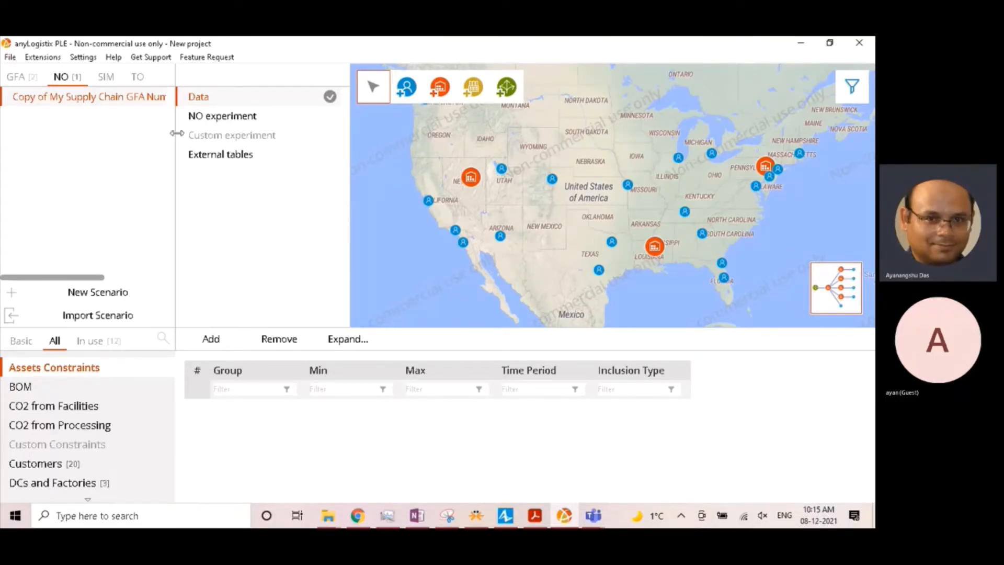
pyautogui.moveTo(176, 134); pyautogui.dragTo(145, 131)
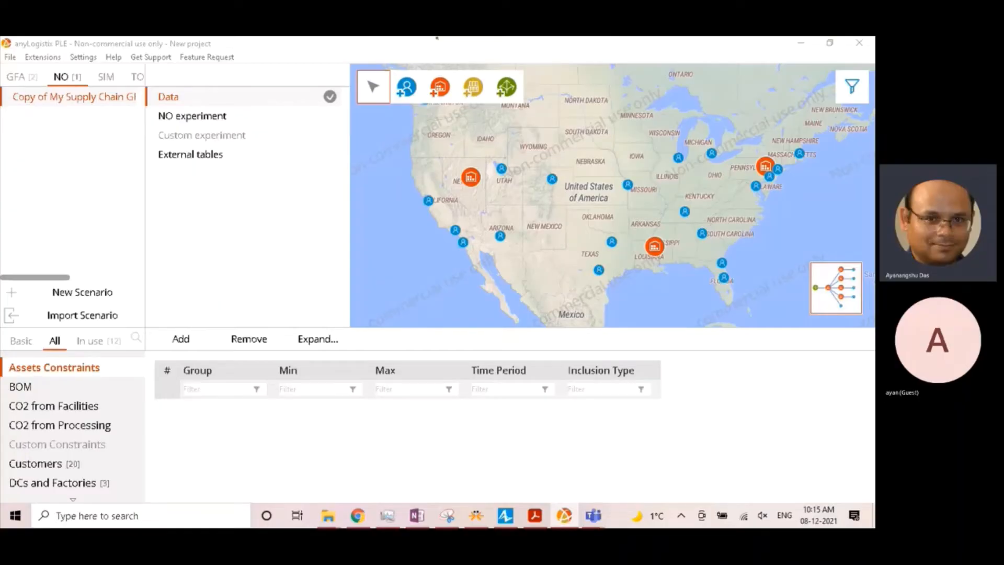
# - Select GFA DC 2 and examine its location on the map relative to the river and roads south of Vicksburg
pyautogui.click(658, 248)
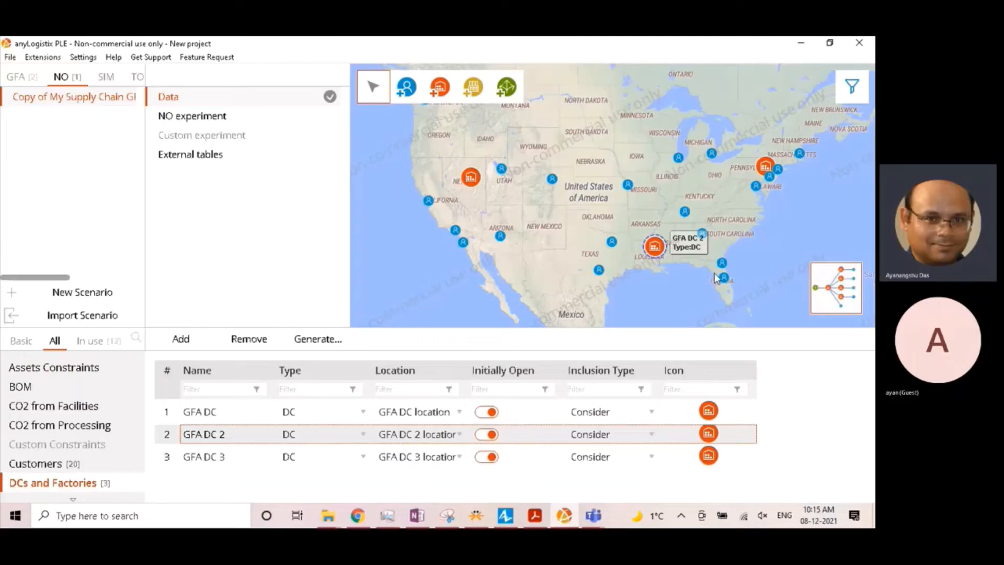
pyautogui.scroll(2, 698, 280)
pyautogui.moveTo(508, 228); pyautogui.dragTo(538, 268)
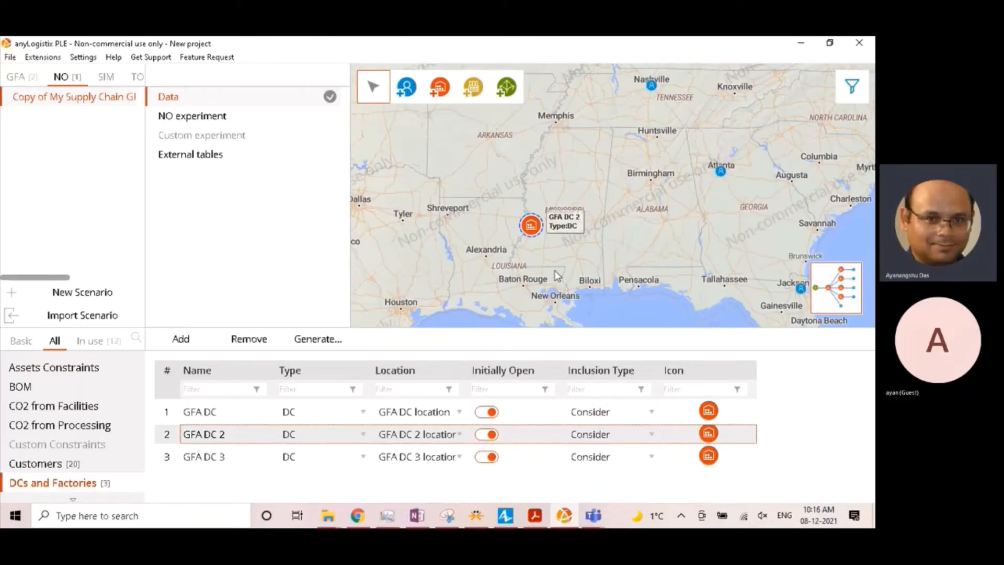
pyautogui.scroll(2, 542, 256)
pyautogui.scroll(-2, 547, 238)
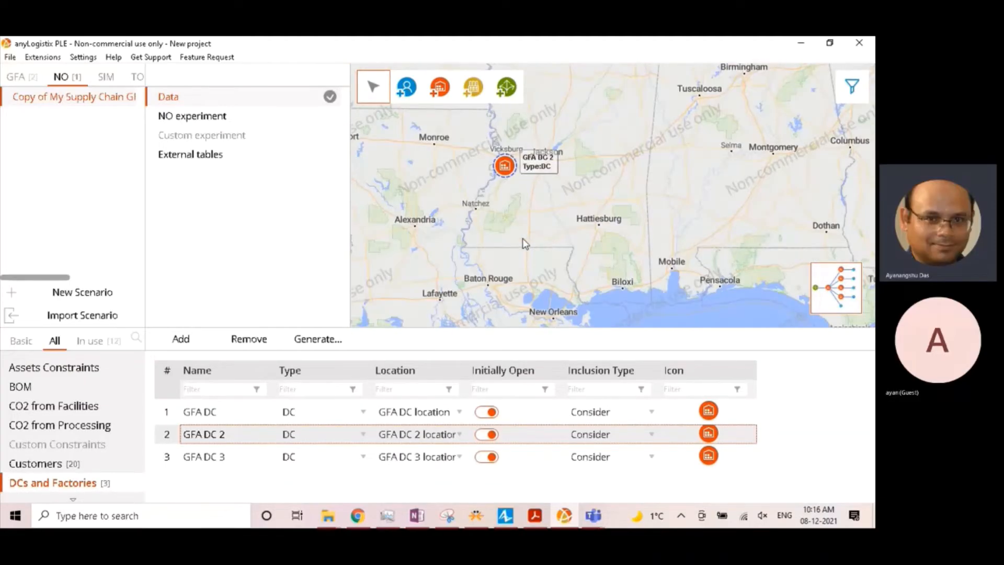
pyautogui.scroll(1, 522, 237)
pyautogui.moveTo(536, 203); pyautogui.dragTo(620, 282)
pyautogui.scroll(1, 566, 218)
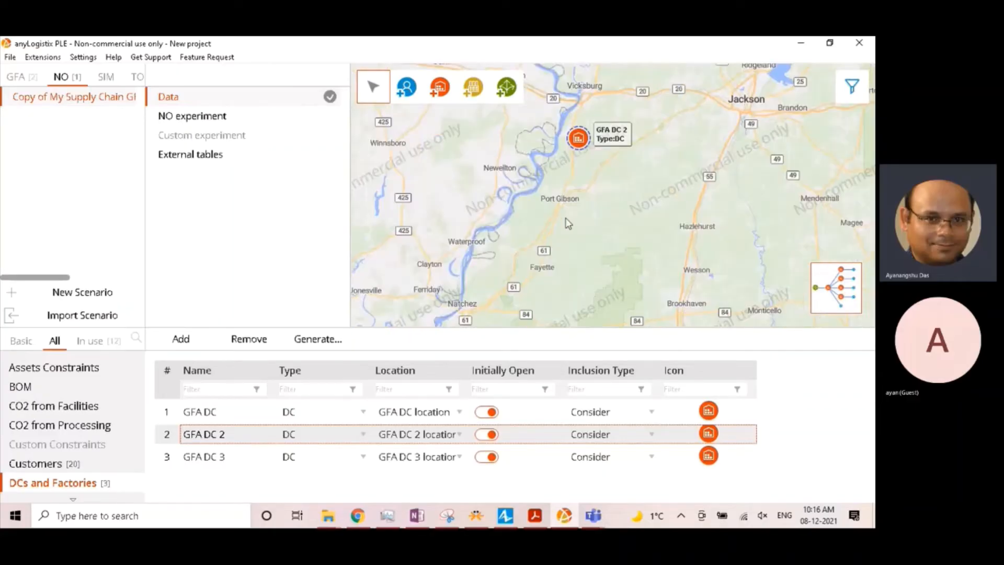
pyautogui.moveTo(569, 189); pyautogui.dragTo(618, 269)
pyautogui.scroll(1, 618, 269)
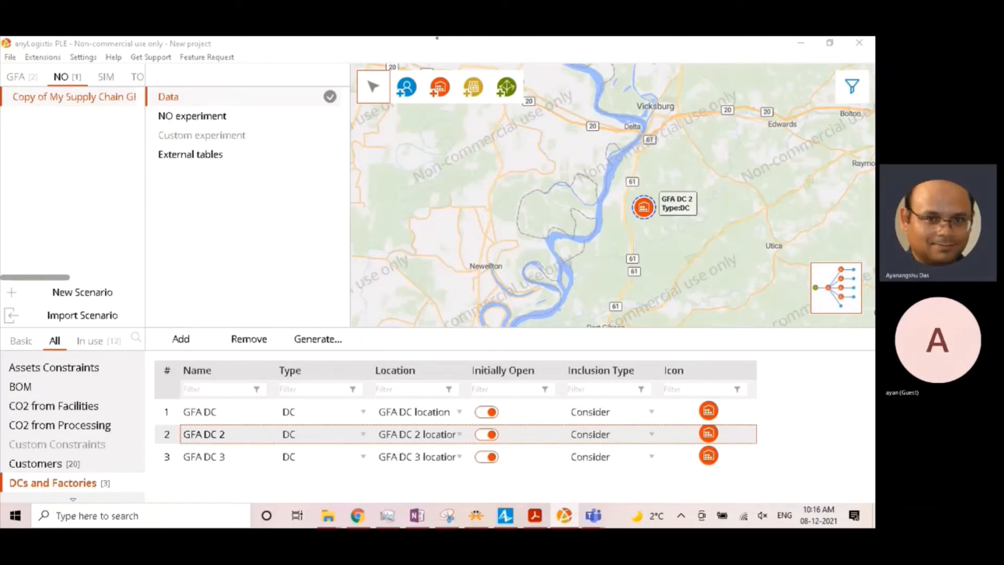
pyautogui.click(42, 323)
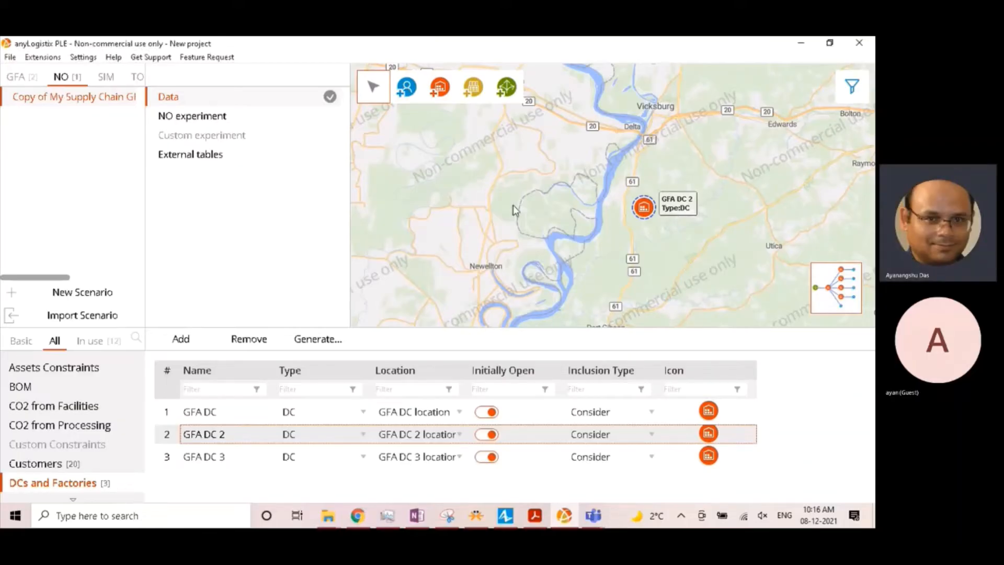
# - Examine the cities surrounding GFA DC 2, such as Jackson, Vicksburg and Monroe, as realistic alternative DC locations
pyautogui.scroll(-1, 513, 209)
pyautogui.scroll(-1, 513, 209)
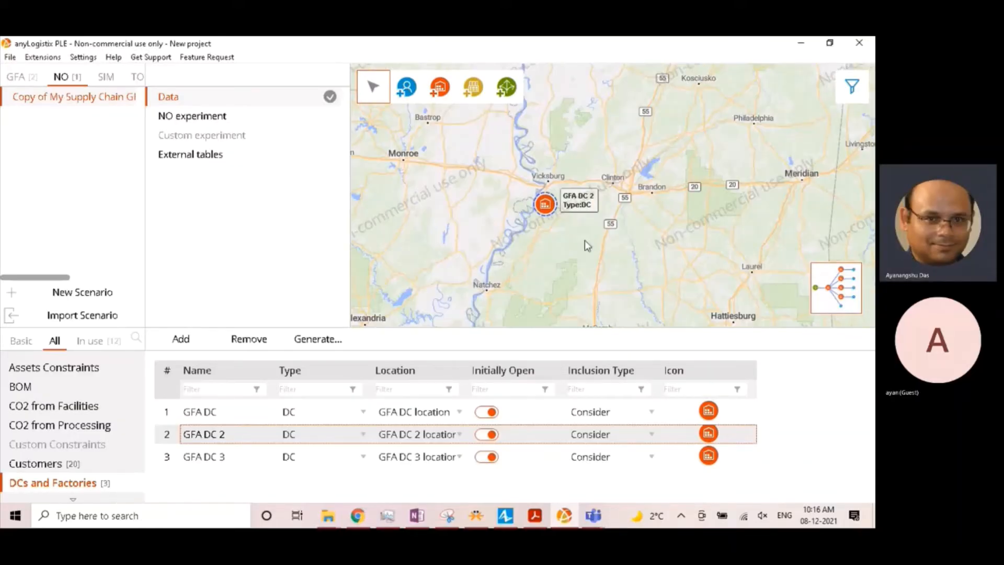
pyautogui.scroll(1, 543, 240)
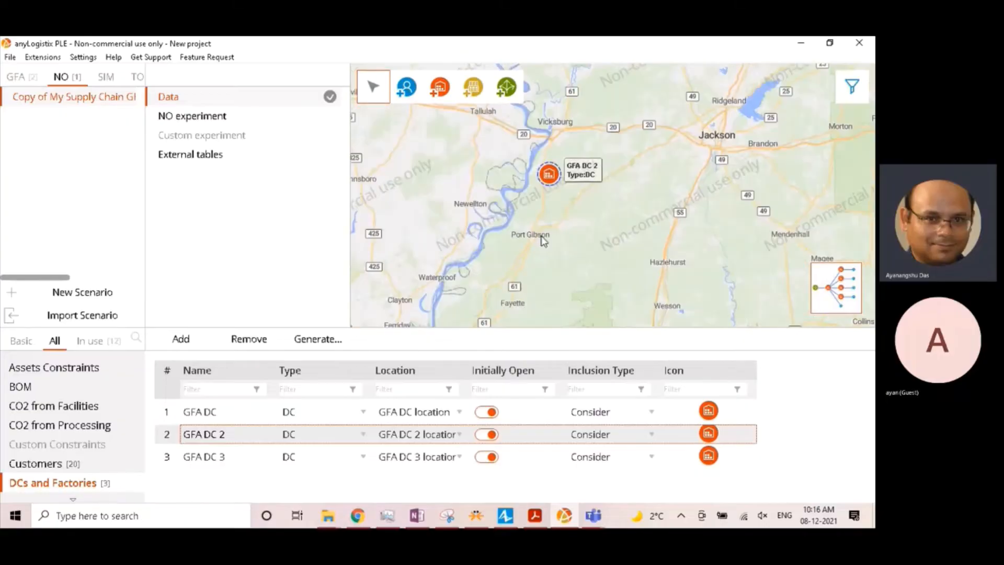
pyautogui.scroll(-1, 560, 246)
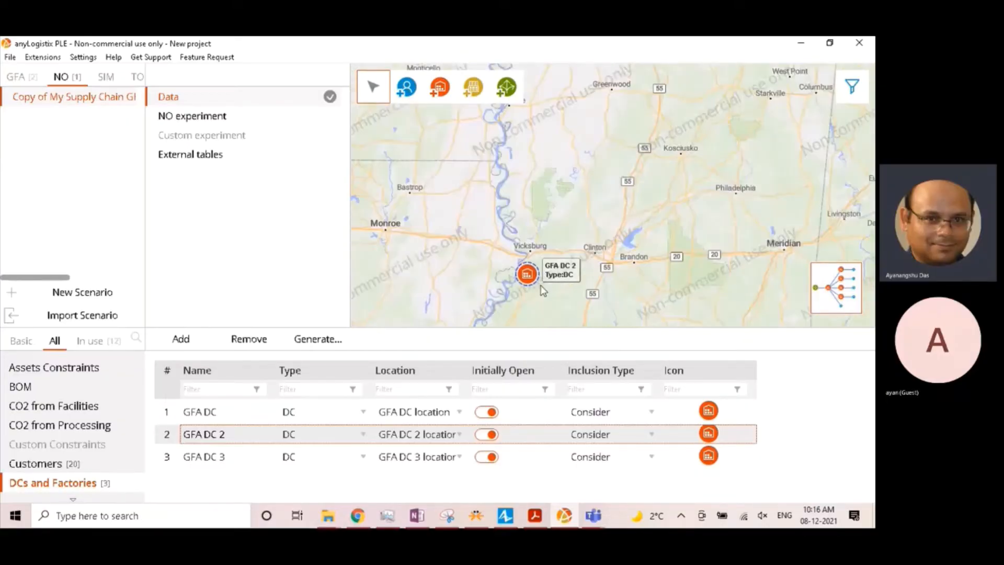
pyautogui.scroll(-2, 575, 264)
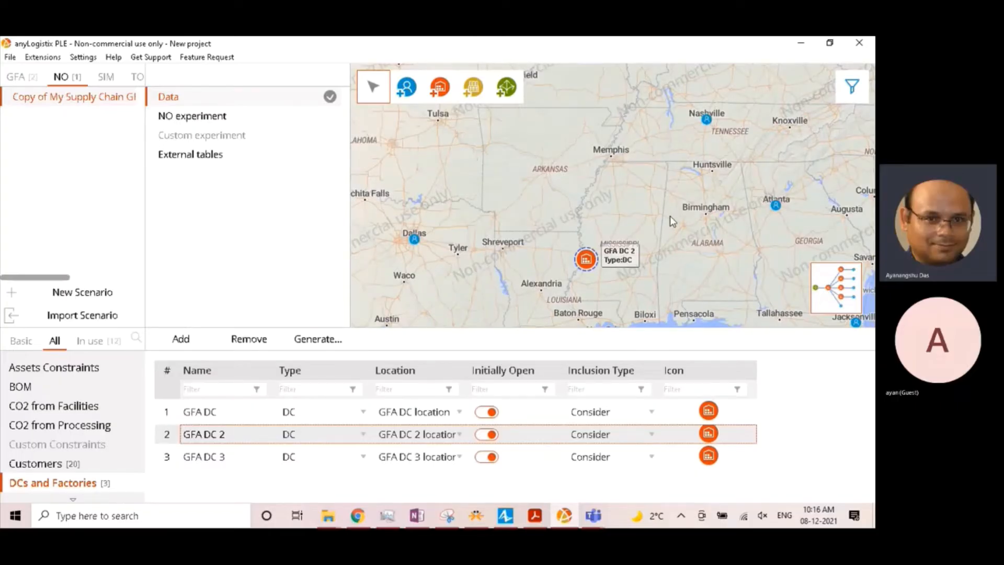
pyautogui.scroll(1, 671, 225)
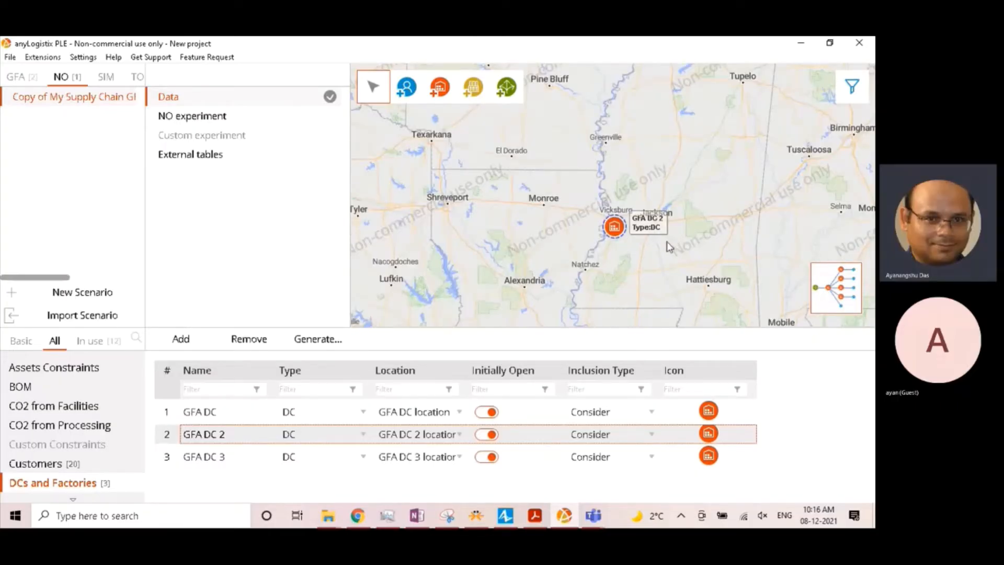
pyautogui.moveTo(695, 239); pyautogui.dragTo(546, 279)
pyautogui.scroll(-1, 601, 263)
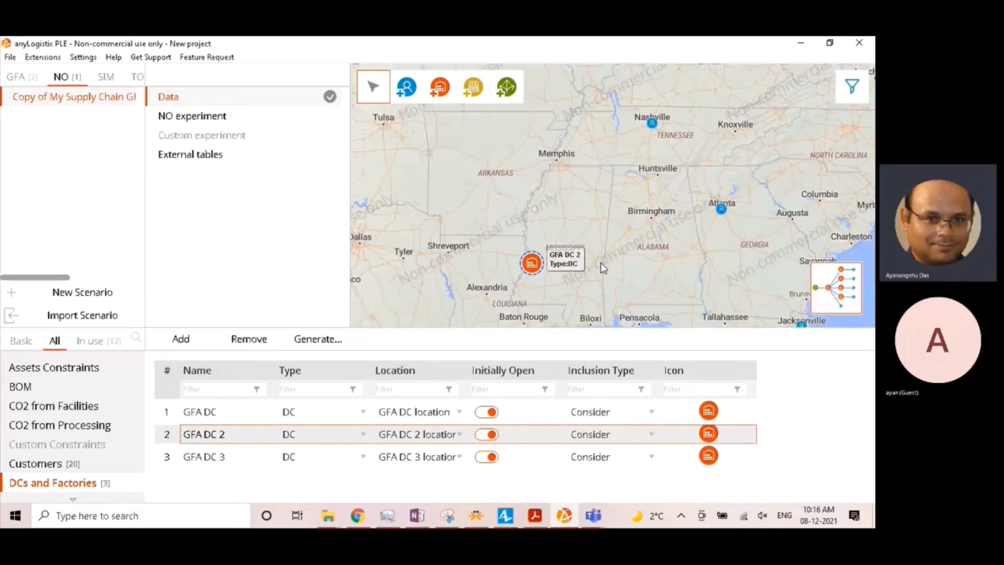
pyautogui.moveTo(729, 255); pyautogui.dragTo(697, 267)
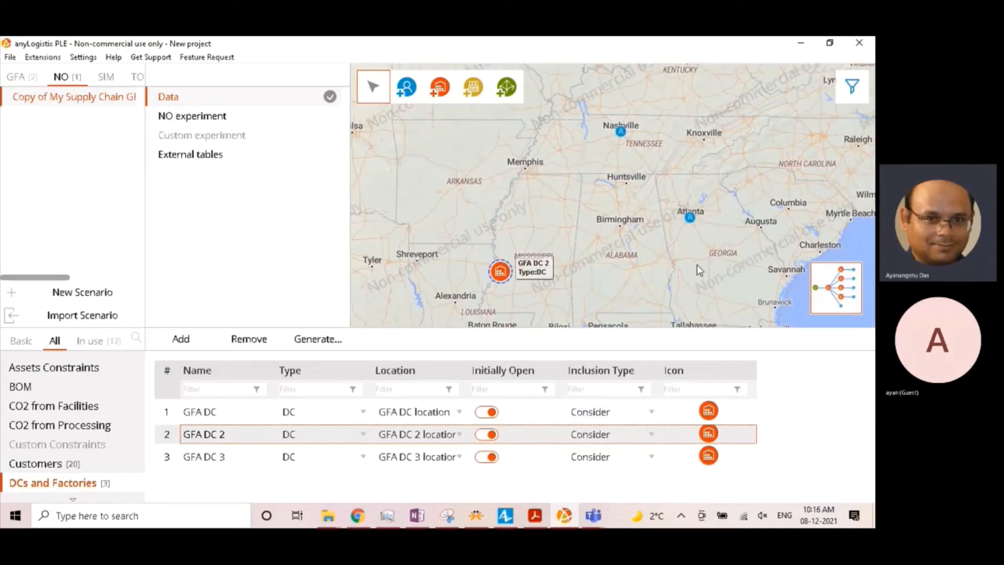
pyautogui.scroll(1, 514, 278)
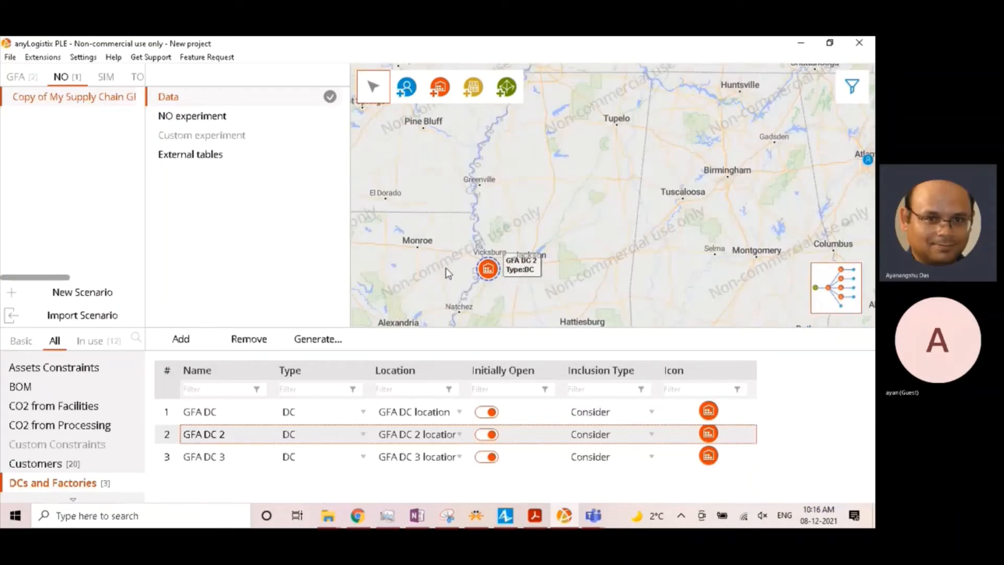
pyautogui.scroll(1, 512, 276)
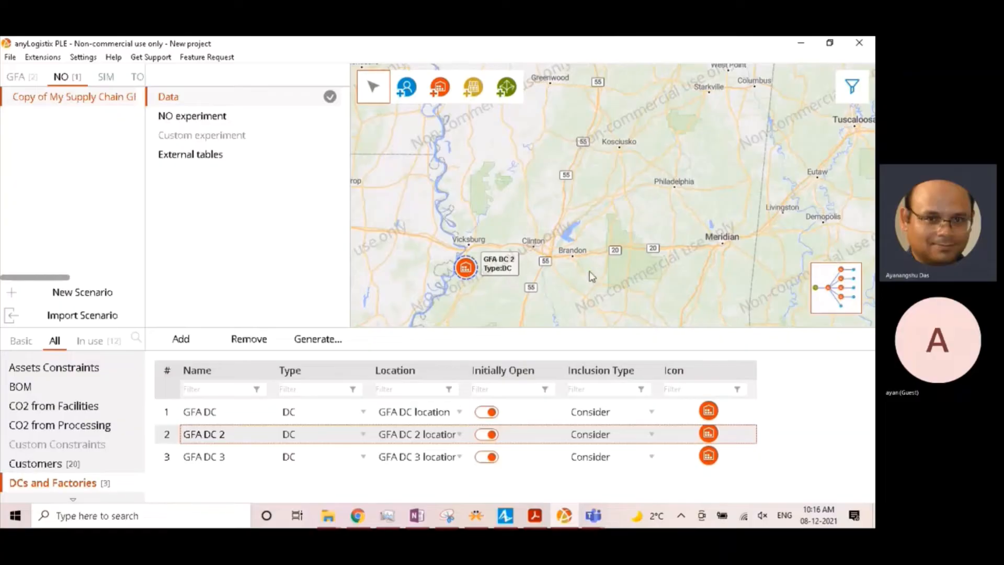
pyautogui.scroll(-2, 677, 254)
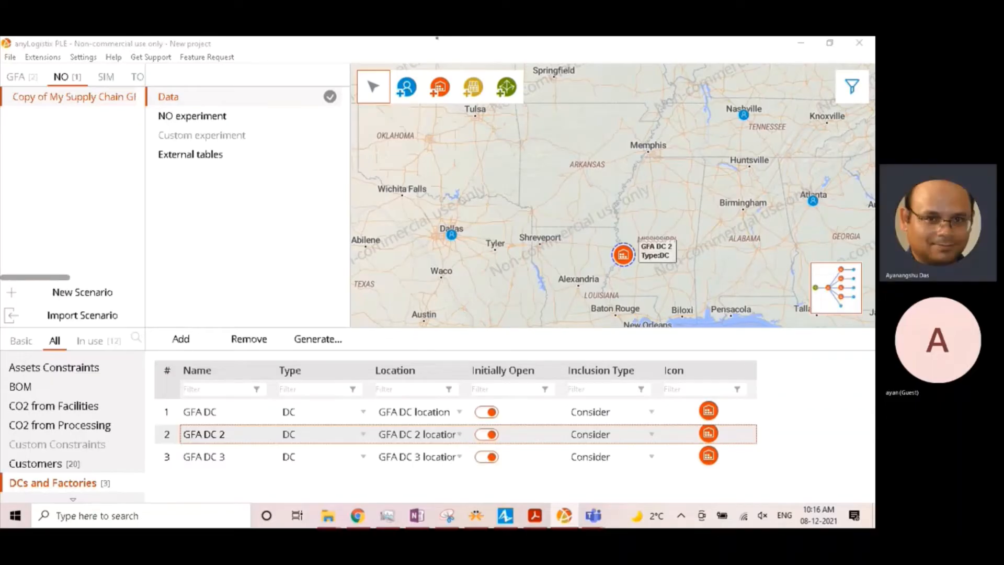
# - Add a DC on the map in western Jackson, just south of J.R. Lynch St. near the highway 220 interchange
pyautogui.click(676, 233)
pyautogui.scroll(5, 676, 233)
pyautogui.scroll(1, 677, 233)
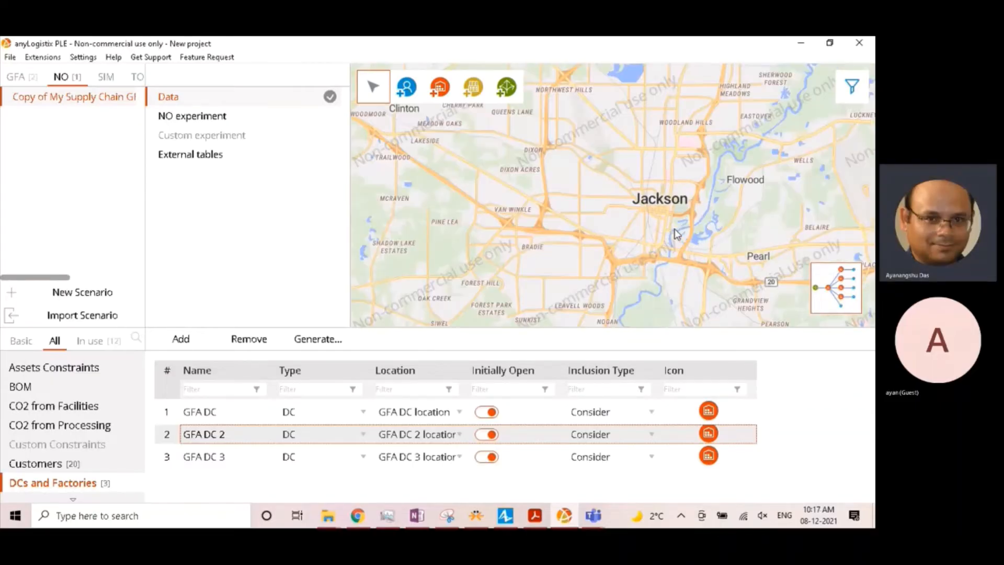
pyautogui.scroll(2, 676, 233)
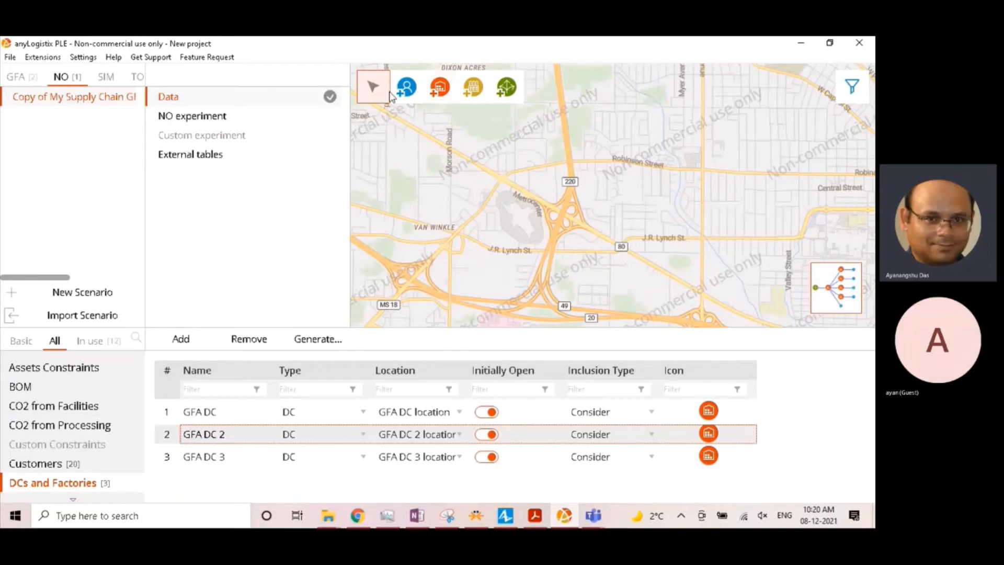
pyautogui.click(440, 90)
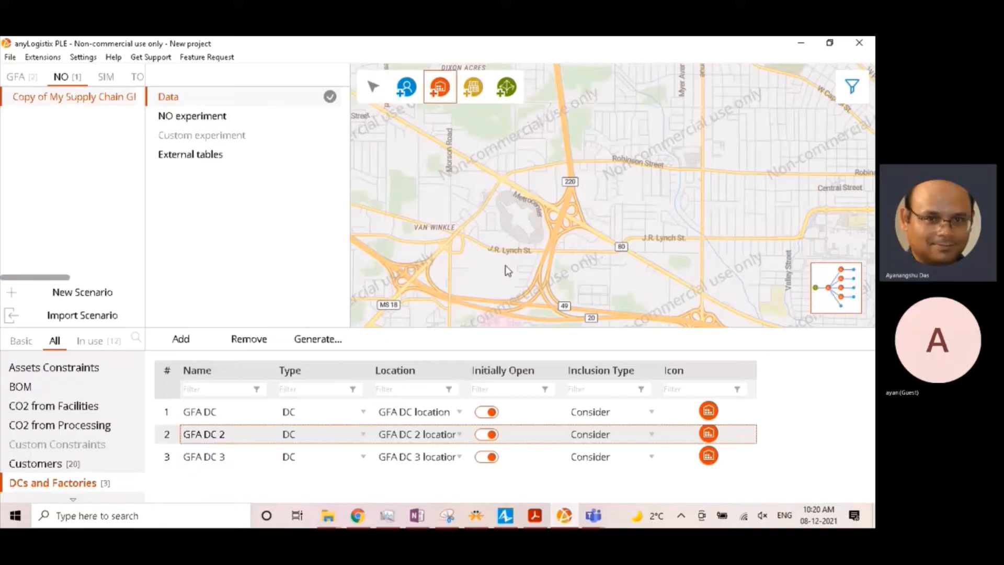
pyautogui.click(520, 265)
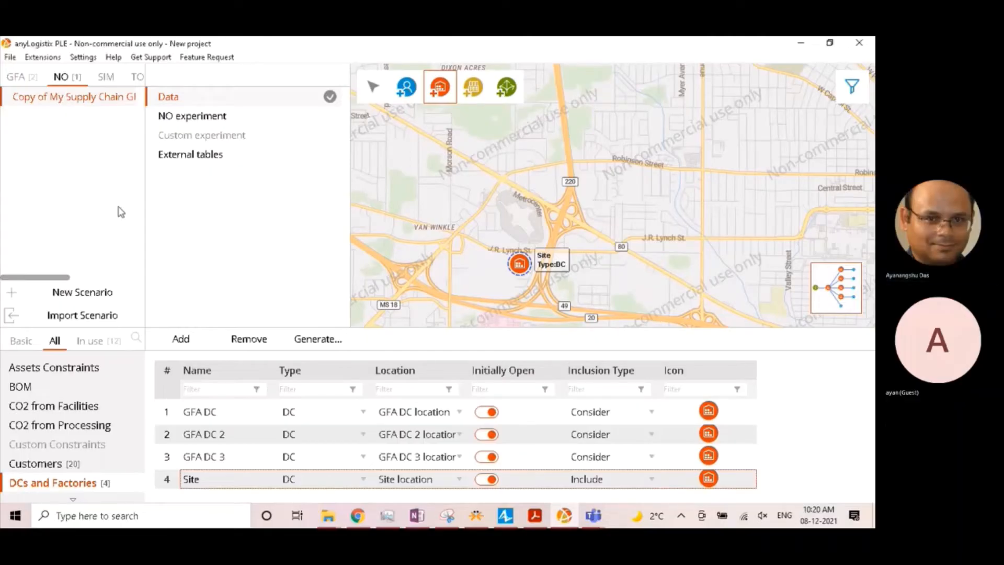
# - Rename the newly added Jackson site as Jackson DC
pyautogui.click(194, 479)
pyautogui.moveTo(201, 480); pyautogui.dragTo(125, 479)
pyautogui.write('Jackson DC')
pyautogui.press('Return')
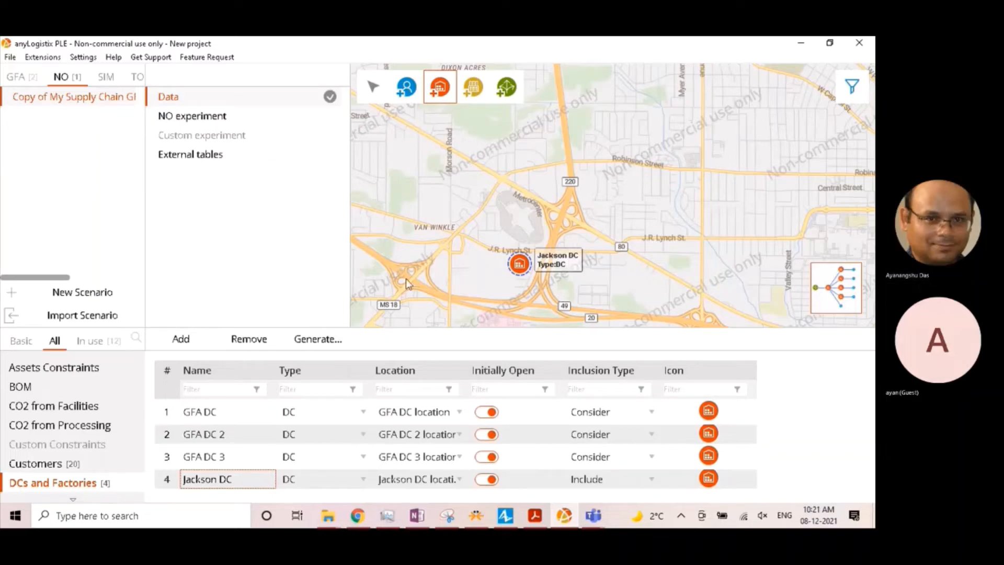
# - Add a DC on the map in southern Vicksburg, beside the highway just south of the Walmart Garden Center
pyautogui.scroll(-3, 491, 262)
pyautogui.scroll(-2, 454, 274)
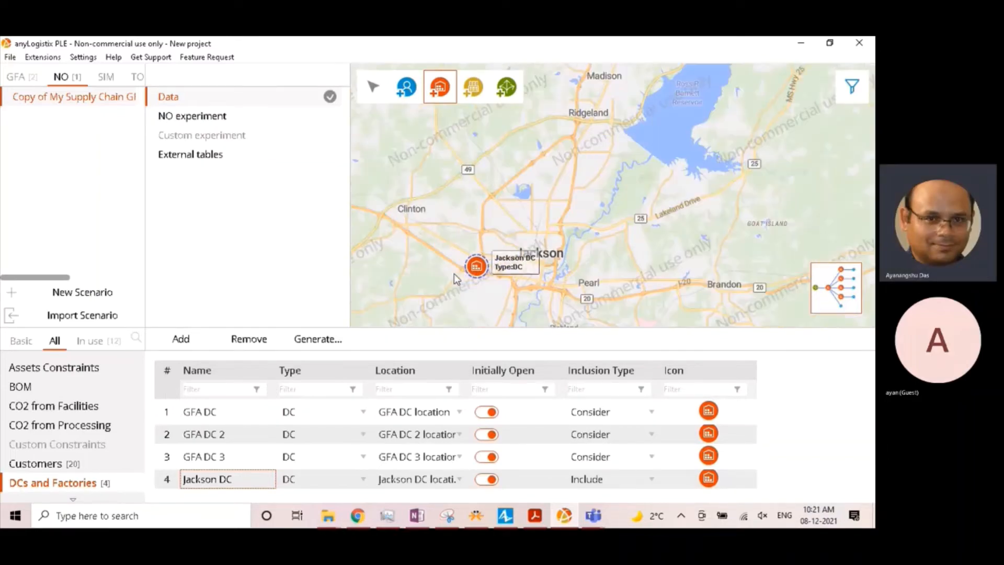
pyautogui.scroll(-2, 432, 294)
pyautogui.scroll(-1, 538, 244)
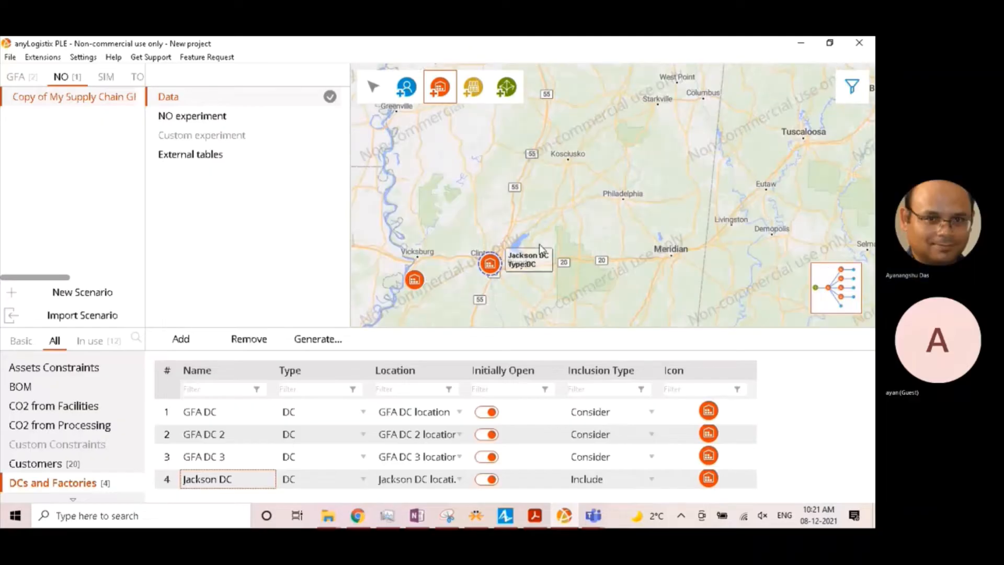
pyautogui.scroll(1, 413, 270)
pyautogui.scroll(1, 414, 270)
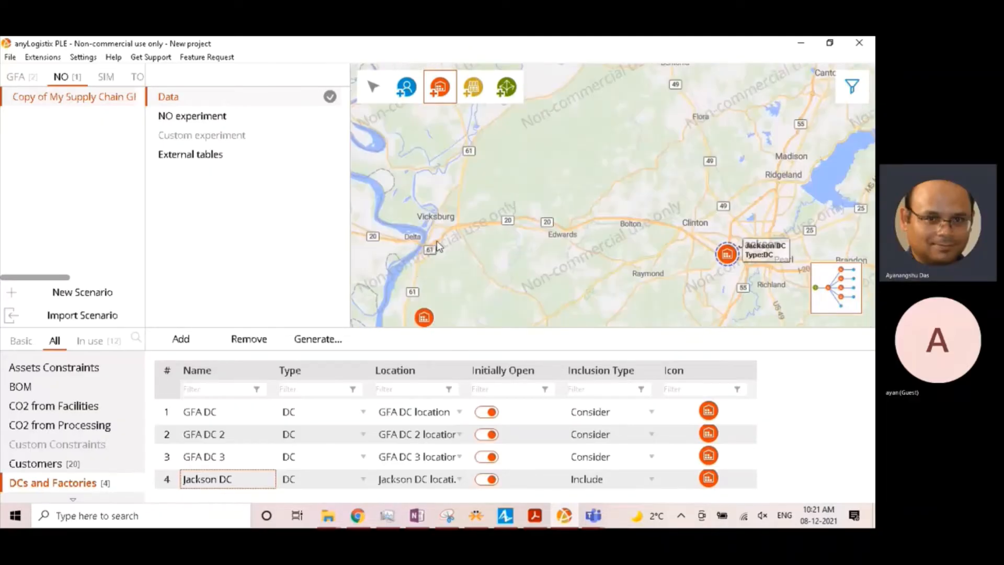
pyautogui.scroll(2, 437, 239)
pyautogui.scroll(2, 438, 240)
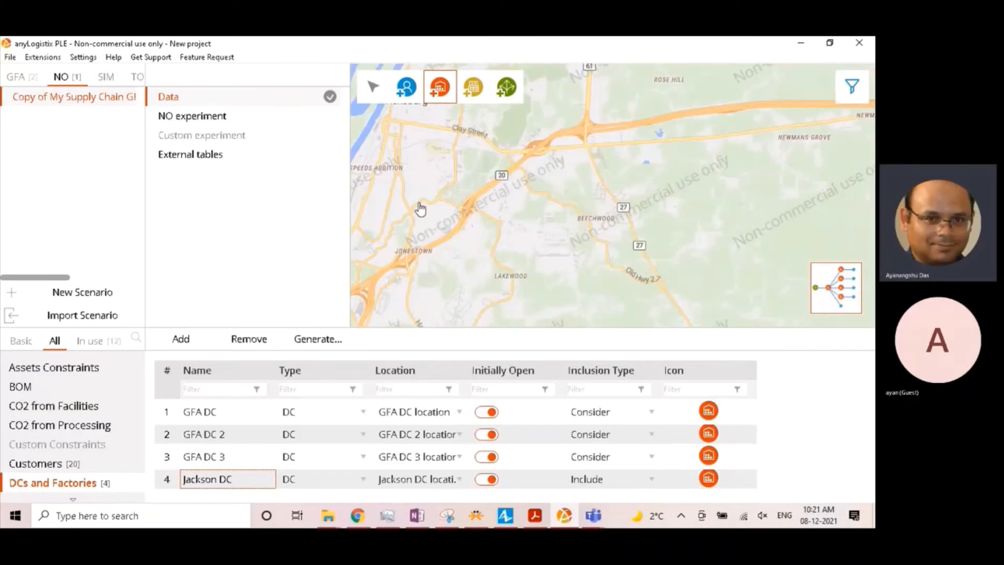
pyautogui.scroll(2, 497, 258)
pyautogui.scroll(-2, 501, 251)
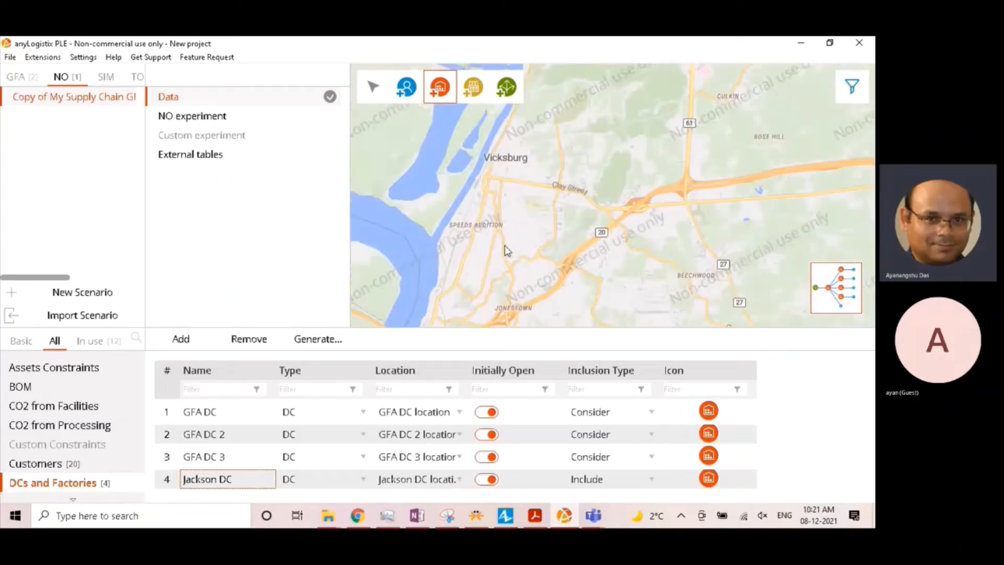
pyautogui.scroll(2, 504, 246)
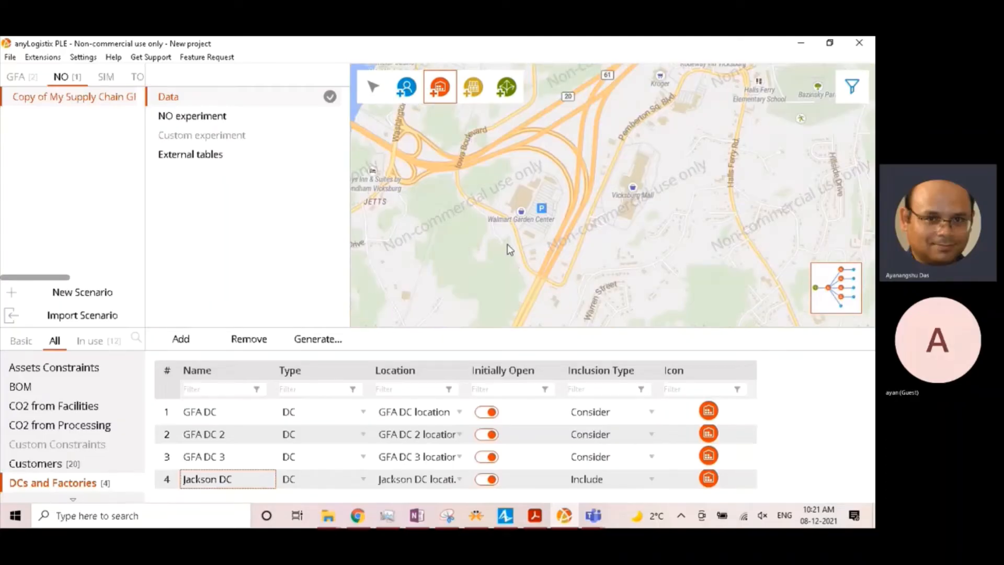
pyautogui.click(525, 276)
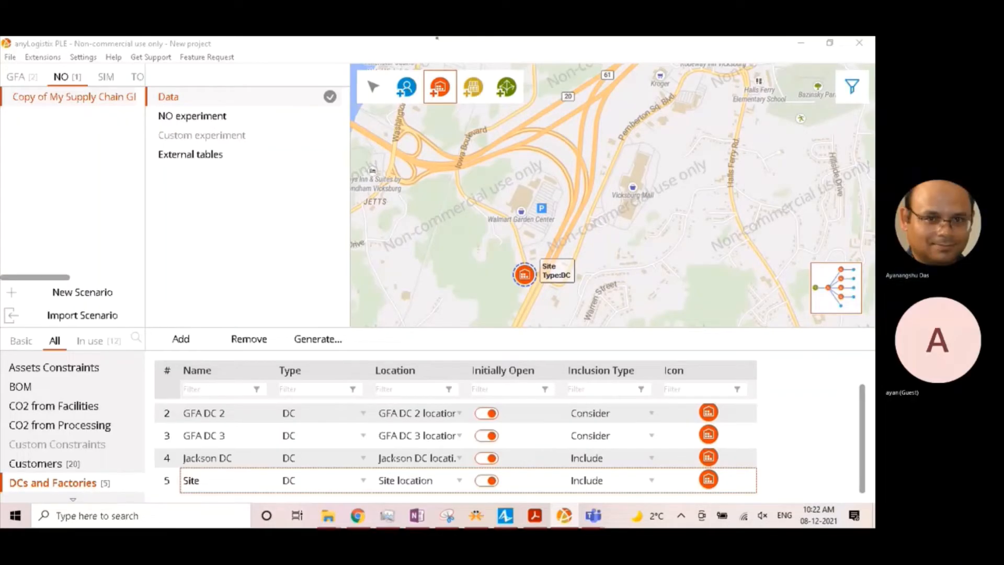
# - Rename the newly added Vicksburg site as Vicksburg DC
pyautogui.click(199, 479)
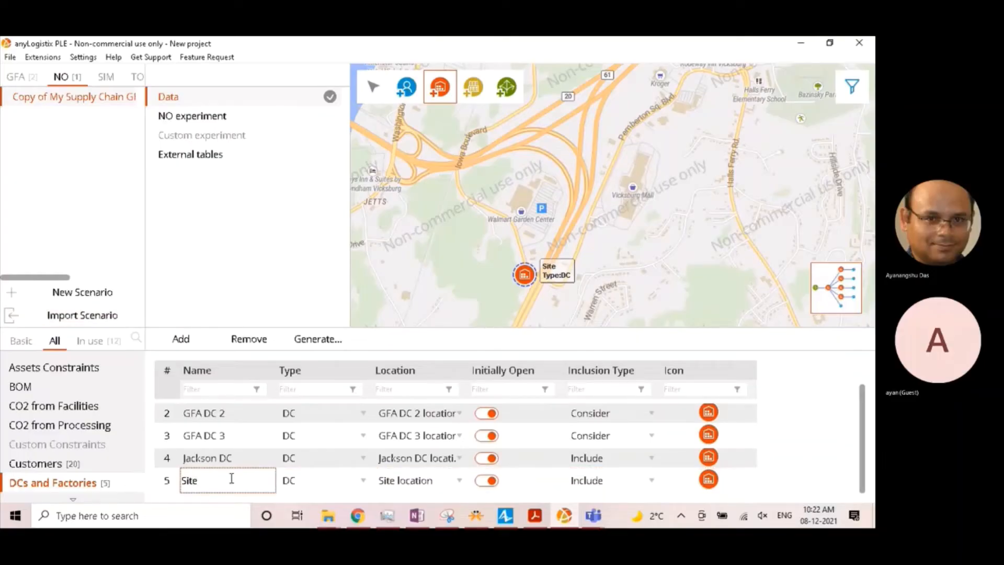
pyautogui.moveTo(232, 478); pyautogui.dragTo(157, 477)
pyautogui.write('Vicksburg DC')
pyautogui.press('Return')
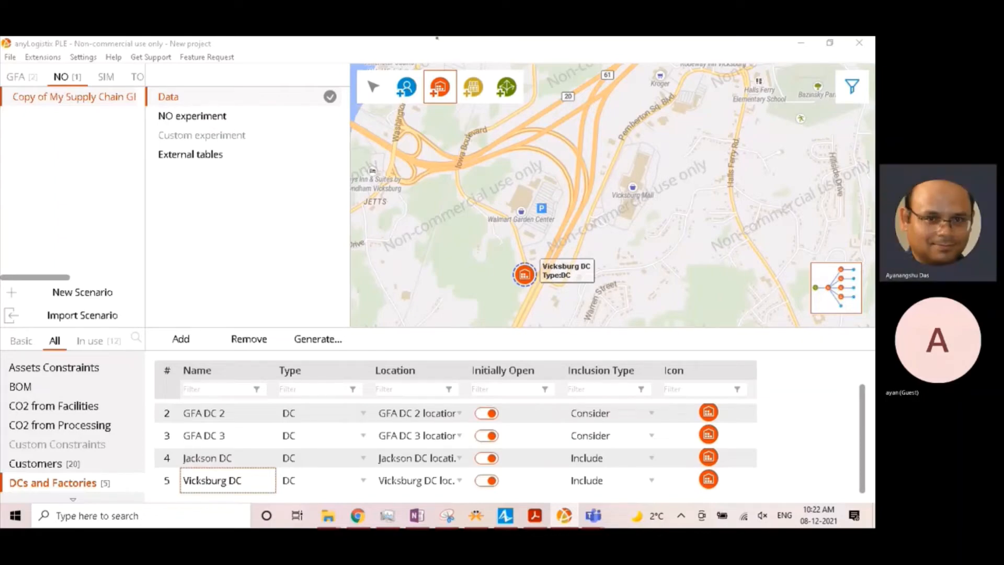
# - Examine the suggested greenfield DC in Nevada and its surrounding cities, such as Elko, Ely, Reno and Carson City, as alternative DC locations
pyautogui.scroll(-3, 435, 230)
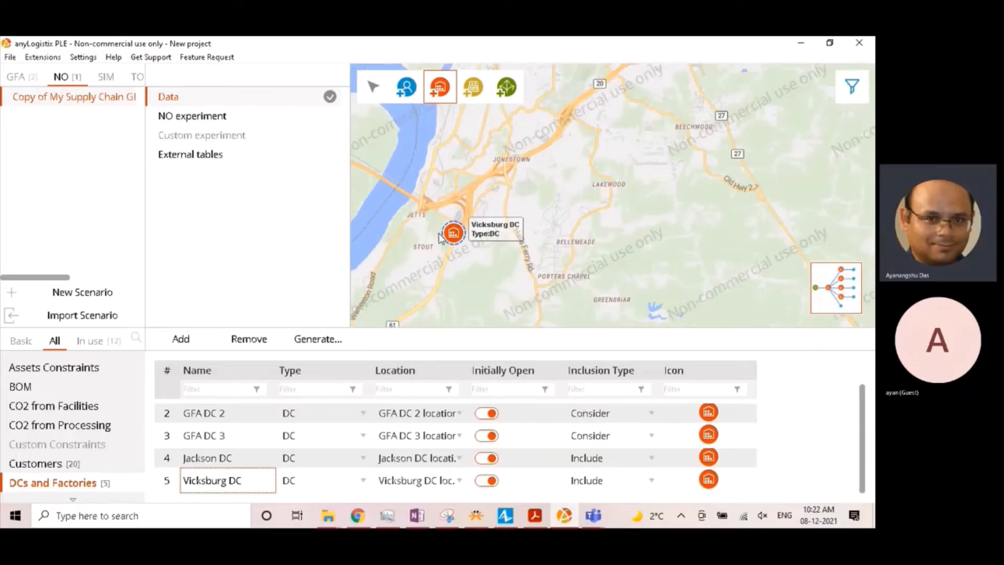
pyautogui.scroll(-2, 457, 261)
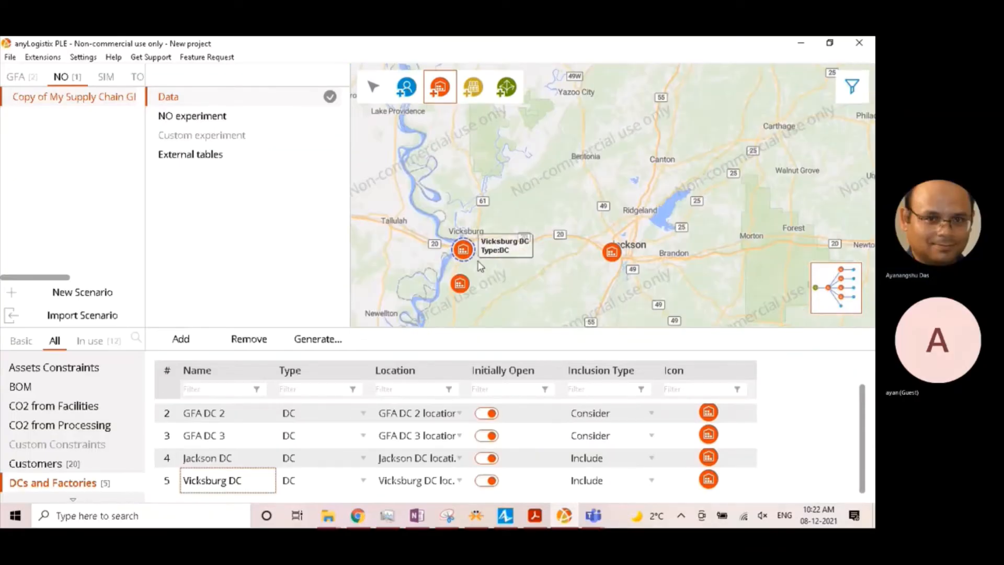
pyautogui.scroll(-2, 473, 275)
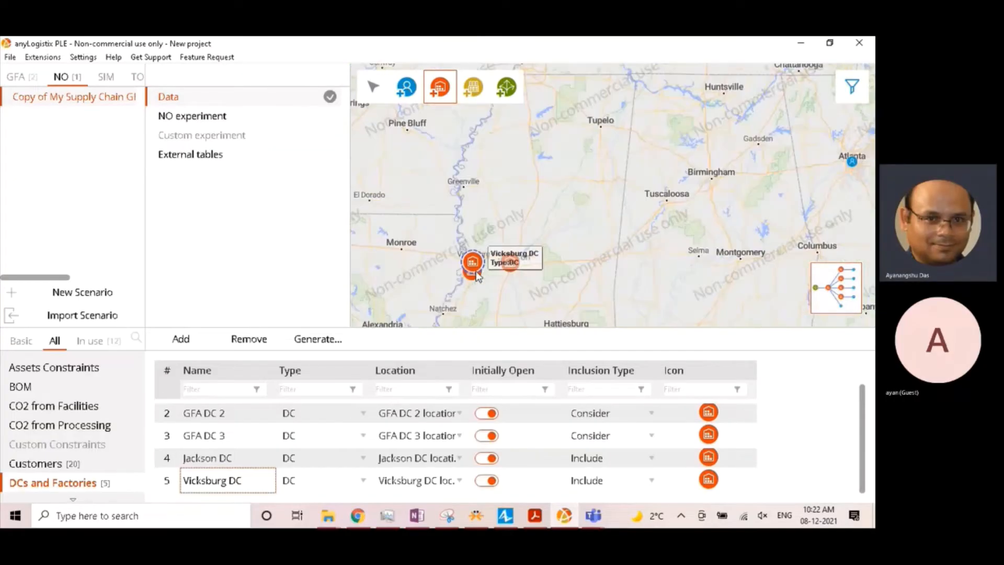
pyautogui.scroll(-3, 468, 279)
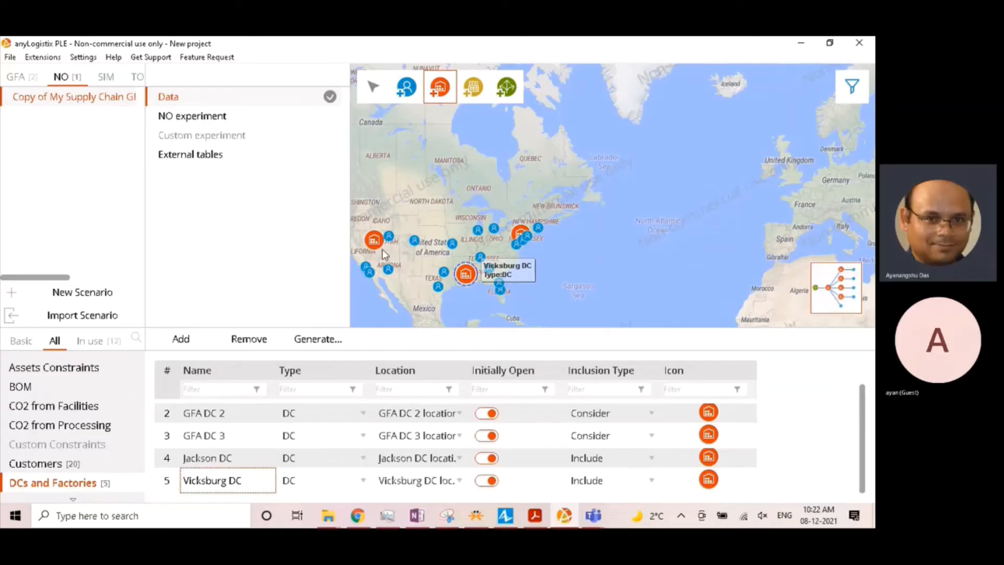
pyautogui.moveTo(399, 251); pyautogui.dragTo(456, 258)
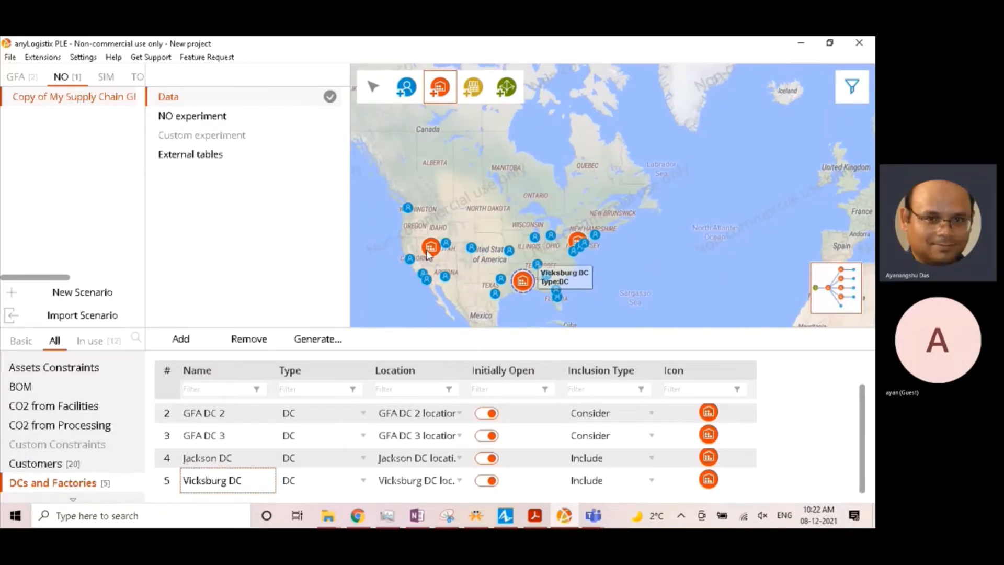
pyautogui.scroll(3, 430, 250)
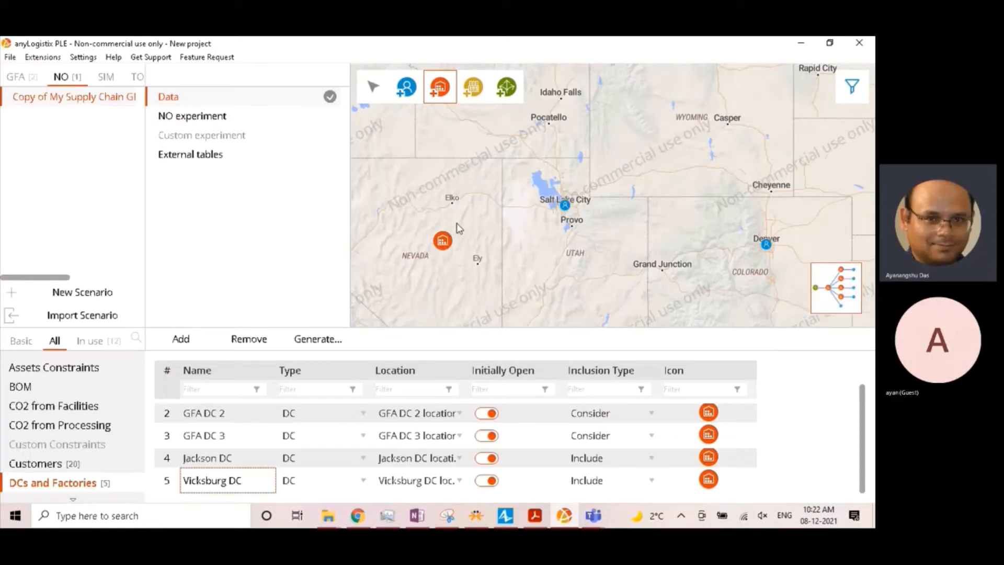
pyautogui.moveTo(467, 238); pyautogui.dragTo(532, 235)
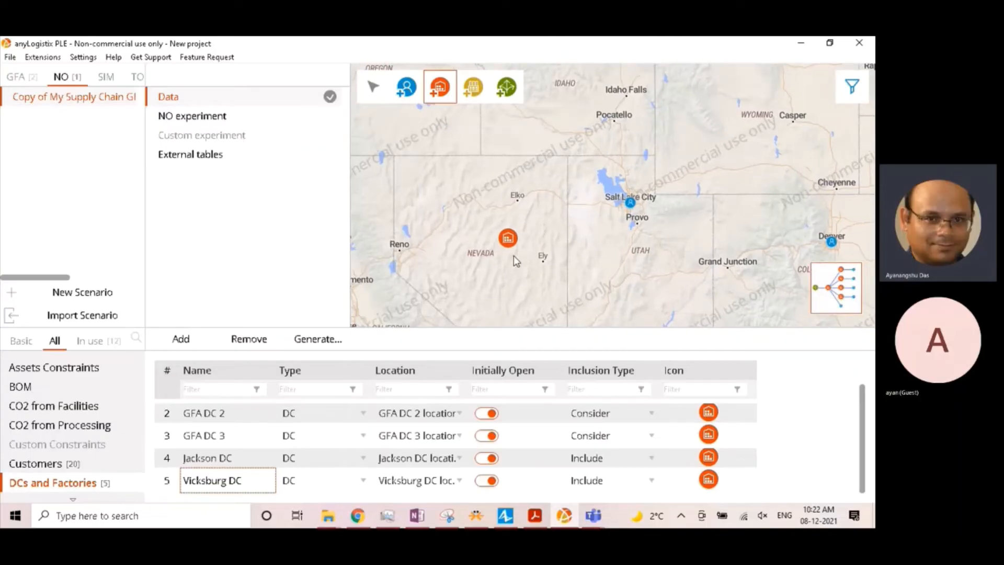
pyautogui.scroll(-1, 515, 260)
pyautogui.scroll(1, 428, 238)
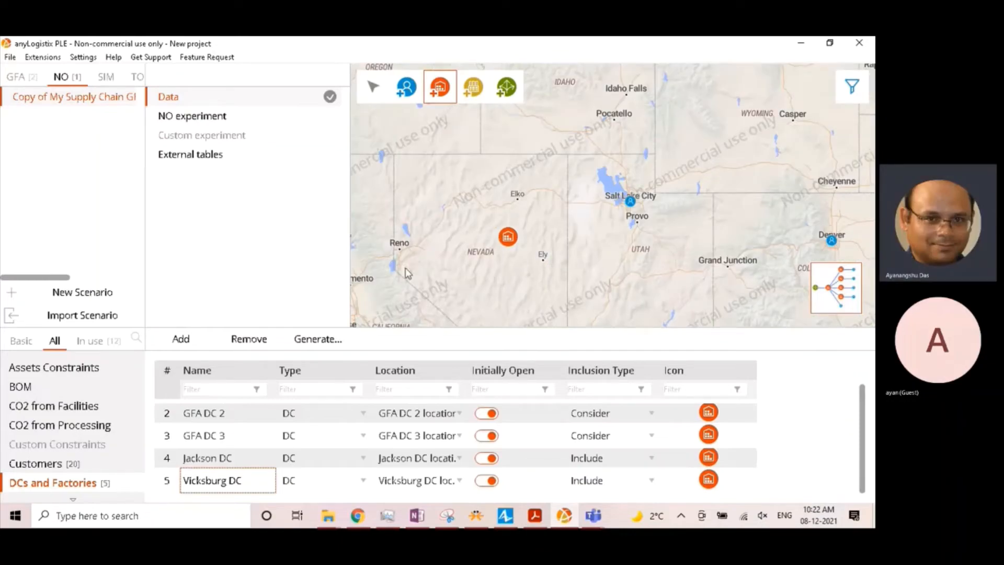
pyautogui.moveTo(405, 270); pyautogui.dragTo(486, 230)
pyautogui.scroll(1, 487, 231)
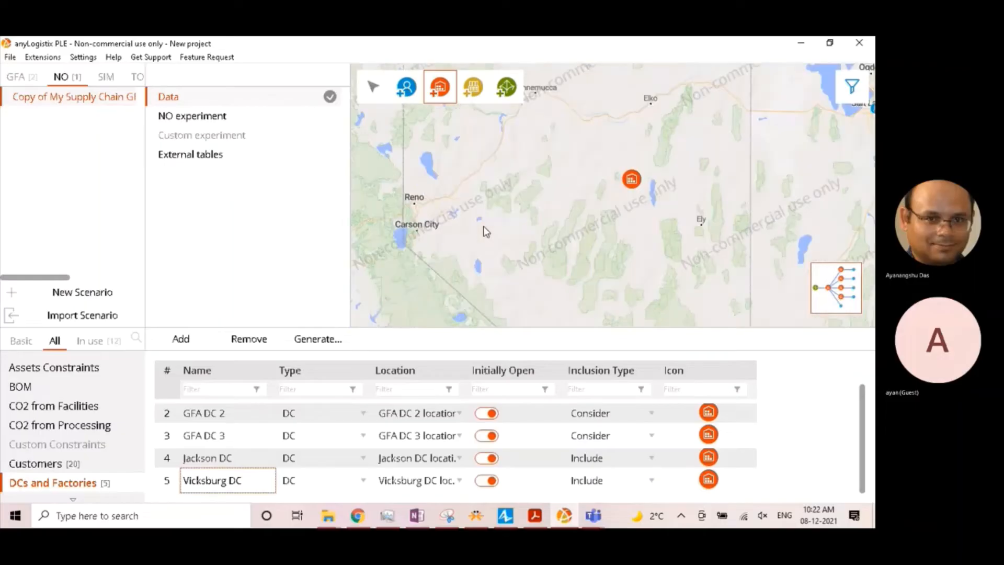
# - Examine the Salt Lake City area and its distance from the suggested Nevada DC as another candidate location
pyautogui.moveTo(697, 170); pyautogui.dragTo(585, 217)
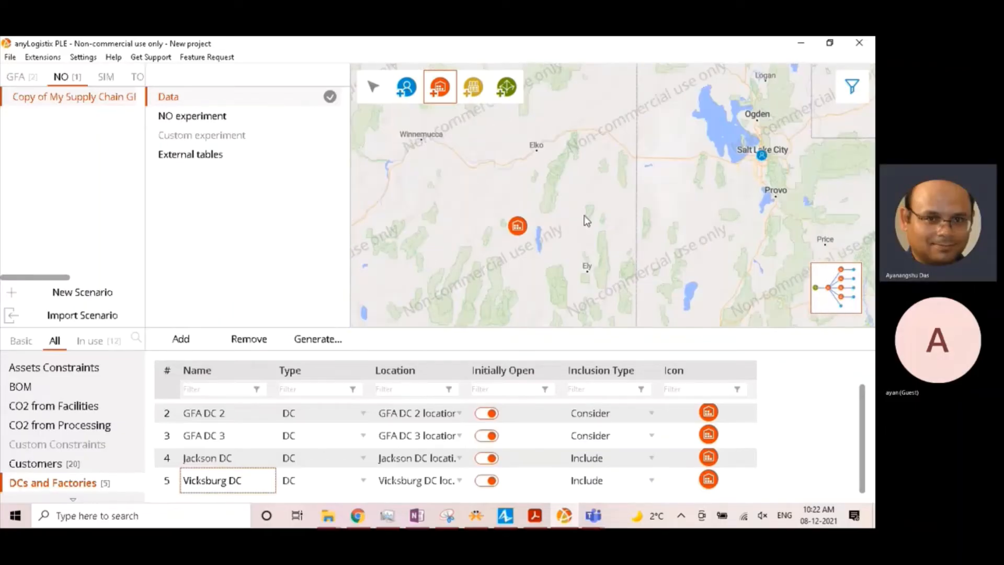
pyautogui.moveTo(661, 209); pyautogui.dragTo(456, 298)
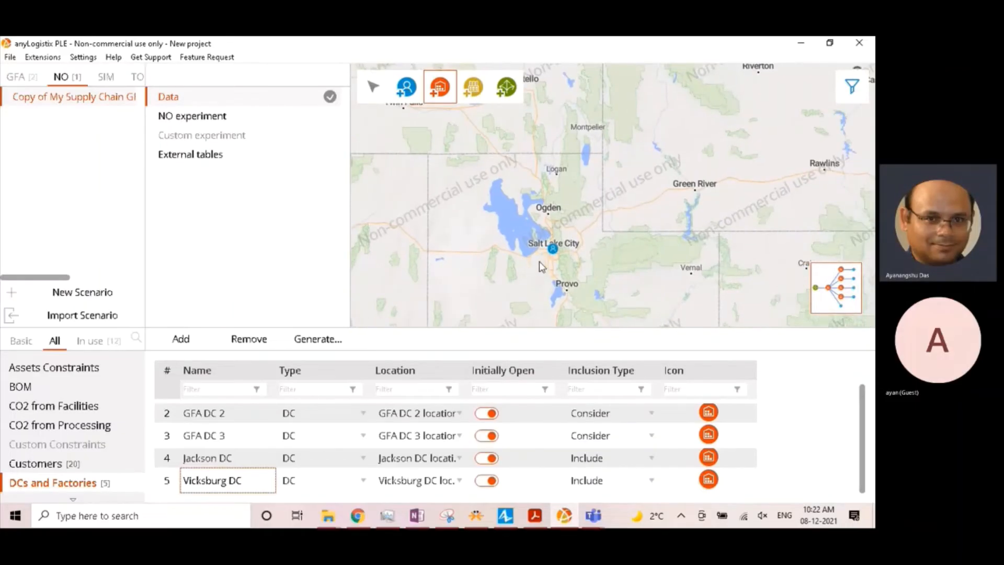
pyautogui.scroll(1, 538, 262)
pyautogui.scroll(1, 539, 261)
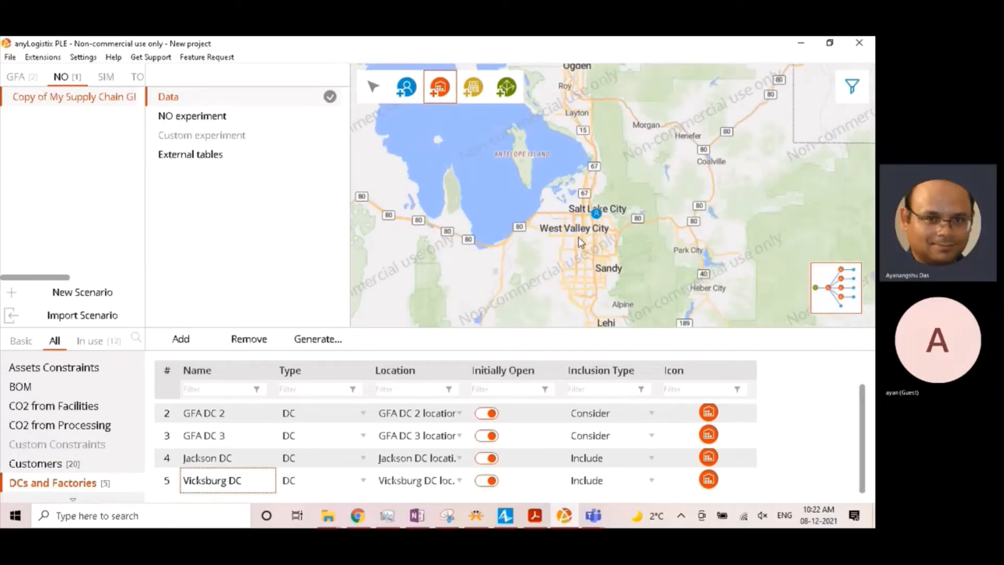
pyautogui.scroll(1, 578, 237)
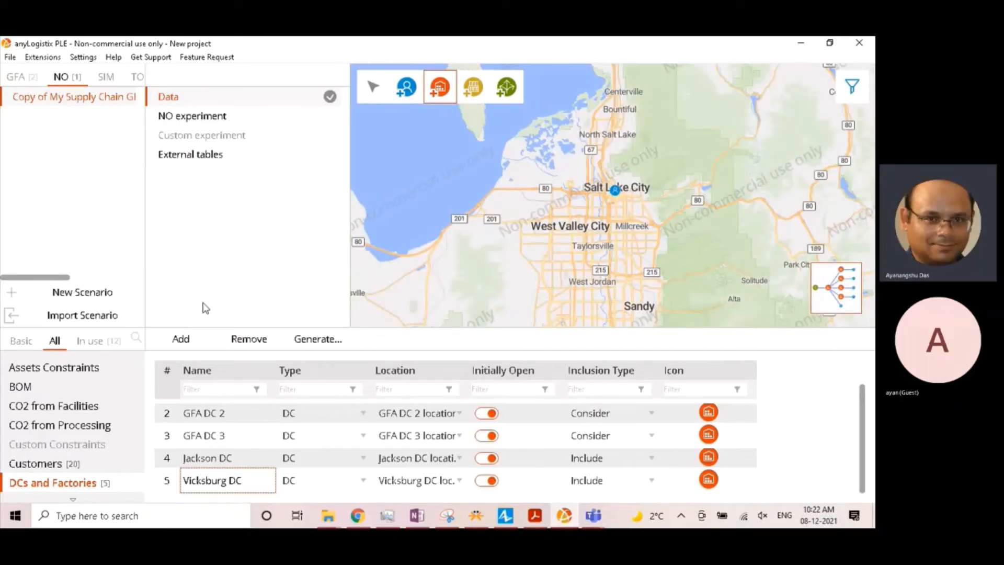
pyautogui.scroll(-4, 514, 233)
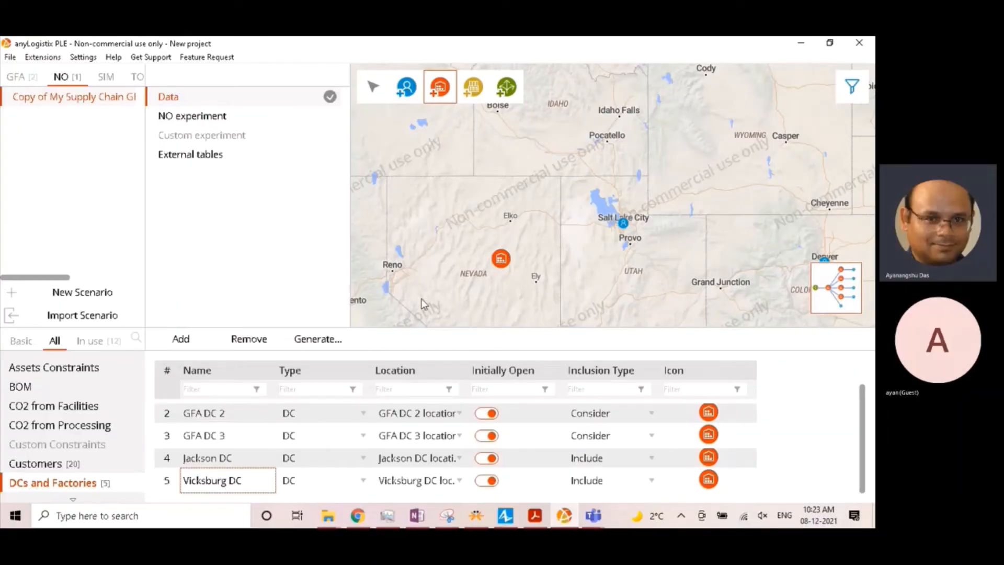
pyautogui.scroll(1, 421, 299)
pyautogui.scroll(-2, 694, 261)
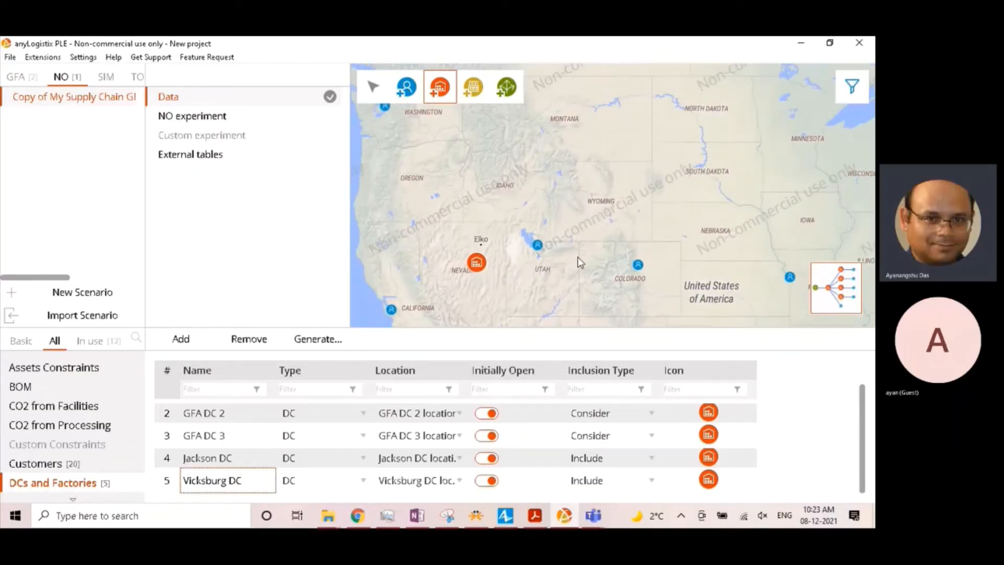
pyautogui.scroll(1, 578, 253)
pyautogui.scroll(1, 525, 255)
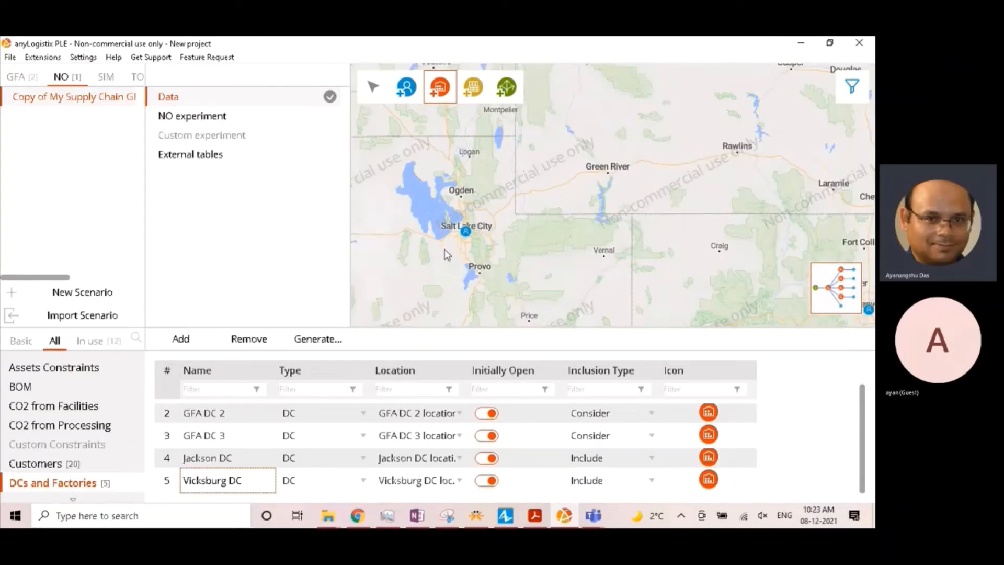
pyautogui.scroll(1, 447, 252)
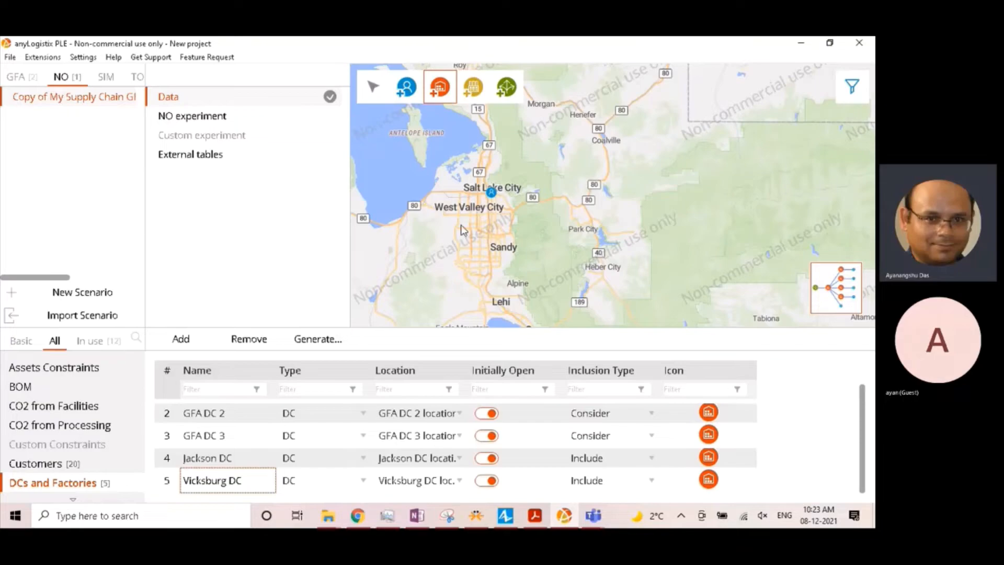
# - Add a DC on the map in Elko, Nevada, in the open area between Railroad Street and the river
pyautogui.scroll(-1, 497, 227)
pyautogui.scroll(-1, 405, 234)
pyautogui.moveTo(384, 240)
pyautogui.mouseDown()
pyautogui.moveTo(518, 246)
pyautogui.moveTo(491, 251)
pyautogui.mouseUp()
pyautogui.scroll(1, 457, 240)
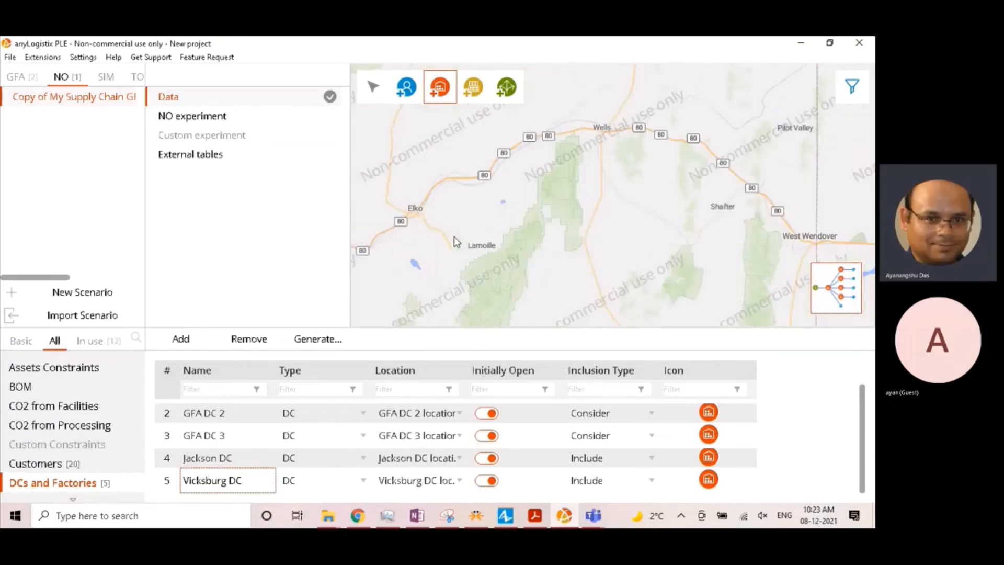
pyautogui.scroll(1, 478, 267)
pyautogui.scroll(2, 525, 287)
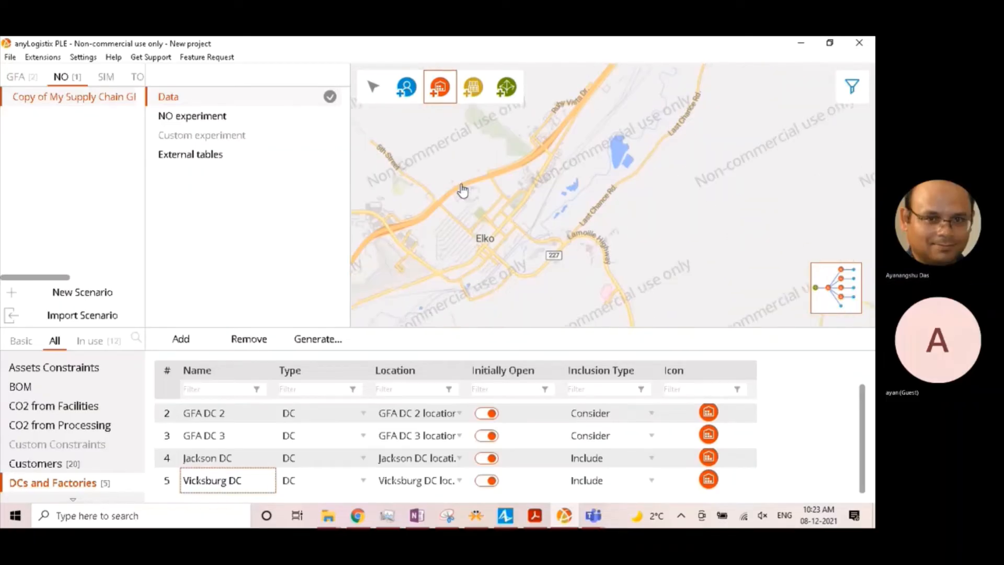
pyautogui.scroll(3, 463, 191)
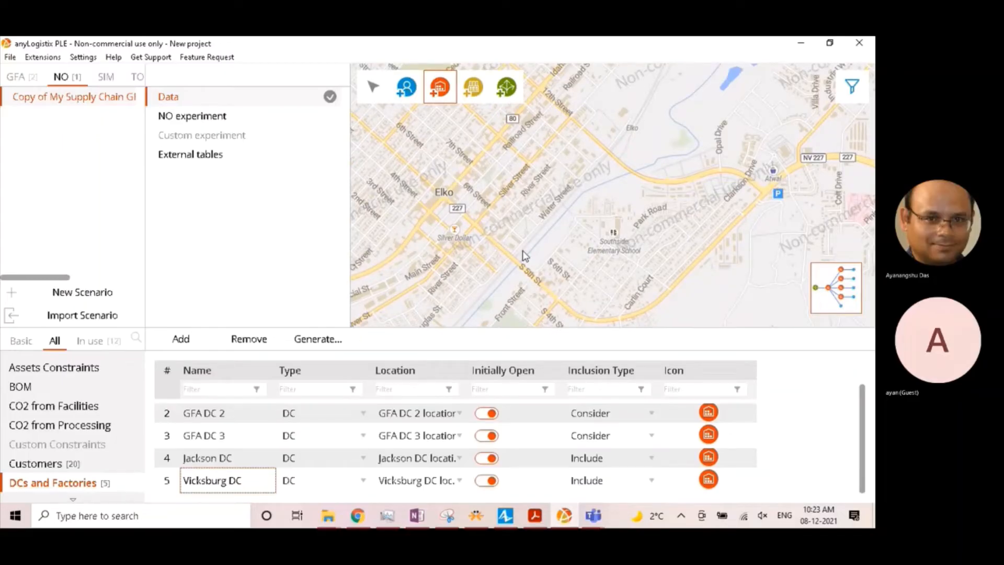
pyautogui.moveTo(634, 98); pyautogui.dragTo(525, 197)
pyautogui.click(534, 182)
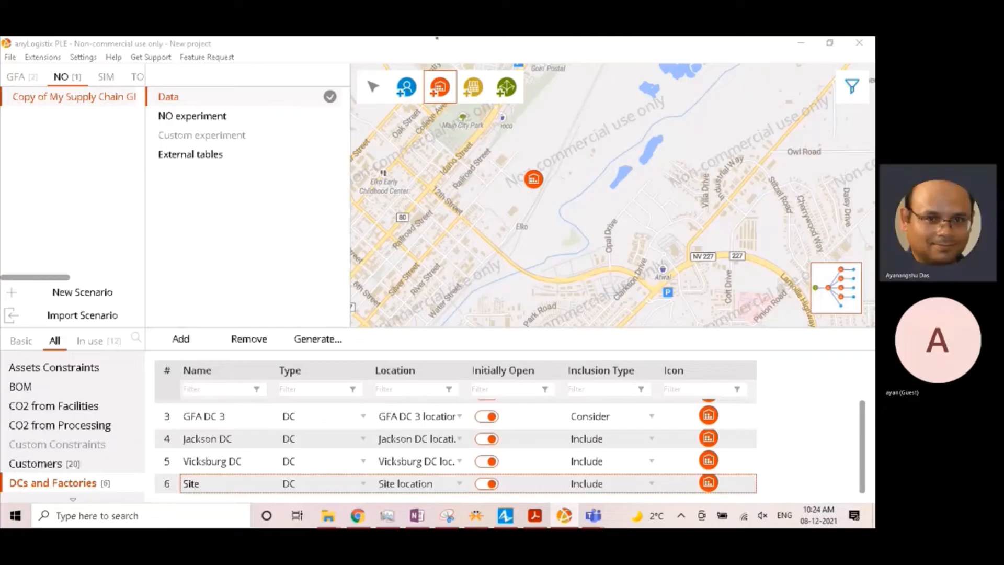
# - Rename the newly added Elko site as Elko DC
pyautogui.doubleClick(215, 484)
pyautogui.hotkey('ctrl', 'a')
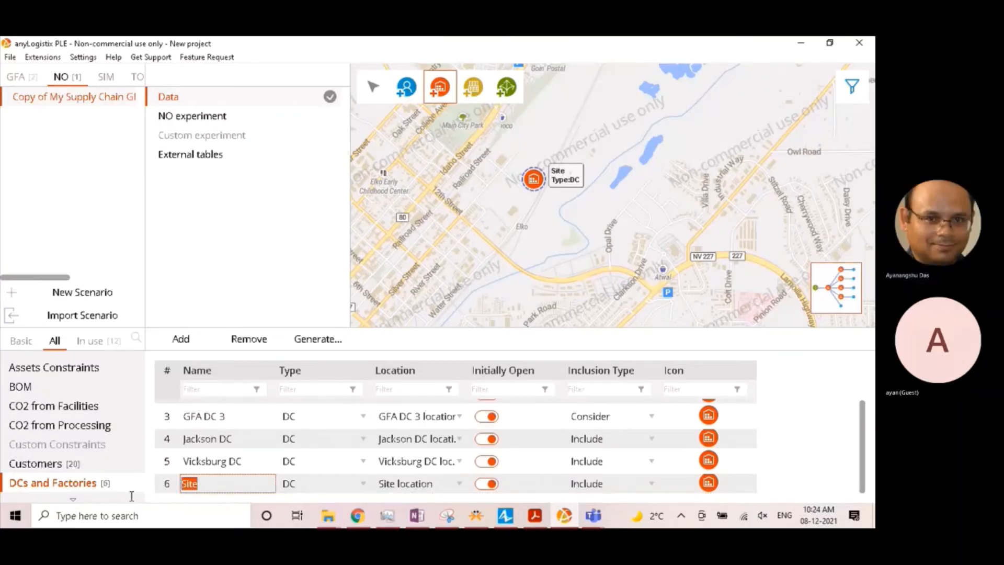
pyautogui.write('Elko DC')
pyautogui.press('Return')
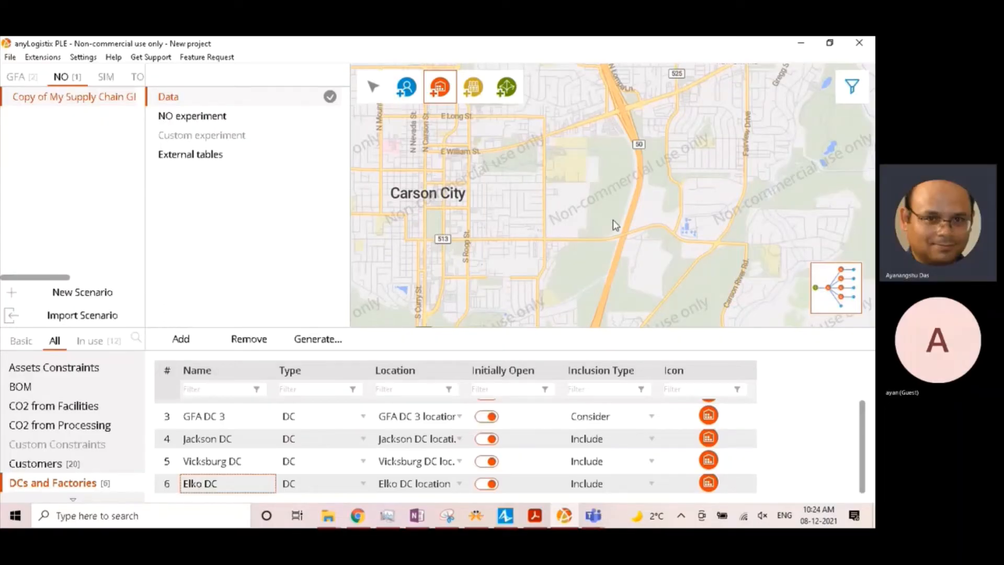
# - Add a DC on the map in eastern Carson City, just north of East 5th Street and west of highway 580
pyautogui.scroll(2, 612, 239)
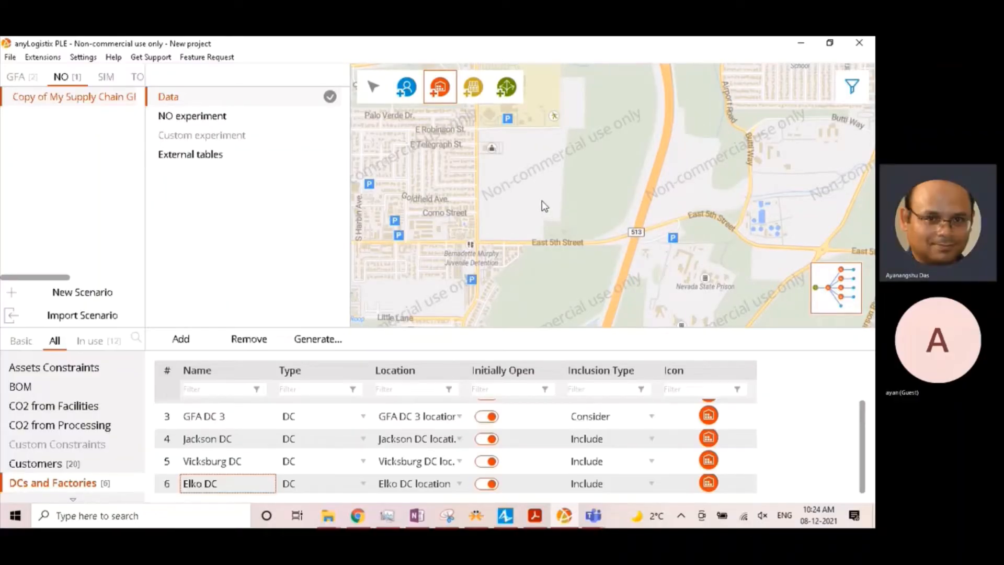
pyautogui.scroll(1, 537, 231)
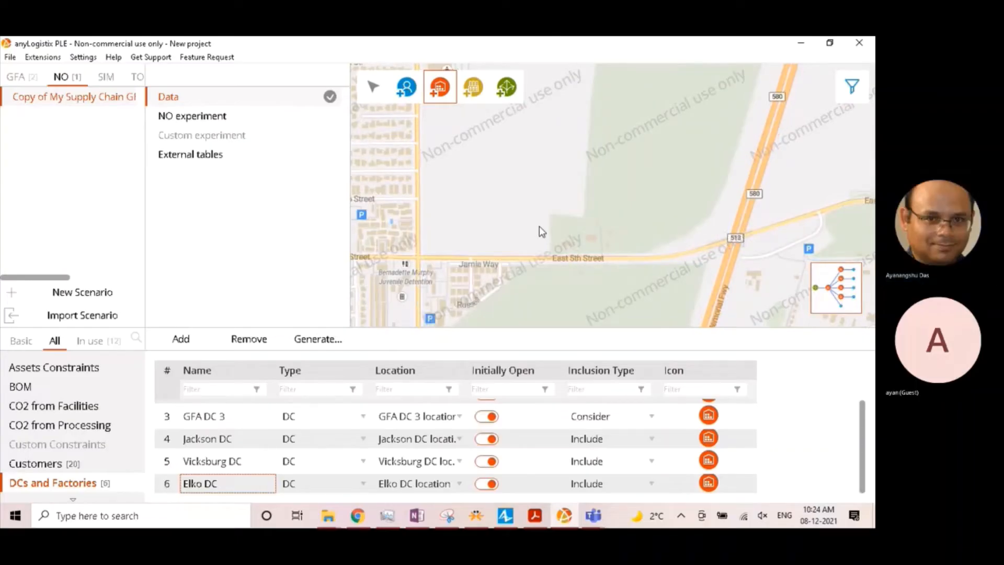
pyautogui.click(558, 208)
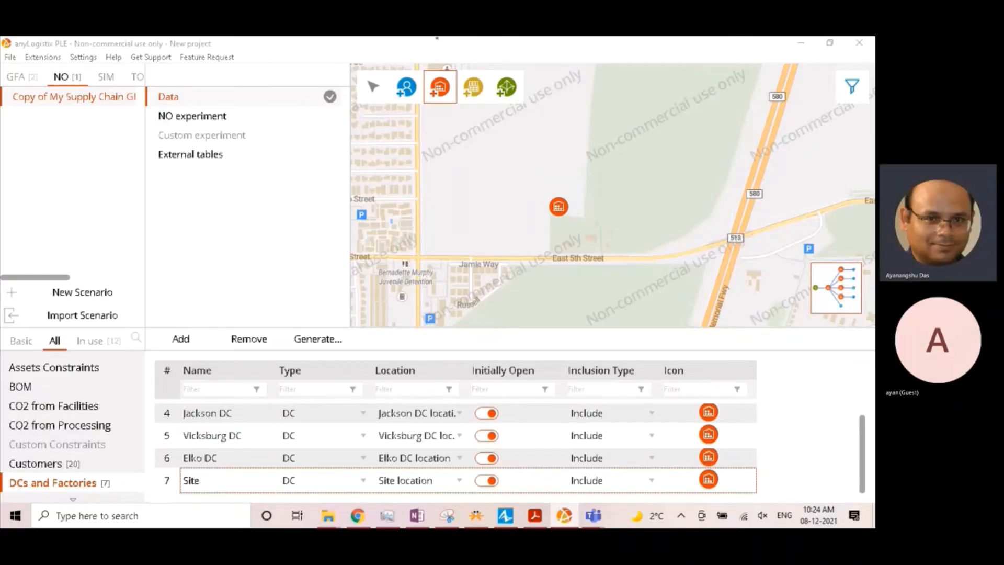
# - Rename the newly added Carson City site as Carson City DC
pyautogui.doubleClick(190, 481)
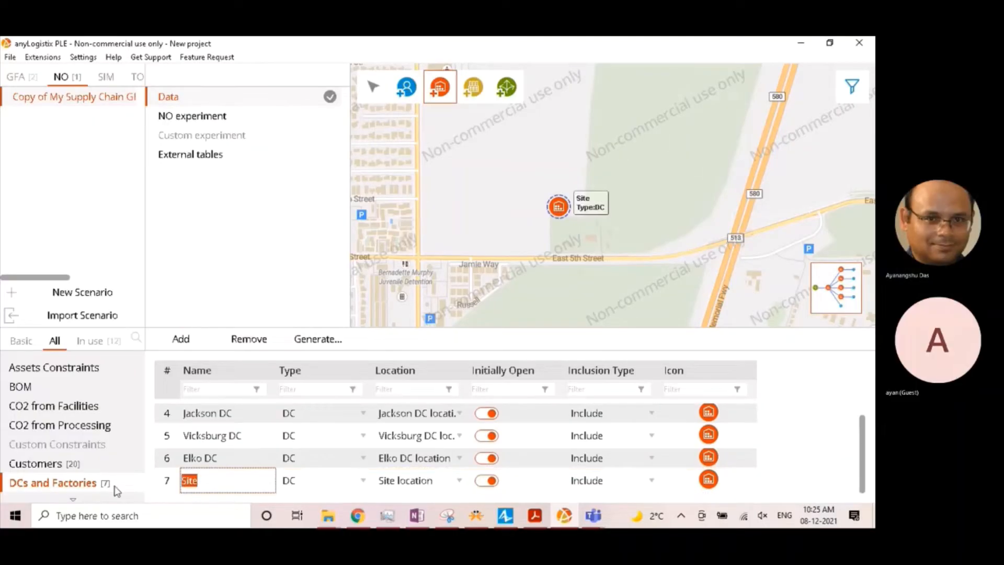
pyautogui.write('Carson City DC')
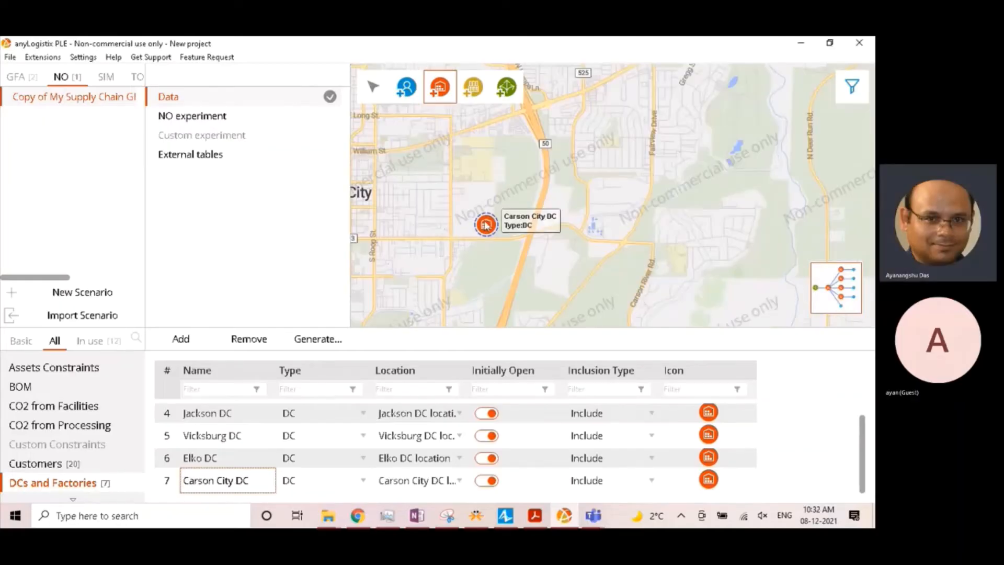
# - Add a DC on the map southwest of West Valley City, Utah, at the western edge of the road grid west of West Jordan
pyautogui.scroll(-3, 612, 218)
pyautogui.scroll(-1, 612, 218)
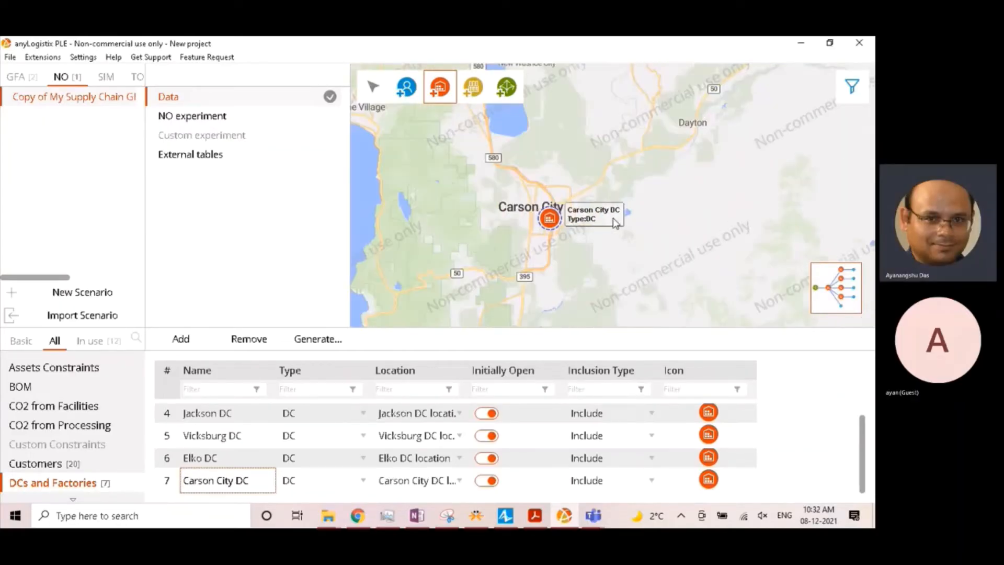
pyautogui.scroll(1, 529, 240)
pyautogui.scroll(-1, 534, 237)
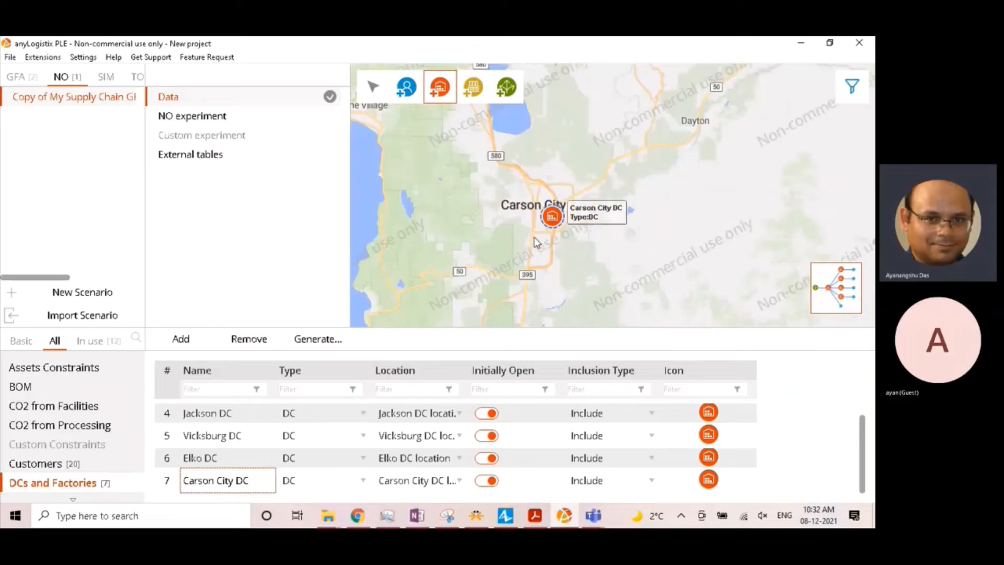
pyautogui.scroll(-1, 641, 236)
pyautogui.moveTo(722, 219)
pyautogui.mouseDown()
pyautogui.moveTo(623, 249)
pyautogui.moveTo(486, 258)
pyautogui.mouseUp()
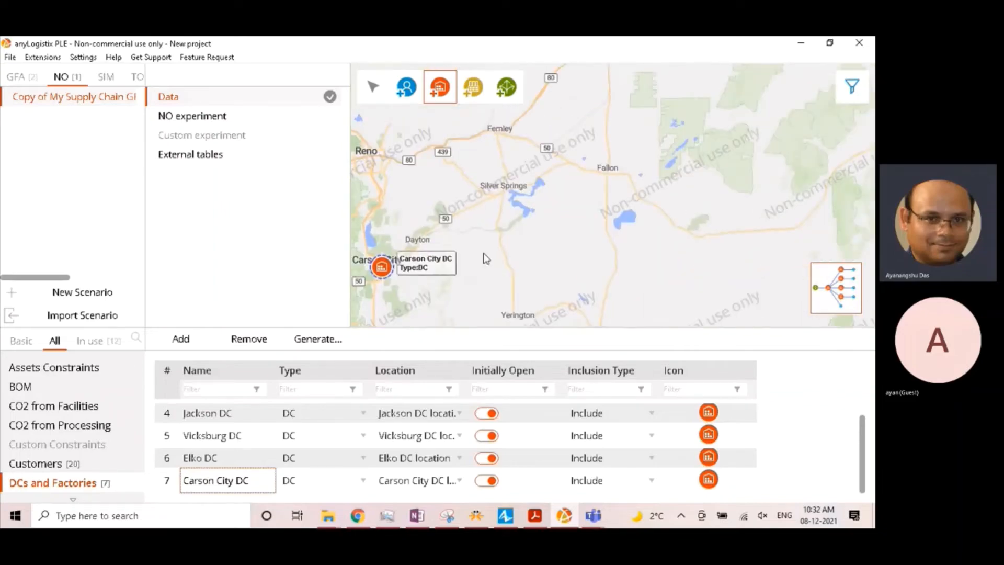
pyautogui.scroll(-1, 620, 244)
pyautogui.scroll(-2, 674, 240)
pyautogui.moveTo(694, 248); pyautogui.dragTo(400, 258)
pyautogui.scroll(1, 618, 242)
pyautogui.scroll(1, 601, 202)
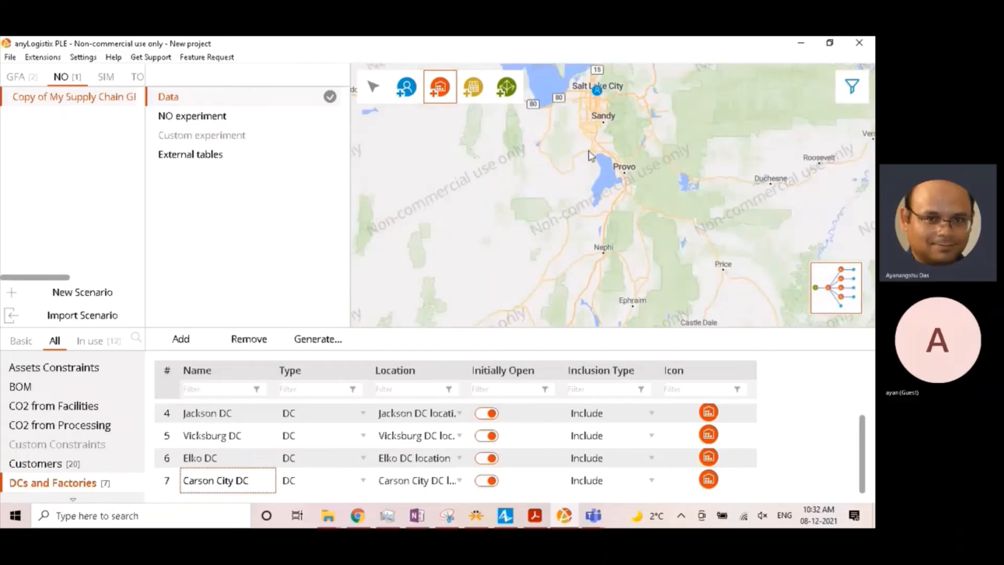
pyautogui.moveTo(589, 144); pyautogui.dragTo(600, 246)
pyautogui.scroll(1, 599, 219)
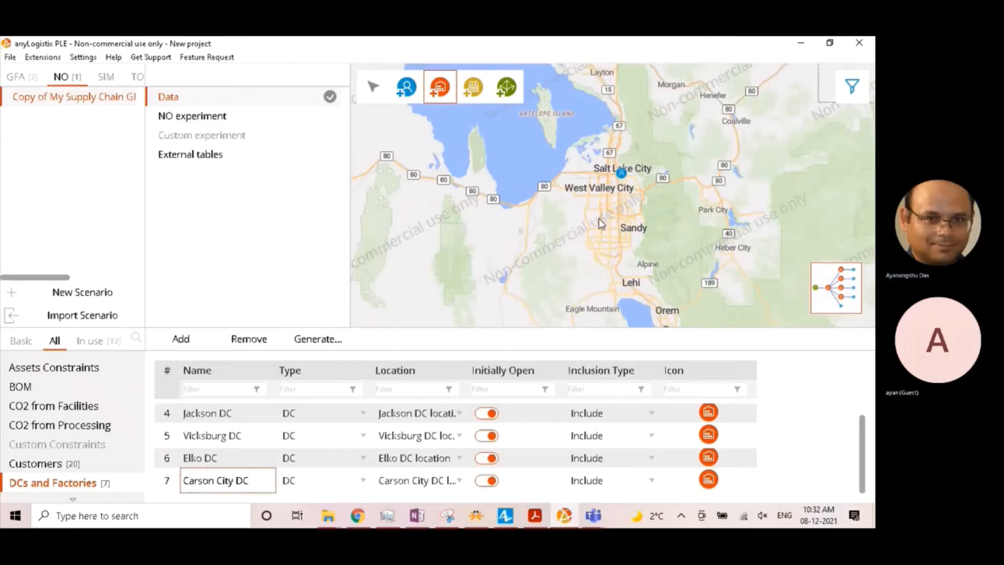
pyautogui.scroll(1, 598, 218)
pyautogui.scroll(1, 596, 192)
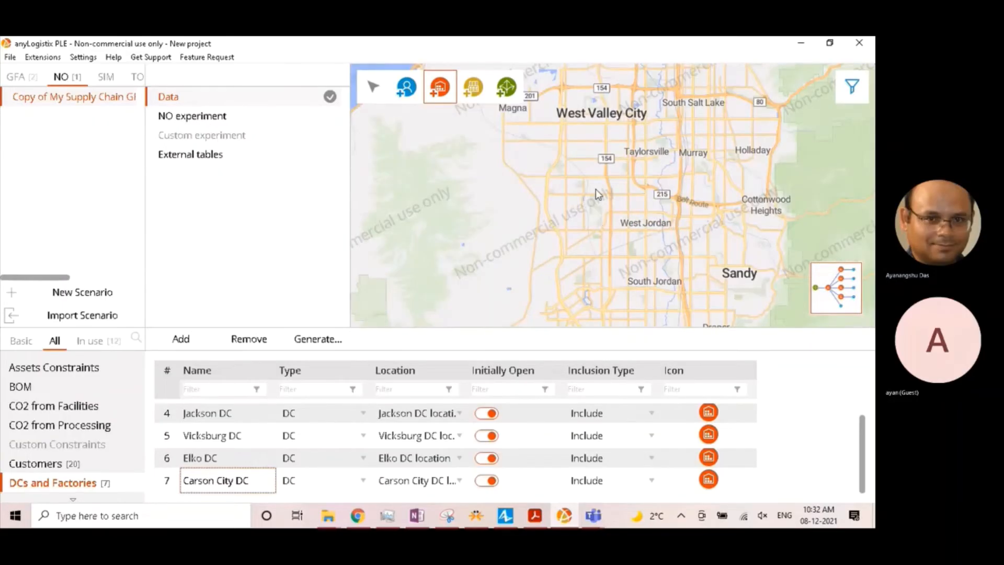
pyautogui.click(437, 39)
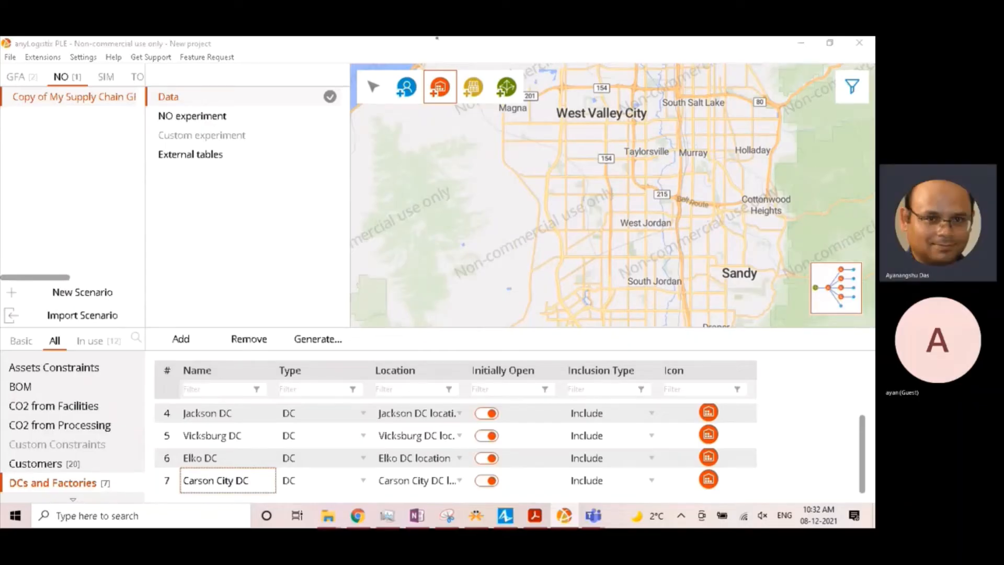
pyautogui.click(396, 228)
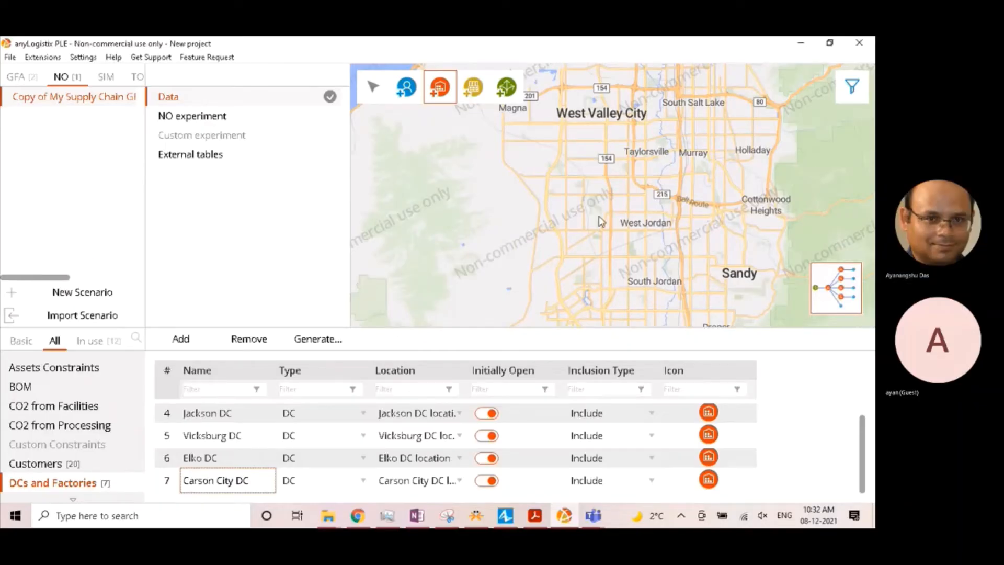
pyautogui.click(527, 210)
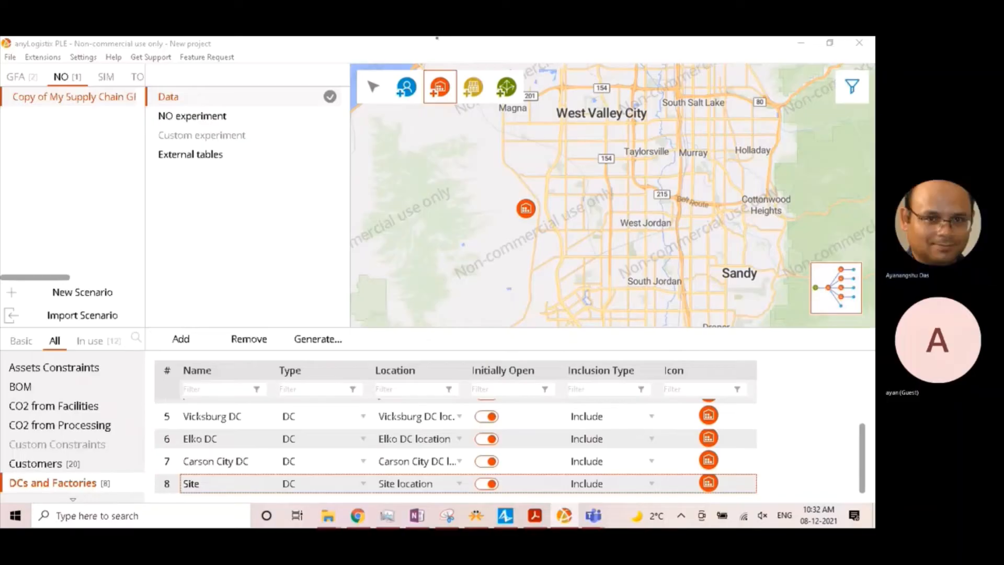
# - Rename the newly added Utah site as West Valley City DC
pyautogui.doubleClick(191, 484)
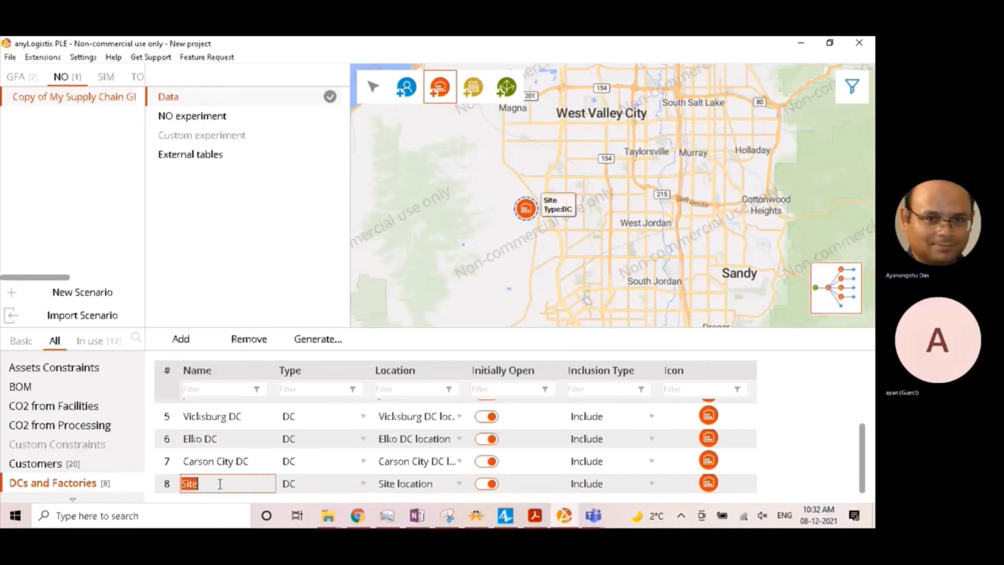
pyautogui.write('West Valley City DC')
pyautogui.press('Return')
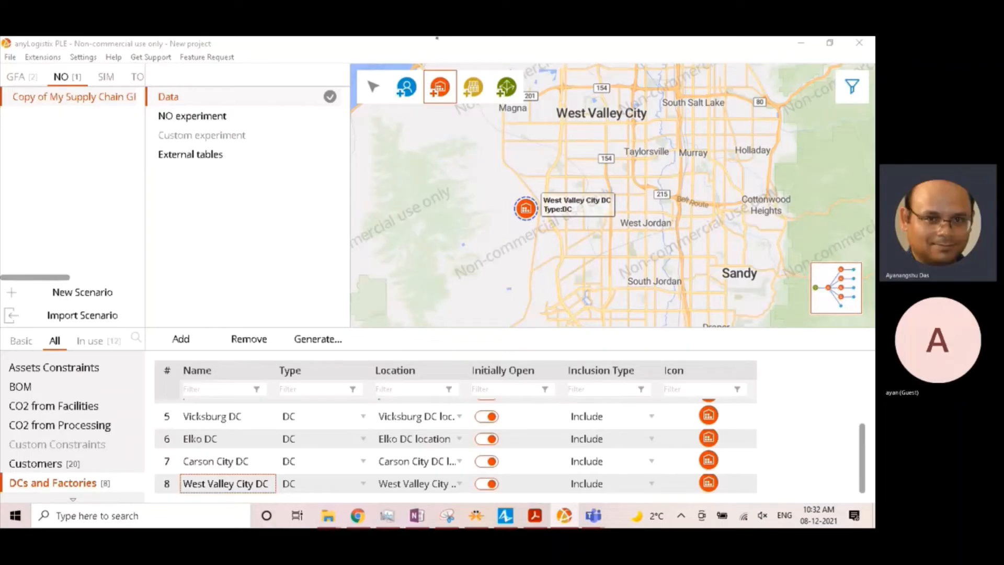
# - Examine the Hazleton and Wilkes-Barre area around the suggested Pennsylvania DC for a realistic candidate location
pyautogui.scroll(-5, 594, 268)
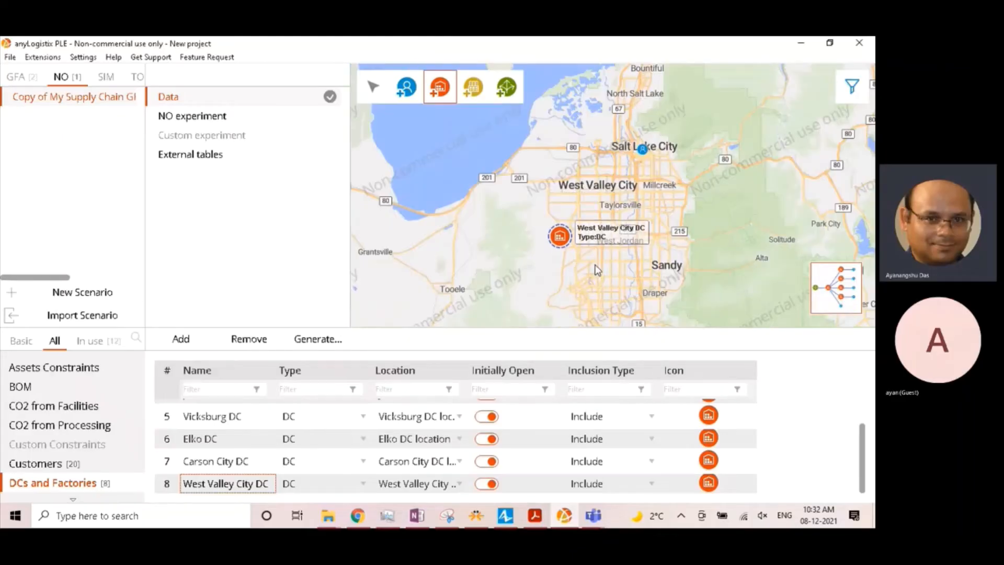
pyautogui.scroll(-3, 671, 260)
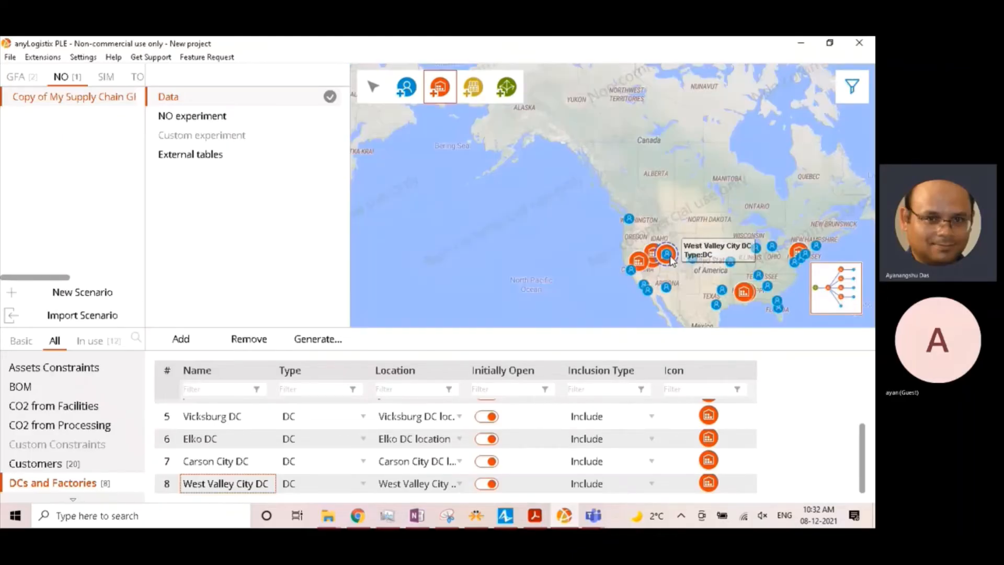
pyautogui.moveTo(671, 260); pyautogui.dragTo(503, 255)
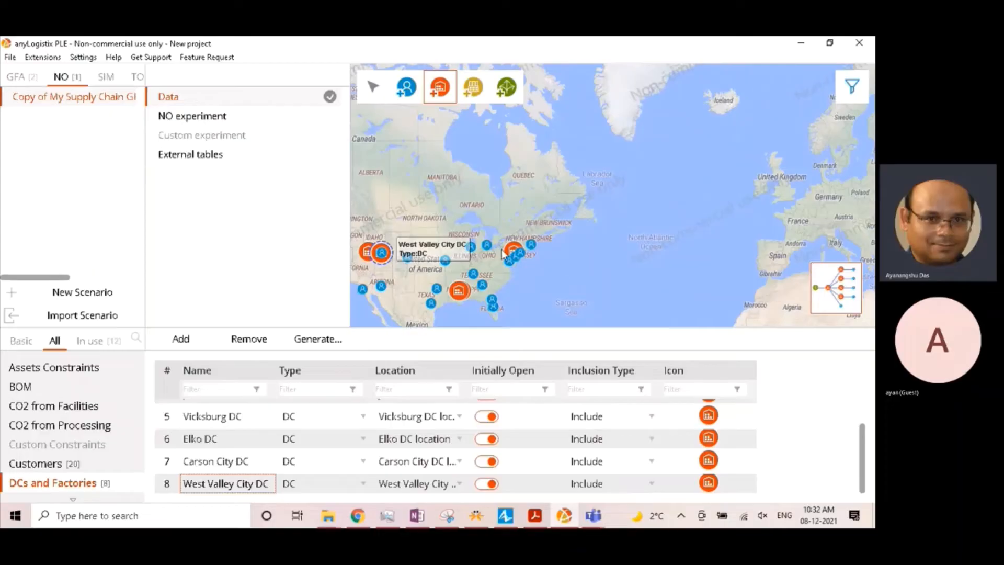
pyautogui.scroll(8, 503, 253)
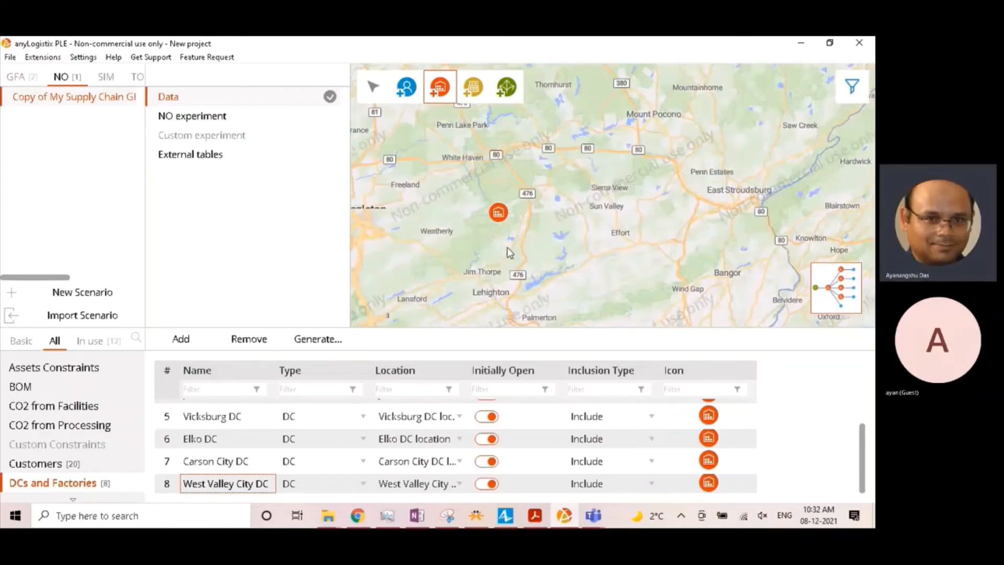
pyautogui.moveTo(473, 239); pyautogui.dragTo(567, 253)
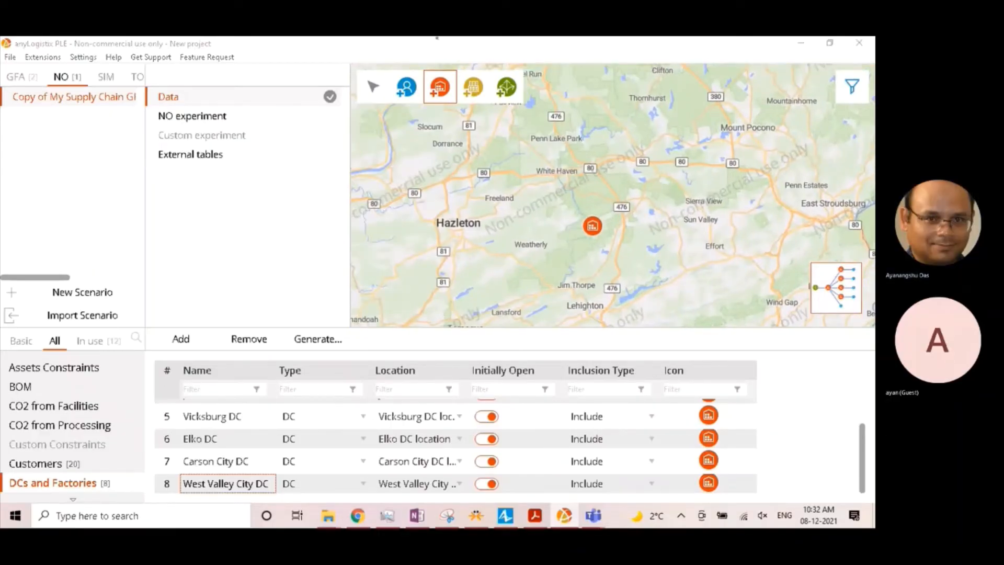
pyautogui.scroll(-1, 491, 246)
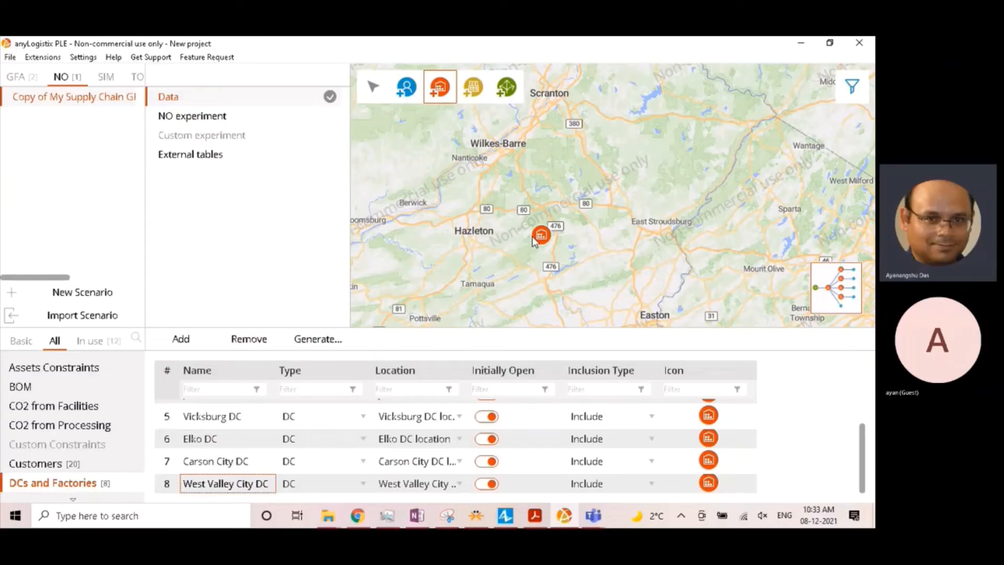
pyautogui.scroll(-1, 515, 250)
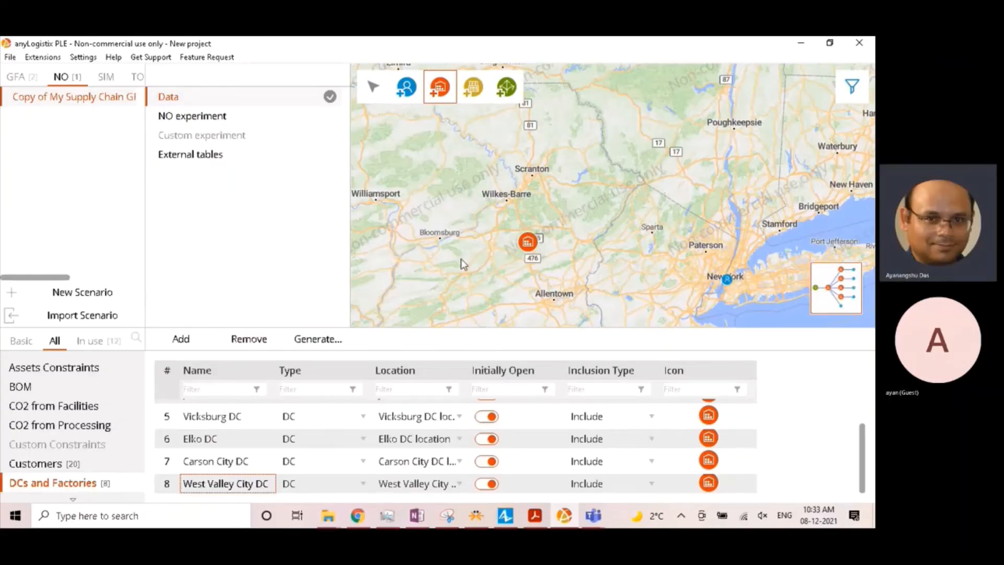
pyautogui.scroll(2, 534, 255)
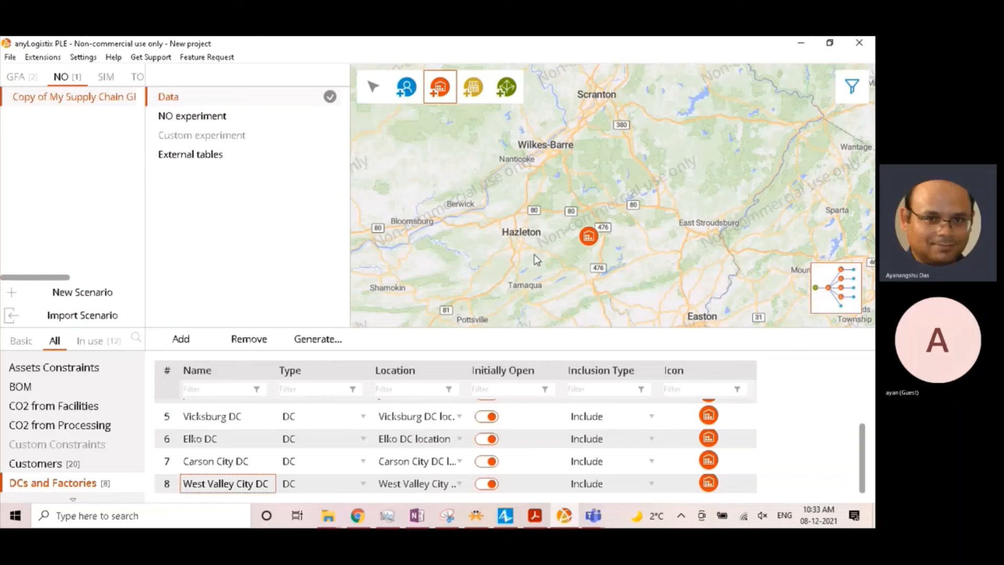
pyautogui.moveTo(534, 218); pyautogui.dragTo(513, 283)
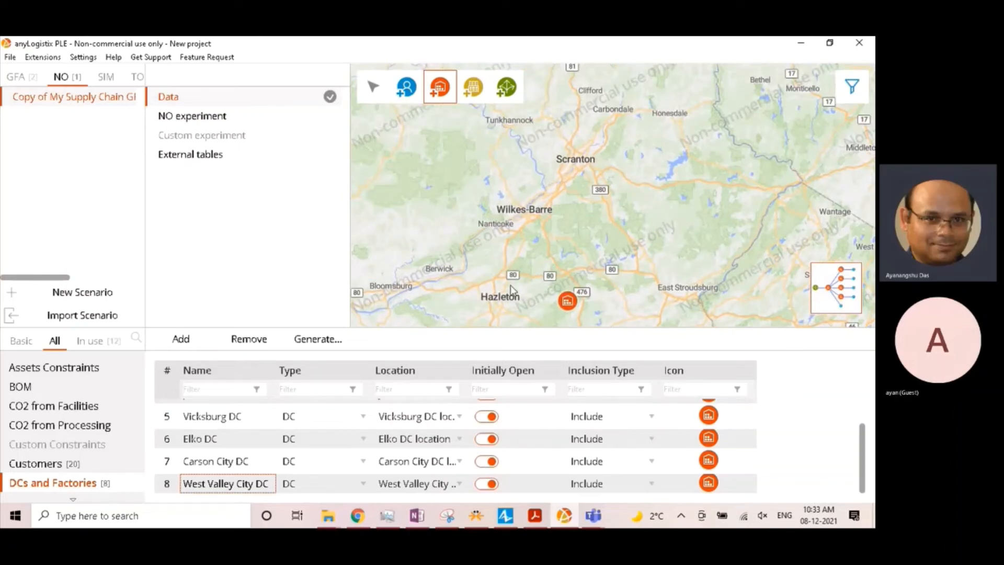
pyautogui.scroll(1, 529, 217)
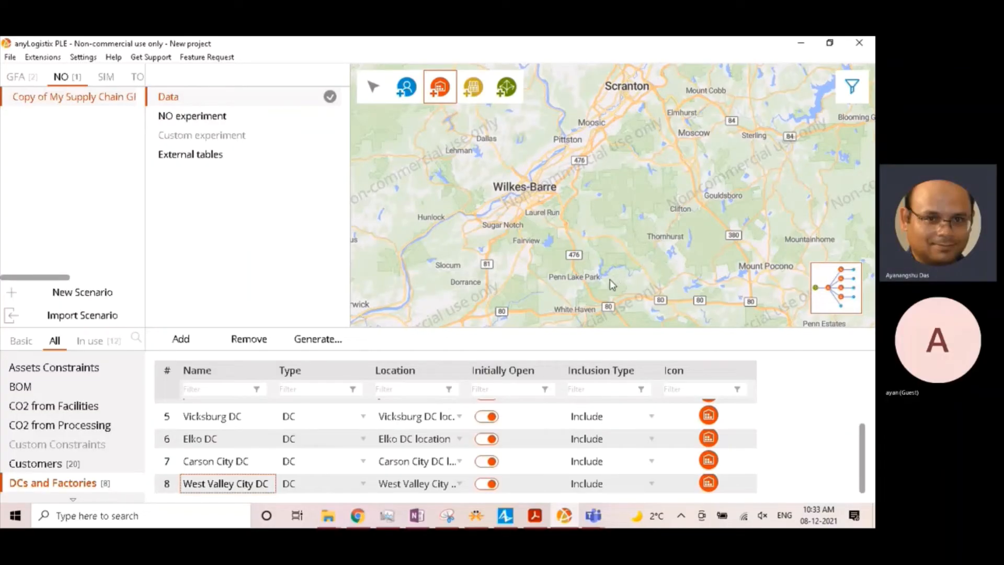
pyautogui.scroll(-1, 610, 280)
pyautogui.moveTo(613, 324); pyautogui.dragTo(528, 173)
pyautogui.click(573, 247)
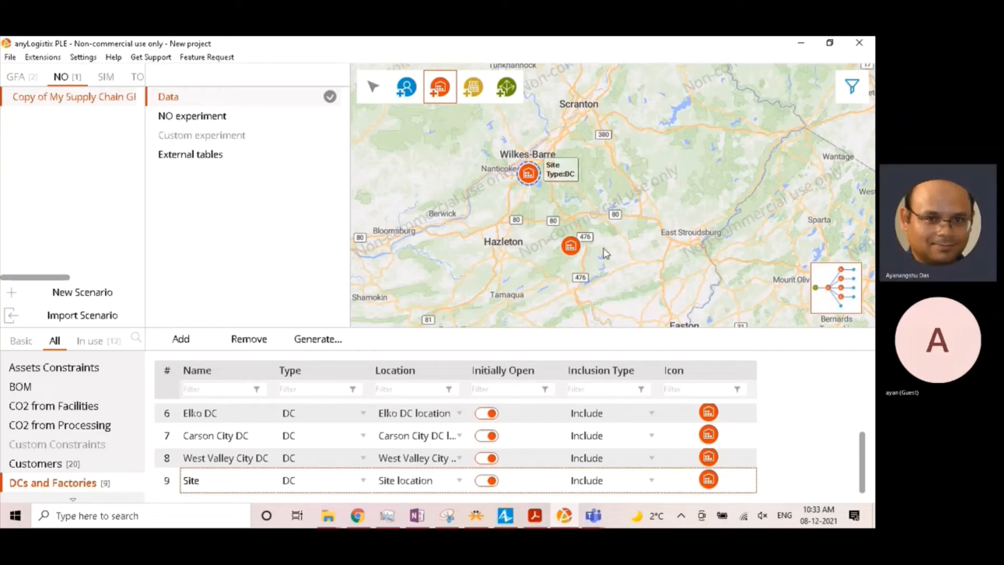
pyautogui.click(575, 248)
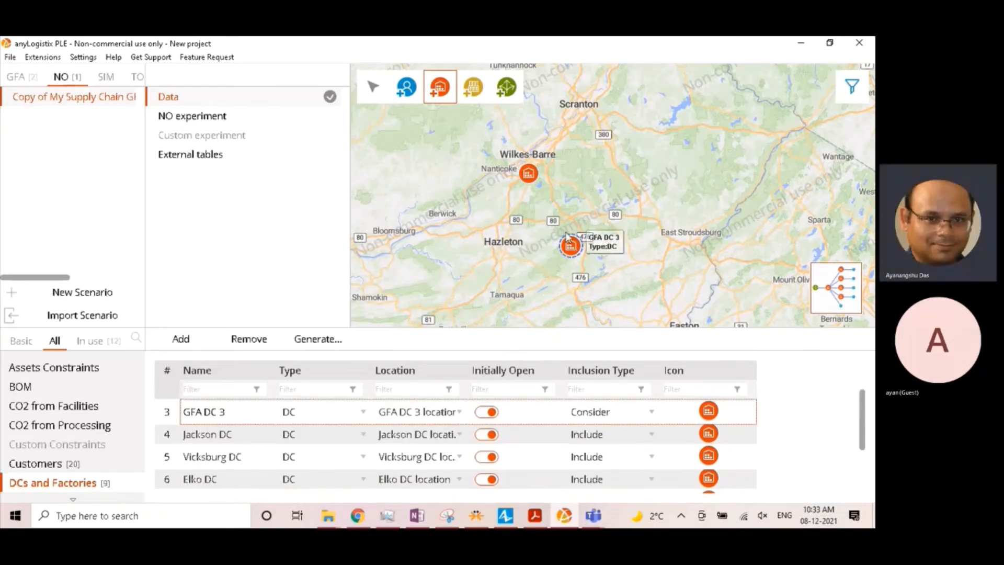
pyautogui.click(530, 175)
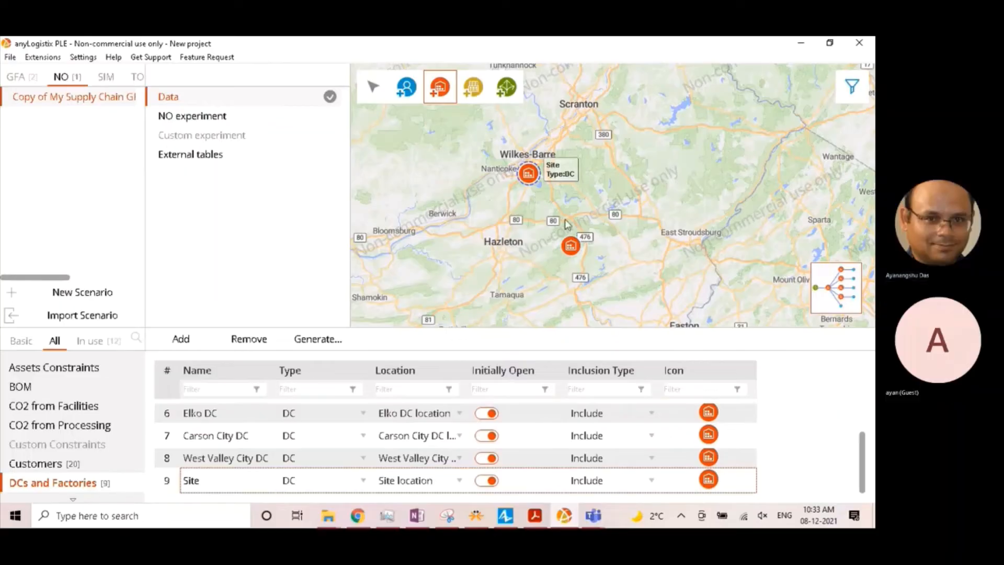
pyautogui.press('Delete')
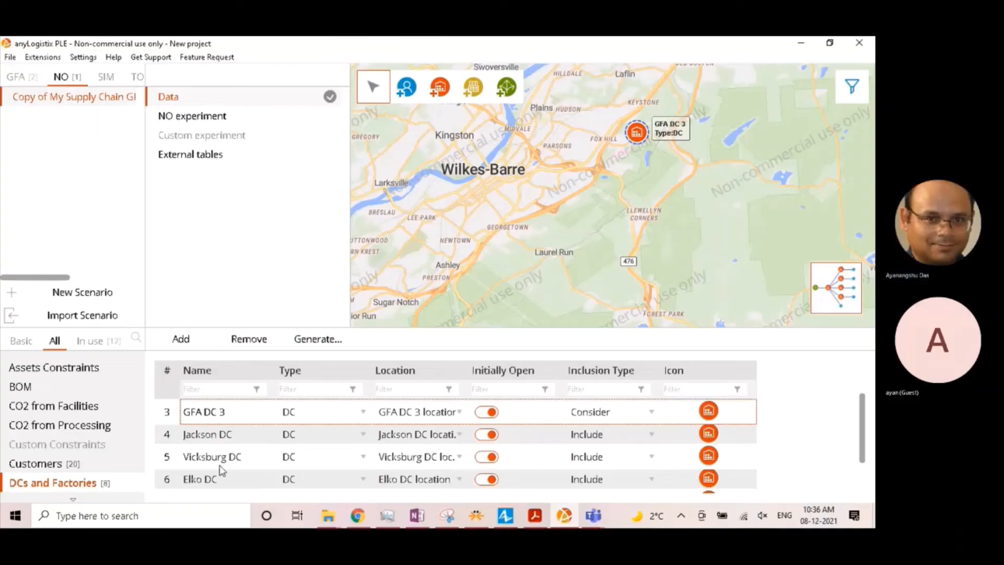
# - Rename the GFA DC 3 site as Wilkes-Barre DC
pyautogui.doubleClick(224, 412)
pyautogui.hotkey('ctrl', 'a')
pyautogui.write('Wilkes-Barre DC')
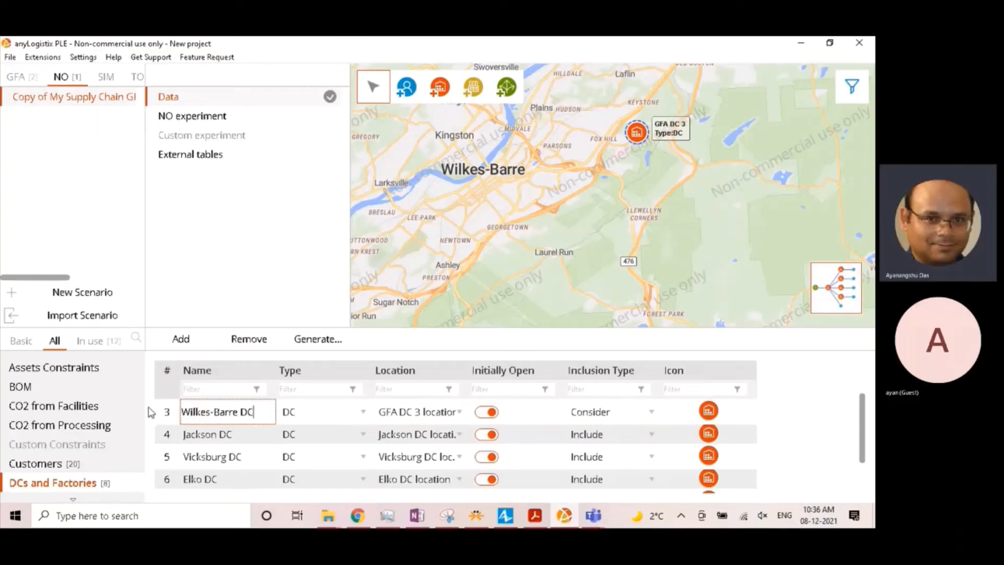
pyautogui.press('Return')
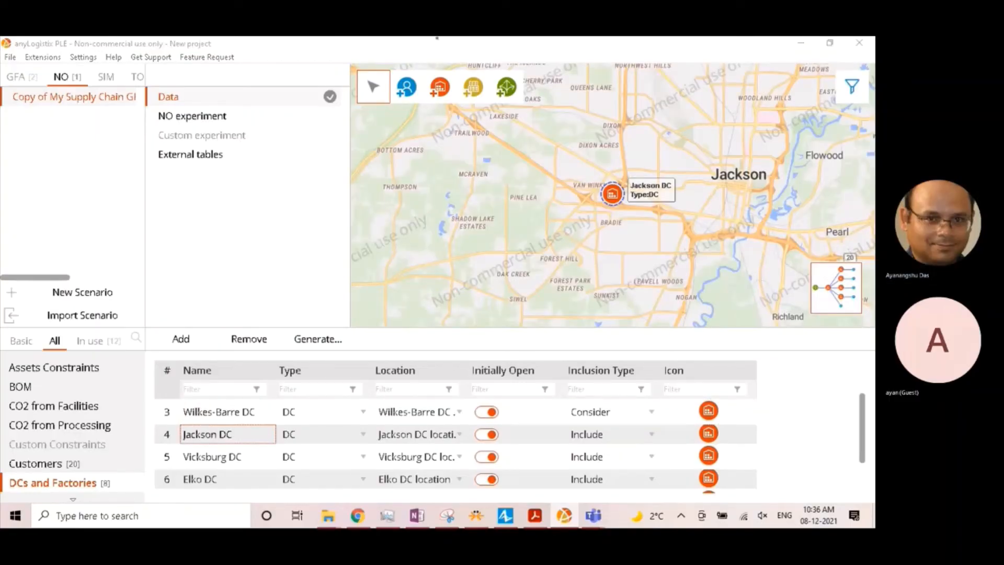
# - Examine all DC and customer locations across the United States on the map and review the list of sites
pyautogui.hotkey('alt', 'Tab')
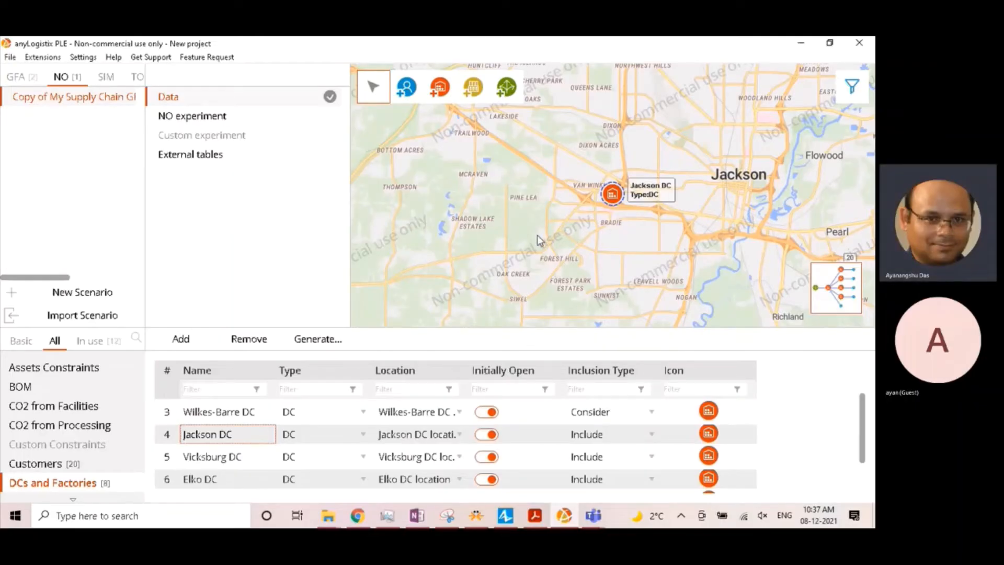
pyautogui.scroll(-2, 541, 241)
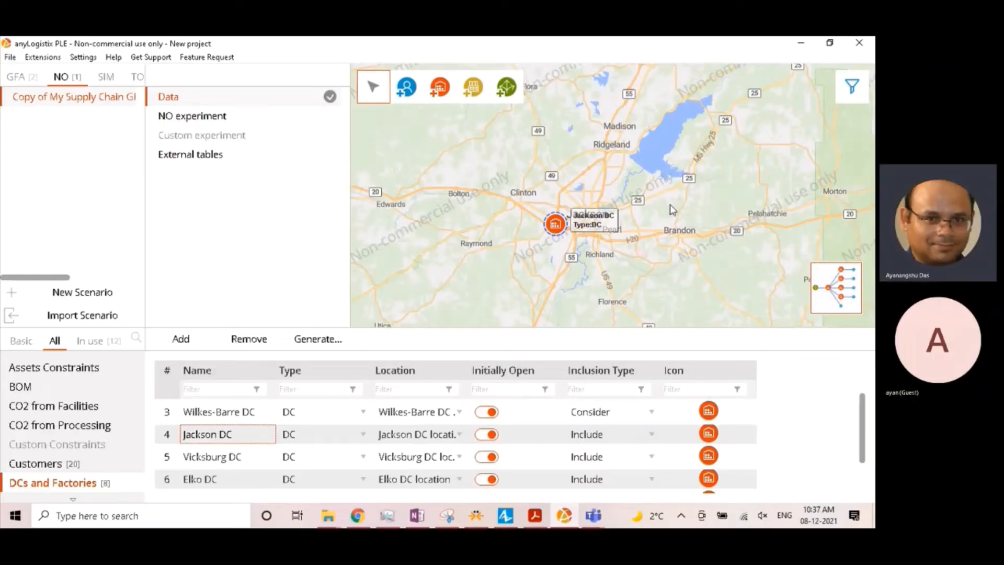
pyautogui.scroll(-4, 460, 220)
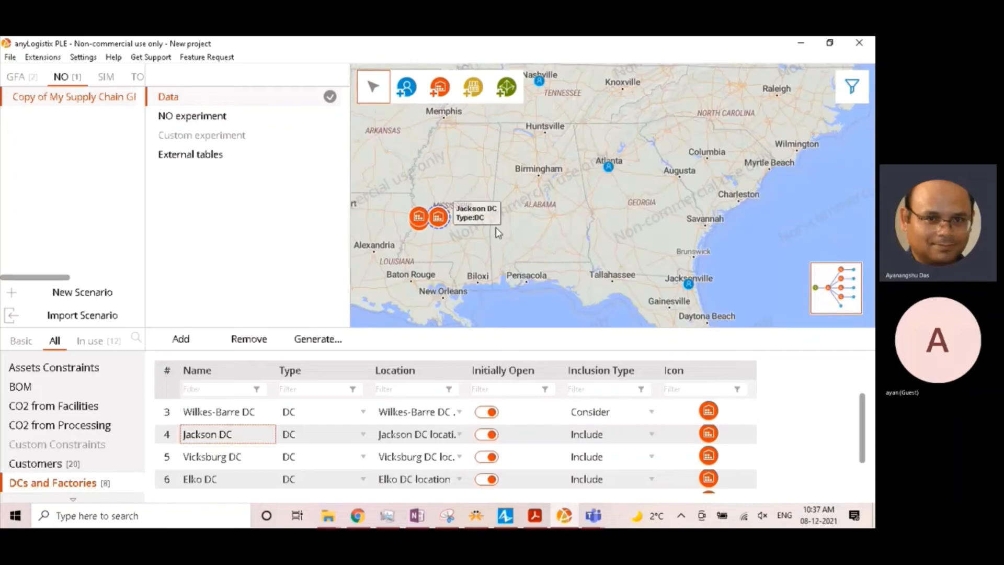
pyautogui.moveTo(469, 247); pyautogui.dragTo(584, 247)
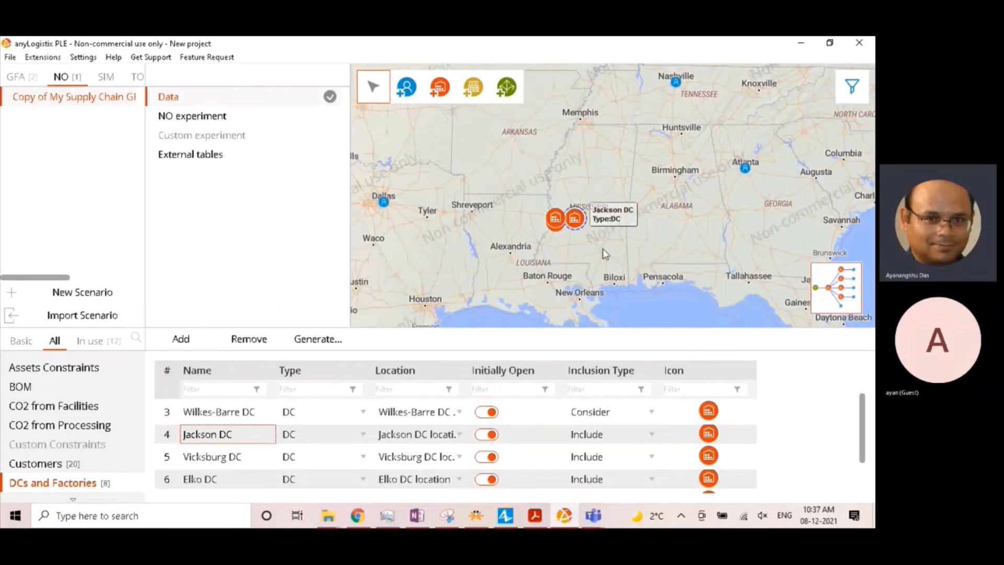
pyautogui.scroll(-3, 604, 250)
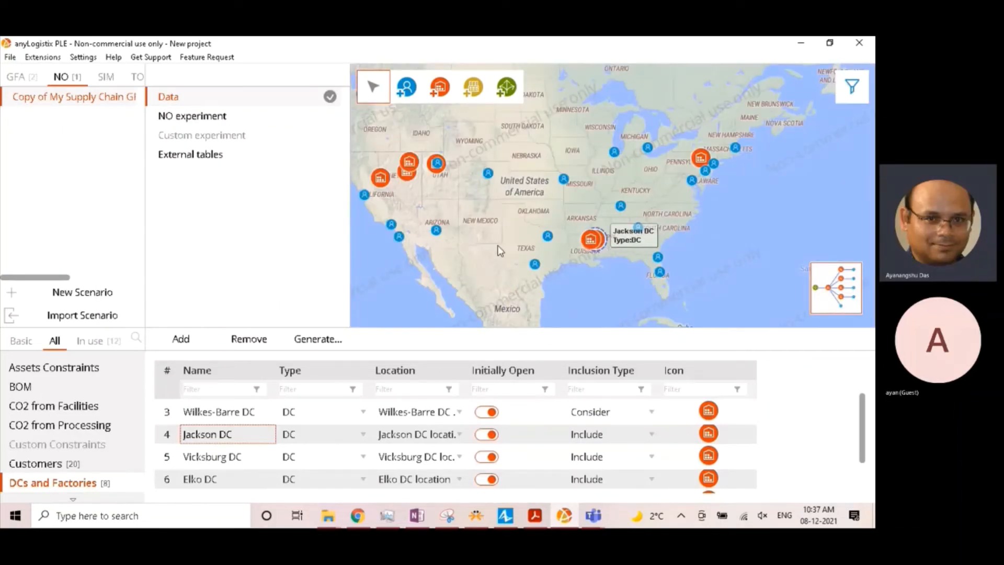
pyautogui.press('super+shift+s')
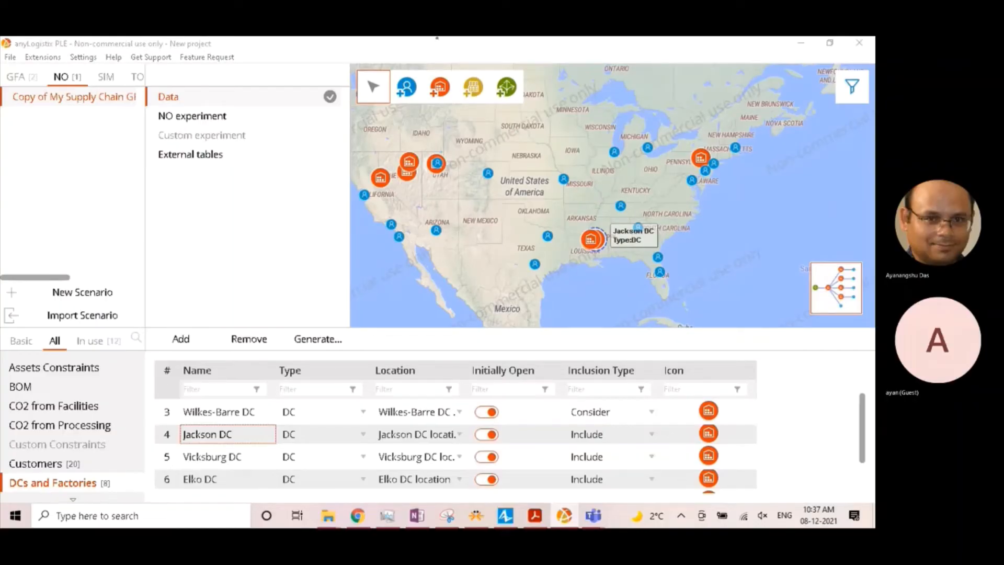
pyautogui.click(115, 239)
pyautogui.press('super+shift+s')
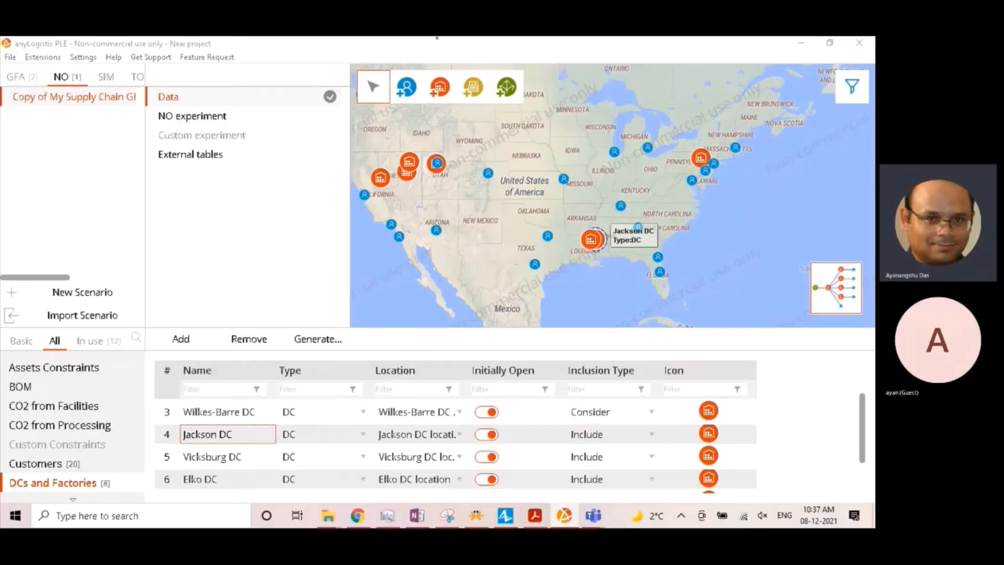
pyautogui.scroll(-2, 285, 440)
pyautogui.press('super+shift+s')
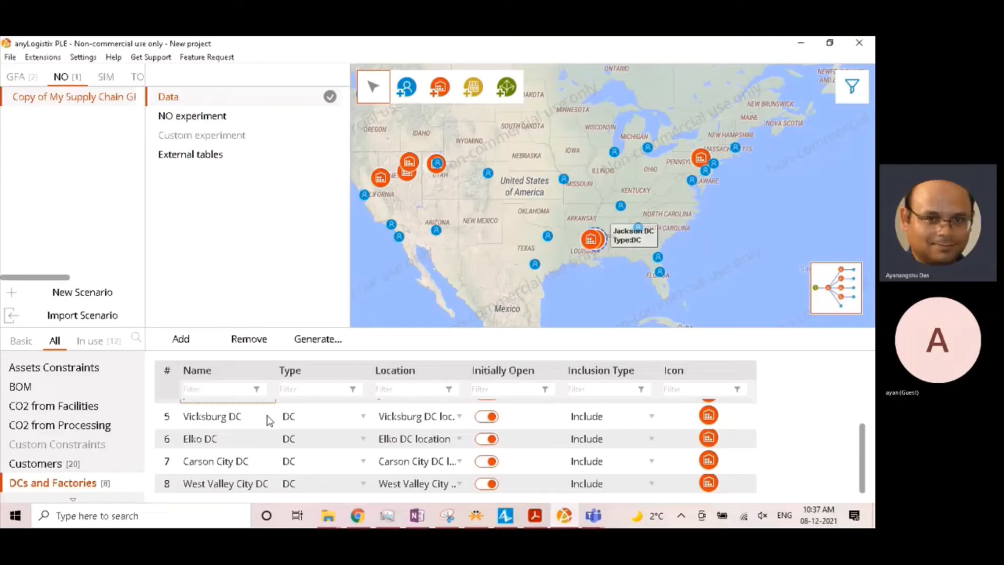
pyautogui.scroll(3, 285, 461)
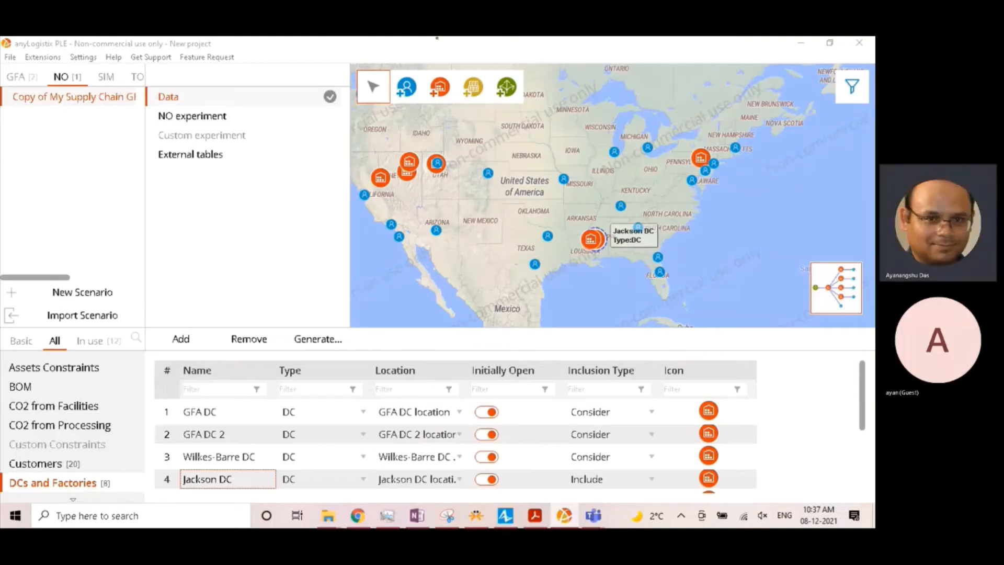
# - Set the inclusion type of GFA DC and GFA DC 2 to Exclude
pyautogui.click(430, 376)
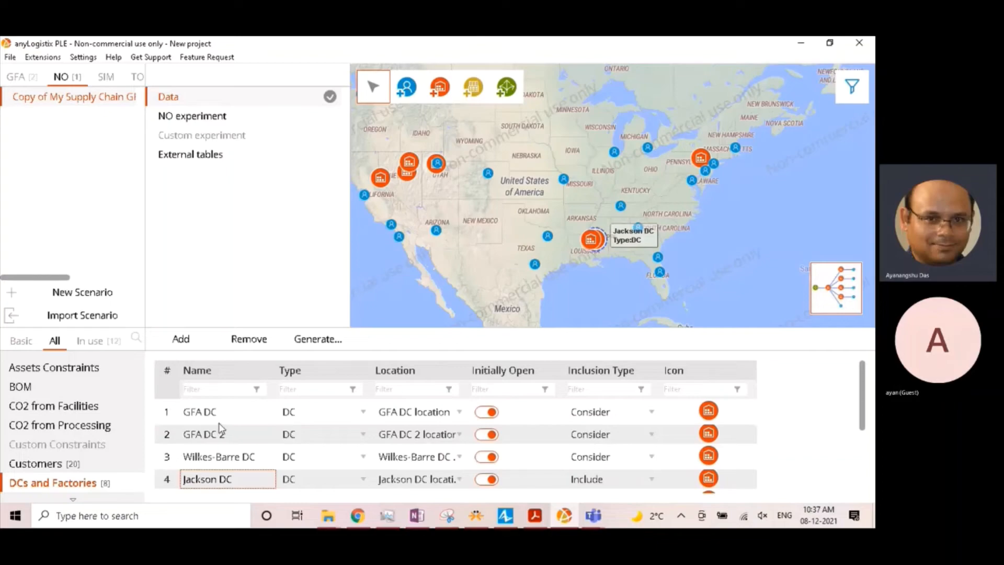
pyautogui.click(651, 412)
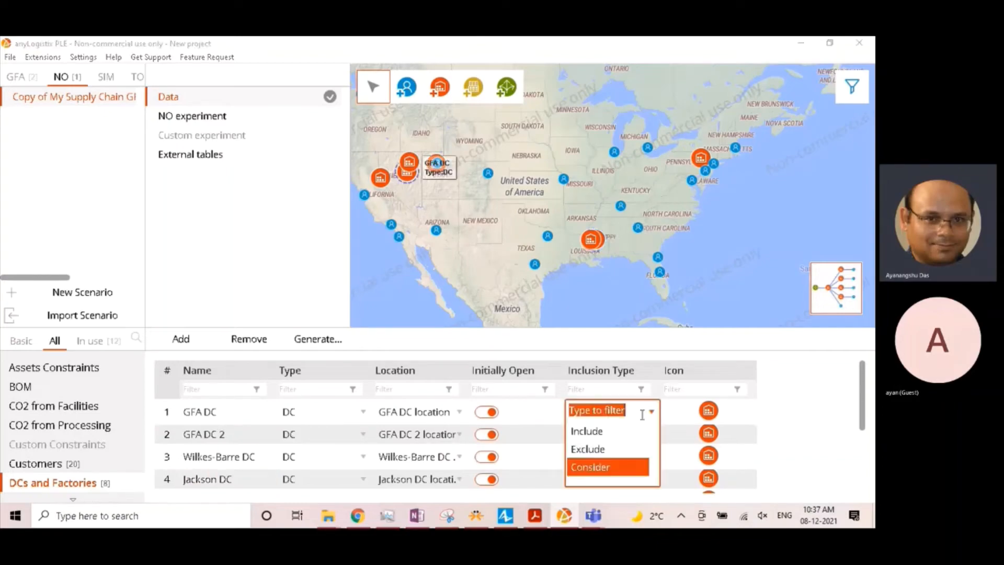
pyautogui.click(596, 448)
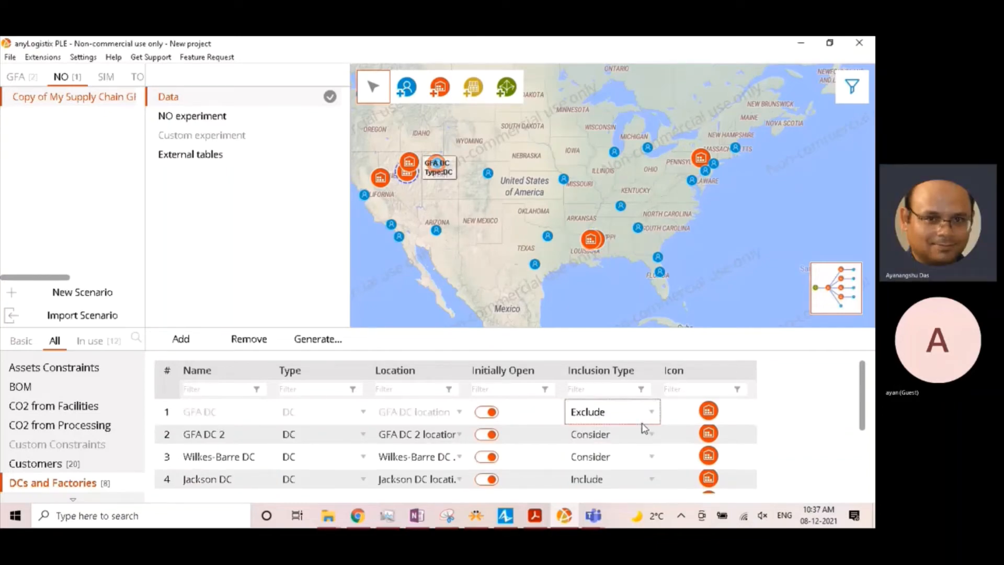
pyautogui.click(611, 435)
pyautogui.click(588, 475)
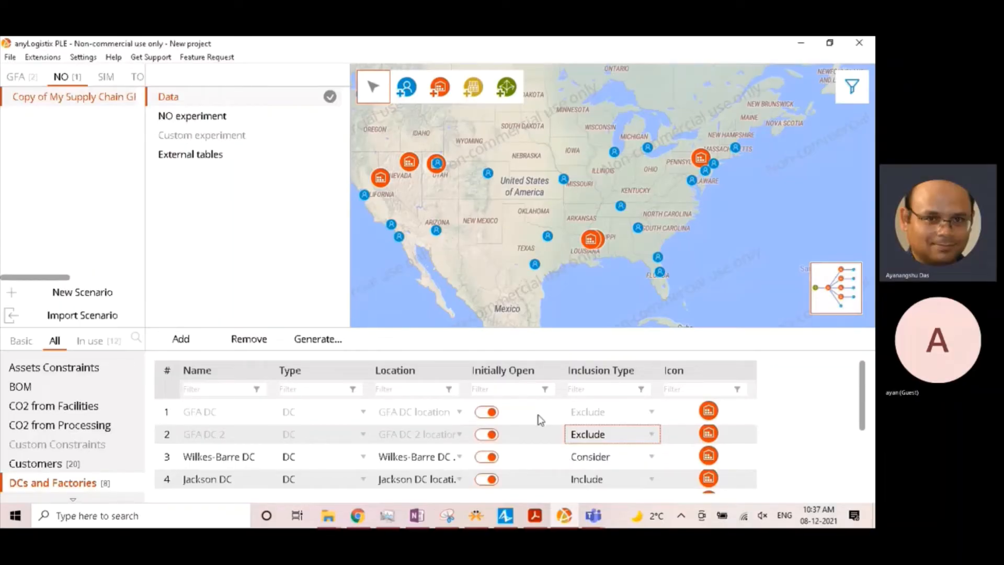
# - Set the inclusion type of the Jackson, Vicksburg, Elko, Carson City and West Valley City DCs to Consider in one batch edit
pyautogui.scroll(-1, 615, 430)
pyautogui.scroll(1, 620, 429)
pyautogui.scroll(-2, 617, 479)
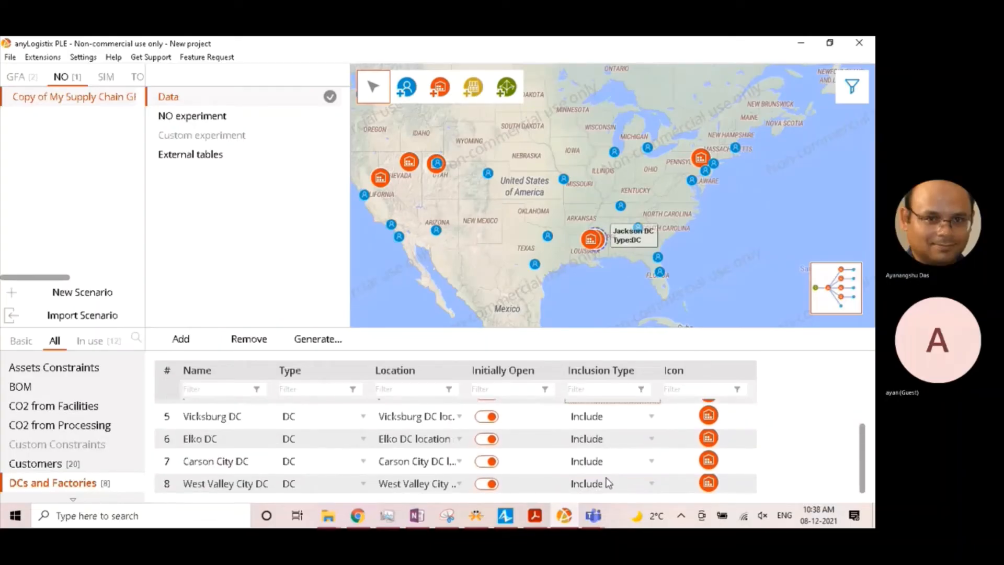
pyautogui.keyDown('shift'); pyautogui.click(606, 476); pyautogui.keyUp('shift')
pyautogui.rightClick(605, 477)
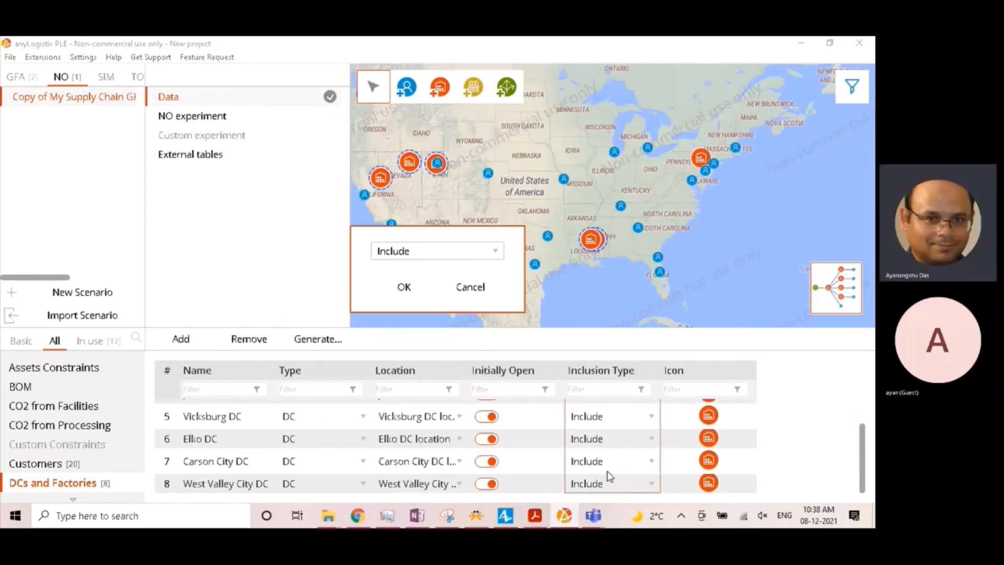
pyautogui.click(444, 254)
pyautogui.click(405, 307)
pyautogui.click(406, 286)
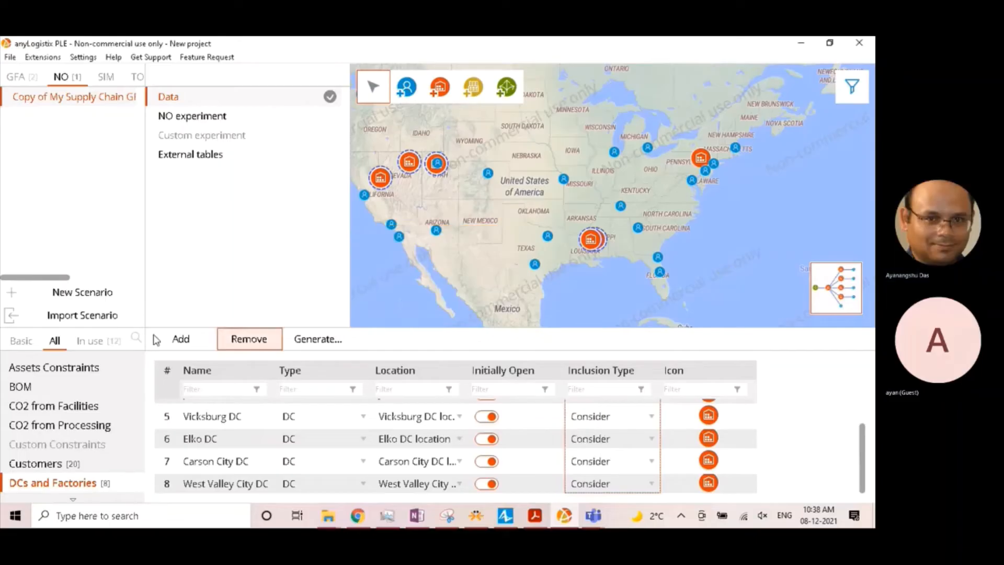
pyautogui.scroll(1, 652, 475)
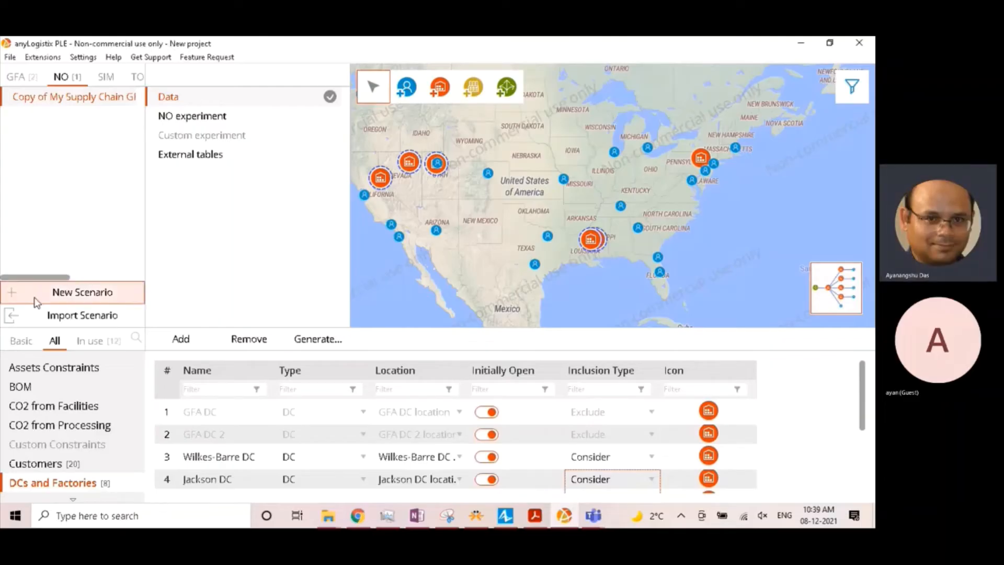
# - Add a new entry to the Groups table and name it GFA DC alternatives
pyautogui.scroll(-1, 83, 468)
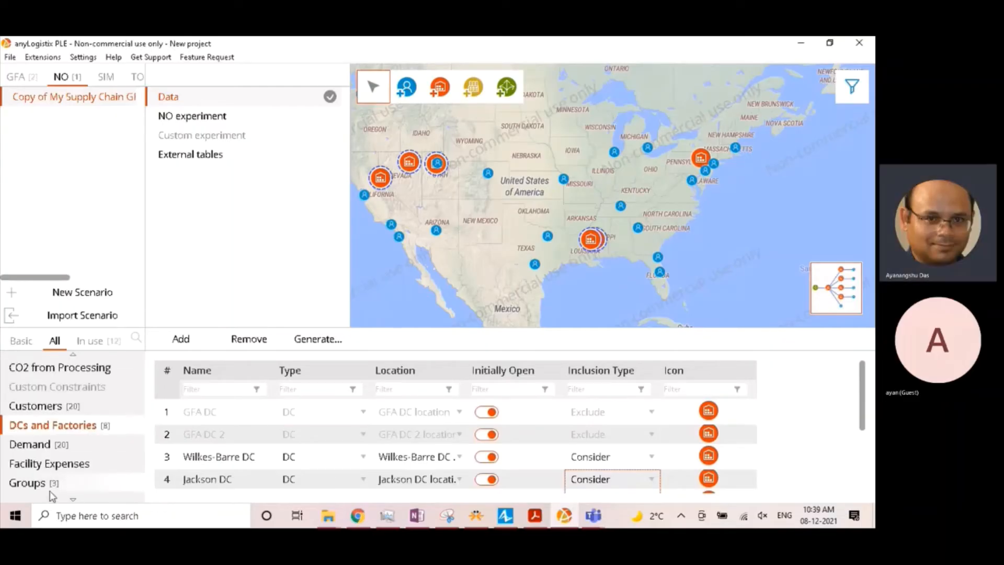
pyautogui.click(69, 484)
pyautogui.press('super+shift+s')
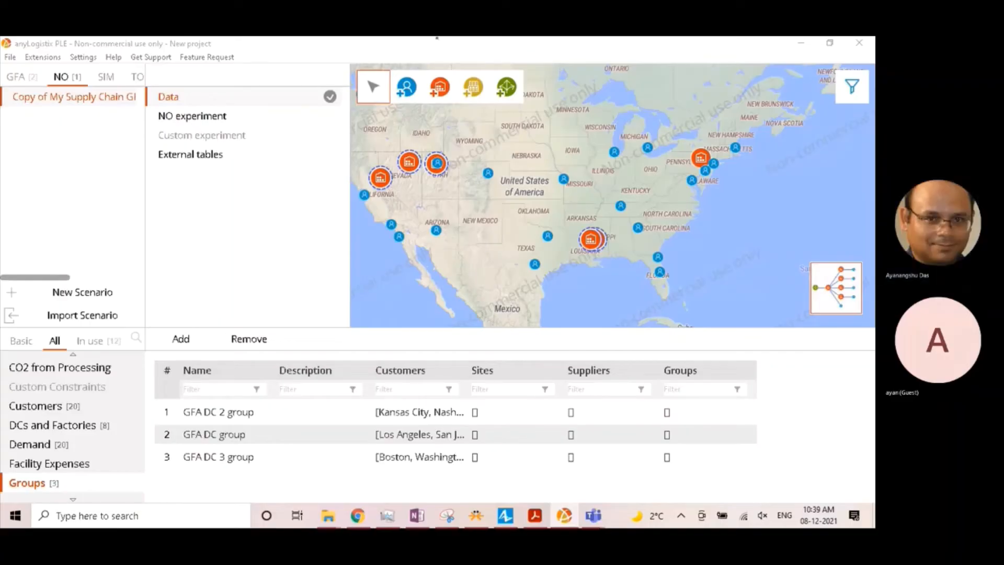
pyautogui.click(78, 226)
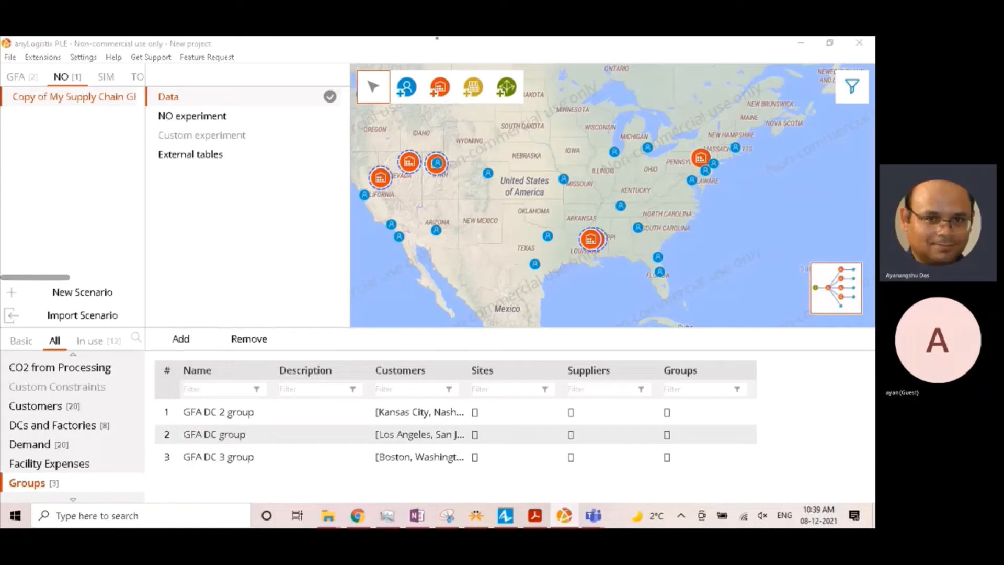
pyautogui.click(149, 287)
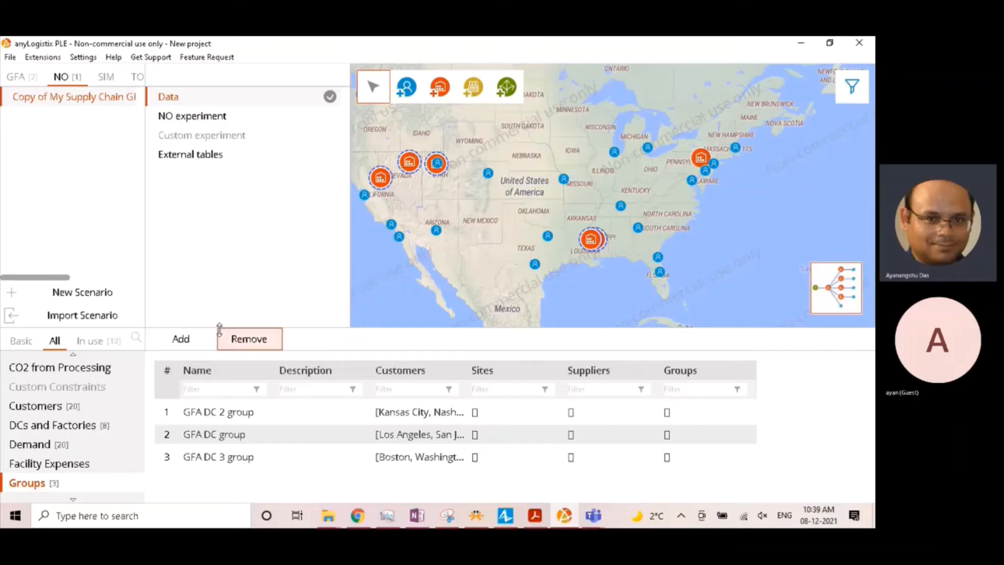
pyautogui.click(181, 339)
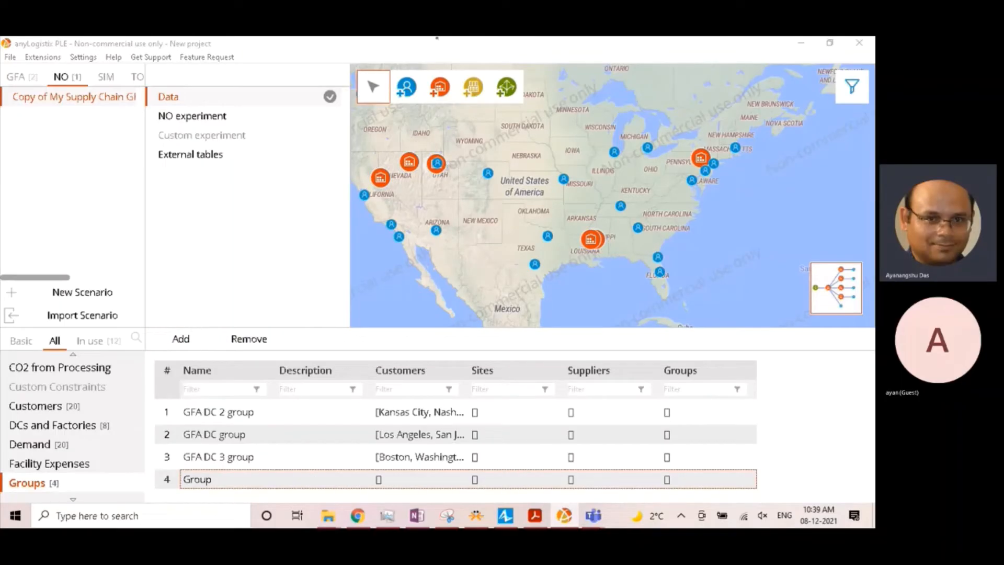
pyautogui.doubleClick(214, 480)
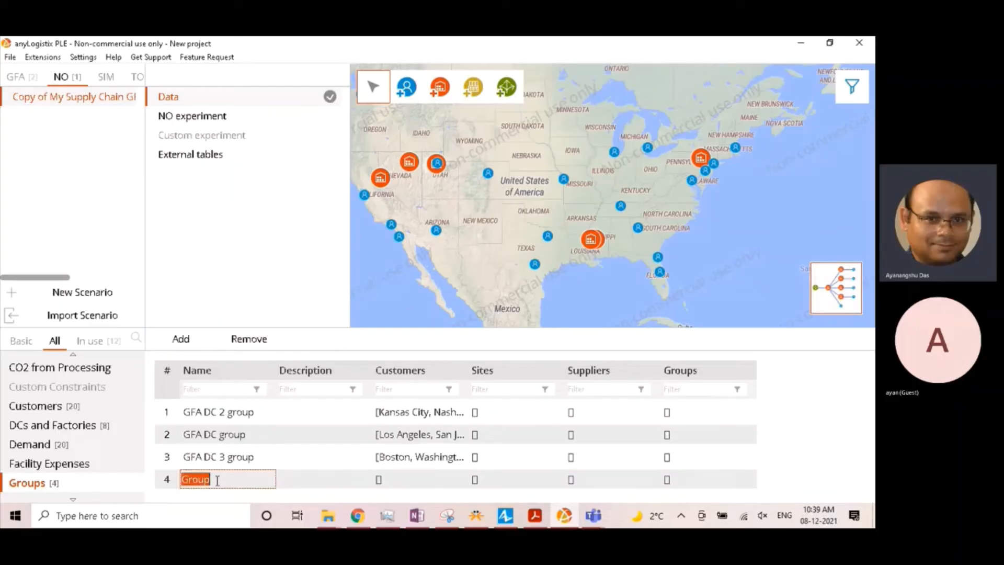
pyautogui.write('GFA DC alternatives')
pyautogui.press('Return')
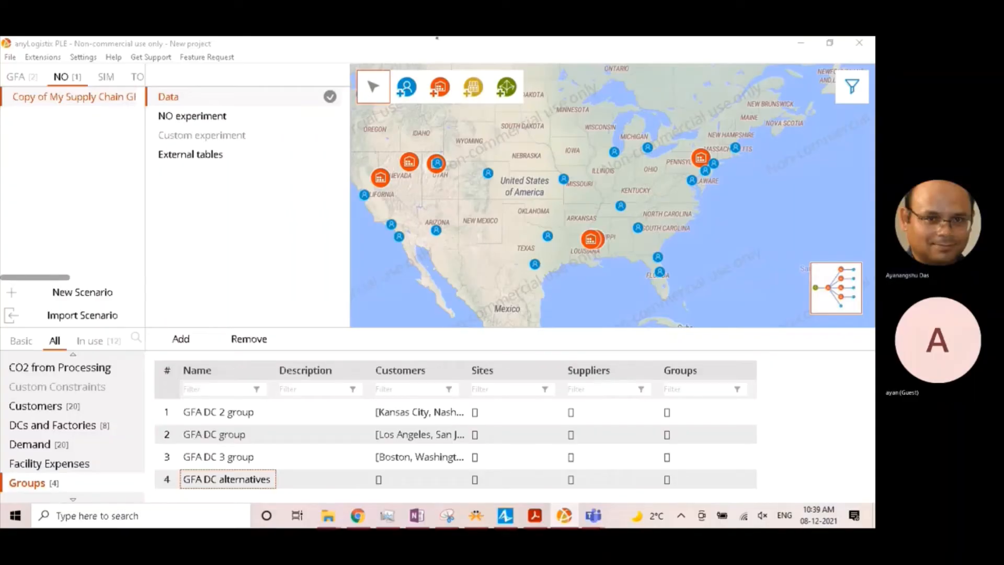
# - Include Elko DC, Carson City DC and West Valley City DC as the sites of the GFA DC alternatives group
pyautogui.doubleClick(520, 481)
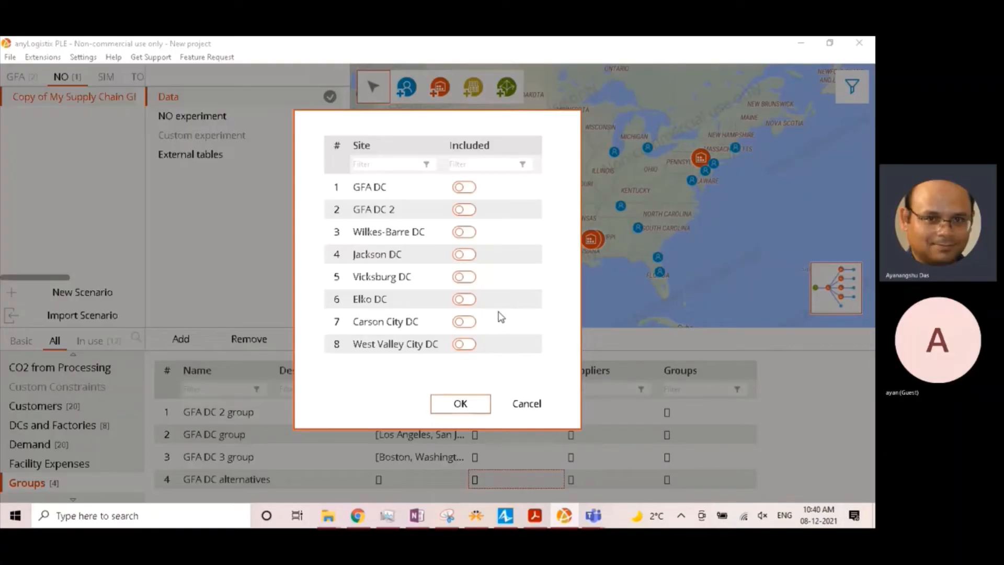
pyautogui.click(468, 299)
pyautogui.click(469, 321)
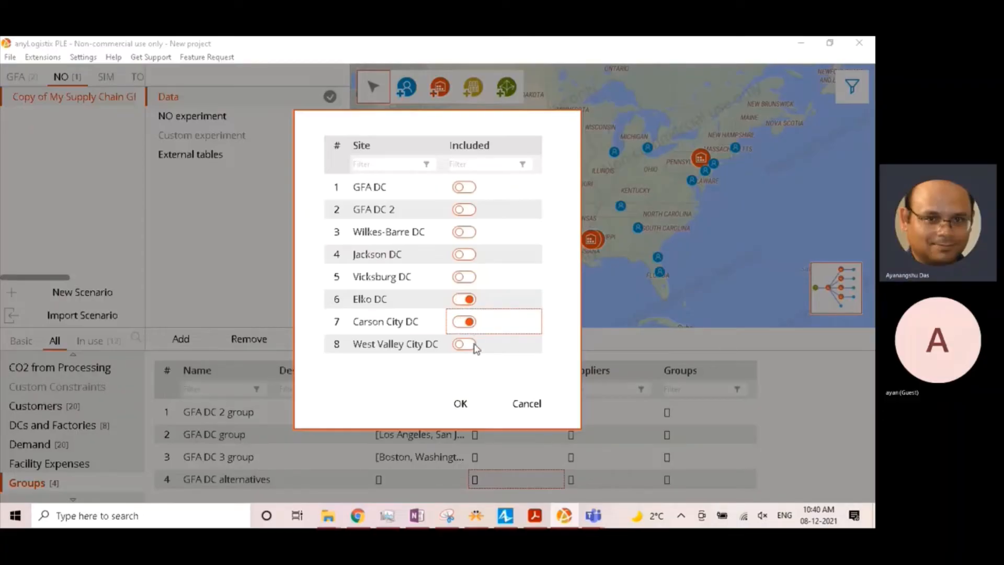
pyautogui.click(473, 344)
pyautogui.click(460, 403)
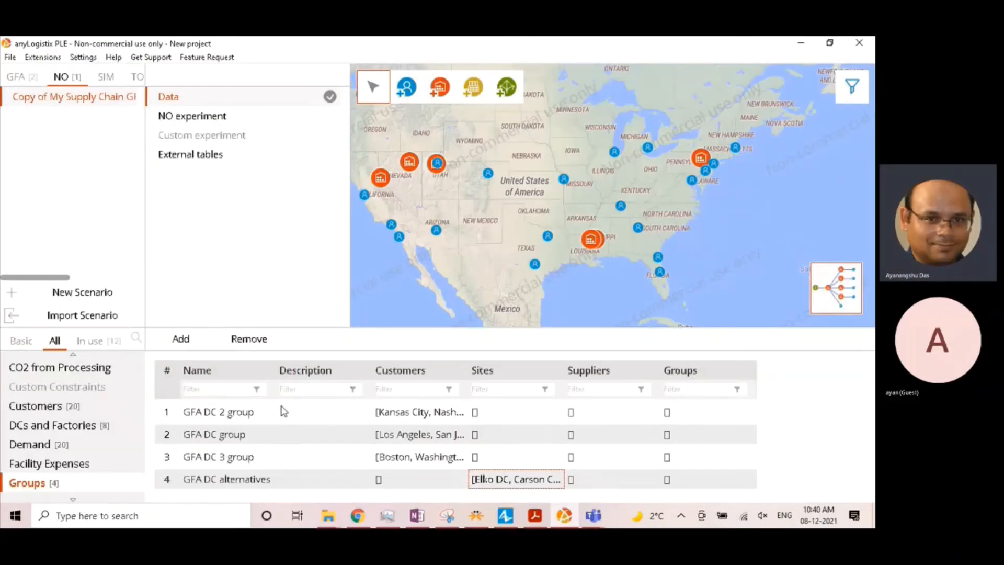
# - Add another group and name it GFA DC 2 alternatives
pyautogui.click(180, 339)
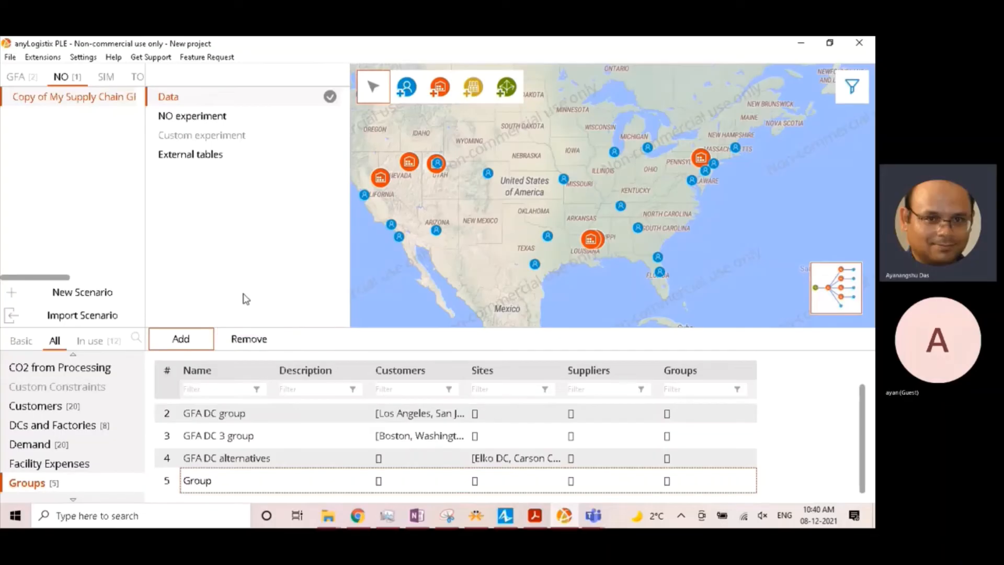
pyautogui.doubleClick(212, 488)
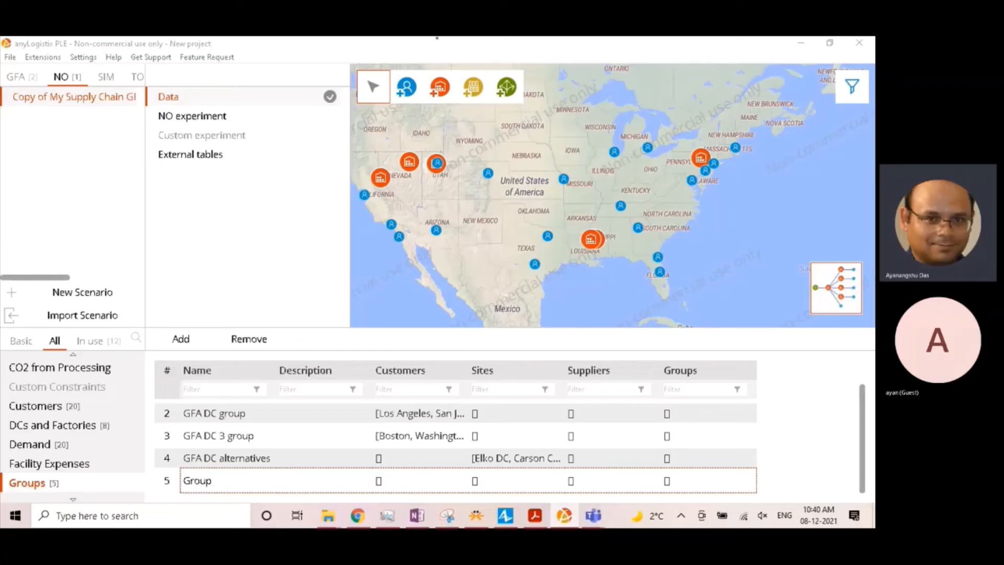
pyautogui.doubleClick(205, 481)
pyautogui.write('GFA DC 2 alternatives')
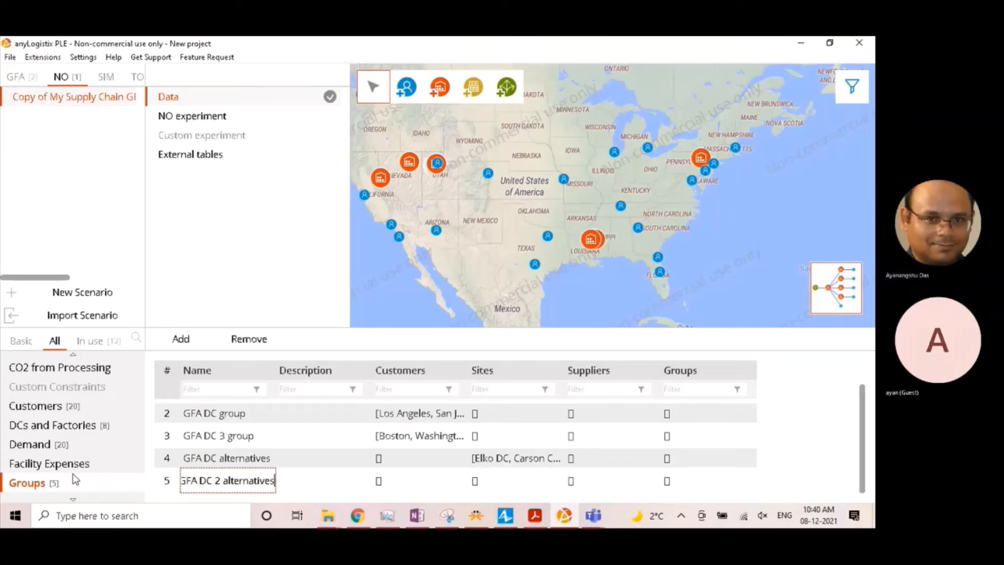
# - Include Jackson DC and Vicksburg DC as the sites of the GFA DC 2 alternatives group
pyautogui.click(534, 484)
pyautogui.click(529, 479)
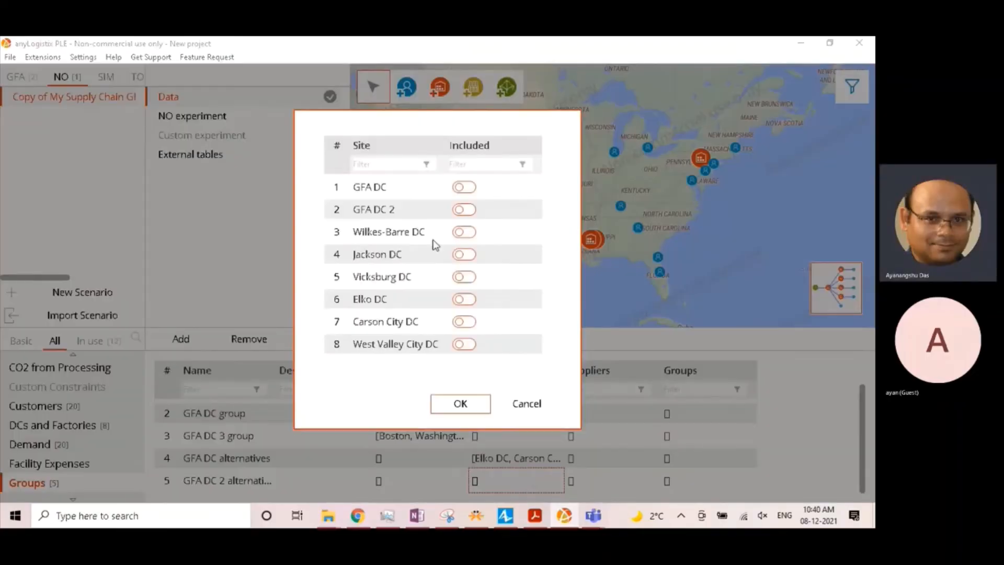
pyautogui.click(471, 256)
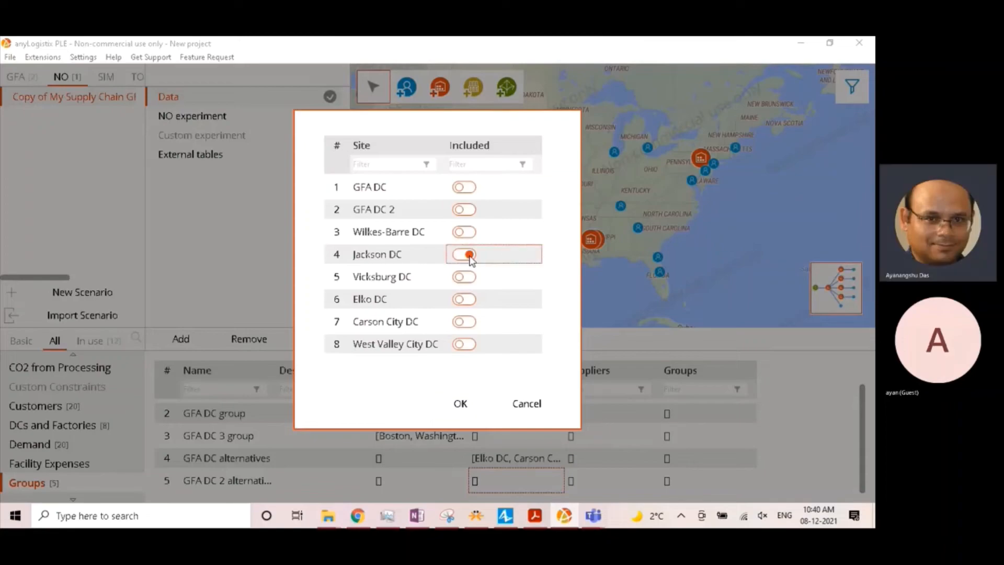
pyautogui.click(467, 278)
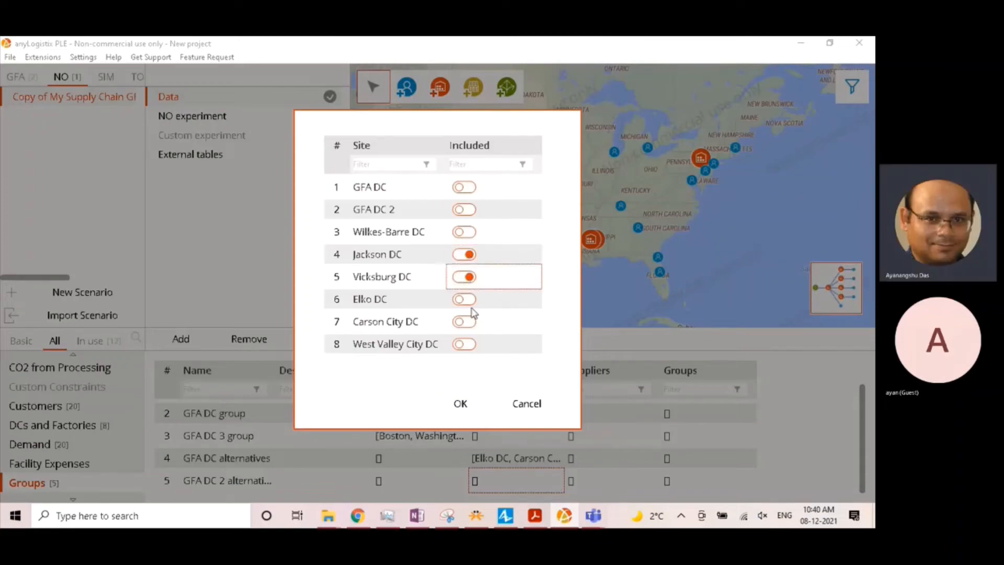
pyautogui.click(460, 404)
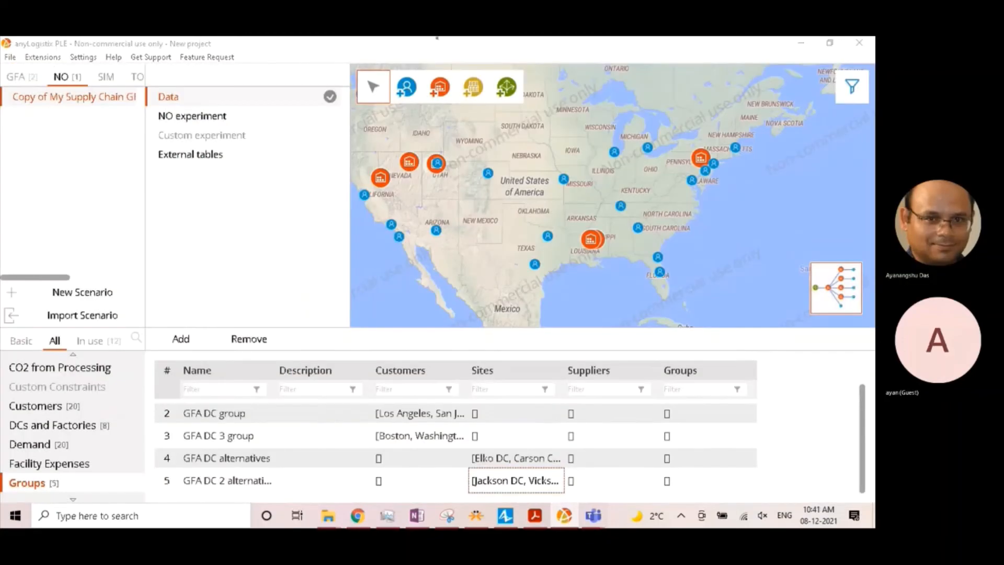
# - Add an entry to the Assets Constraints table and assign it to the GFA DC alternatives group
pyautogui.scroll(2, 372, 440)
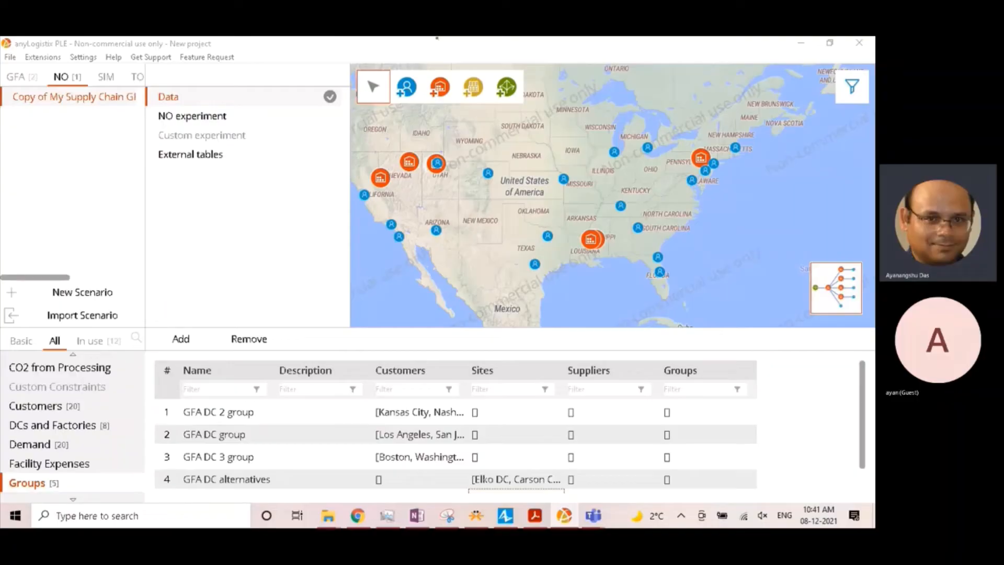
pyautogui.scroll(3, 63, 418)
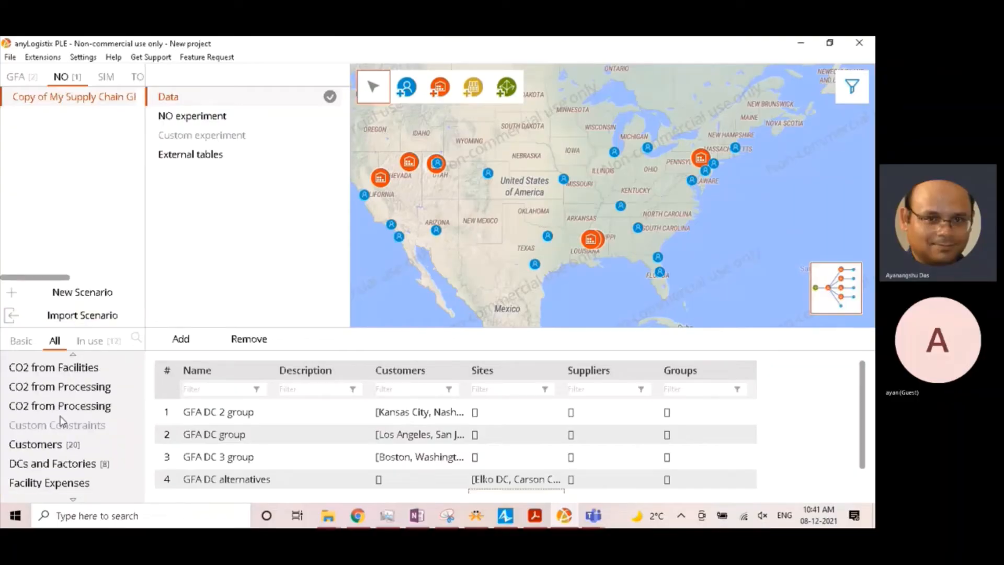
pyautogui.click(79, 367)
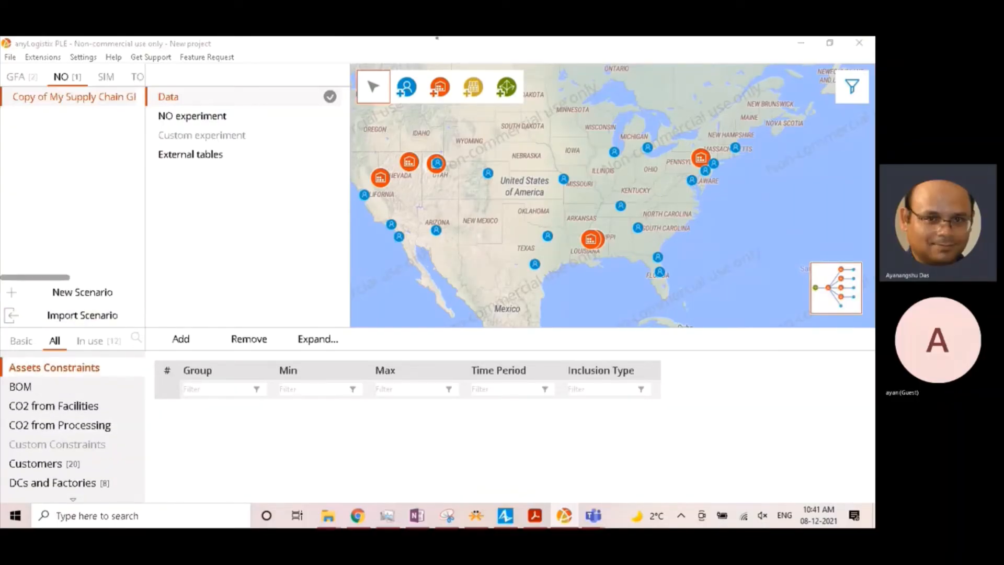
pyautogui.click(183, 345)
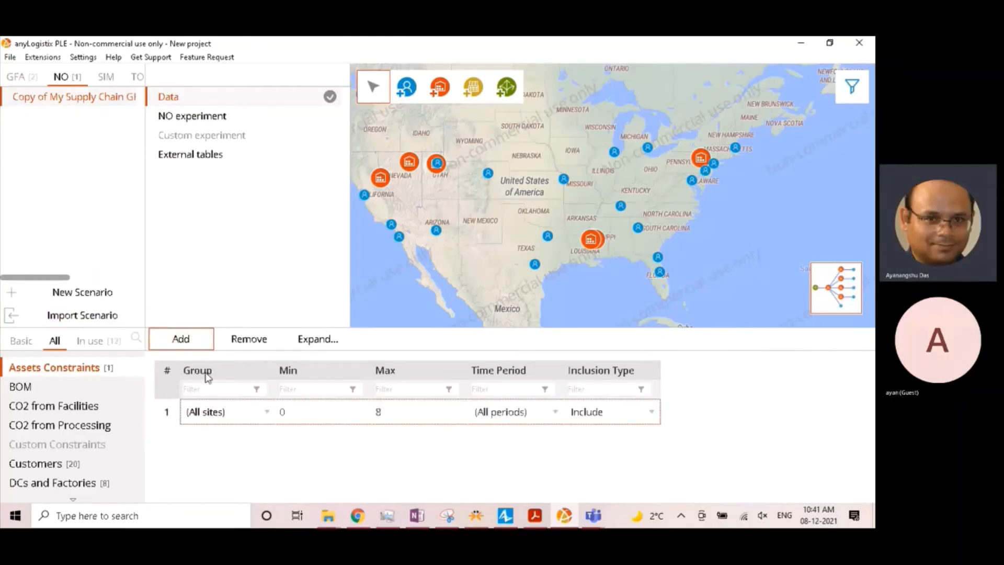
pyautogui.click(215, 418)
pyautogui.click(215, 417)
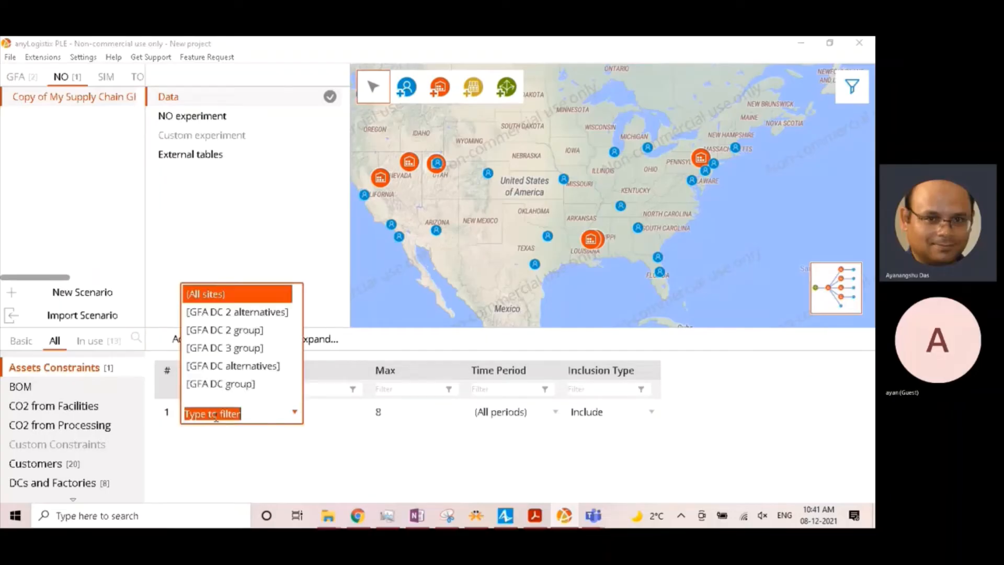
pyautogui.click(247, 367)
# - Set both the minimum and maximum number of sites for the GFA DC alternatives constraint to 1
pyautogui.click(305, 411)
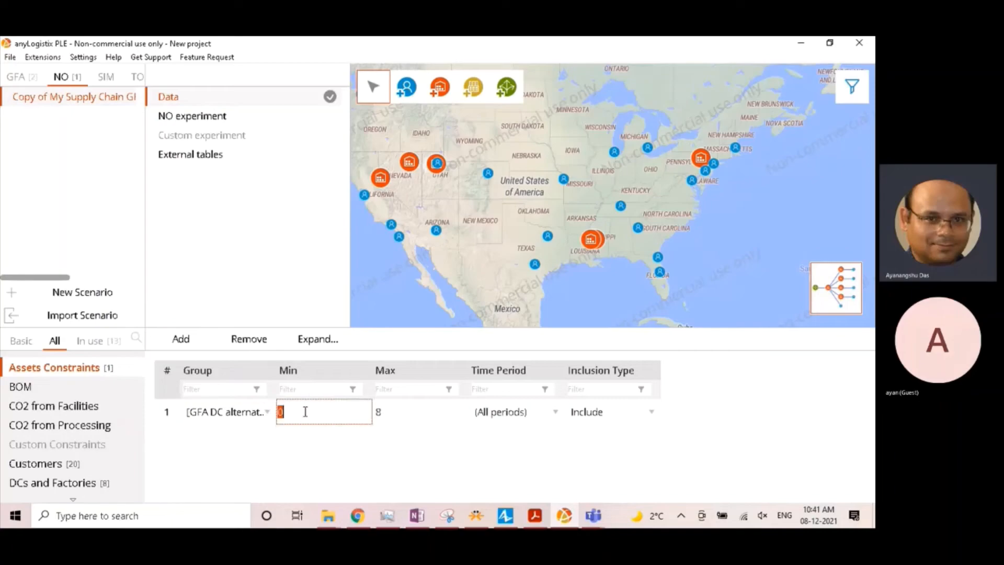
pyautogui.write('1')
pyautogui.click(385, 414)
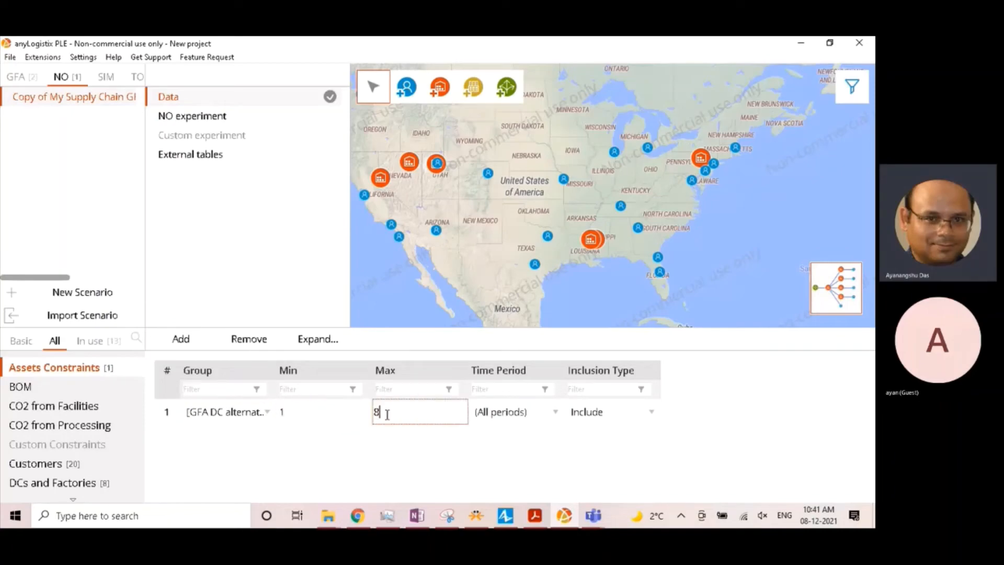
pyautogui.write('1')
# - Add a second assets constraint for the GFA DC 2 alternatives group with minimum 1 and maximum 1
pyautogui.click(179, 340)
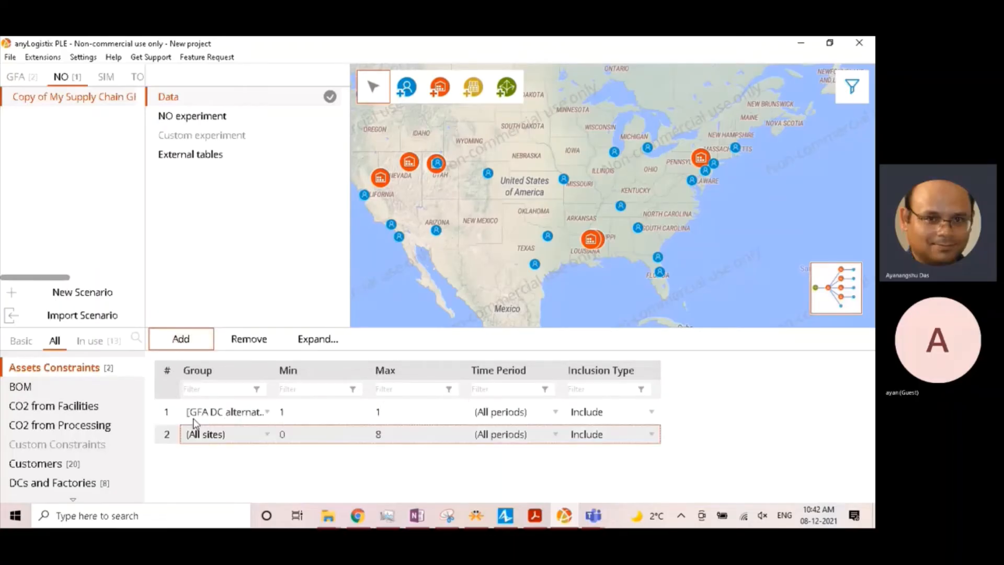
pyautogui.click(199, 434)
pyautogui.click(248, 345)
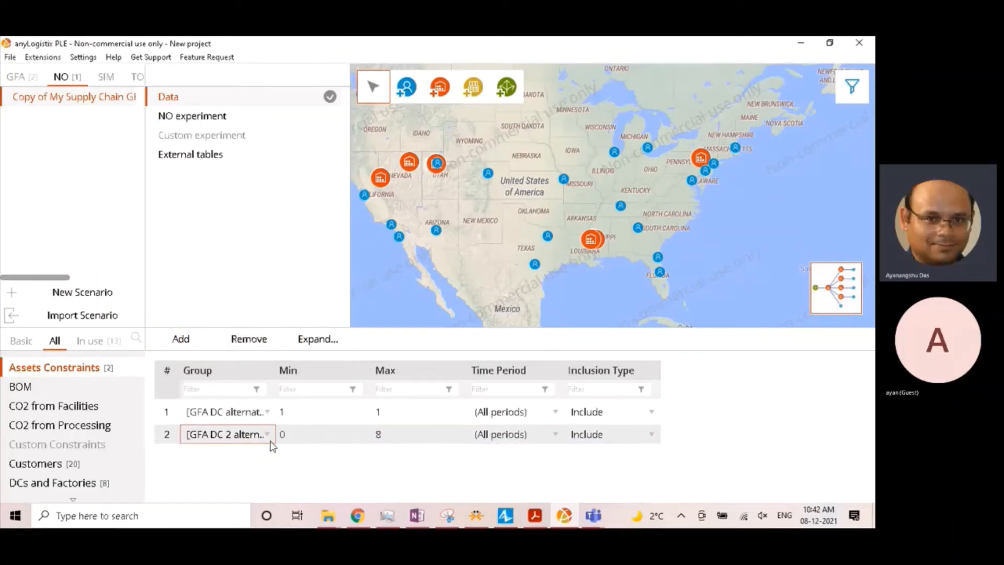
pyautogui.click(314, 435)
pyautogui.write('1')
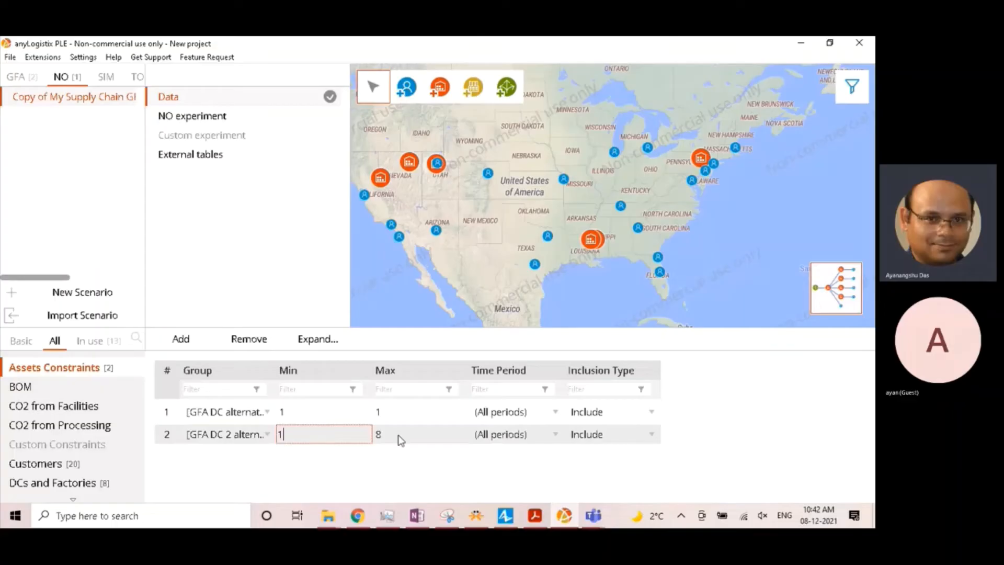
pyautogui.click(406, 435)
pyautogui.write('1')
pyautogui.click(204, 269)
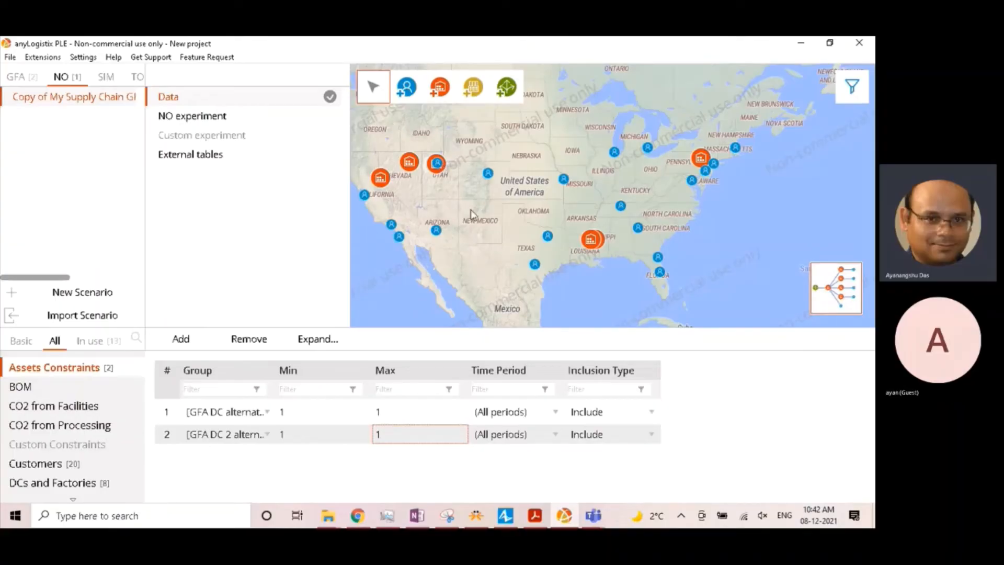
# - Place a supplier on the map at the port terminal just west of Long Beach
pyautogui.scroll(2, 591, 276)
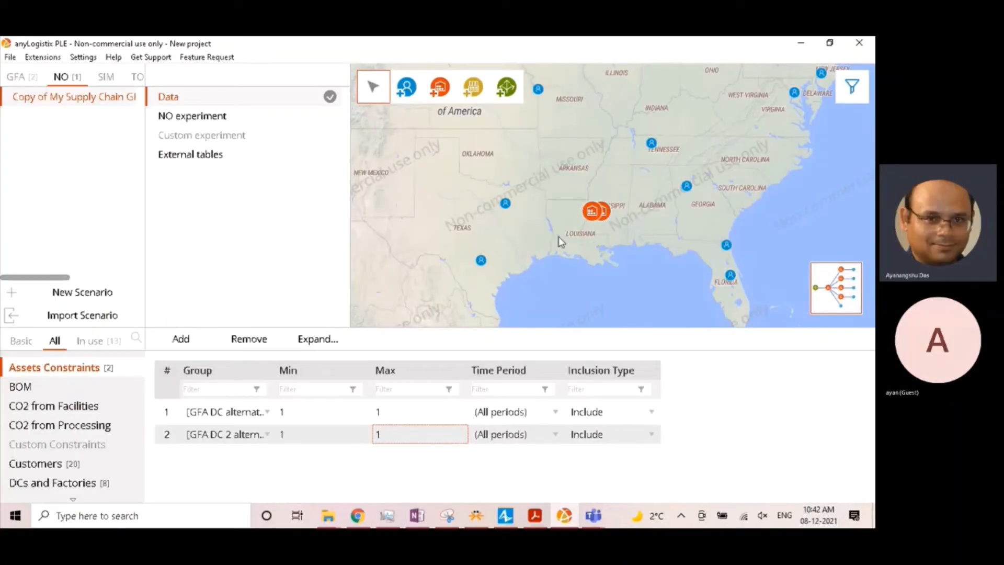
pyautogui.scroll(-2, 520, 233)
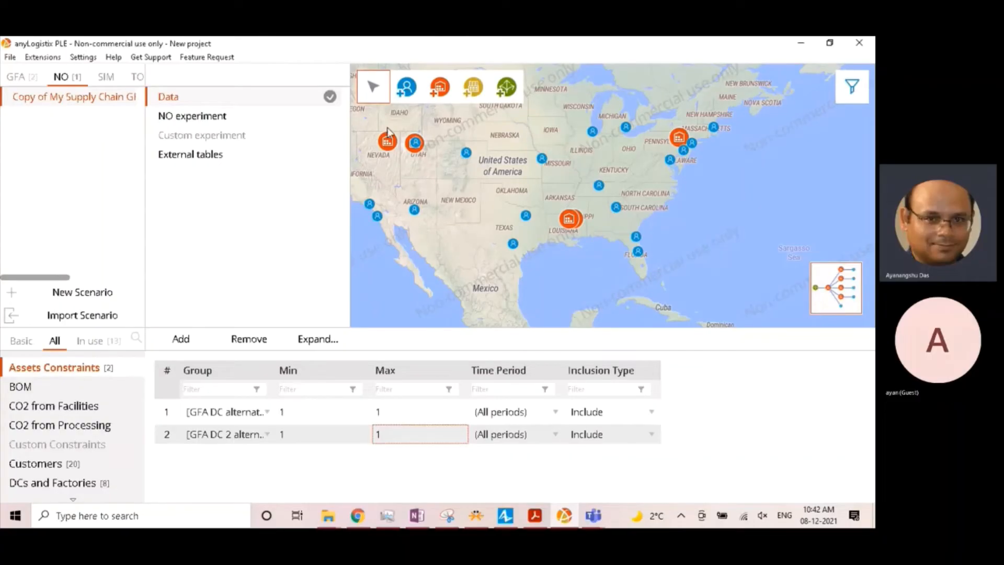
pyautogui.scroll(-1, 466, 211)
pyautogui.scroll(1, 462, 214)
pyautogui.scroll(1, 383, 218)
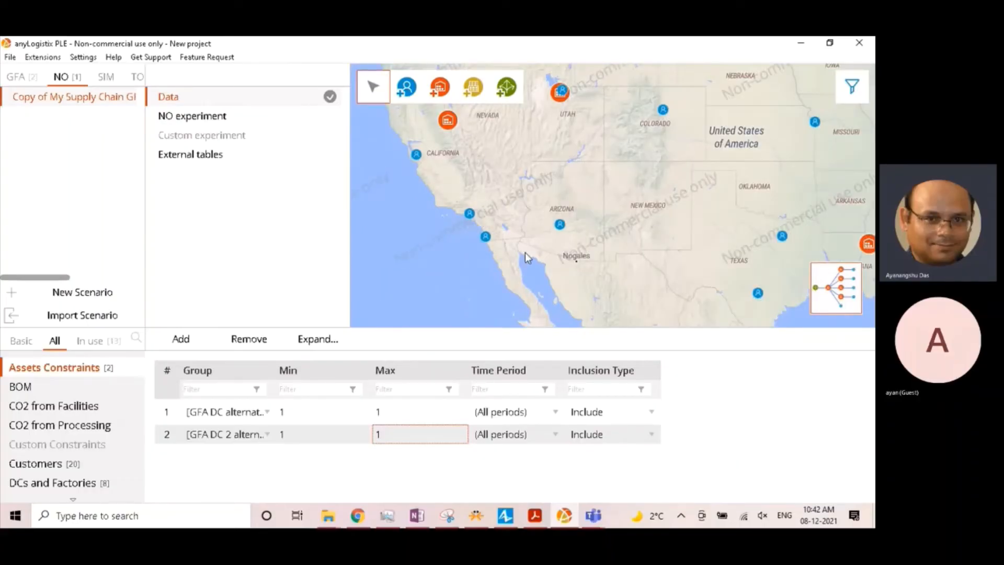
pyautogui.scroll(1, 452, 197)
pyautogui.scroll(1, 454, 210)
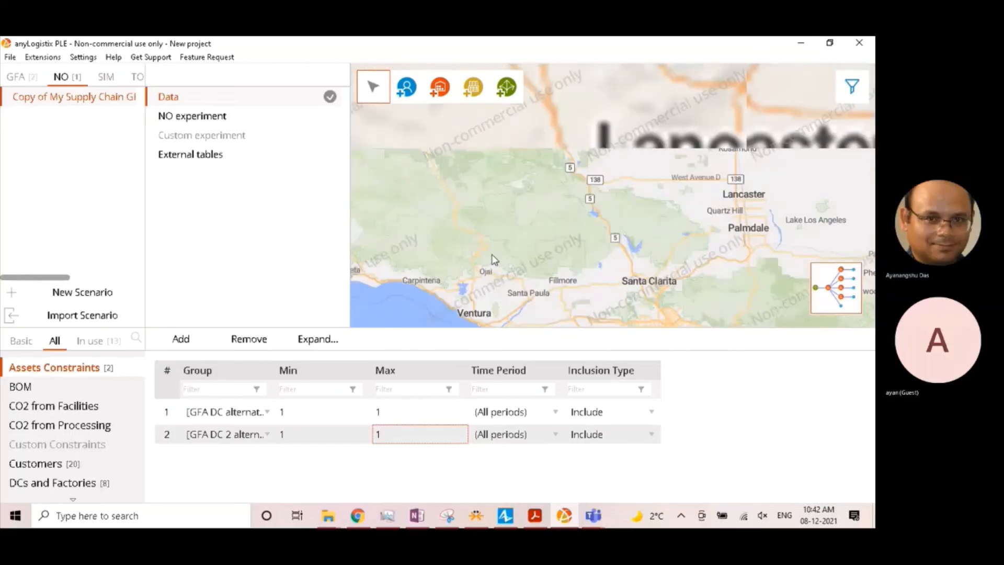
pyautogui.scroll(2, 501, 265)
pyautogui.click(503, 89)
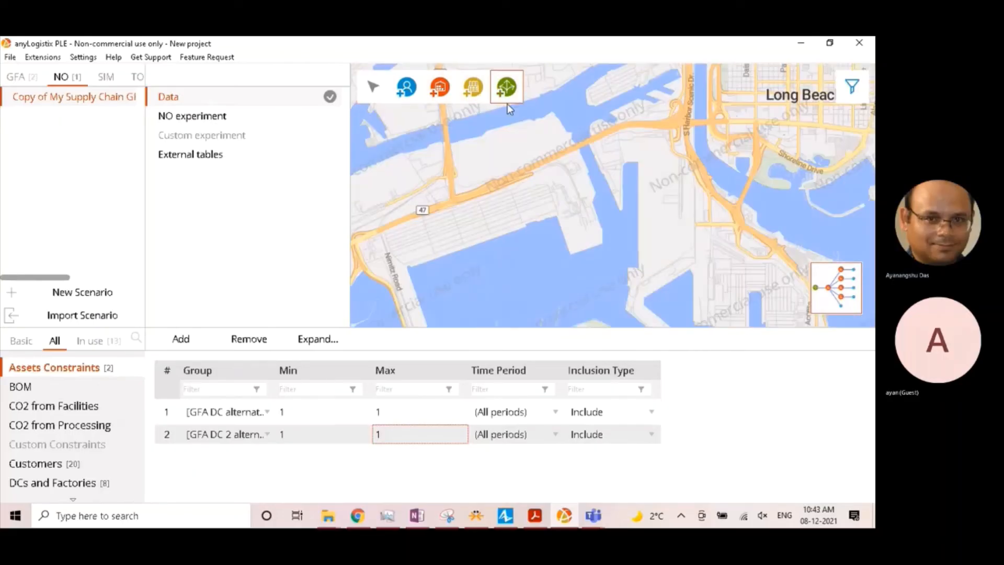
pyautogui.click(523, 205)
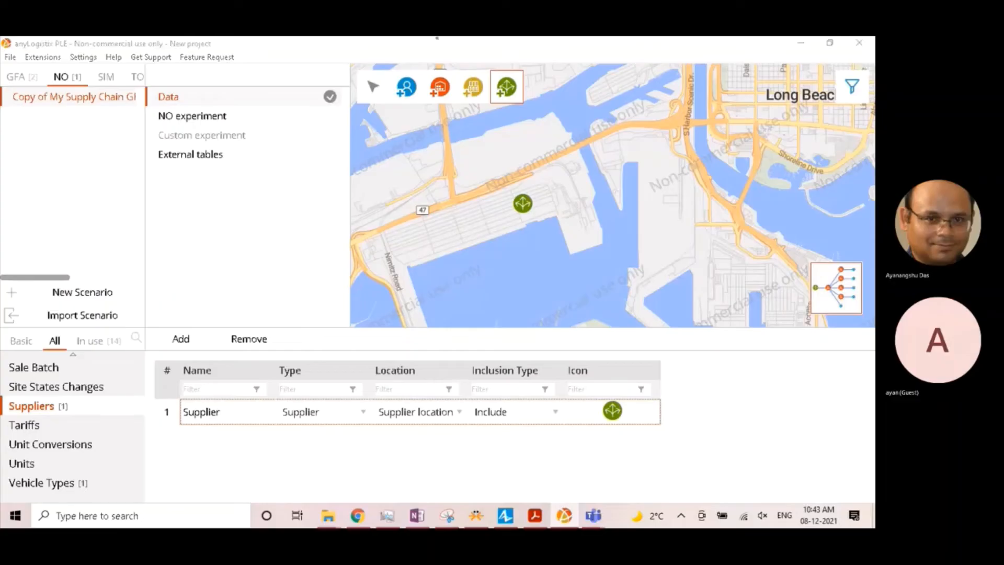
pyautogui.click(373, 88)
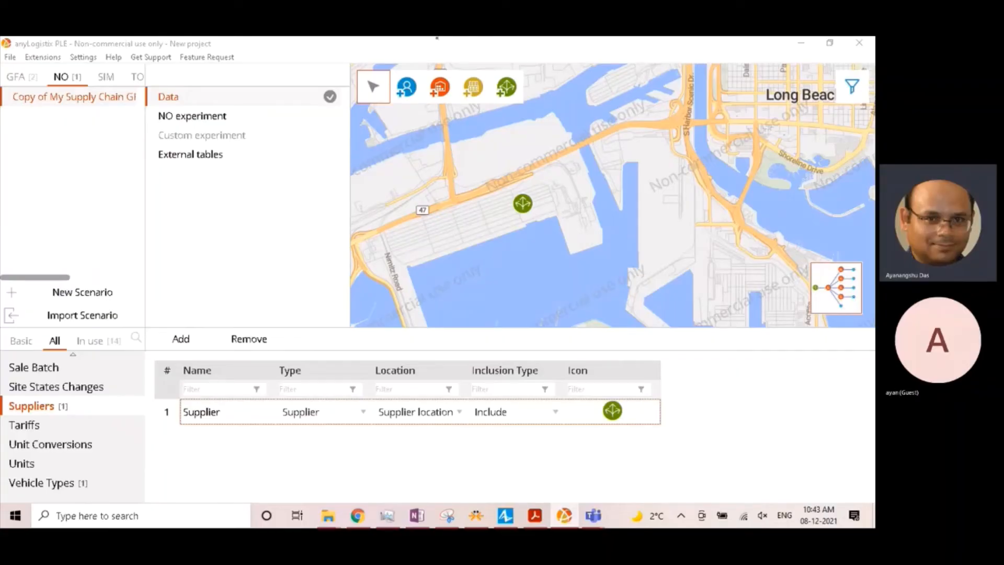
# - Rename the new supplier as Port of LA
pyautogui.click(198, 408)
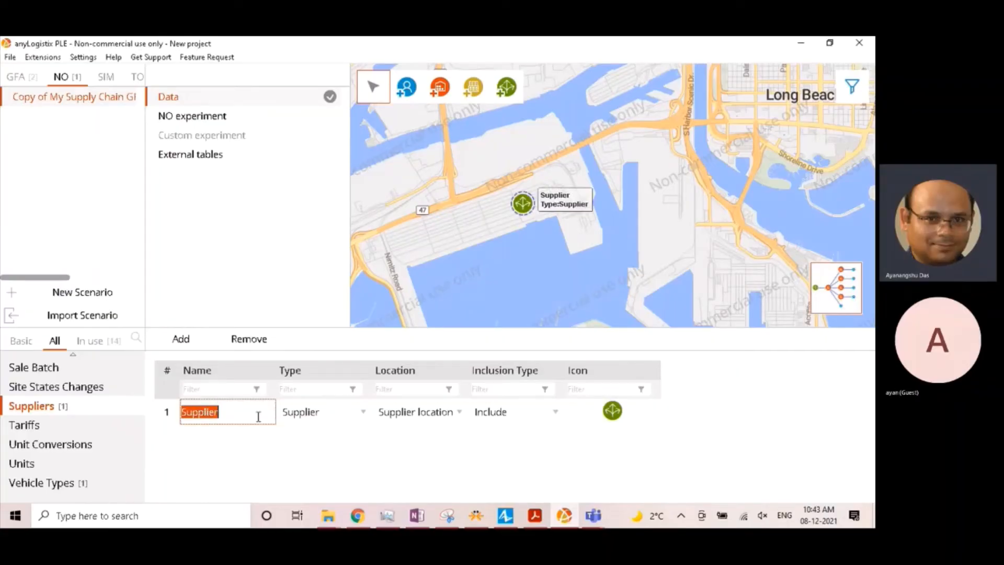
pyautogui.write('Port of LA')
pyautogui.press('Return')
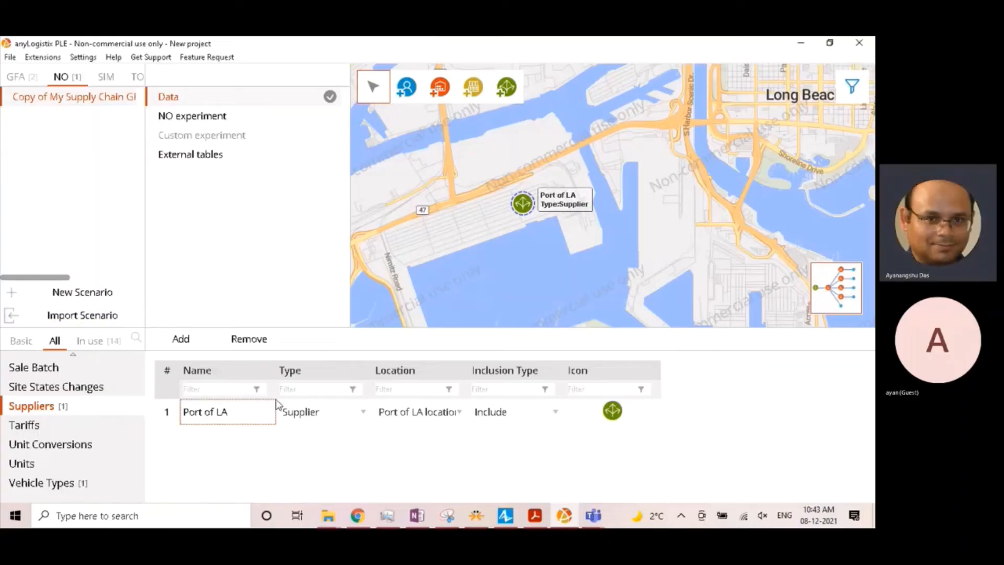
# - Open the Product Flows table and clear the Wilkes-Barre filter on its Source column
pyautogui.scroll(2, 51, 439)
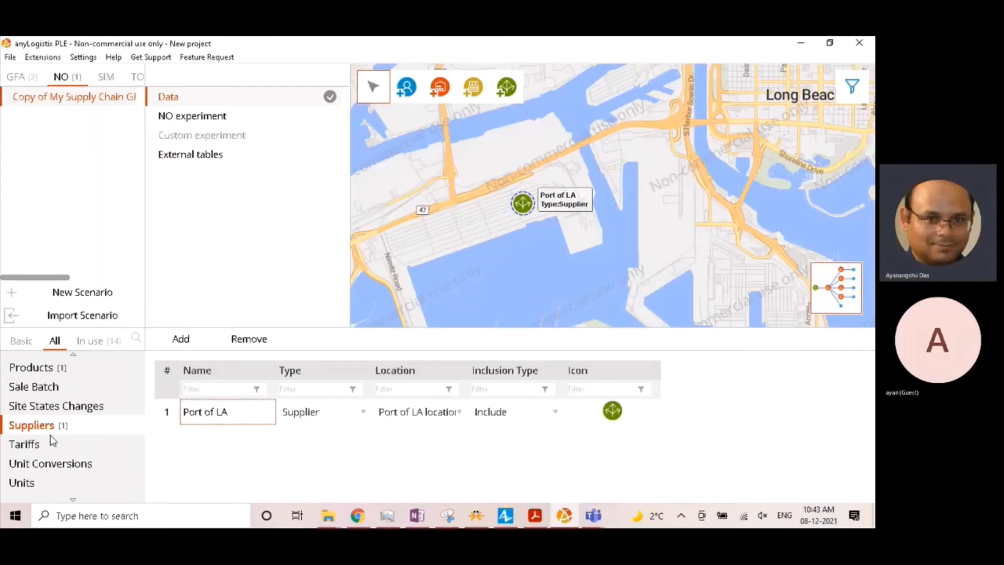
pyautogui.scroll(1, 54, 447)
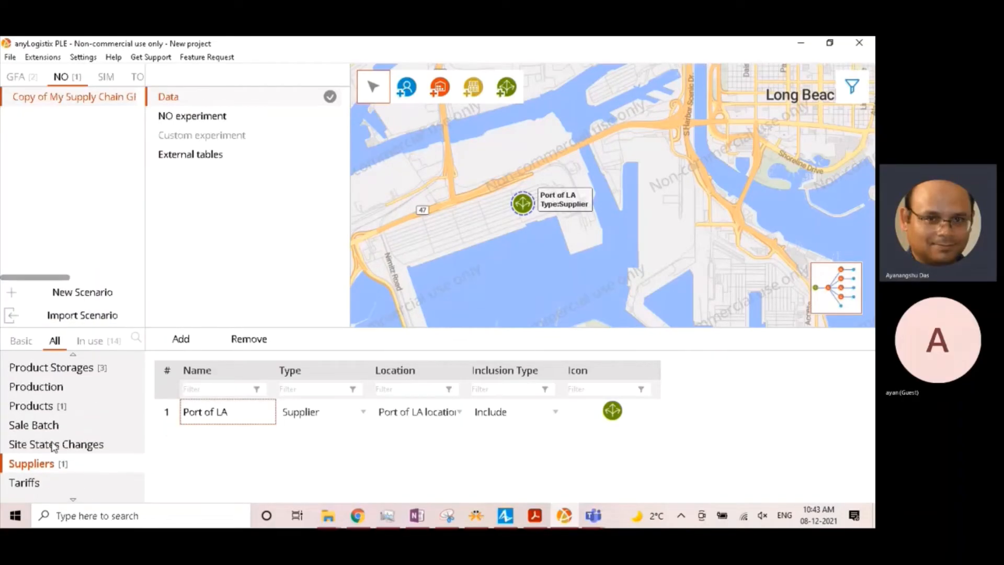
pyautogui.scroll(2, 53, 447)
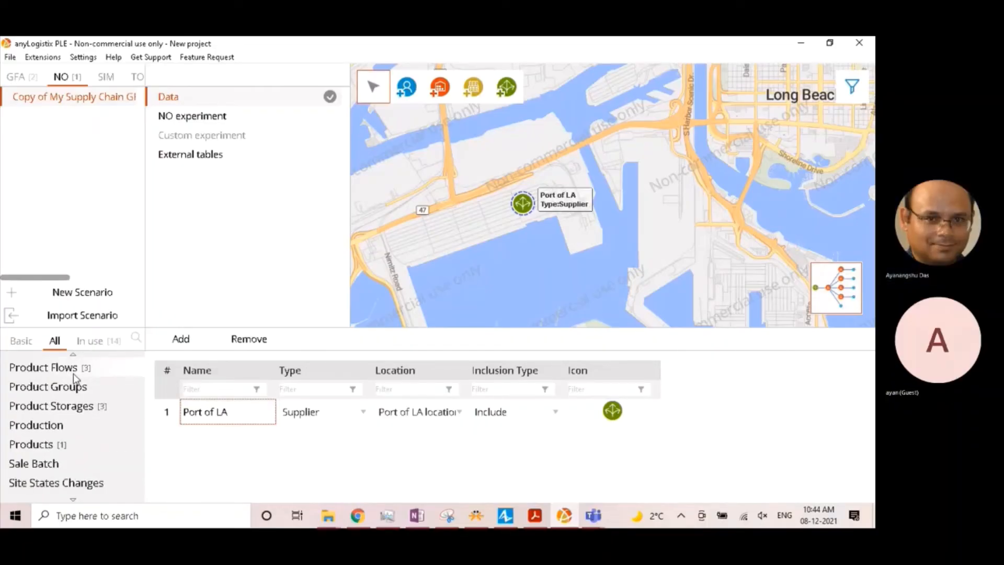
pyautogui.click(73, 373)
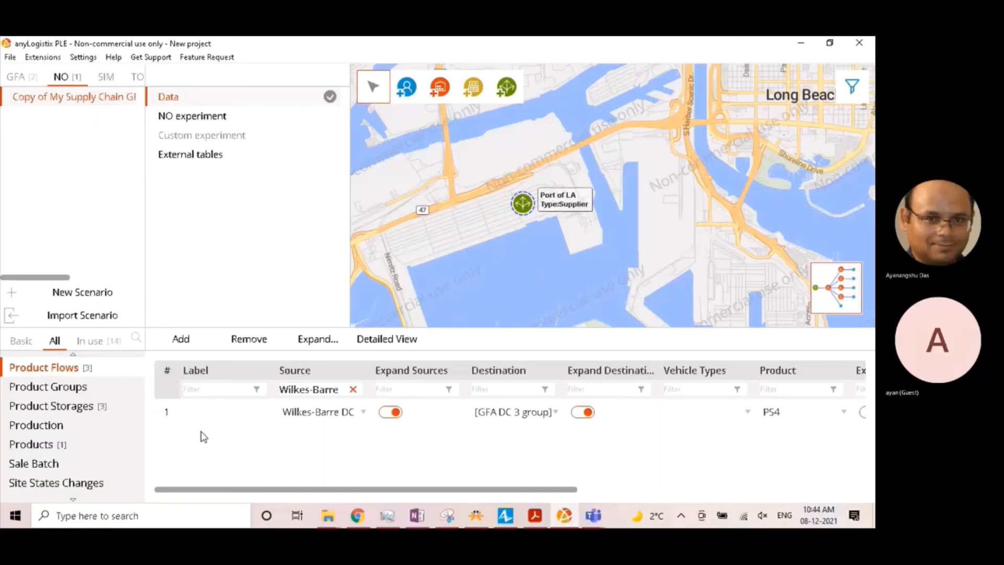
pyautogui.click(353, 389)
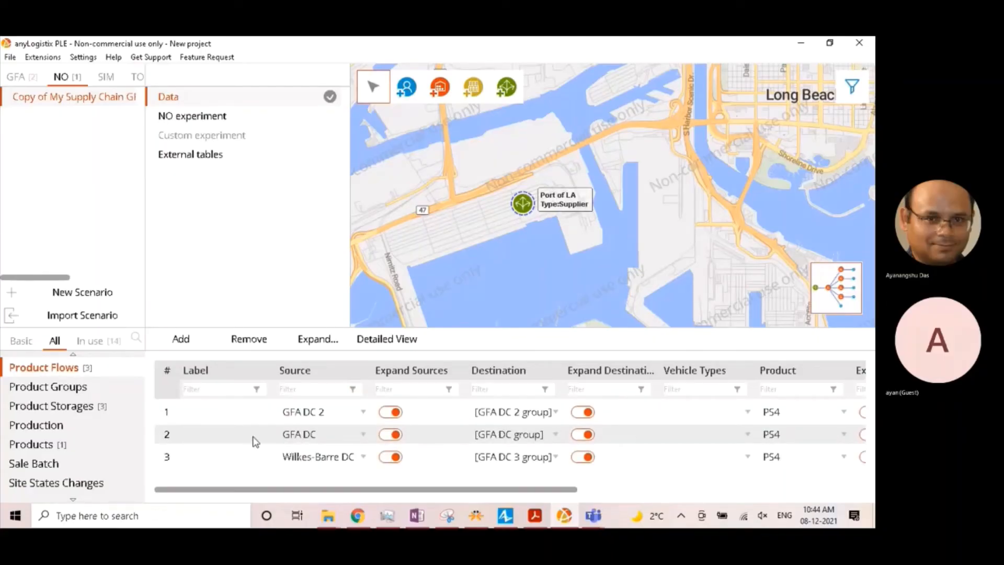
# - Add a product flow with Port of LA as its source and (All sites) as its destination
pyautogui.click(190, 343)
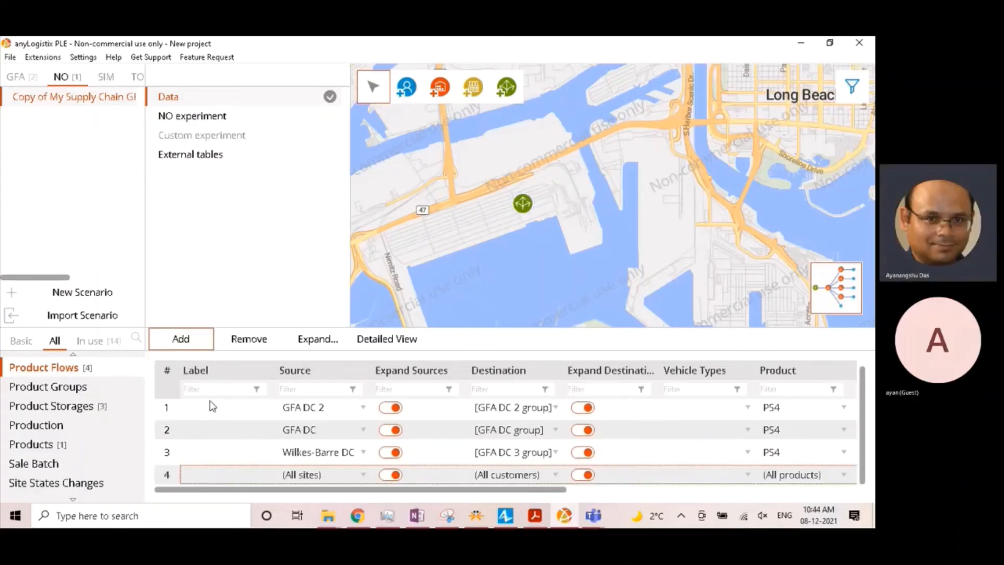
pyautogui.click(309, 475)
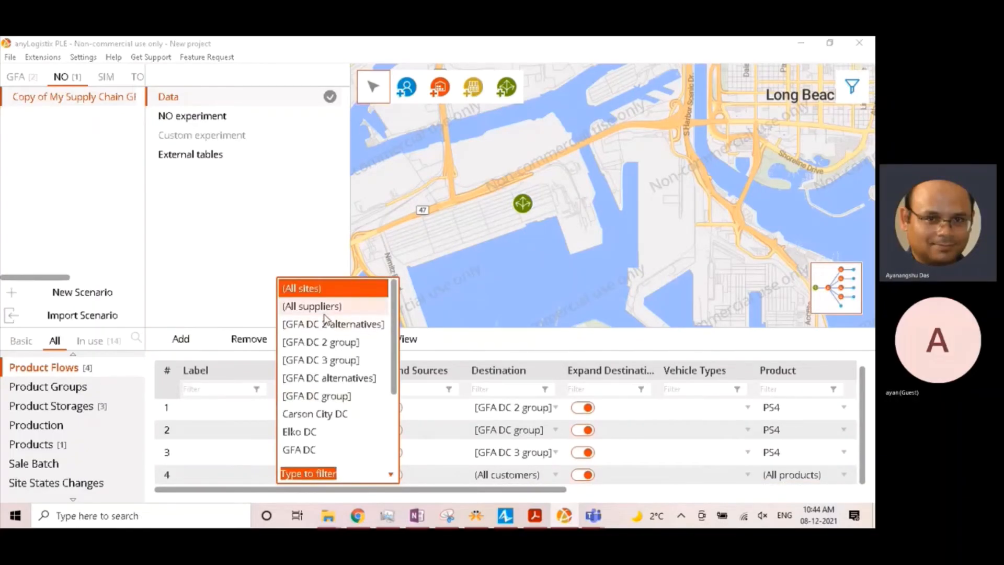
pyautogui.scroll(-1, 296, 434)
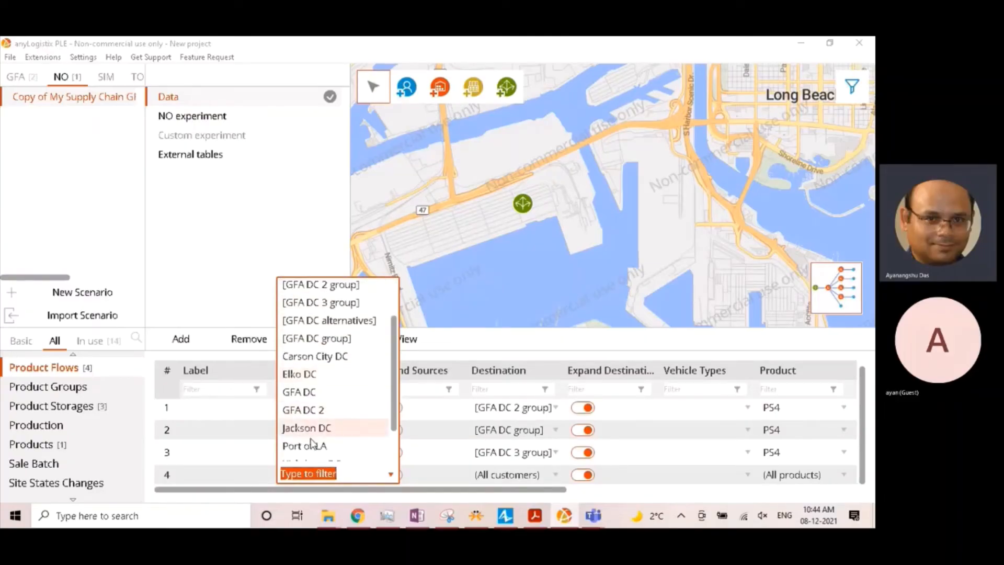
pyautogui.click(312, 450)
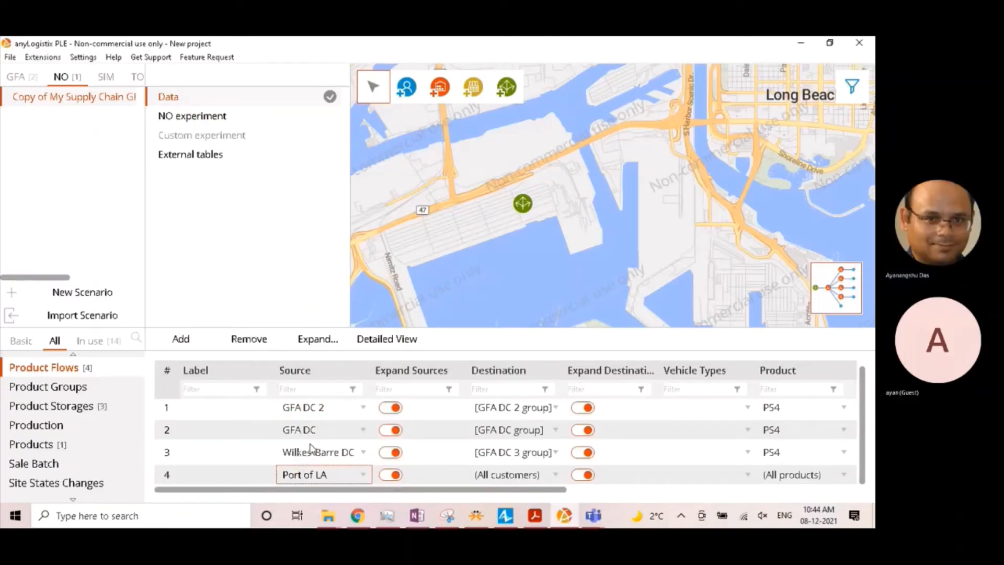
pyautogui.click(525, 473)
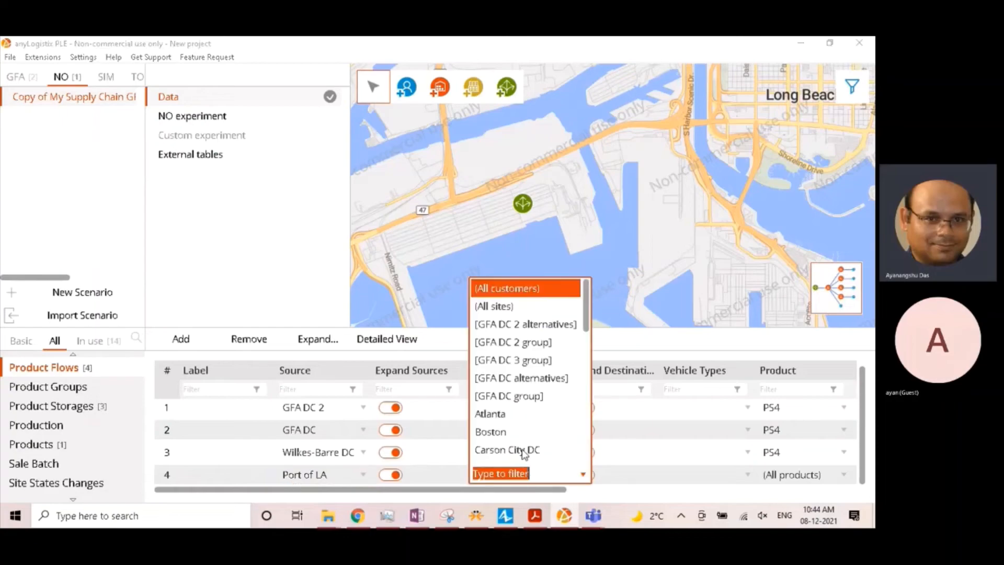
pyautogui.click(527, 307)
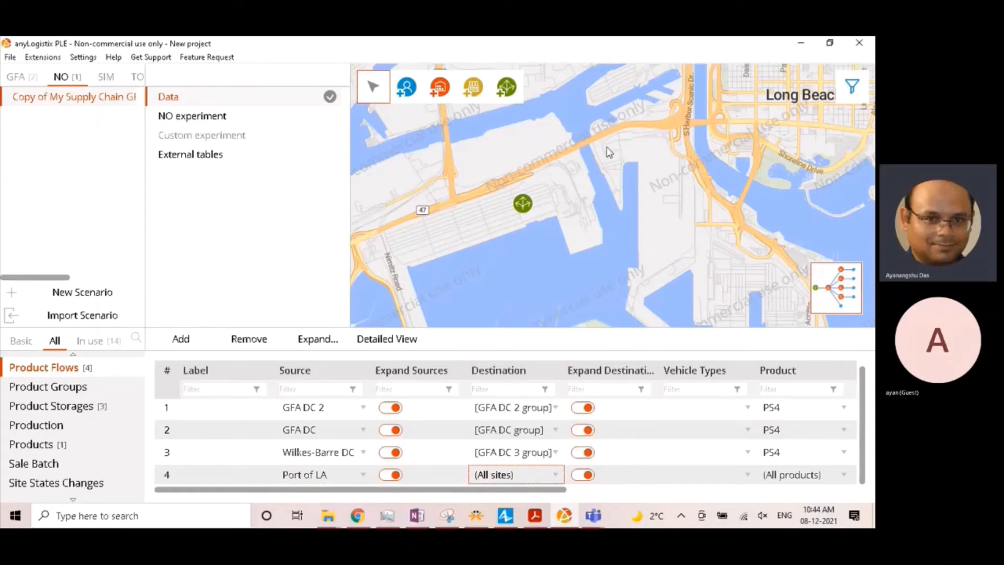
# - Set the product of the Port of LA flow to PS4
pyautogui.press('super+shift+s')
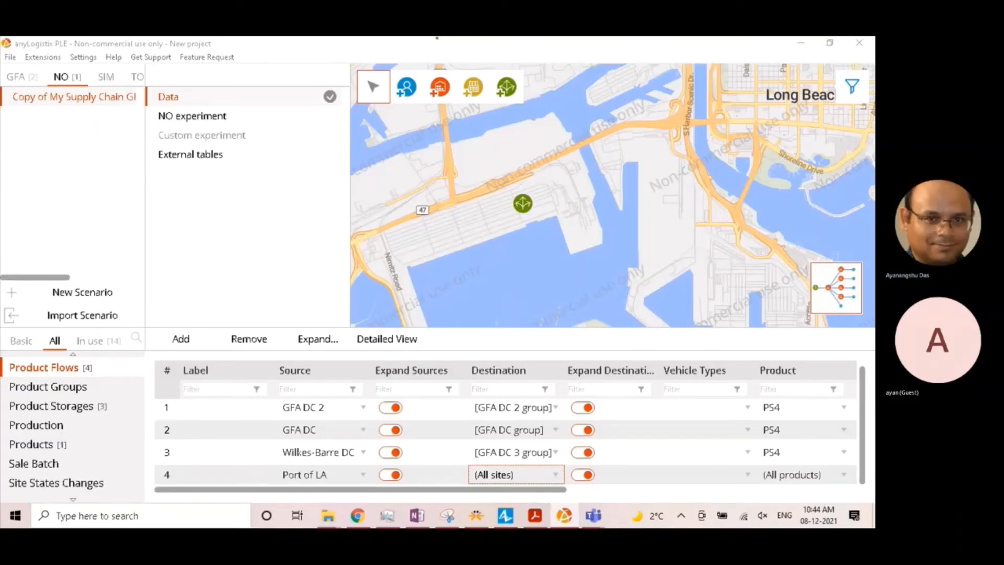
pyautogui.scroll(1, 271, 426)
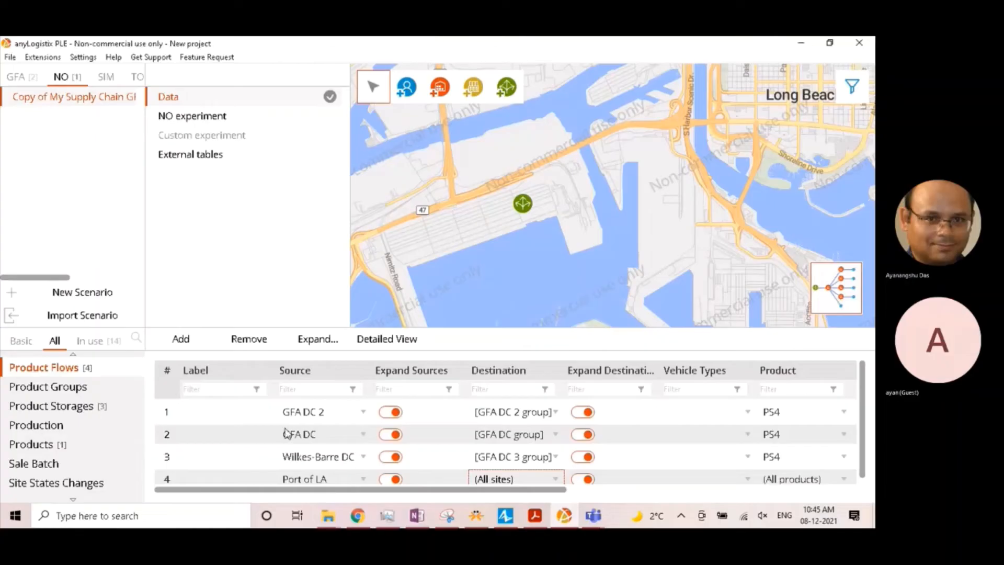
pyautogui.click(777, 477)
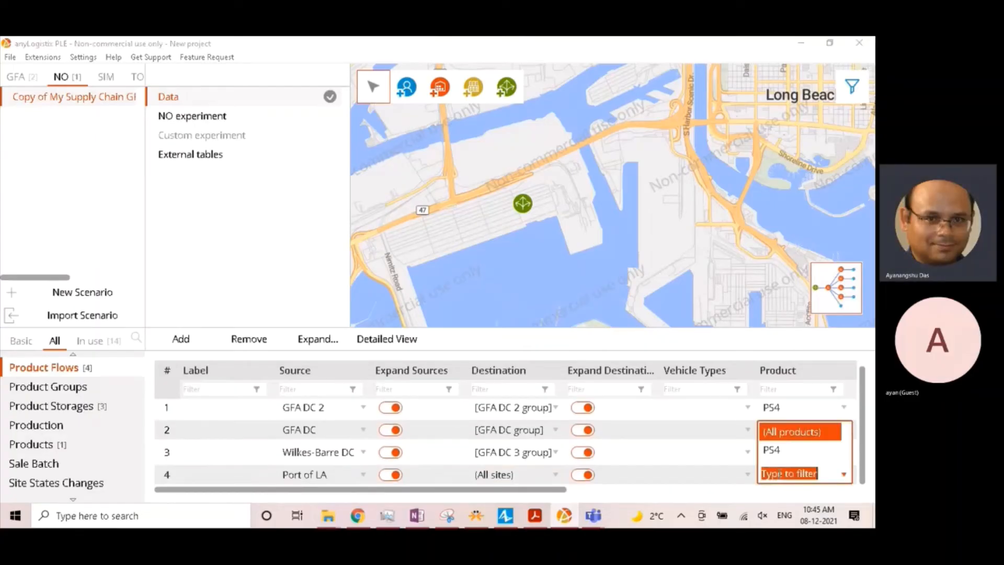
pyautogui.click(772, 450)
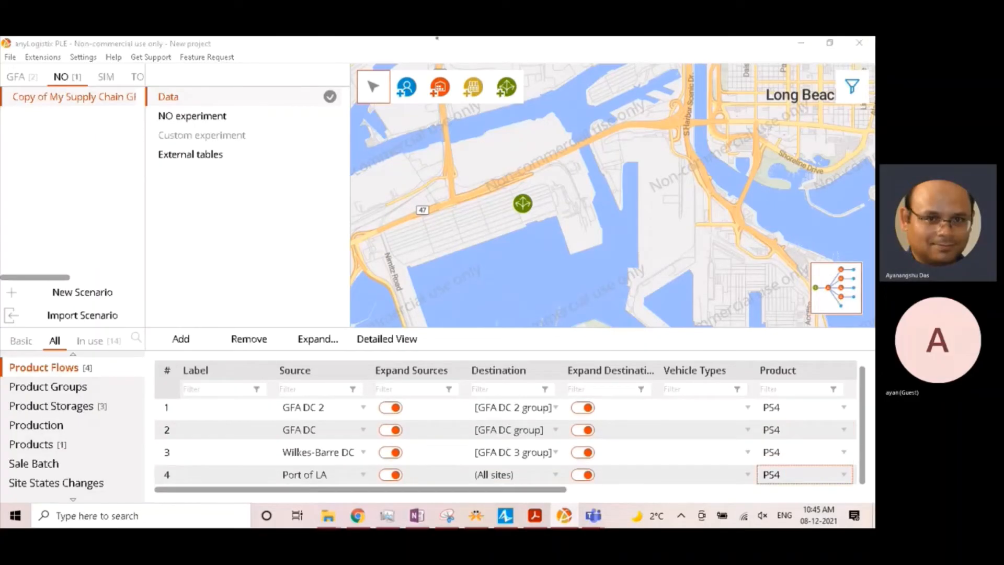
# - Change the product flow sources from GFA DC to [GFA DC alternatives] and from GFA DC 2 to [GFA DC 2 alternatives]
pyautogui.scroll(1, 321, 439)
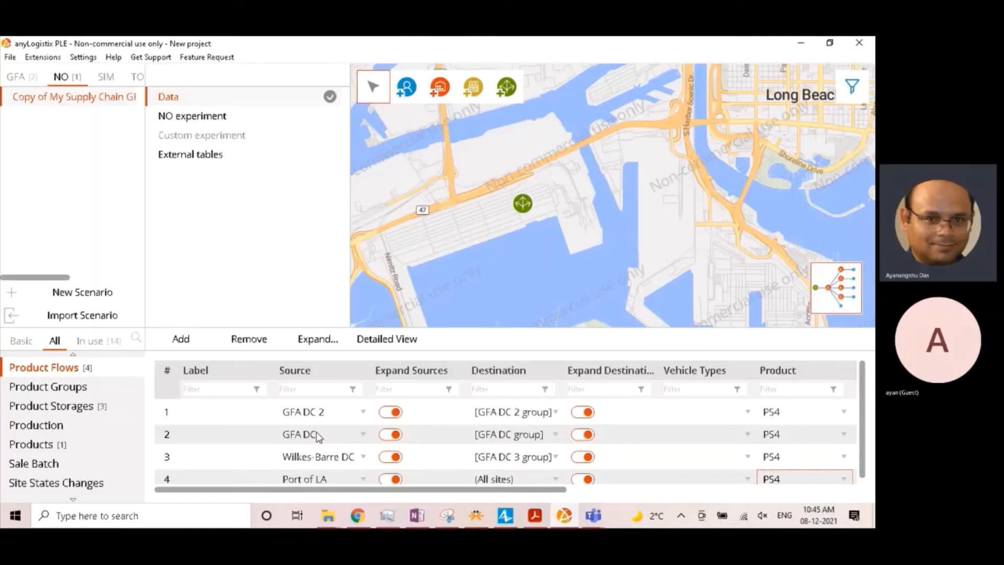
pyautogui.click(312, 439)
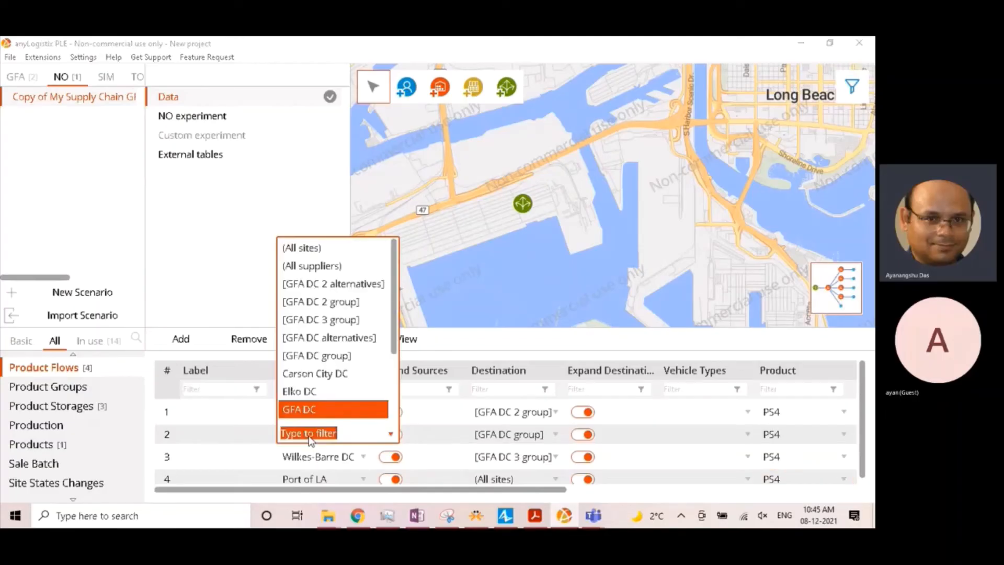
pyautogui.click(332, 337)
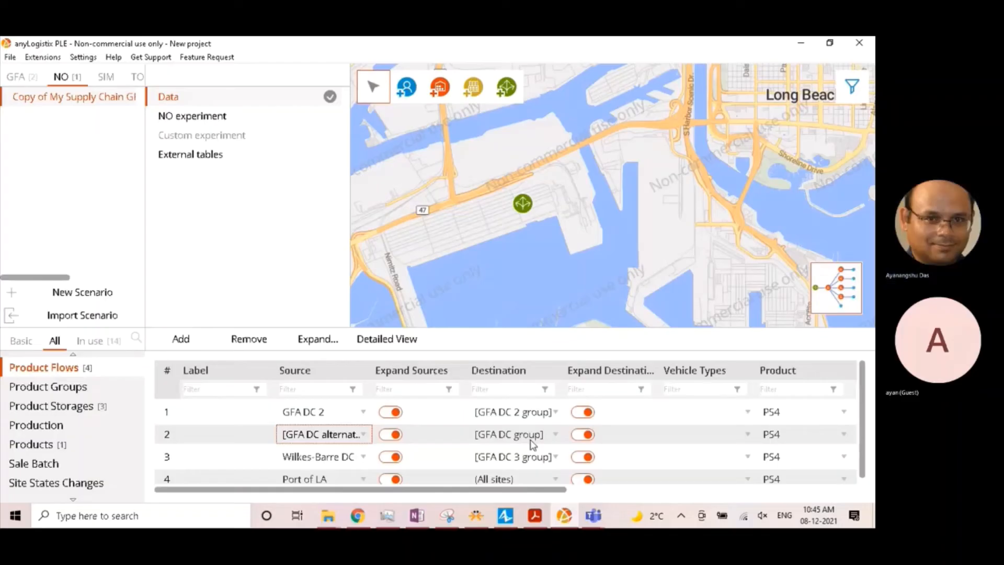
pyautogui.click(309, 412)
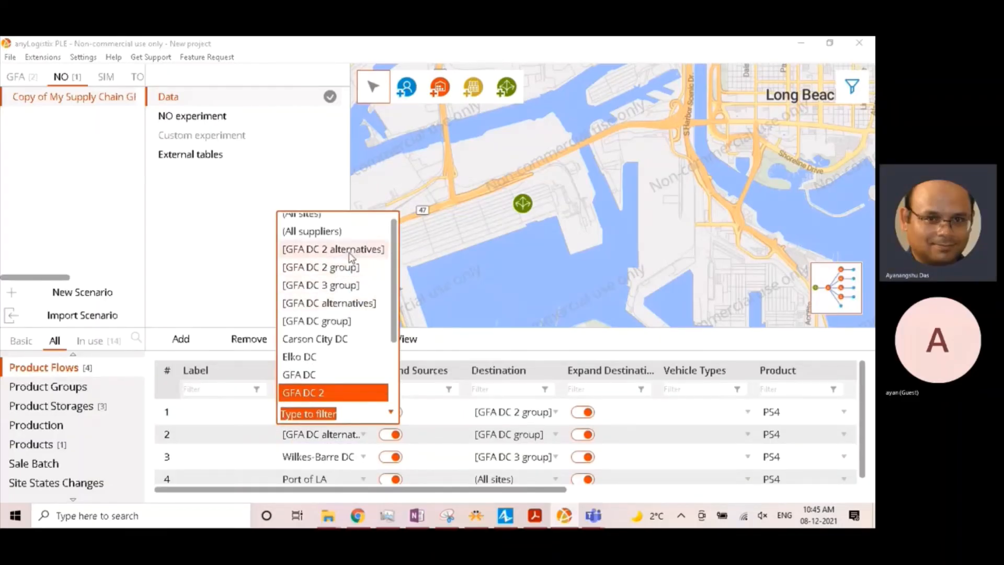
pyautogui.click(345, 249)
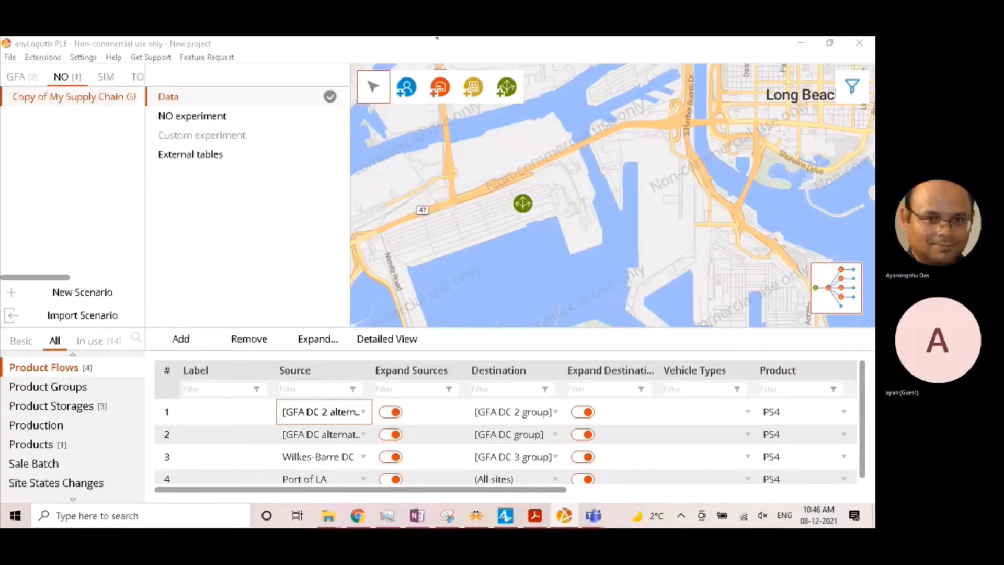
pyautogui.click(324, 434)
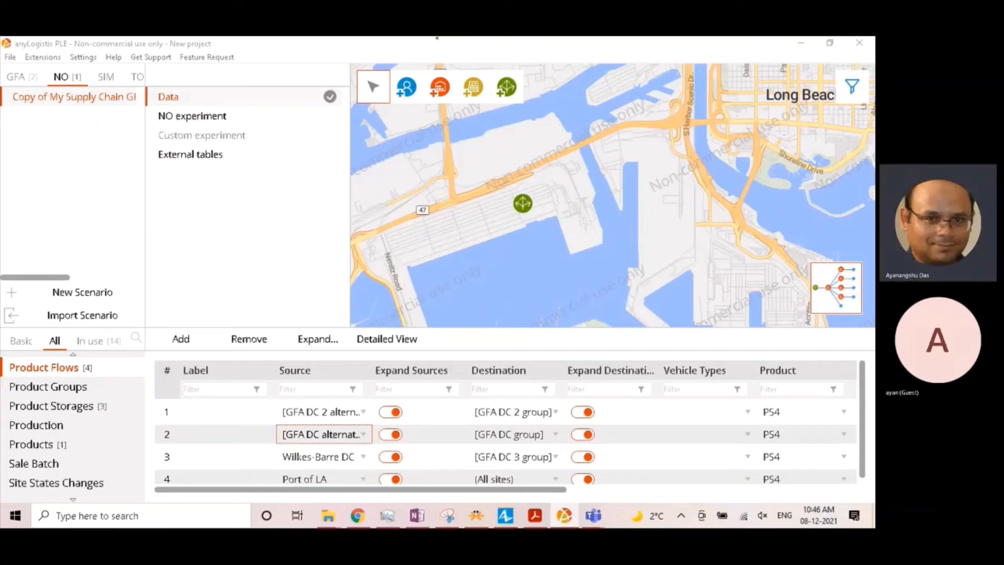
# - In the Product Storages table, replace facility GFA DC with [GFA DC alternatives] and GFA DC 2 with [GFA DC 2 alternatives]
pyautogui.scroll(1, 60, 425)
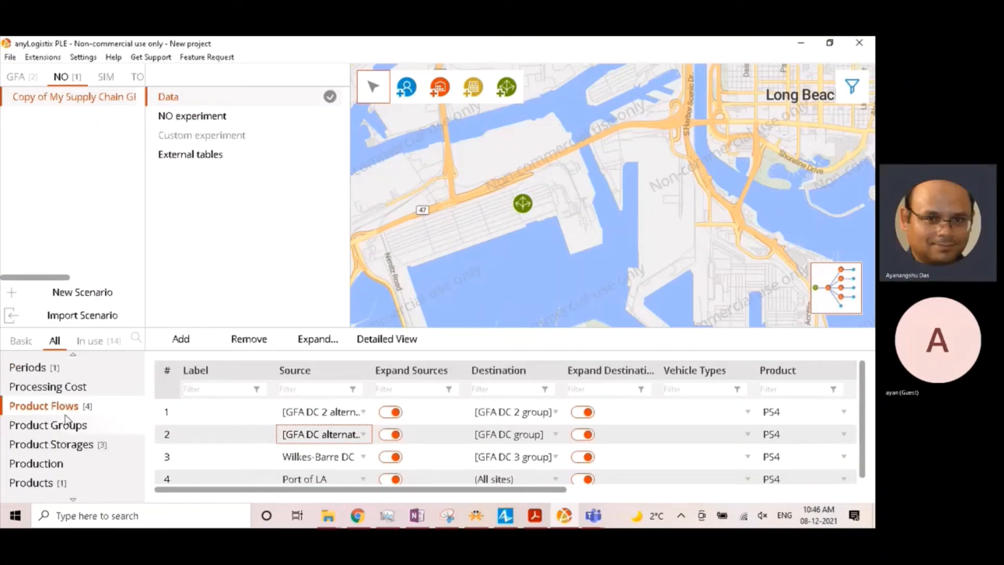
pyautogui.click(70, 446)
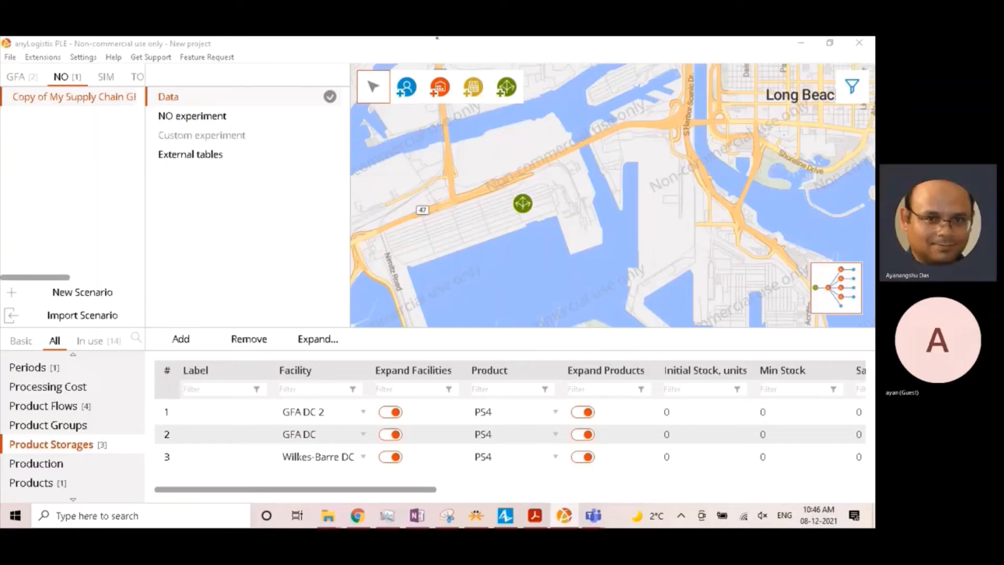
pyautogui.click(312, 434)
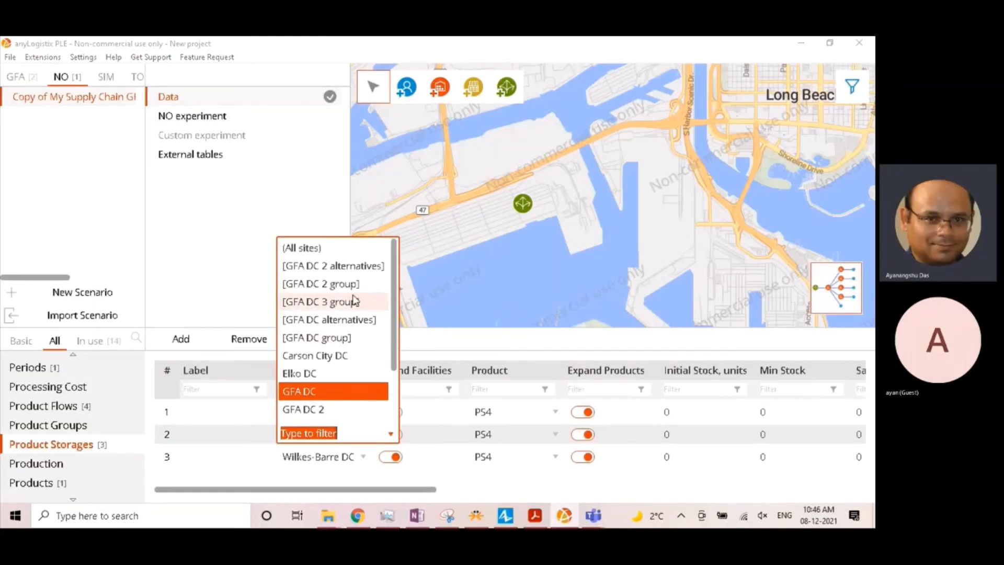
pyautogui.click(343, 320)
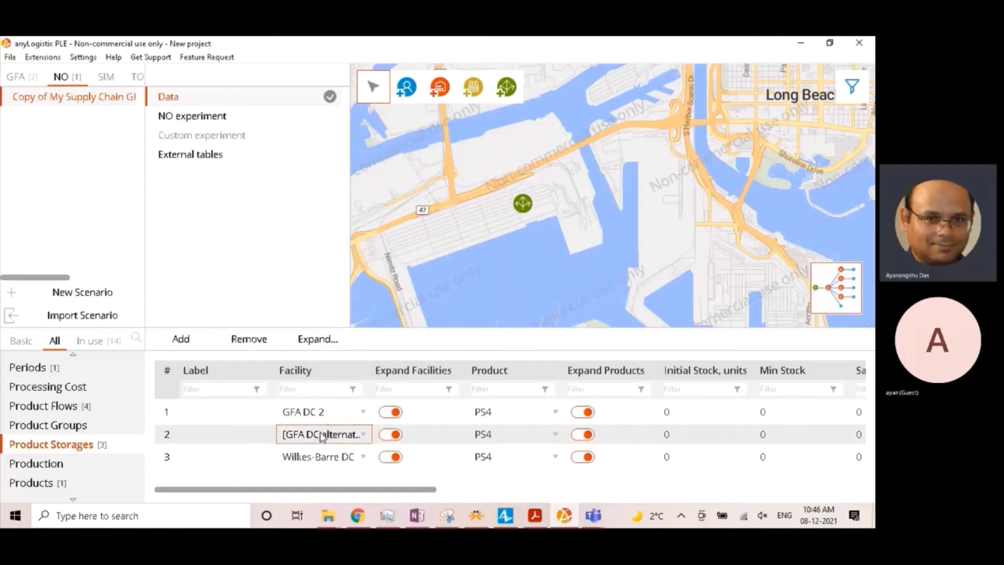
pyautogui.click(325, 413)
pyautogui.click(334, 240)
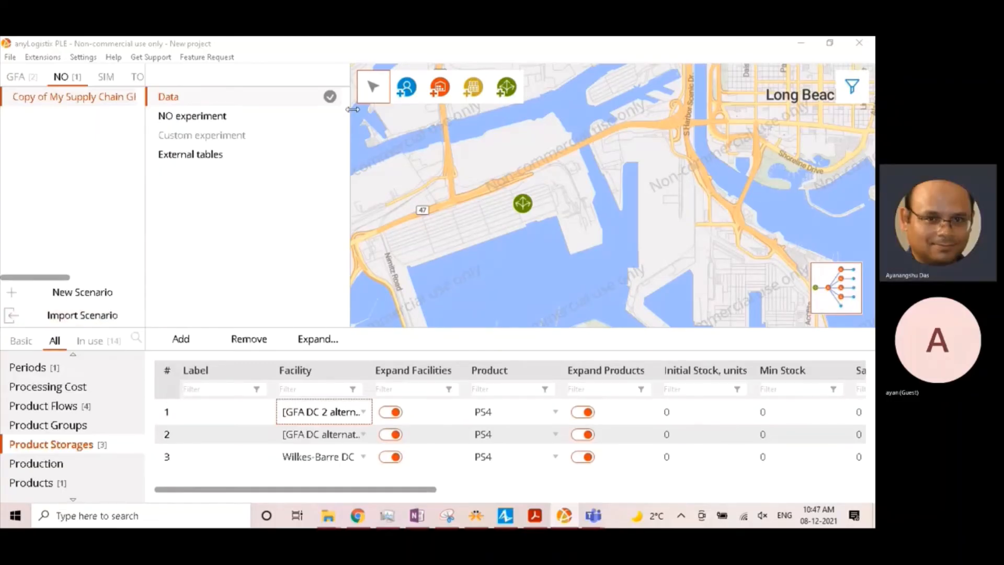
# - Display the connections between sites on the map and examine the routes around Los Angeles and the western United States
pyautogui.scroll(-2, 463, 238)
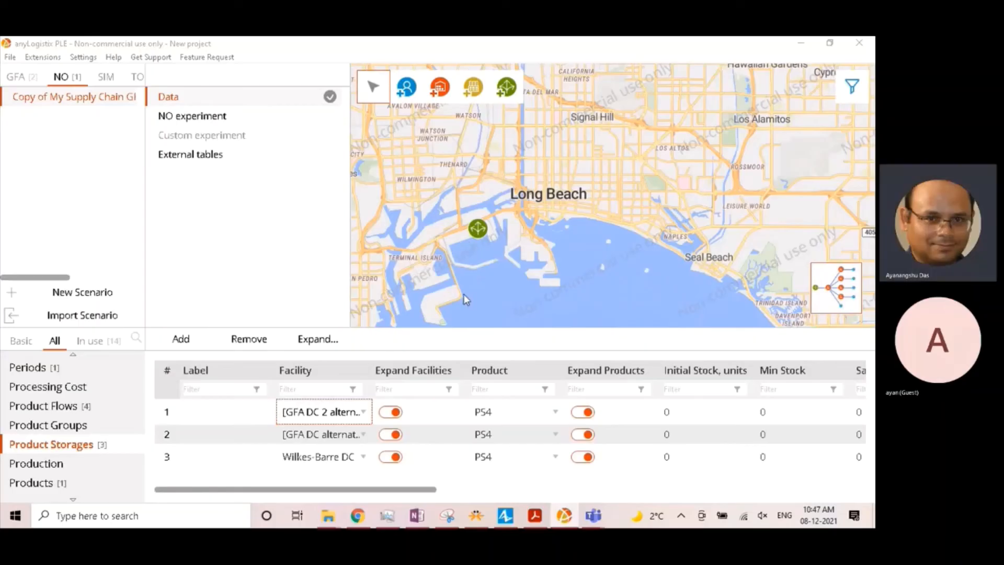
pyautogui.scroll(-1, 486, 285)
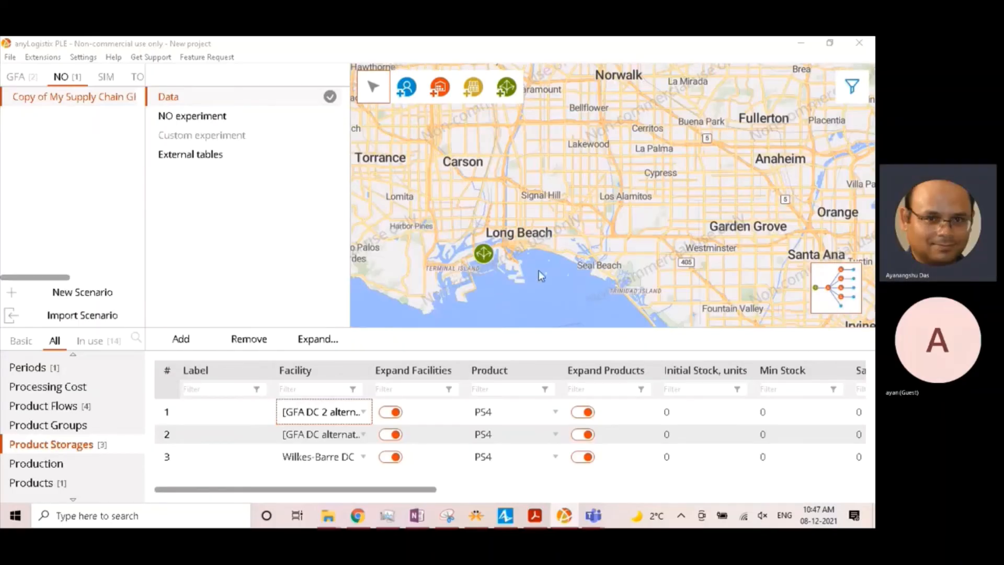
pyautogui.scroll(-3, 538, 271)
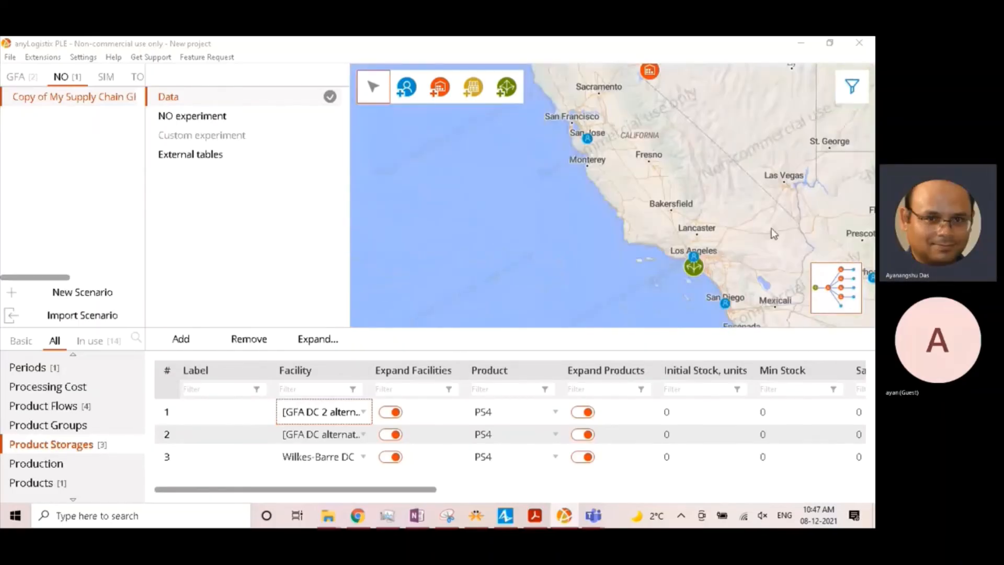
pyautogui.scroll(-3, 774, 234)
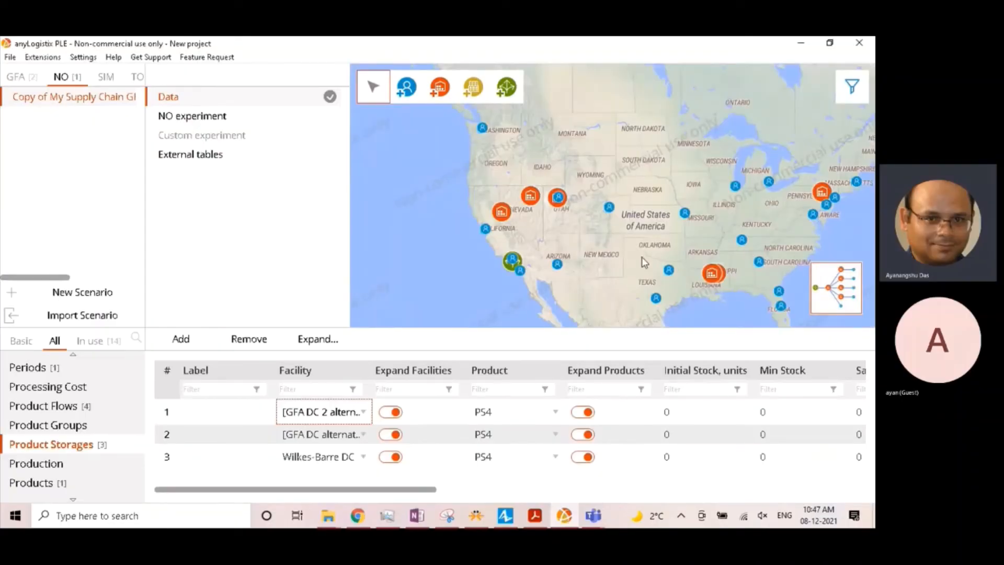
pyautogui.click(857, 98)
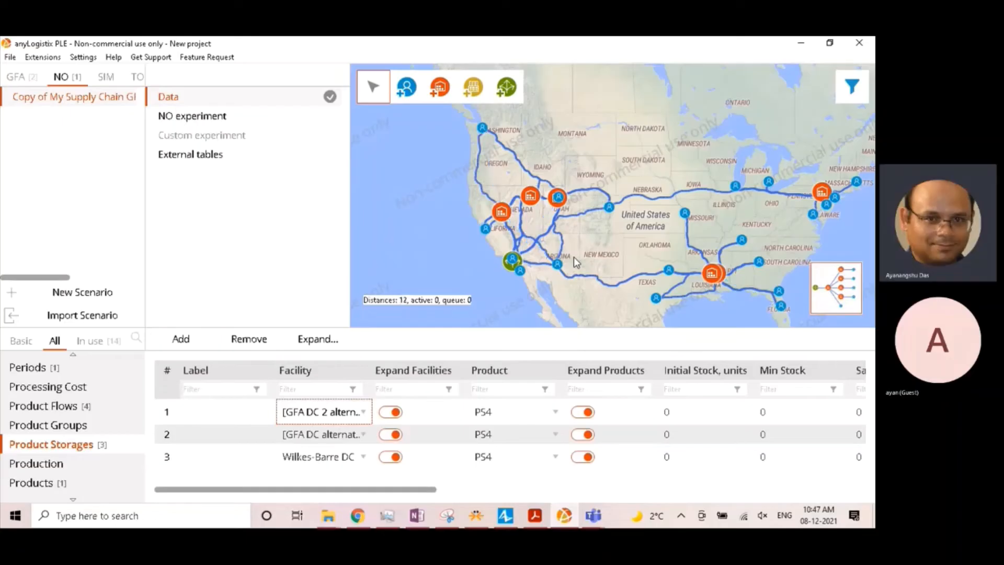
pyautogui.scroll(1, 573, 256)
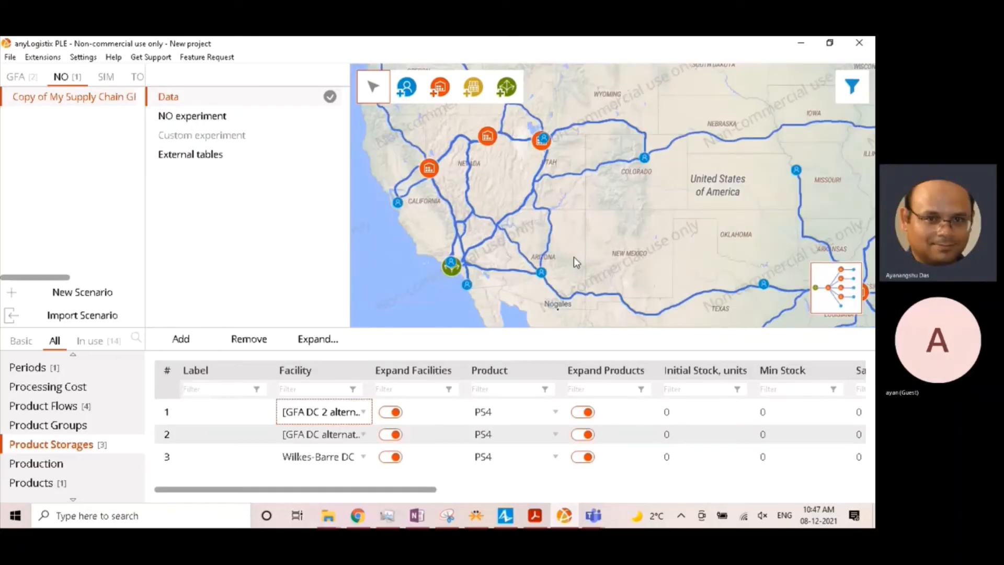
pyautogui.scroll(1, 573, 256)
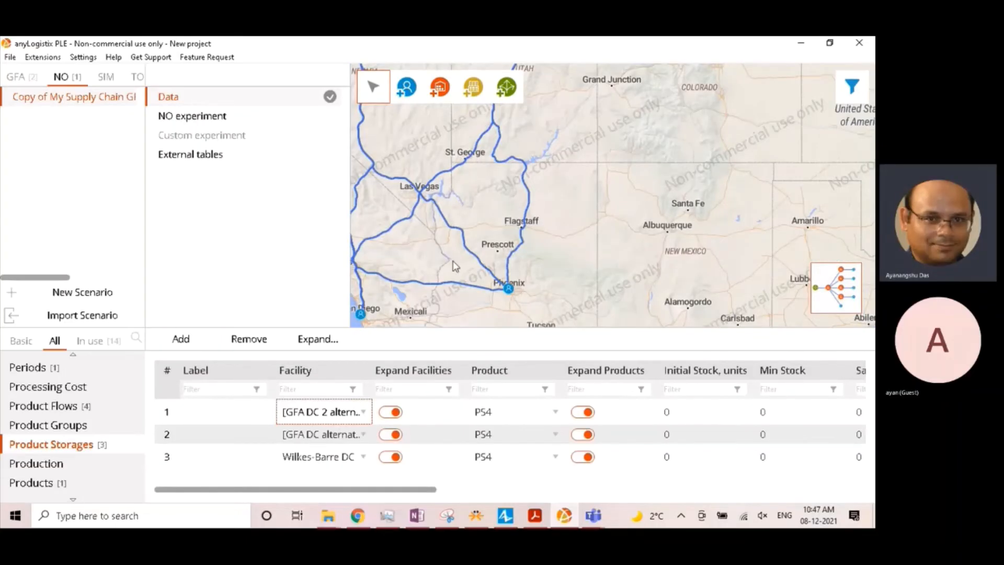
pyautogui.moveTo(424, 258); pyautogui.dragTo(524, 257)
pyautogui.scroll(2, 485, 276)
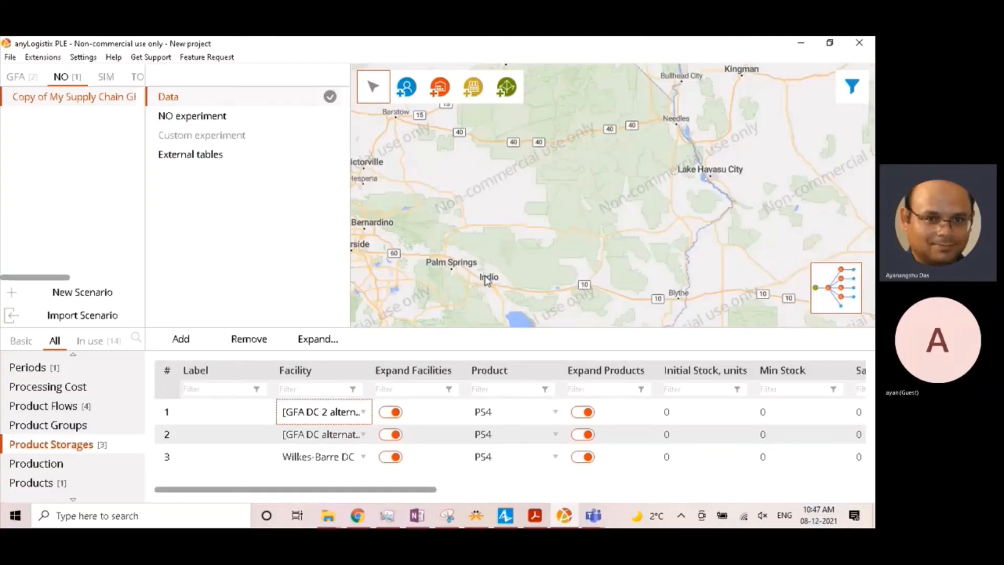
pyautogui.scroll(-4, 434, 280)
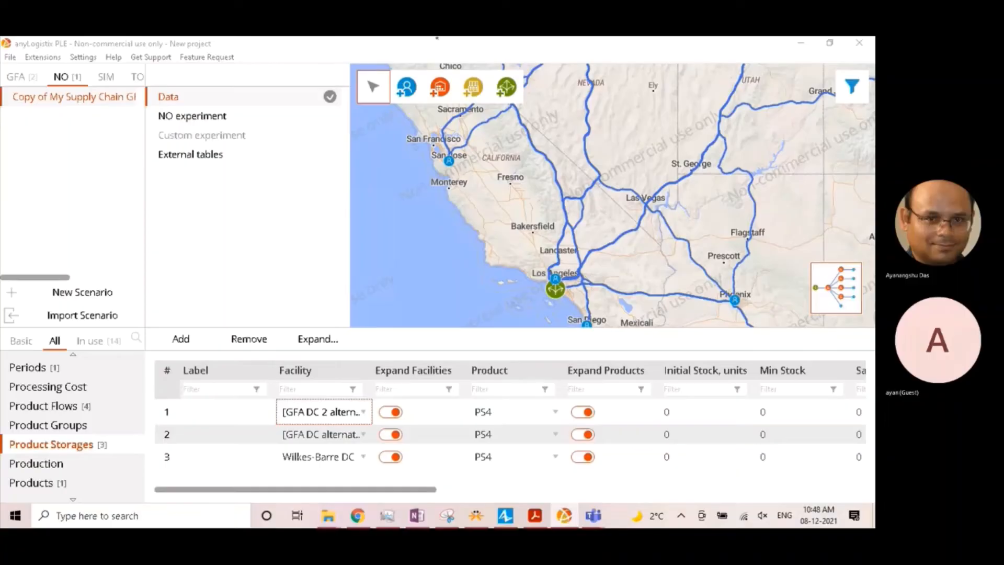
pyautogui.scroll(-2, 527, 212)
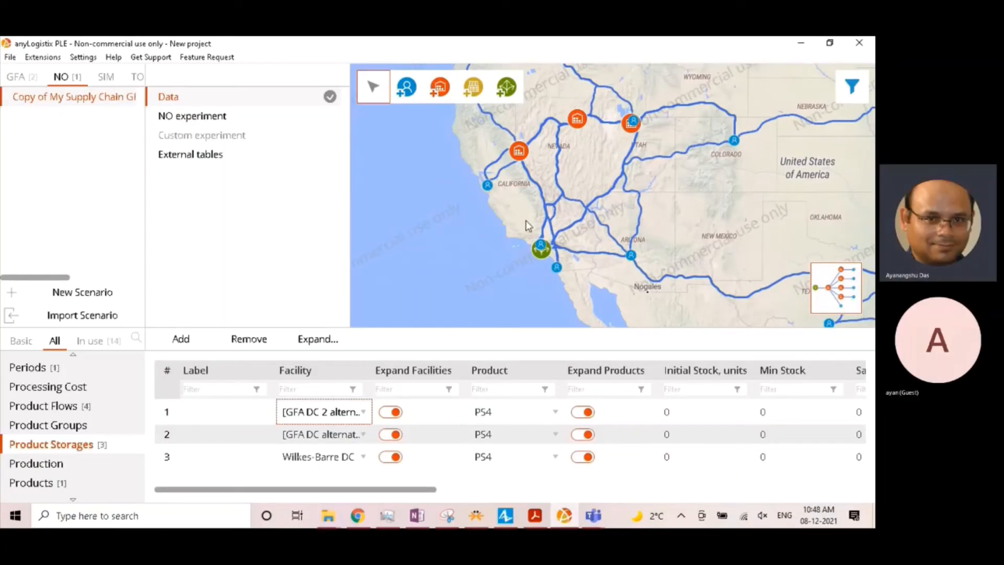
pyautogui.click(438, 40)
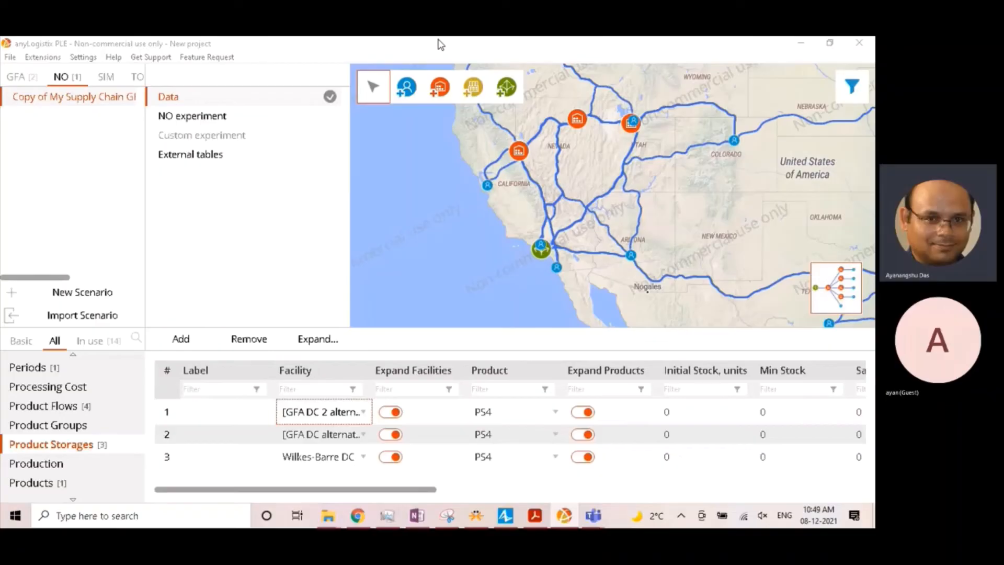
# - In the Paths table, set the cost calculation of the (All locations) path to amount unit pcs with a cost per unit of 0.002
pyautogui.scroll(1, 56, 423)
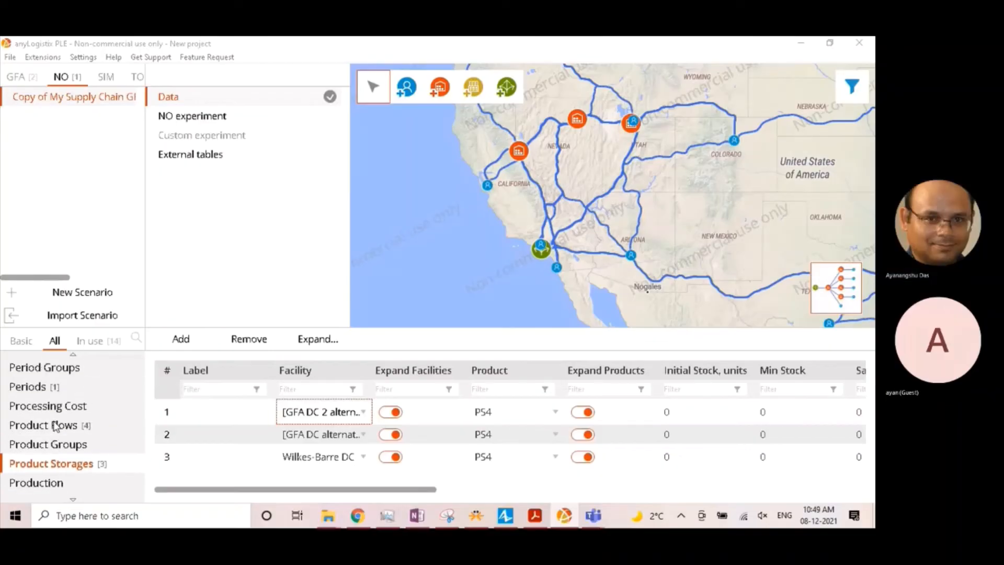
pyautogui.scroll(2, 56, 423)
pyautogui.click(31, 387)
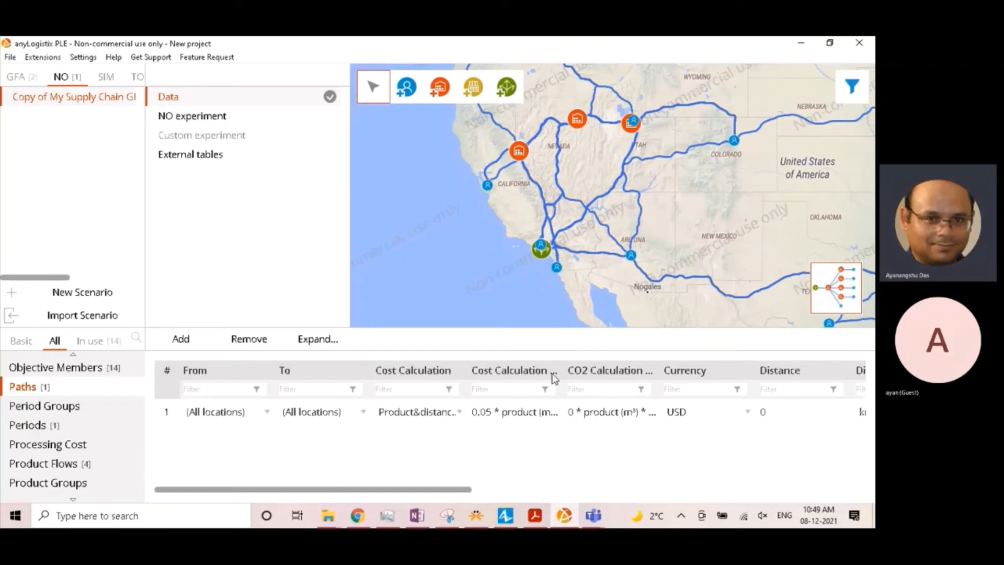
pyautogui.click(539, 420)
pyautogui.doubleClick(518, 413)
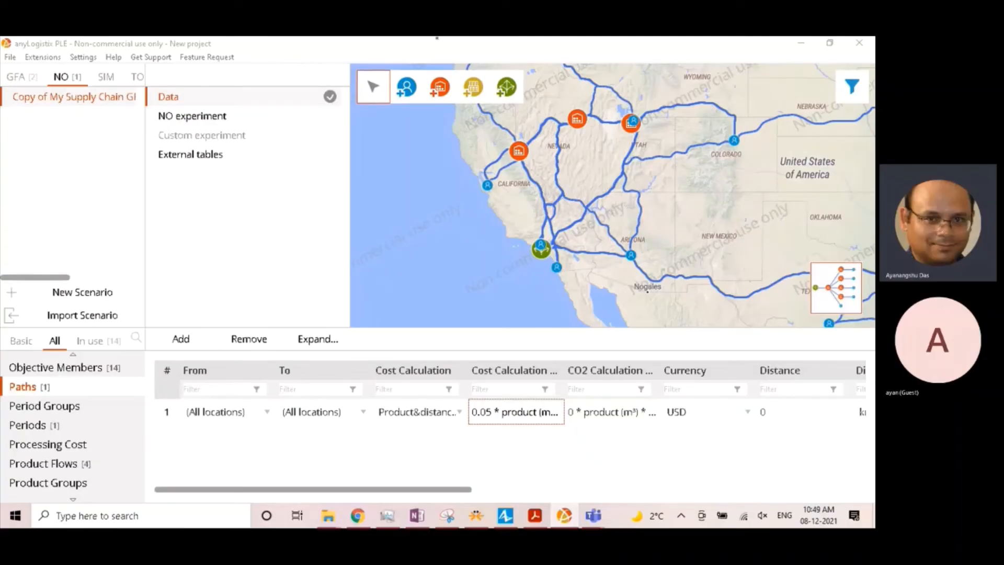
pyautogui.click(208, 362)
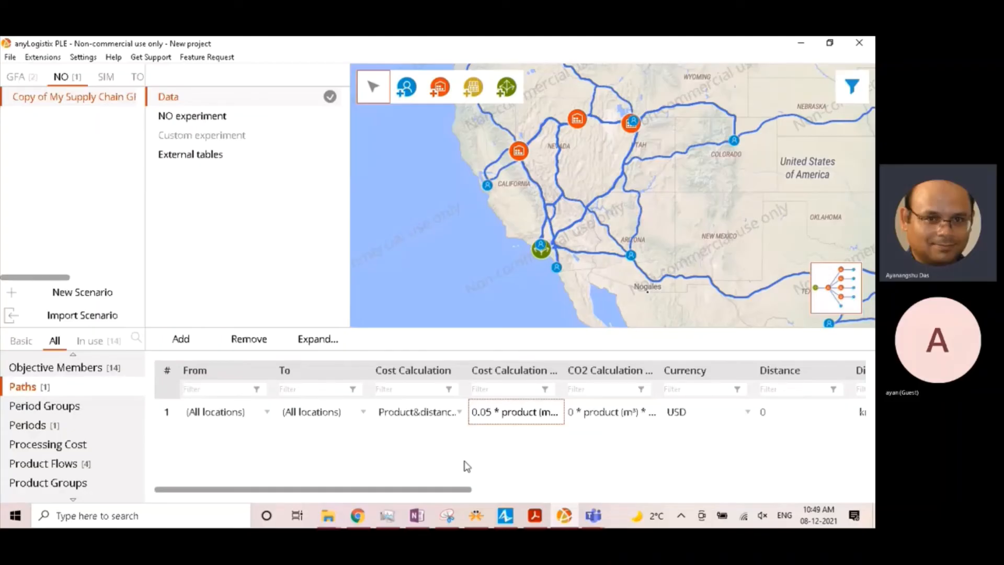
pyautogui.doubleClick(545, 415)
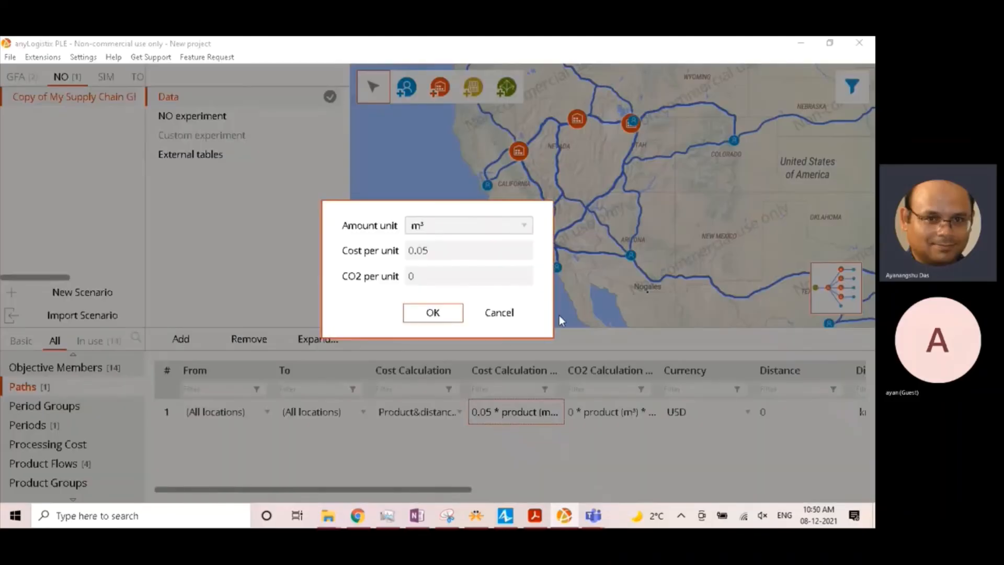
pyautogui.click(531, 222)
pyautogui.click(465, 248)
pyautogui.click(428, 250)
pyautogui.press('BackSpace')
pyautogui.write('02')
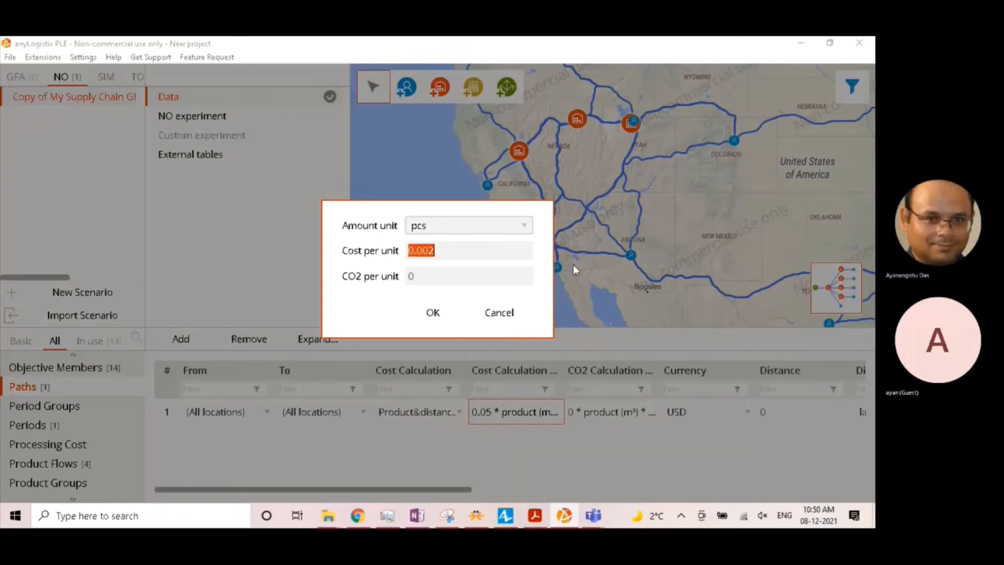
pyautogui.click(421, 315)
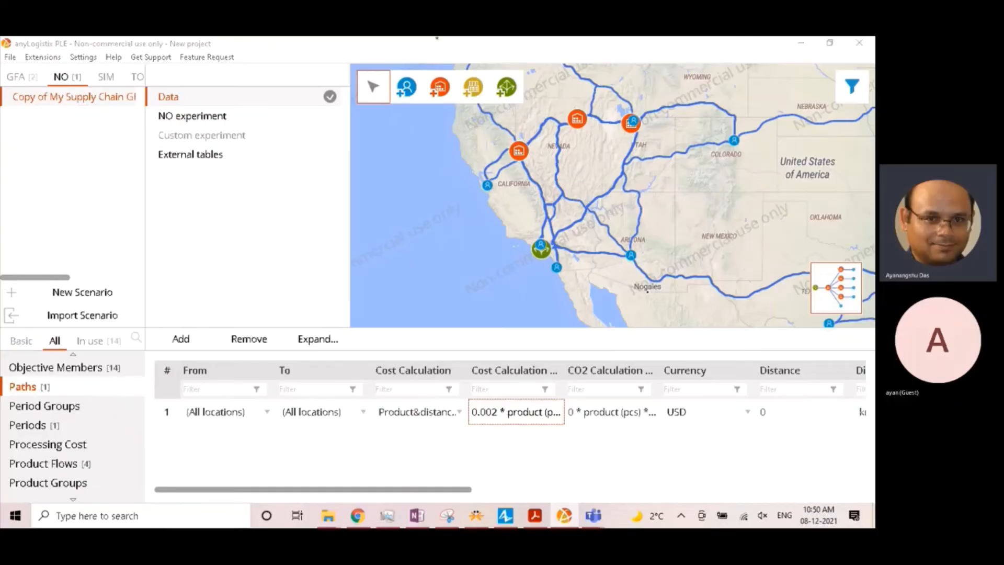
# - In the Vehicle Types table, set the capacity unit of the vehicle type to pcs
pyautogui.scroll(-5, 108, 408)
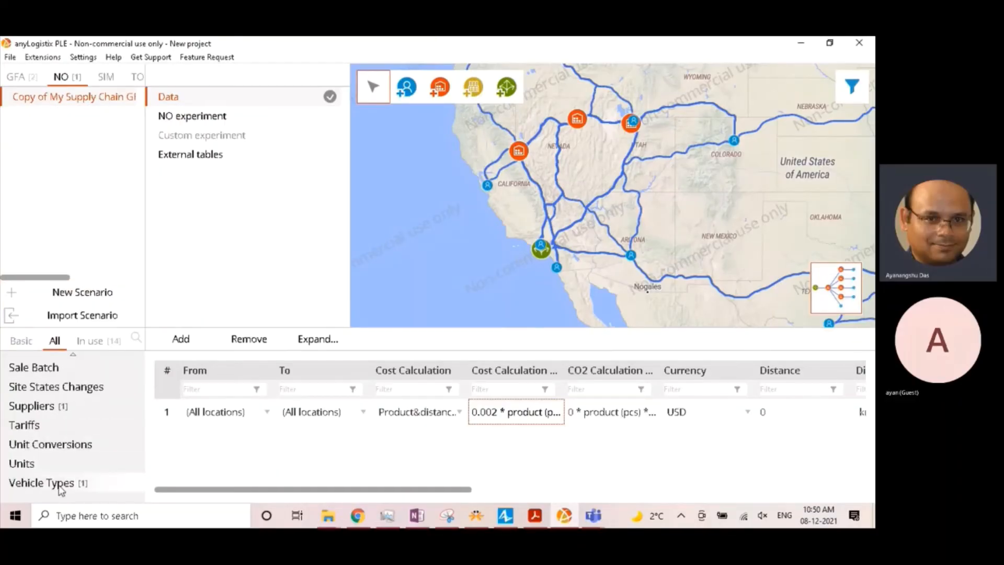
pyautogui.click(59, 487)
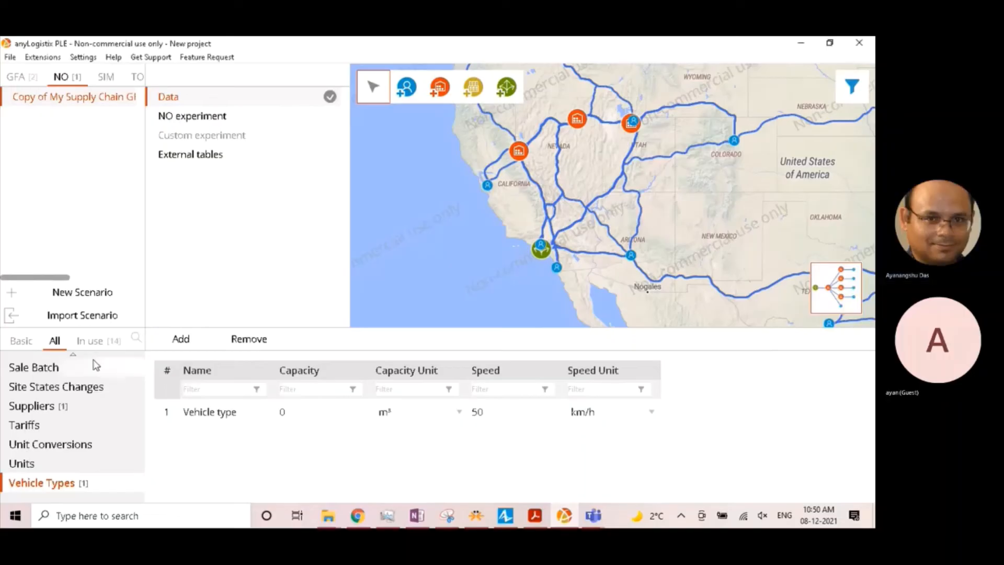
pyautogui.click(387, 417)
pyautogui.click(388, 419)
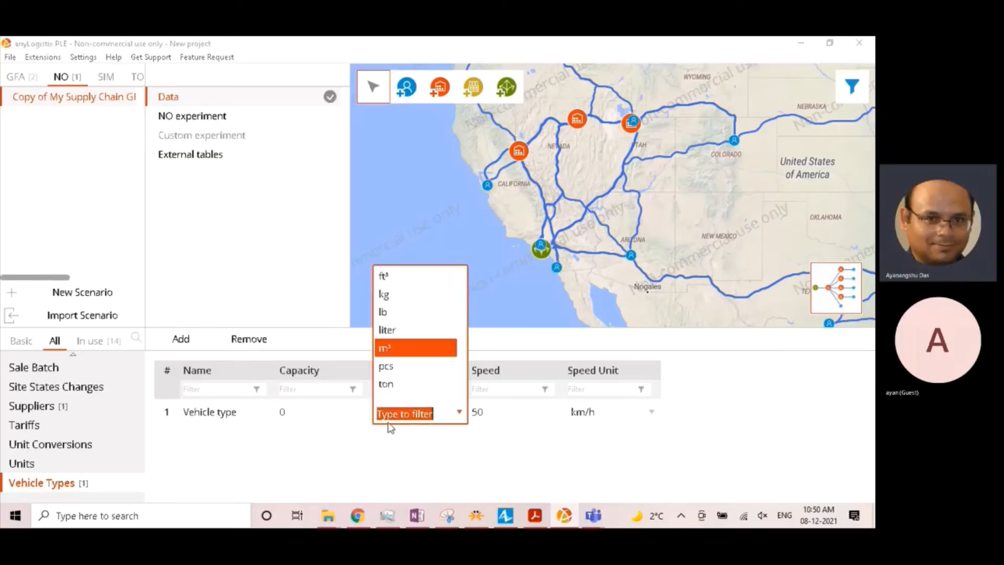
pyautogui.click(402, 372)
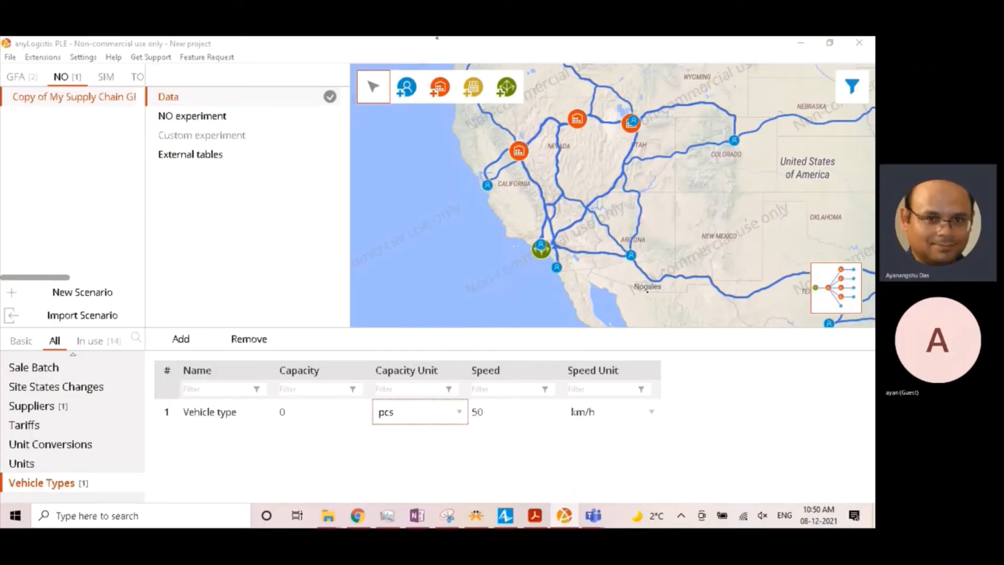
# - Open the NO experiment and set the number of best solutions to find to 10
pyautogui.click(263, 167)
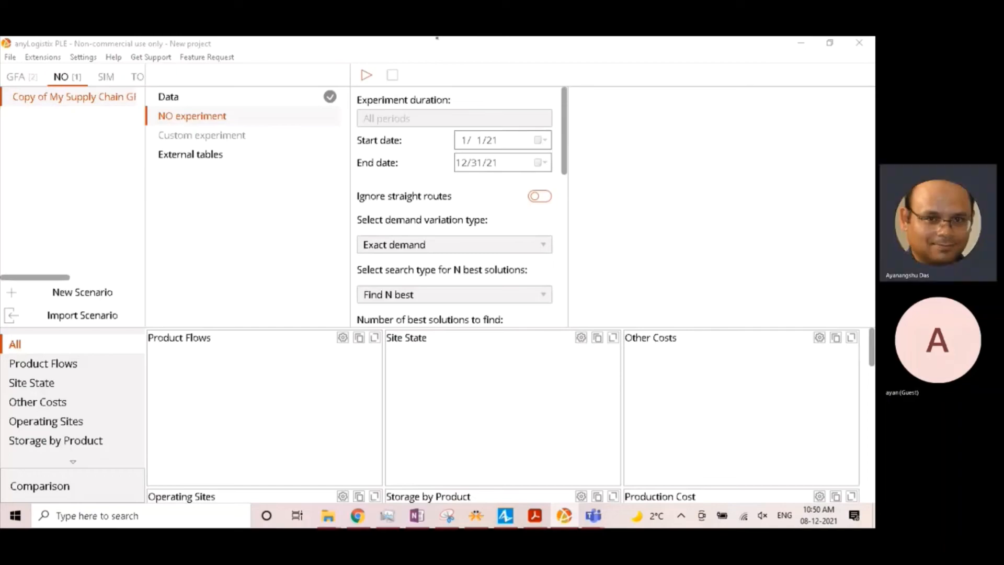
pyautogui.scroll(-1, 428, 253)
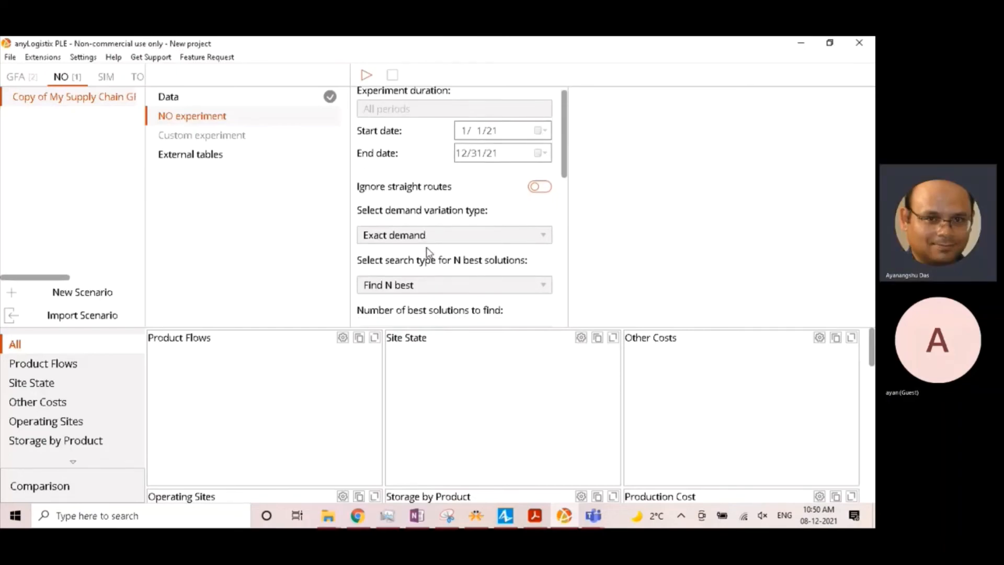
pyautogui.scroll(-4, 429, 252)
pyautogui.click(386, 301)
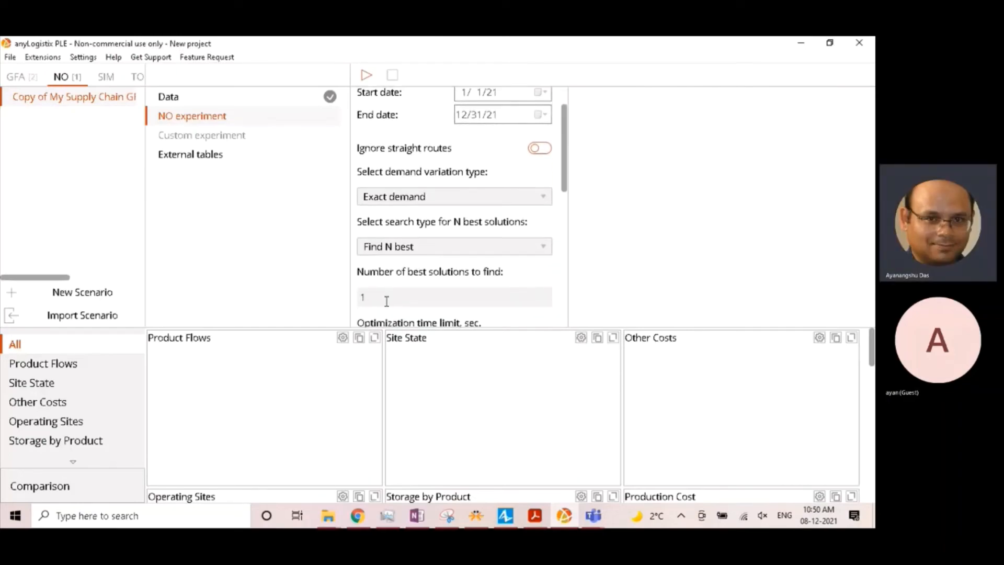
pyautogui.write('0')
pyautogui.scroll(-3, 482, 251)
pyautogui.scroll(-6, 458, 291)
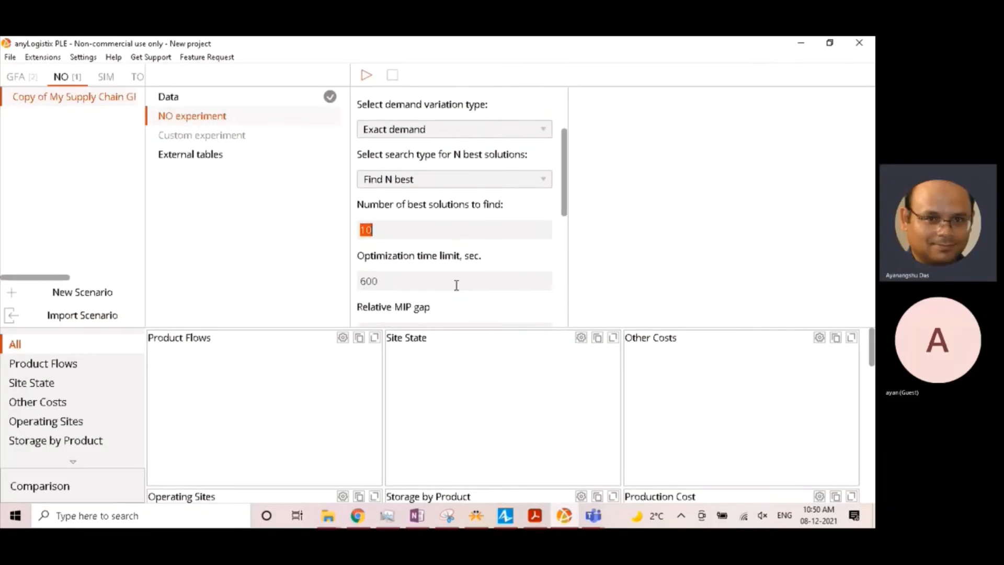
# - Set the experiment's product statistics unit to pcs
pyautogui.scroll(-5, 464, 285)
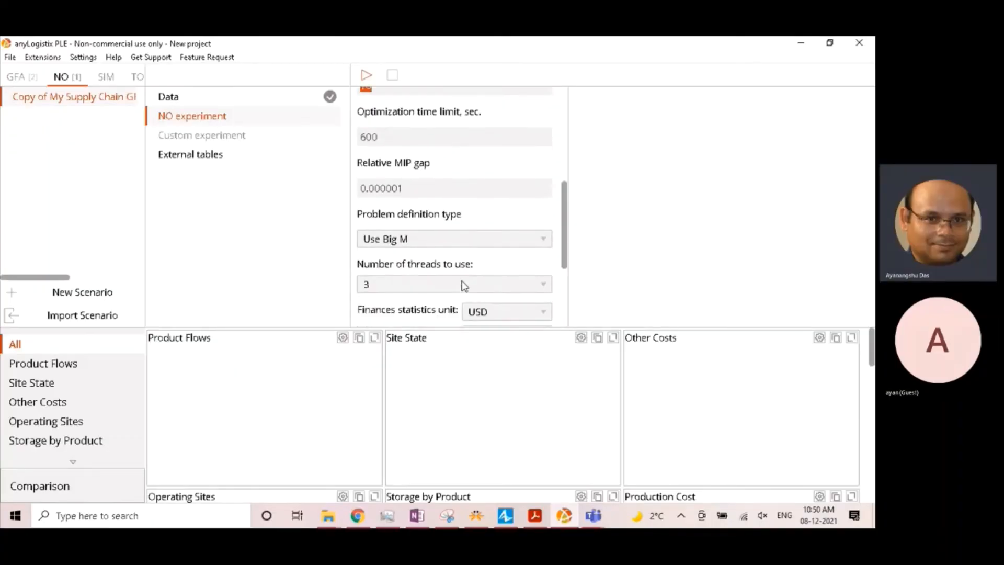
pyautogui.click(504, 259)
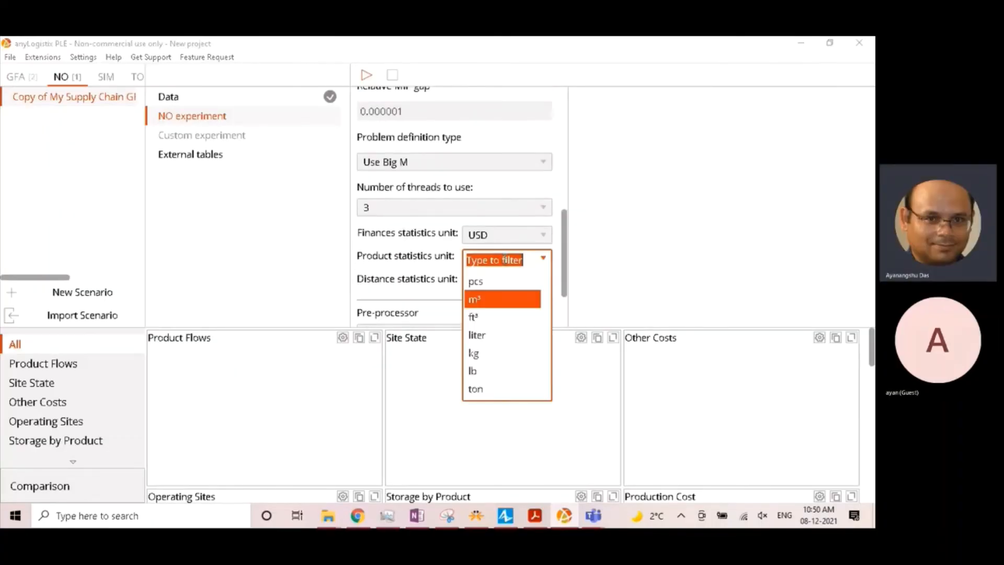
pyautogui.click(477, 281)
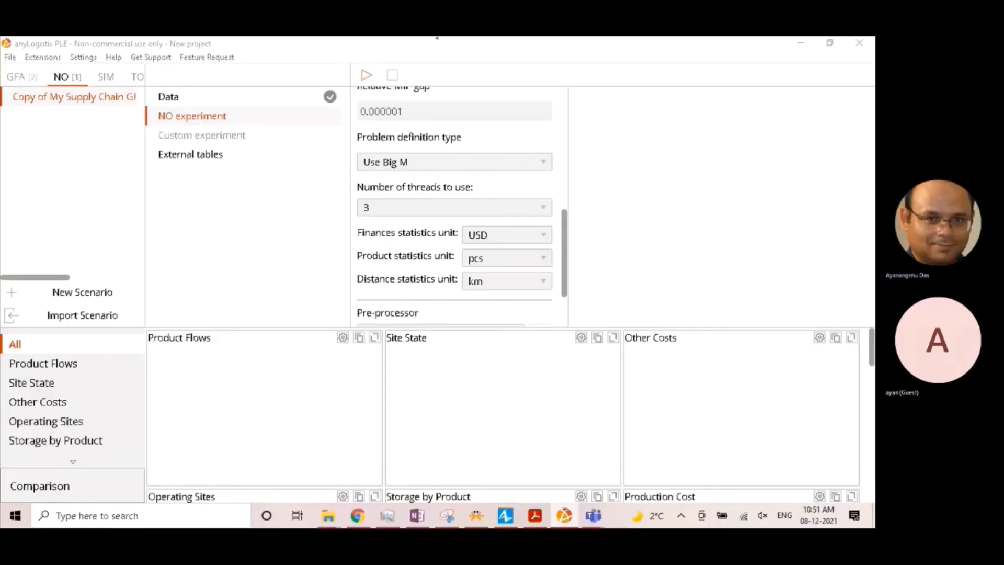
# - Review the NO experiment settings and run the network optimization
pyautogui.scroll(2, 466, 175)
pyautogui.scroll(10, 477, 211)
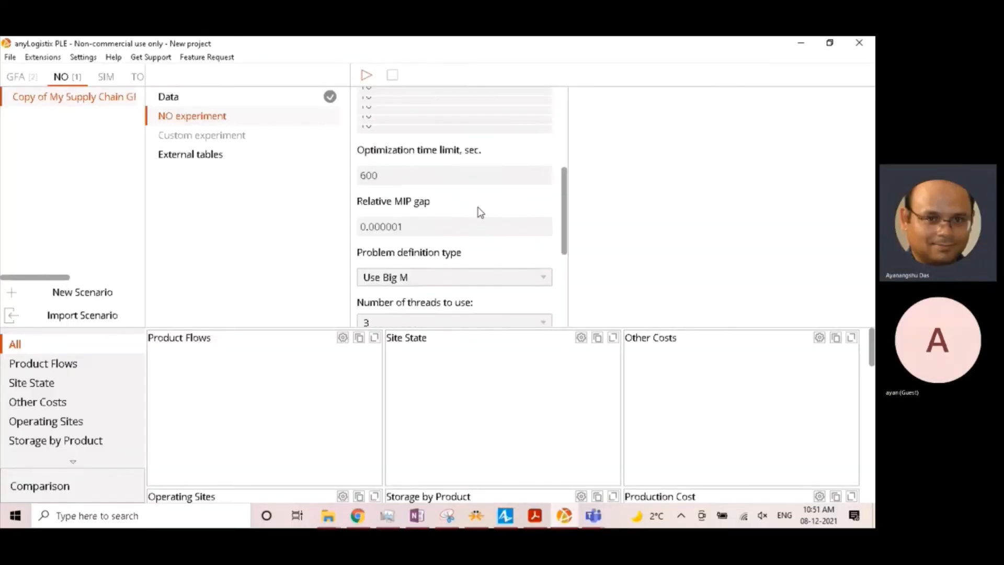
pyautogui.scroll(2, 480, 211)
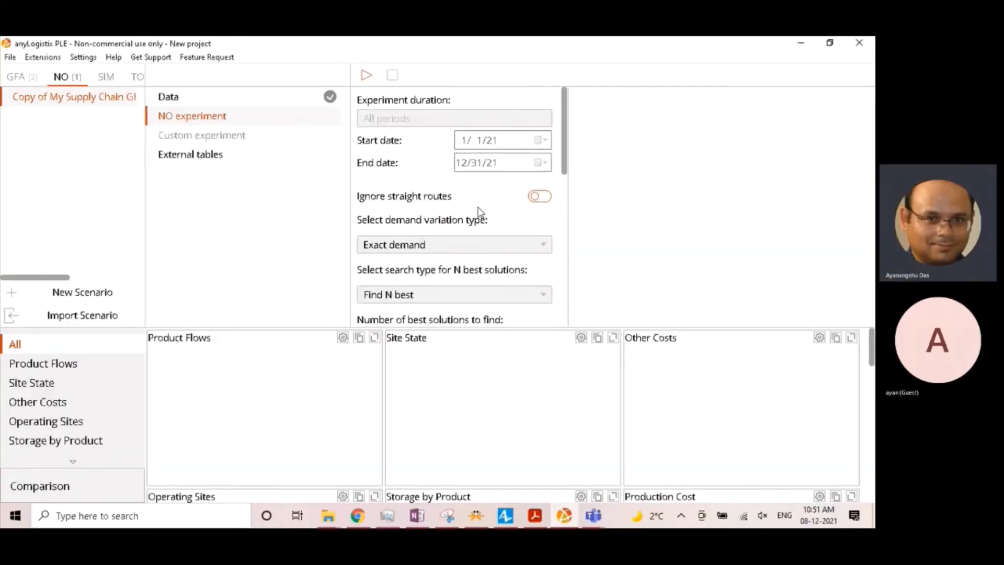
pyautogui.scroll(-20, 520, 241)
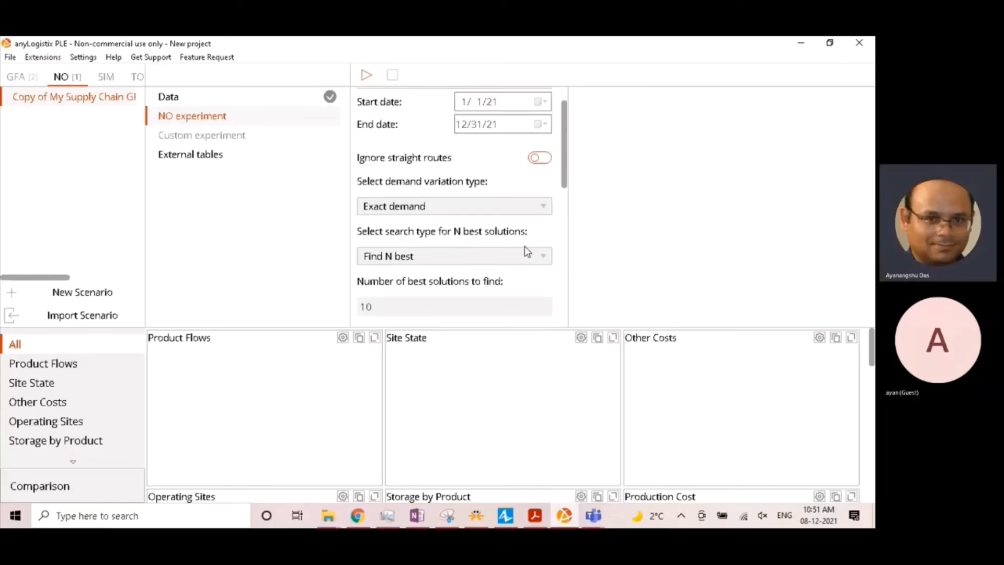
pyautogui.scroll(-5, 477, 255)
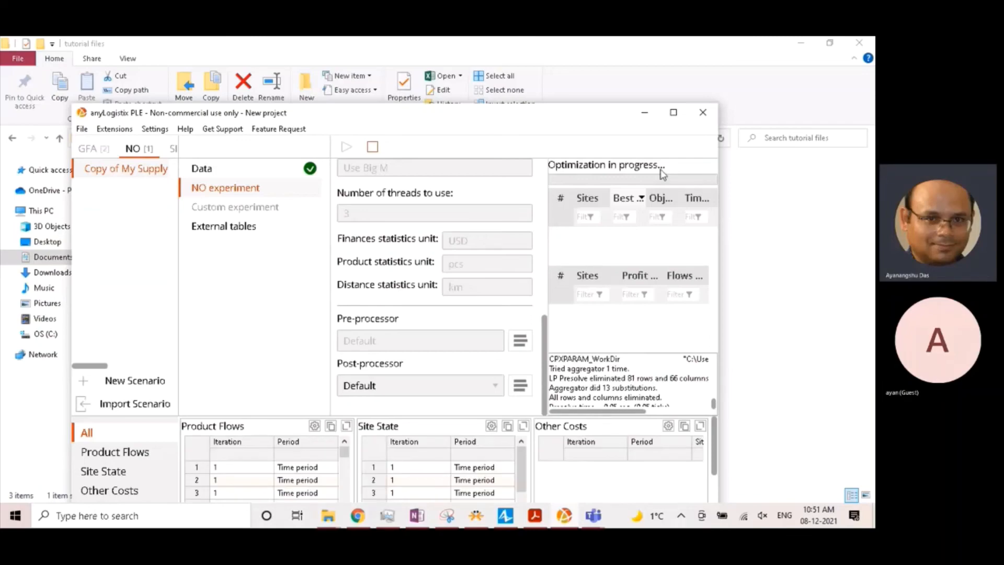
pyautogui.click(673, 112)
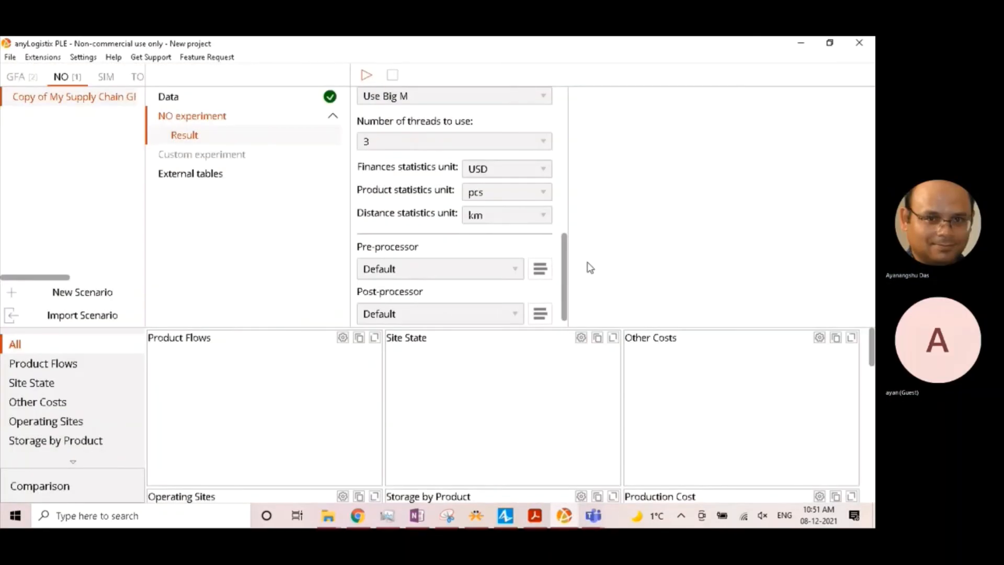
# - Open the NO experiment result and examine the sites of Iteration 1 on the map
pyautogui.click(194, 138)
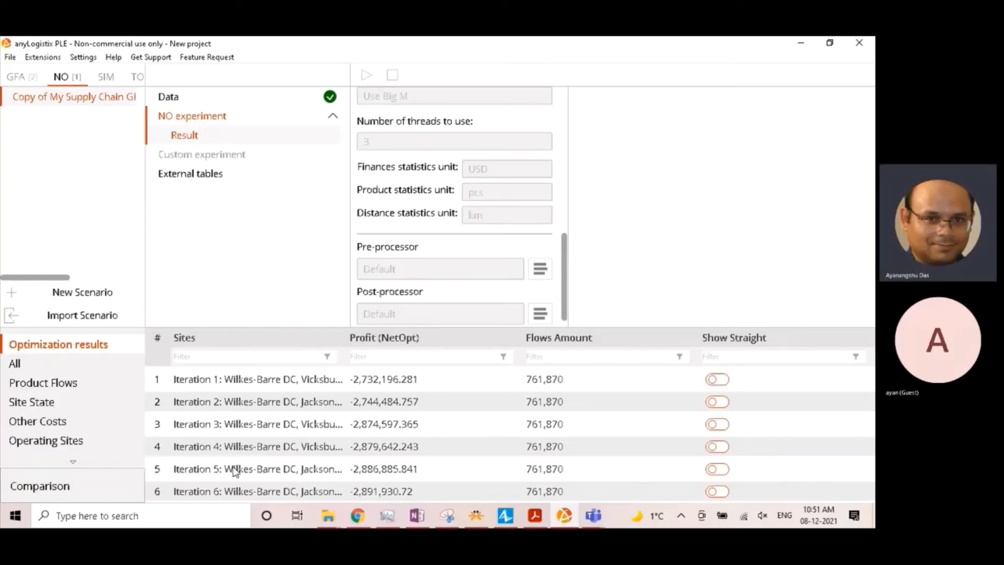
pyautogui.click(236, 382)
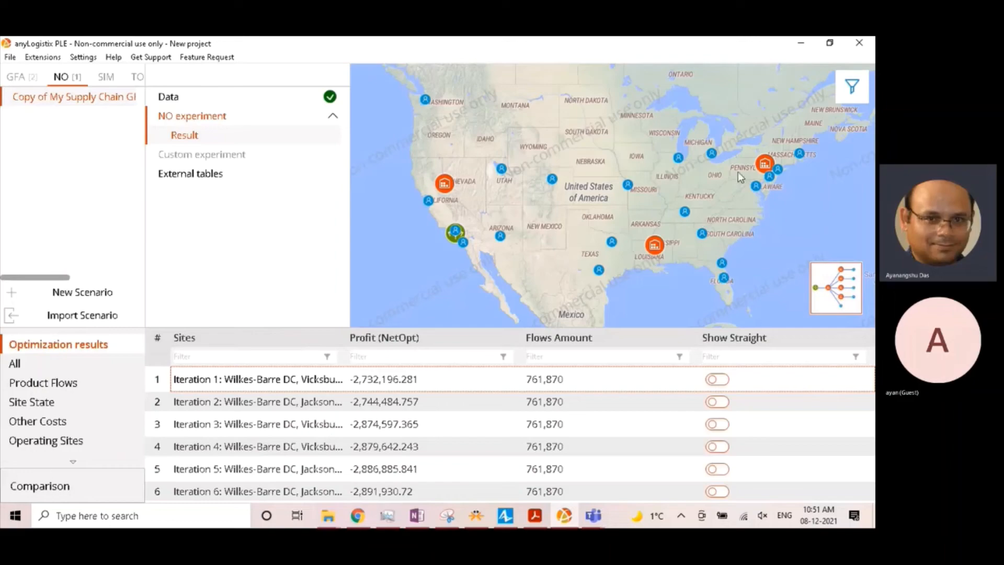
pyautogui.click(852, 87)
pyautogui.scroll(2, 656, 250)
pyautogui.scroll(-2, 657, 254)
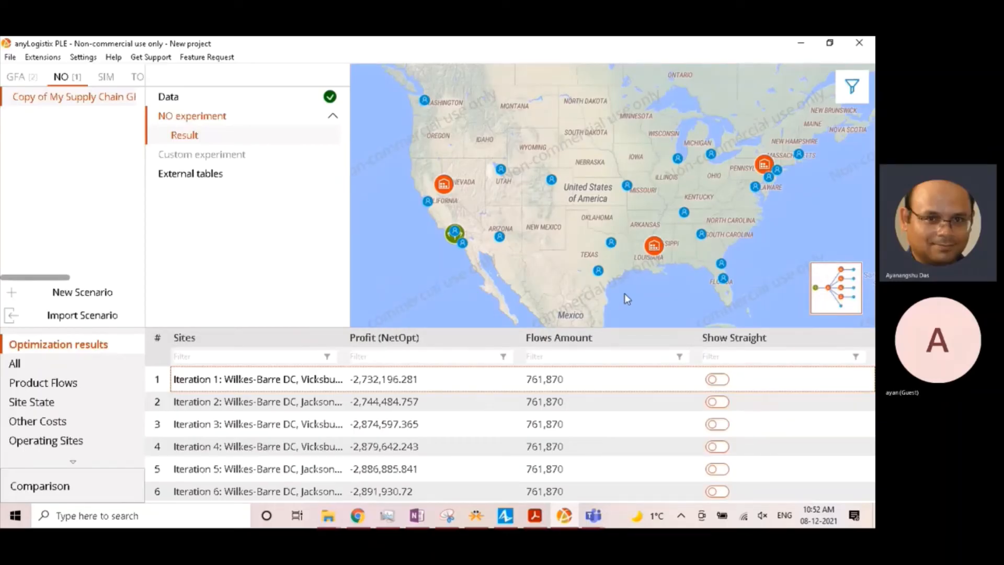
# - Display the connections between sites for Iteration 1, view the network as a schematic and return to the map
pyautogui.click(848, 95)
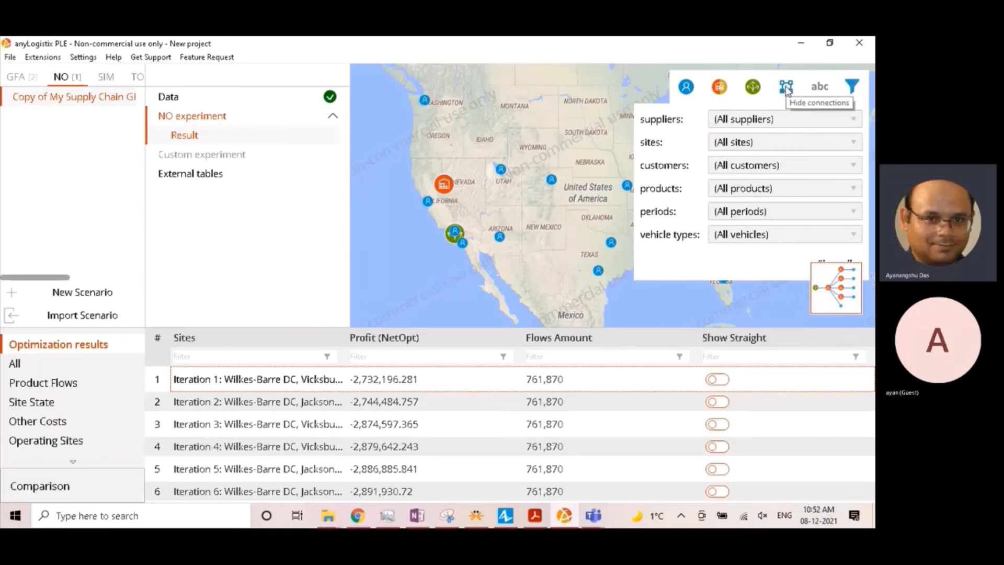
pyautogui.click(786, 88)
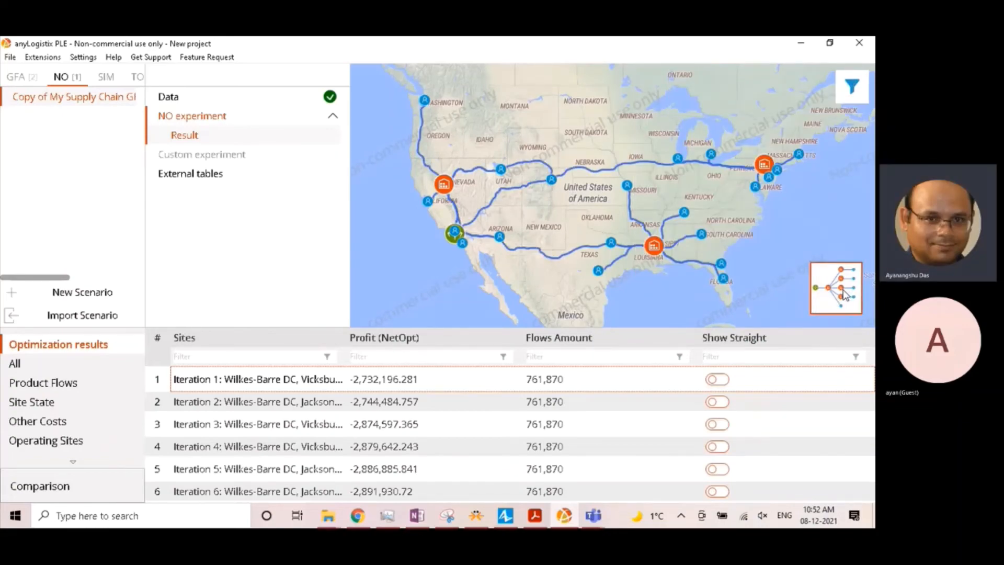
pyautogui.click(847, 294)
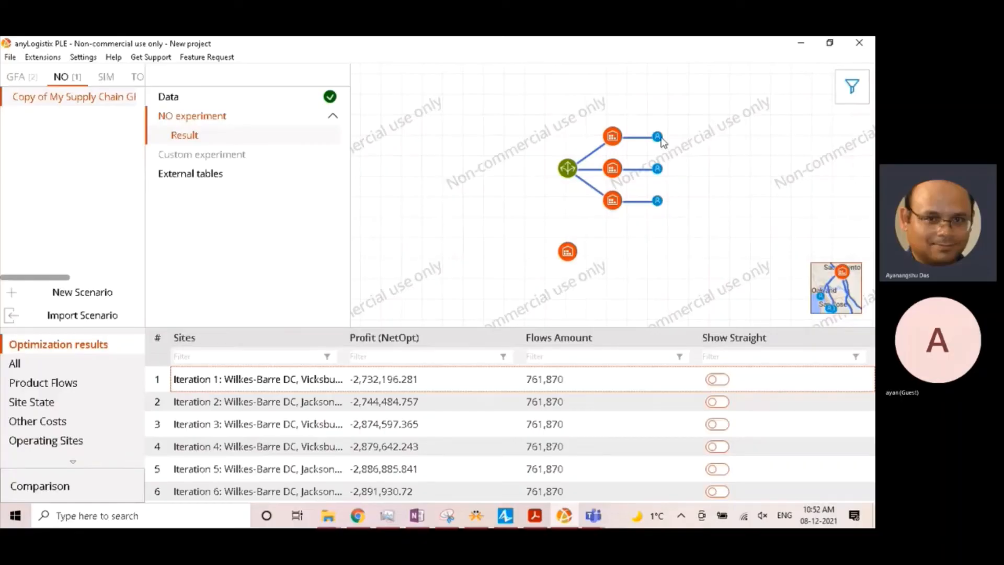
pyautogui.click(836, 285)
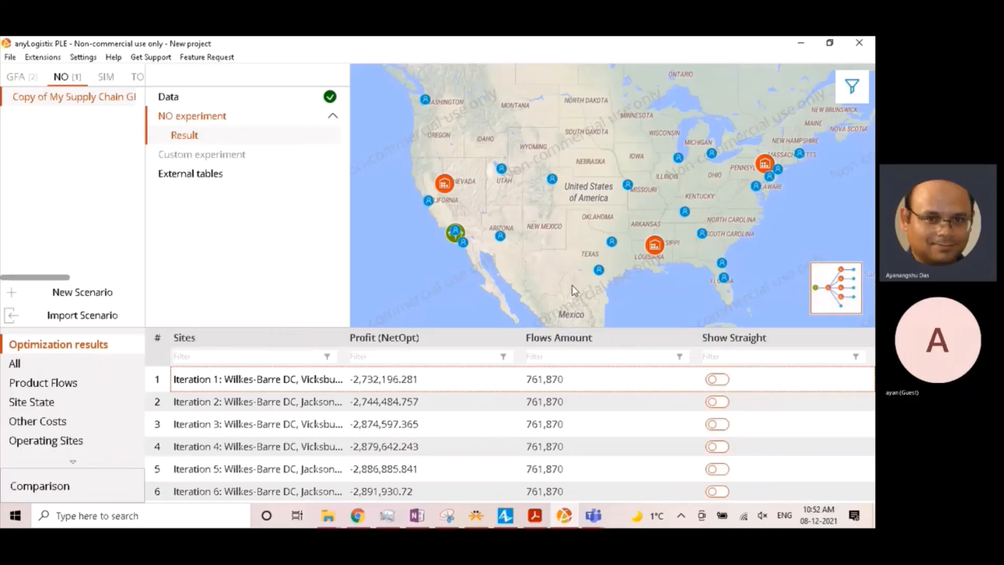
# - Compare the DC locations of Iteration 2 and Iteration 3 on the map
pyautogui.click(366, 406)
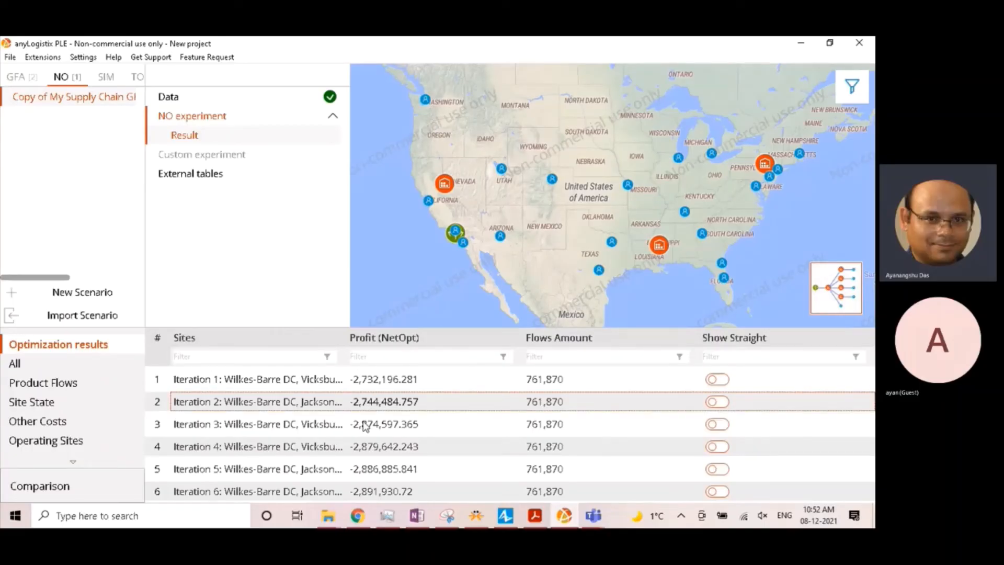
pyautogui.click(365, 427)
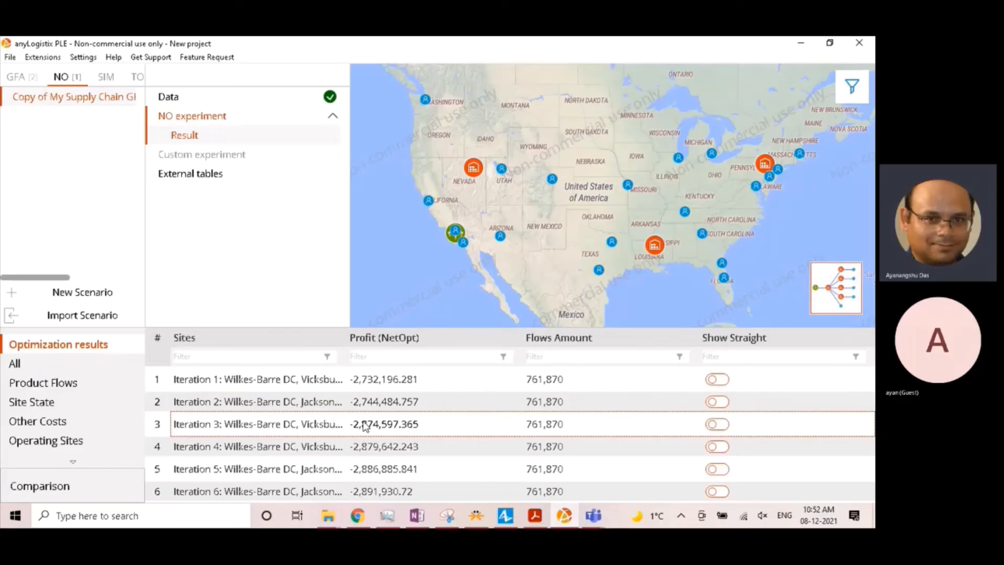
pyautogui.click(371, 411)
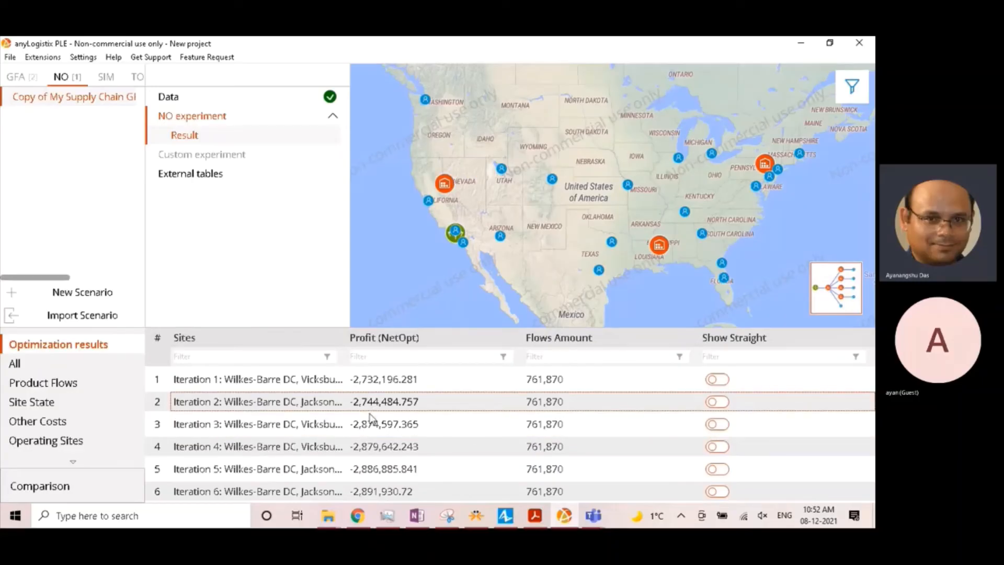
pyautogui.click(371, 418)
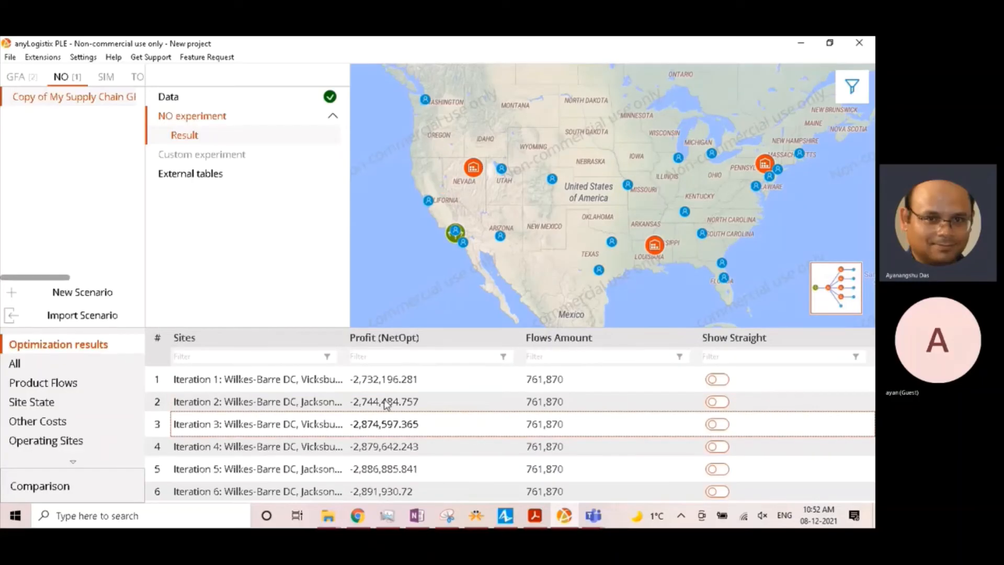
pyautogui.click(387, 404)
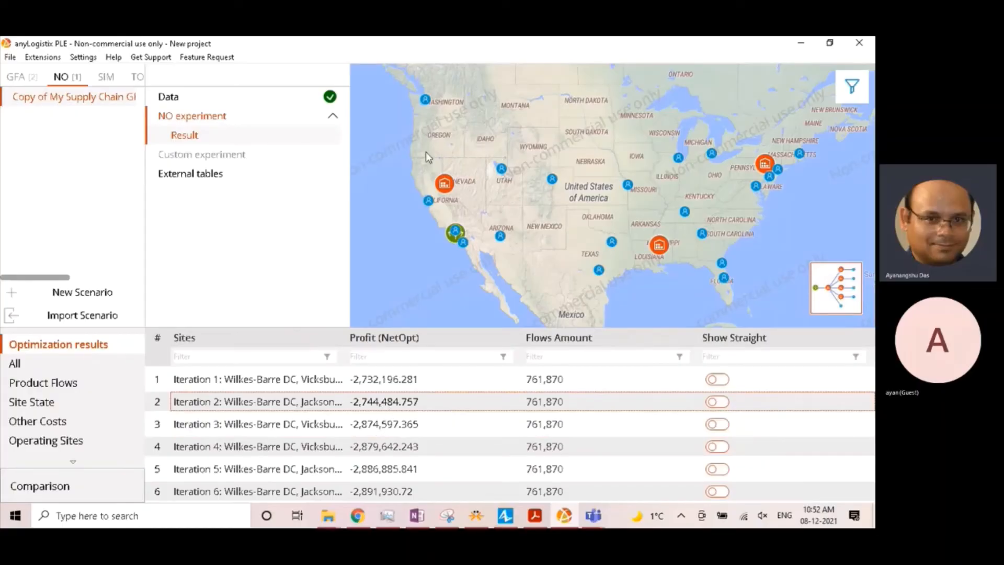
# - Identify the DCs chosen in Iteration 2 in the western, southern and northeastern United States on the map
pyautogui.scroll(2, 428, 157)
pyautogui.moveTo(442, 165)
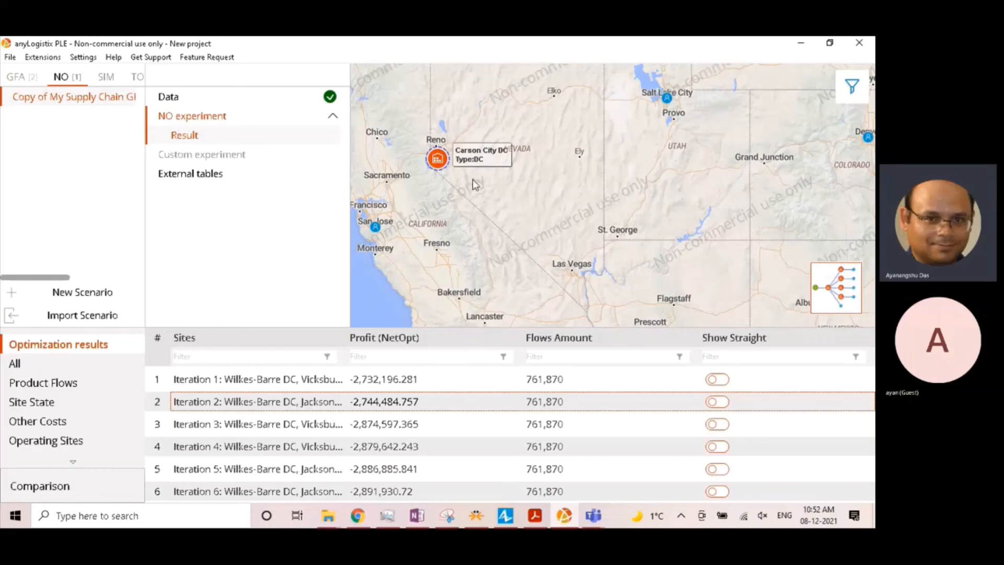
pyautogui.scroll(-1, 588, 248)
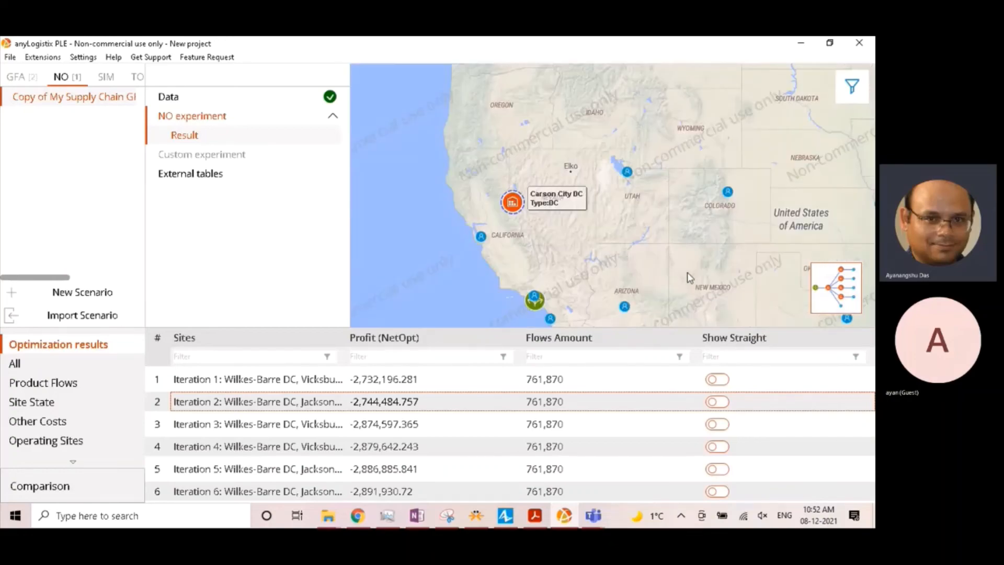
pyautogui.moveTo(687, 272); pyautogui.dragTo(527, 190)
pyautogui.moveTo(781, 243)
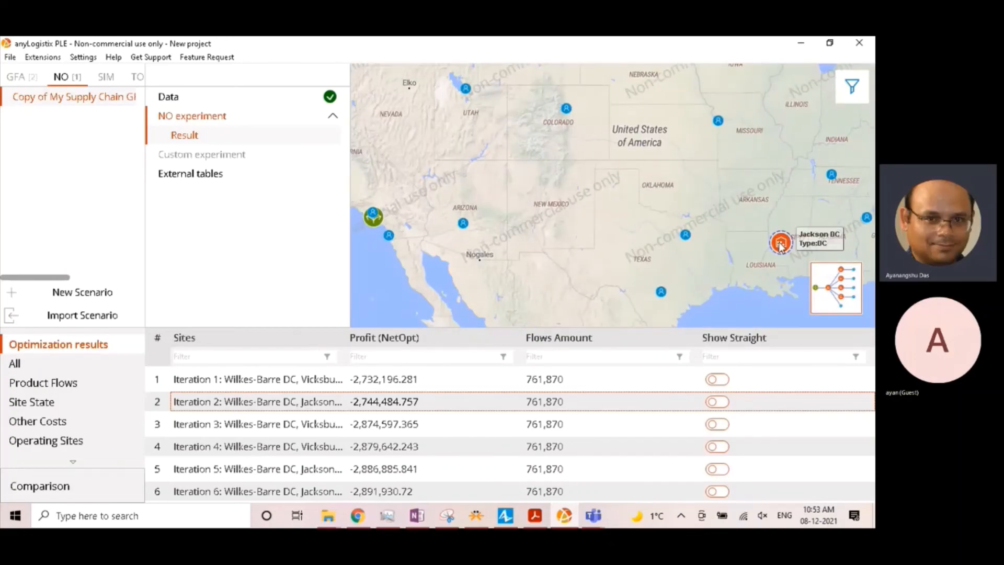
pyautogui.moveTo(748, 174); pyautogui.dragTo(509, 287)
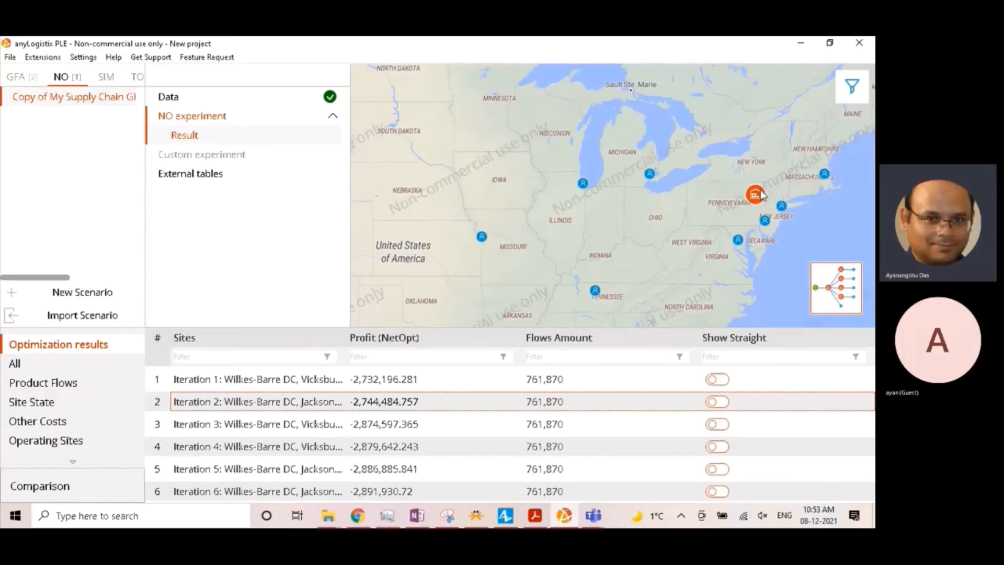
pyautogui.moveTo(761, 195)
pyautogui.scroll(-2, 569, 224)
pyautogui.moveTo(534, 261); pyautogui.dragTo(639, 250)
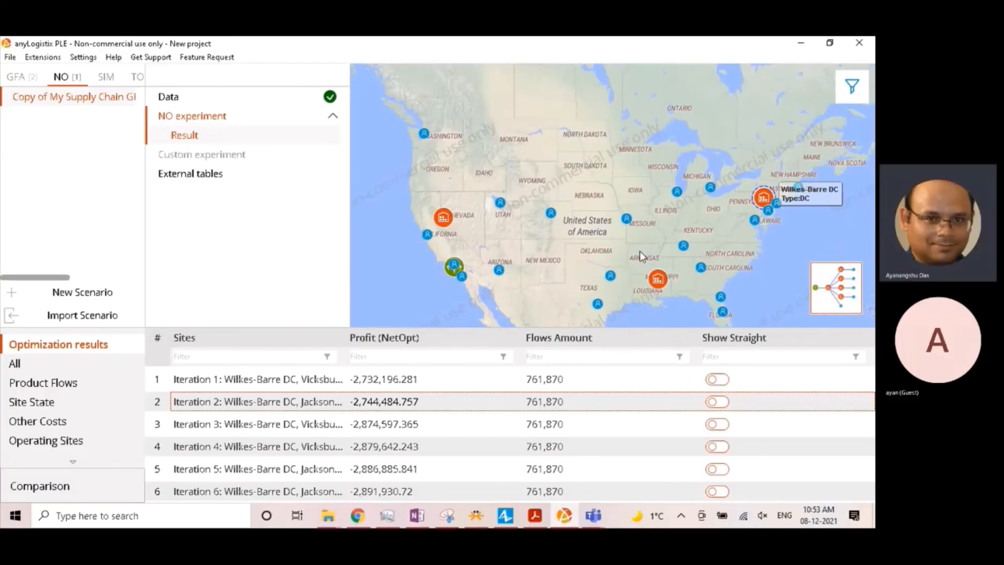
# - Identify the southern and western DCs of Iteration 3 on the map, and return to Iteration 1
pyautogui.click(399, 425)
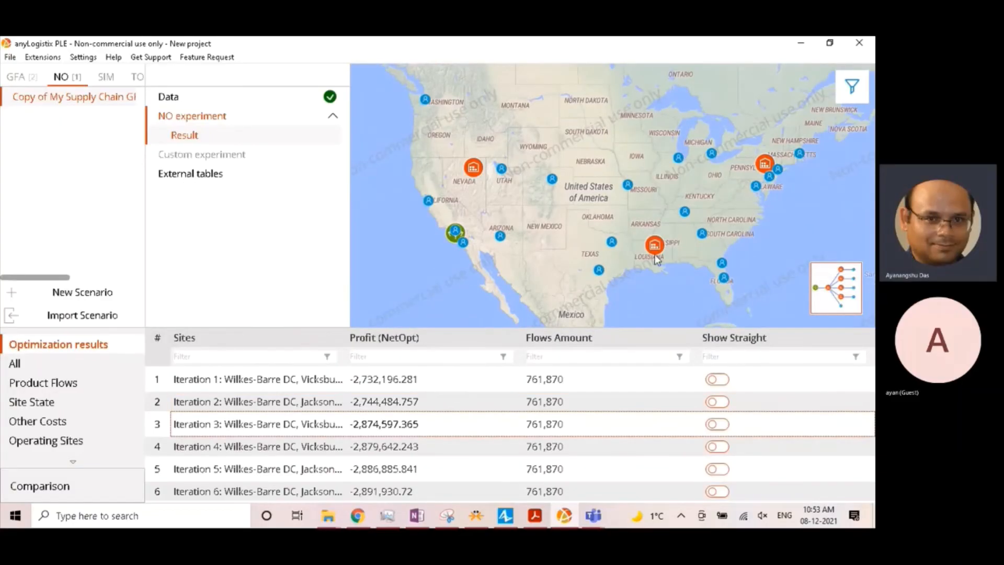
pyautogui.moveTo(657, 248)
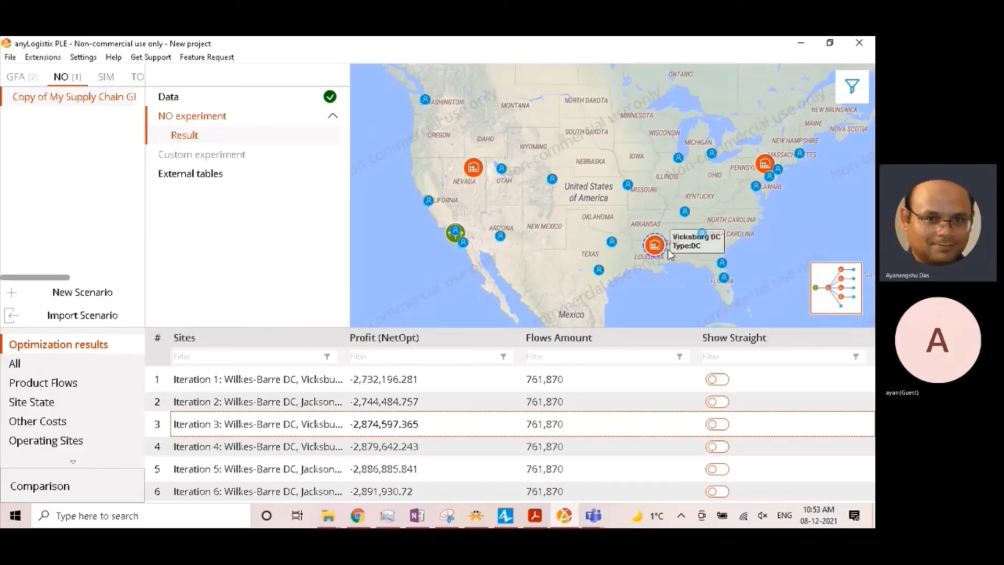
pyautogui.moveTo(510, 170)
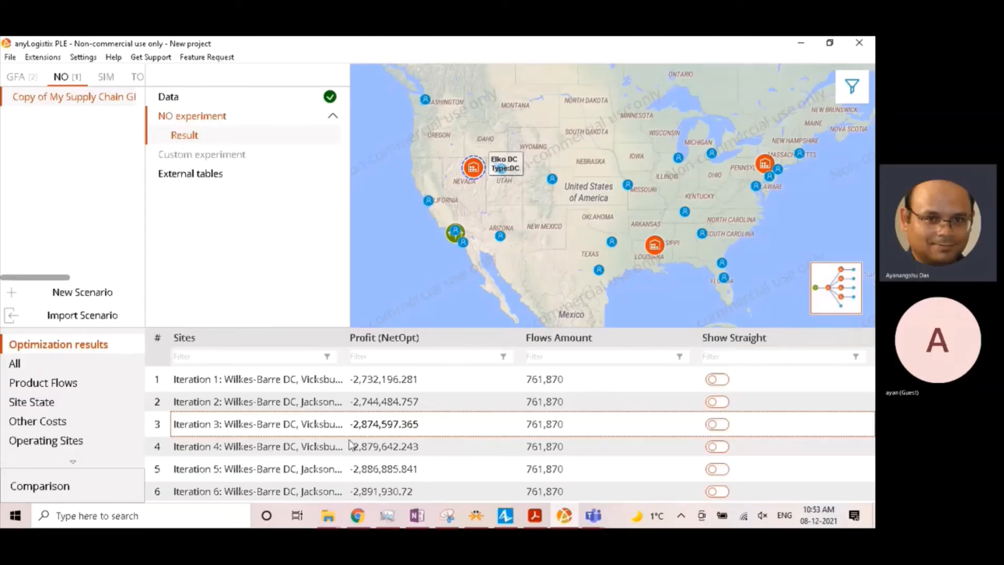
pyautogui.click(359, 385)
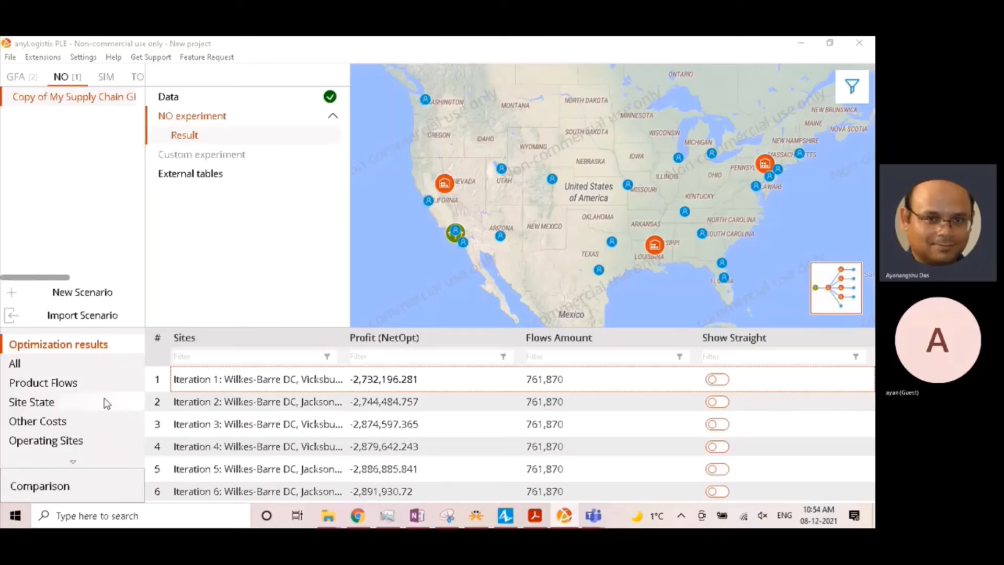
# - Set the selling price of product PS4 to 399 and its cost to 381 in the scenario's product data
pyautogui.scroll(-1, 104, 398)
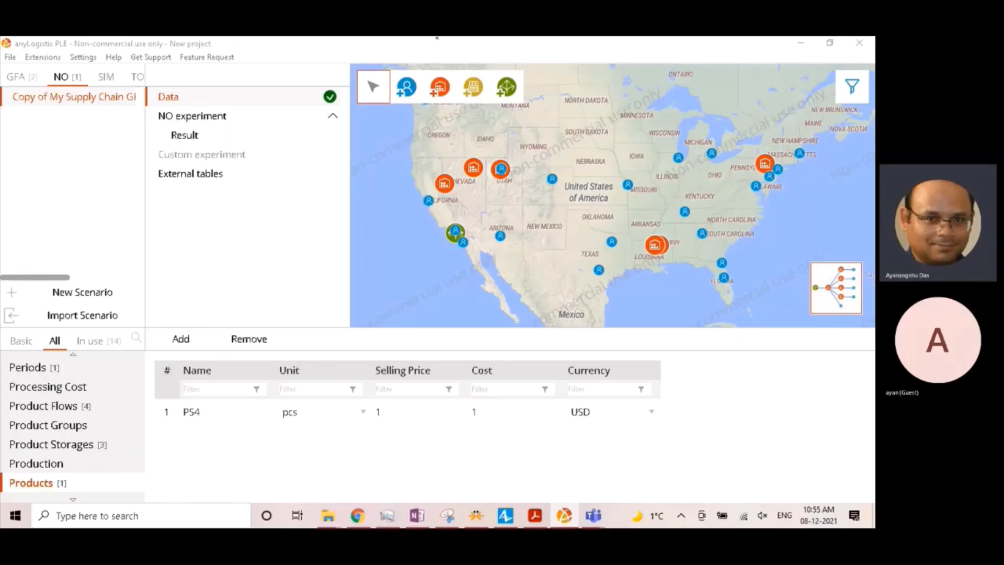
pyautogui.doubleClick(415, 409)
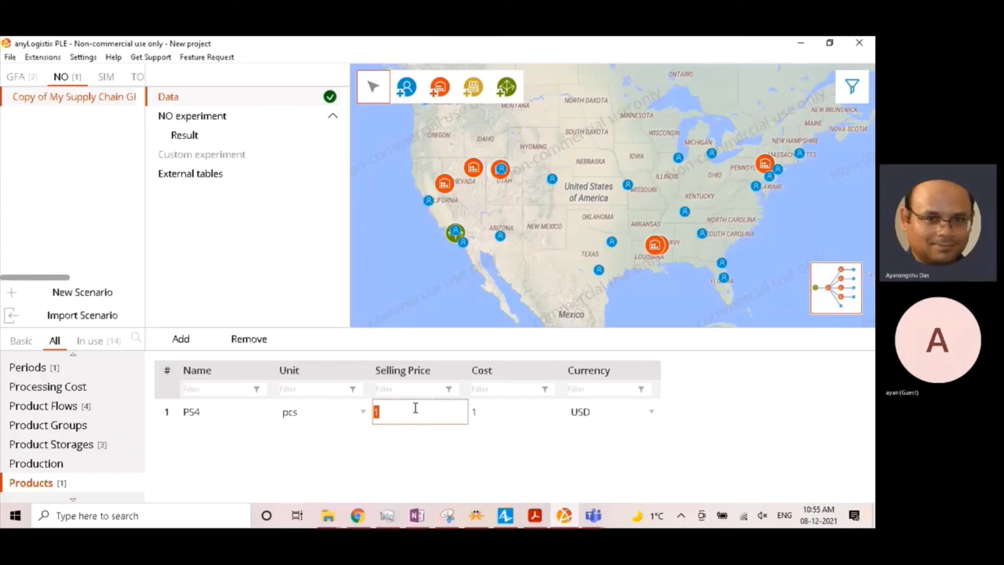
pyautogui.write('399')
pyautogui.doubleClick(498, 409)
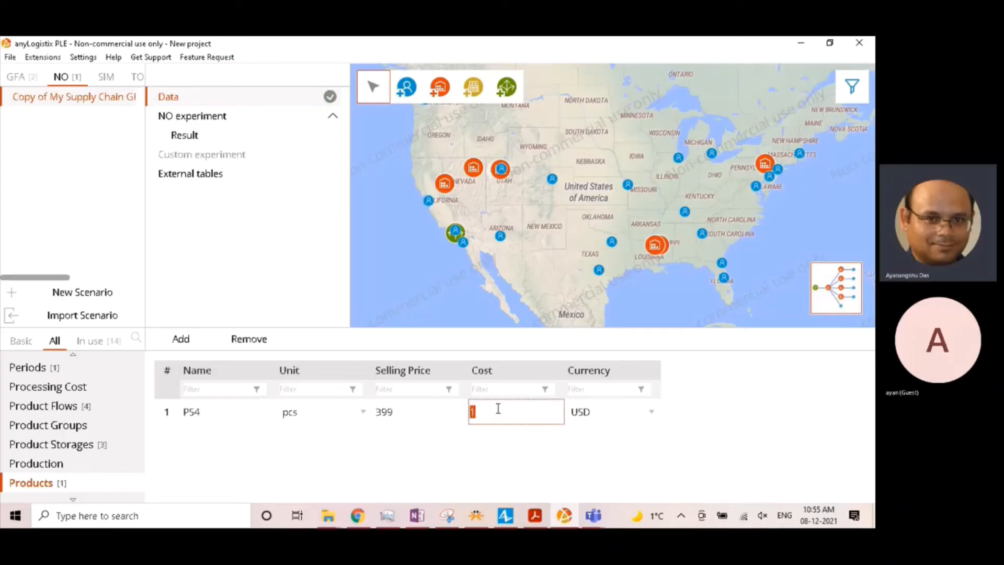
pyautogui.write('381')
pyautogui.press('Return')
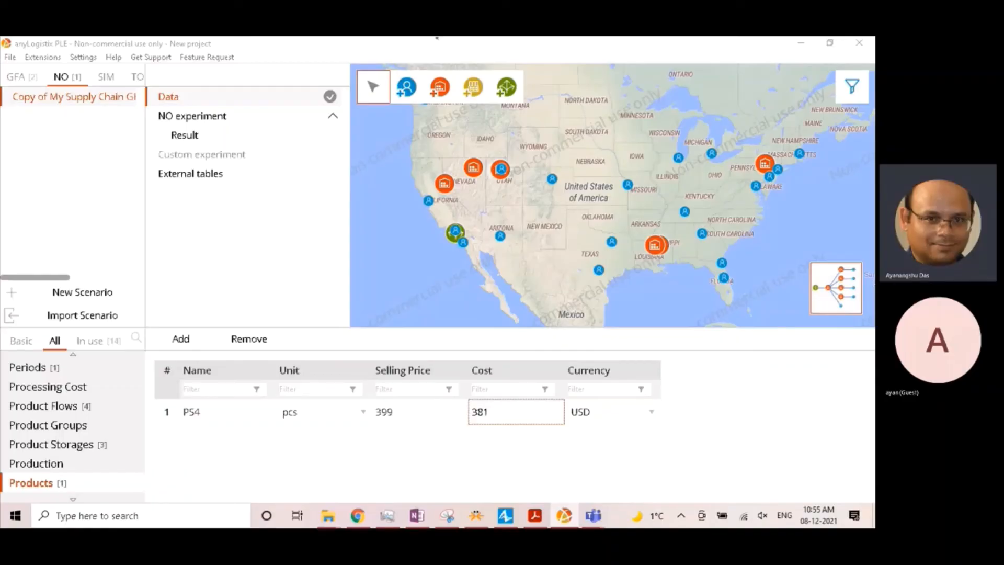
pyautogui.click(114, 107)
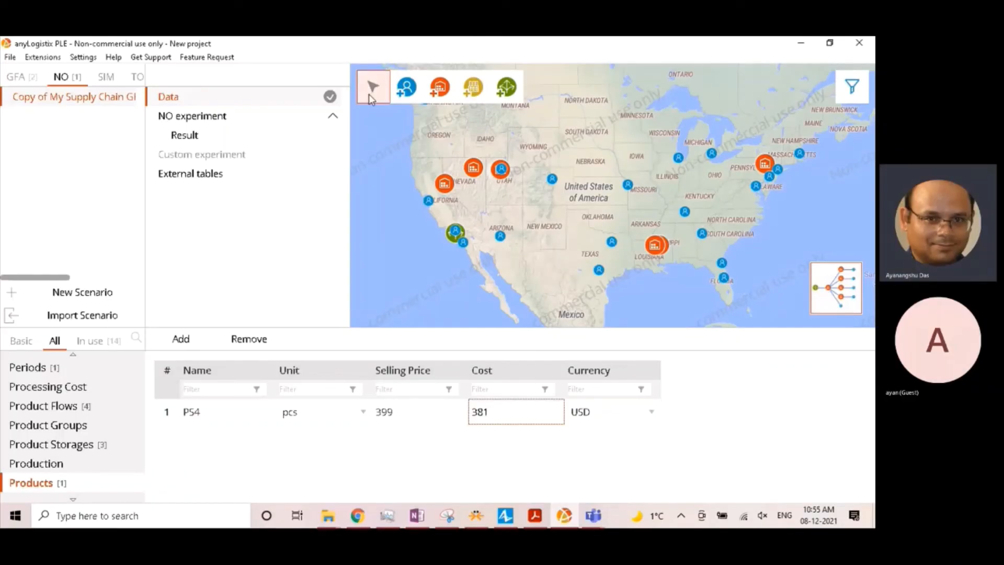
# - Run the NO experiment again with the revised product price and cost, and restore the window to full size
pyautogui.click(829, 43)
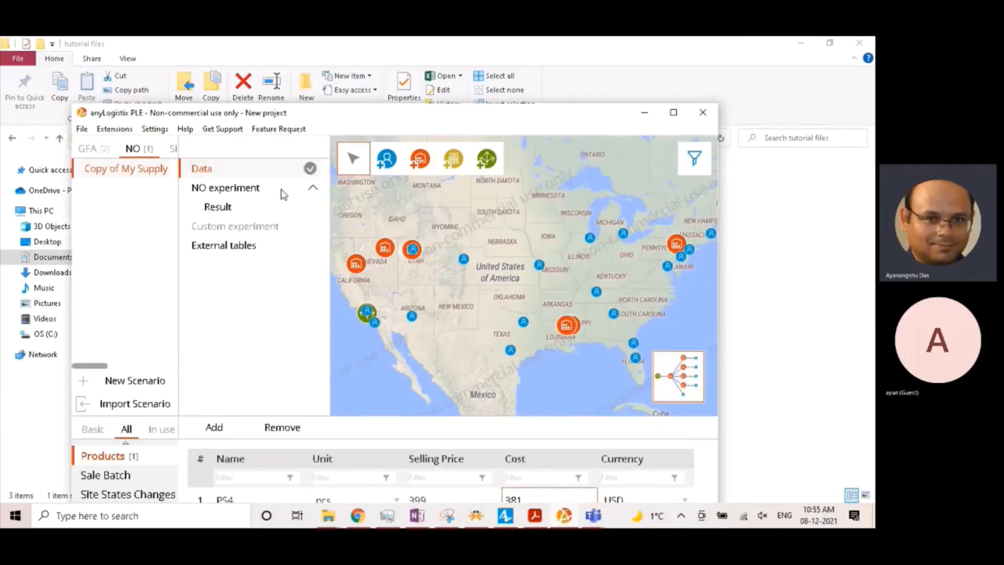
pyautogui.click(228, 189)
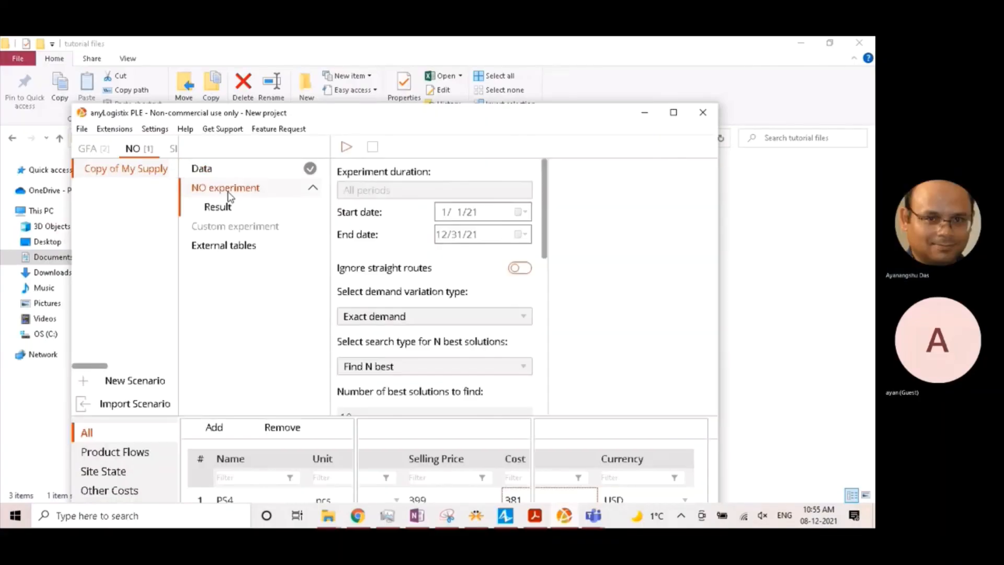
pyautogui.click(347, 148)
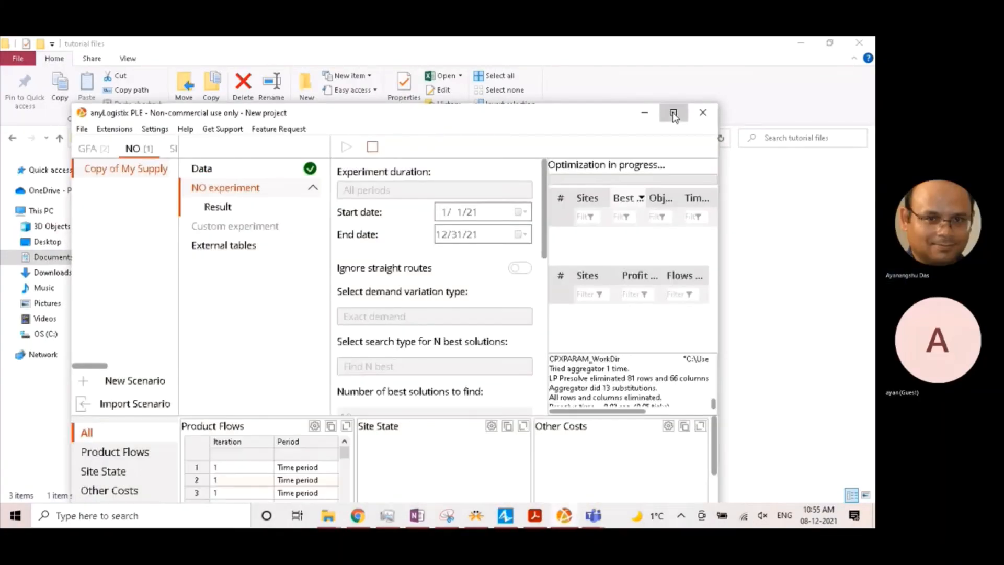
pyautogui.click(674, 114)
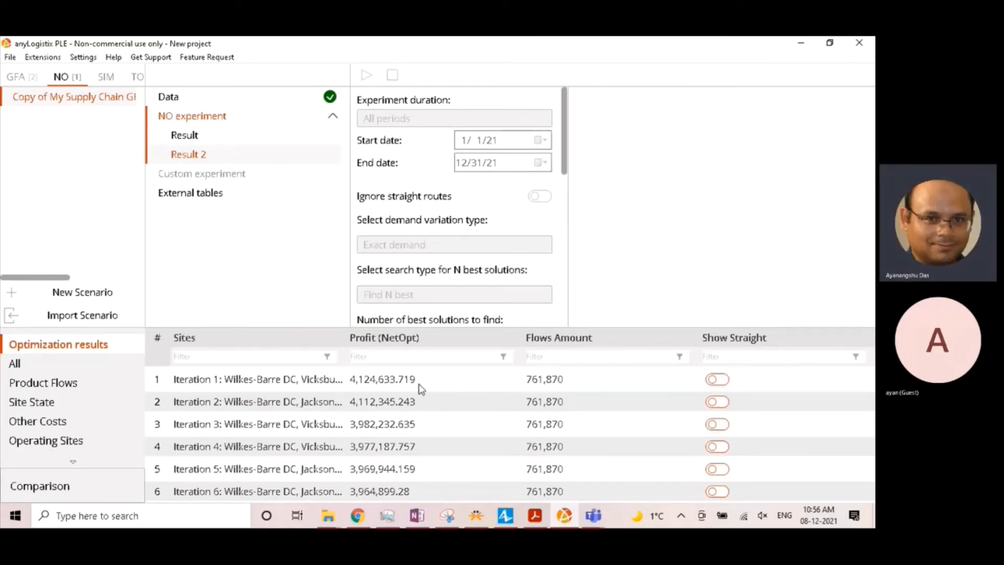
# - Compare the profits in Result and Result 2, and display the connections between sites for Iteration 1 of Result 2 on the map
pyautogui.click(209, 141)
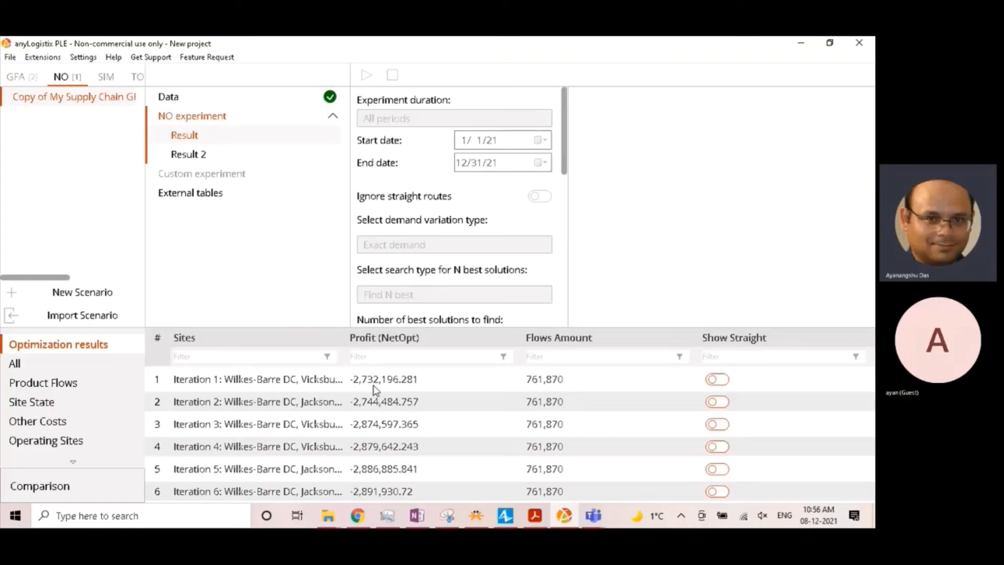
pyautogui.click(239, 157)
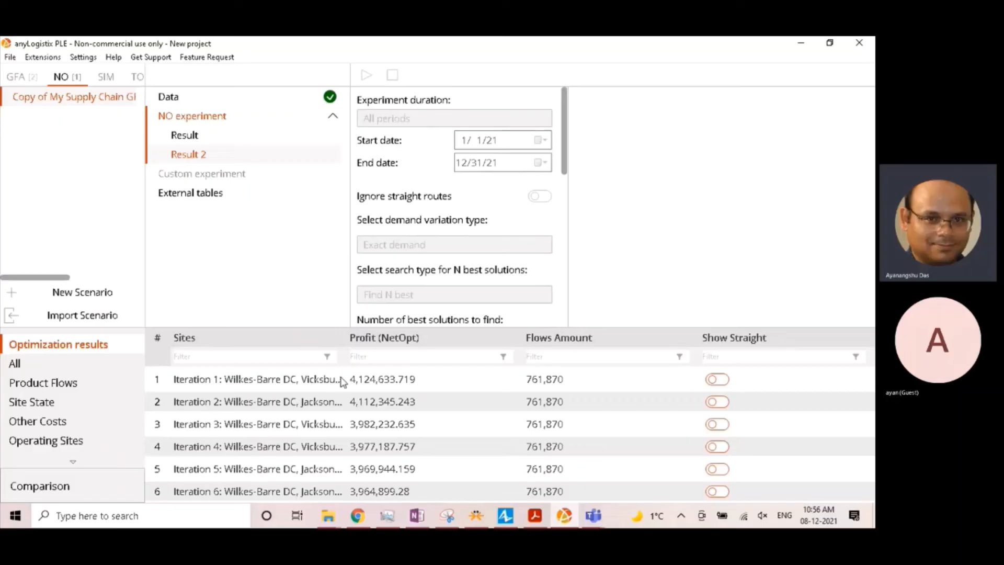
pyautogui.click(456, 379)
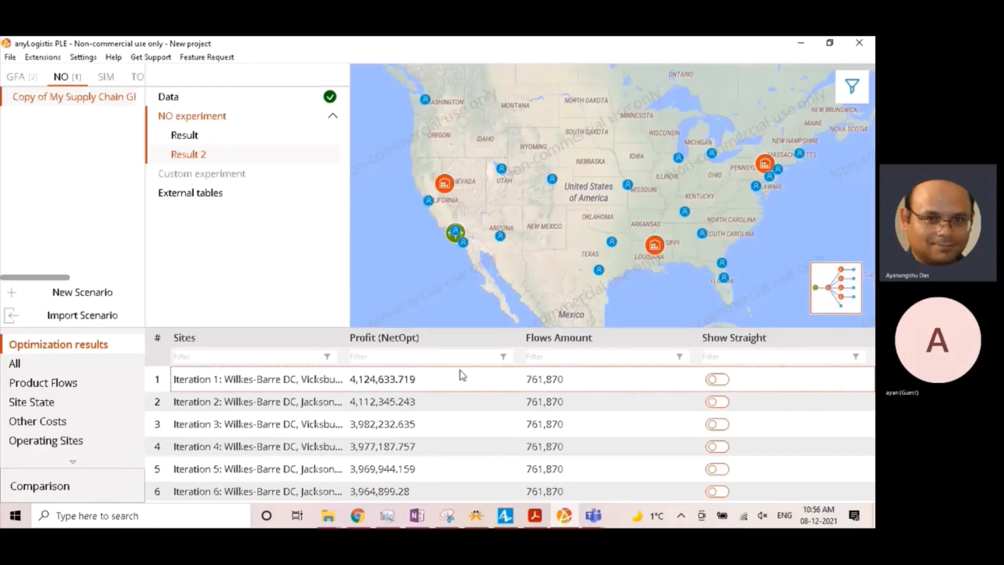
pyautogui.click(852, 86)
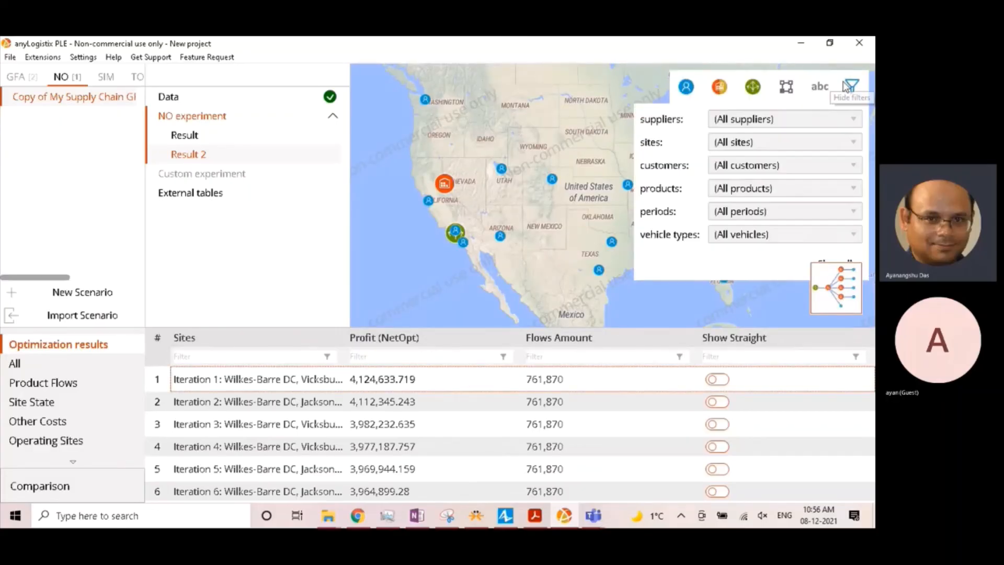
pyautogui.click(786, 87)
pyautogui.click(562, 211)
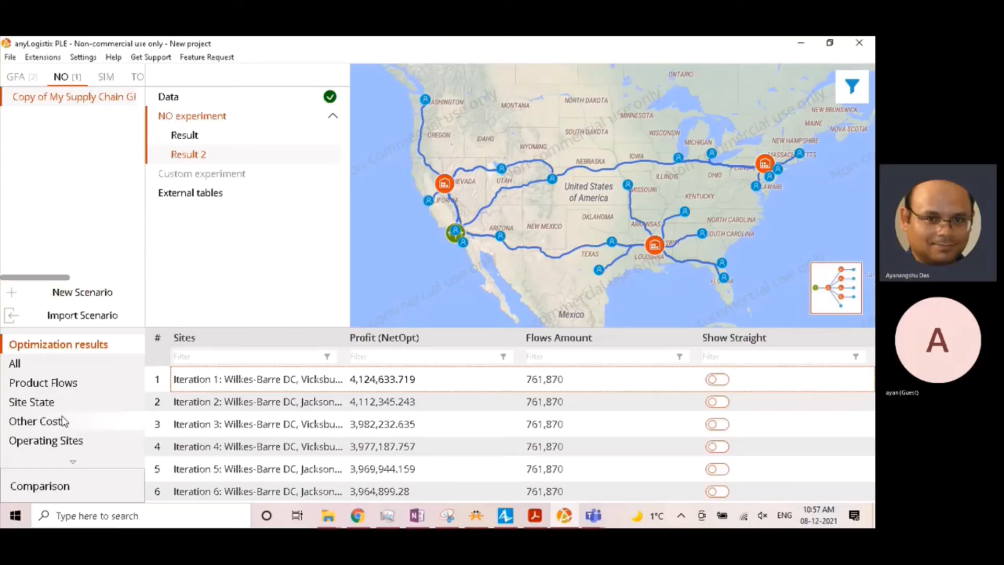
# - Add a facility expense to the scenario data: an initial cost of 12,092,000 USD for Carson City DC
pyautogui.click(219, 99)
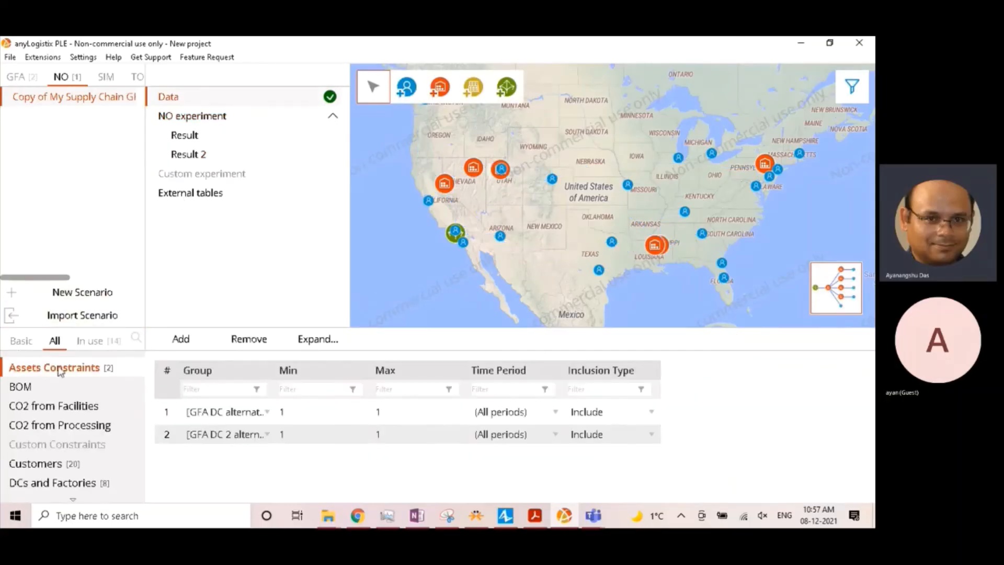
pyautogui.scroll(-3, 74, 444)
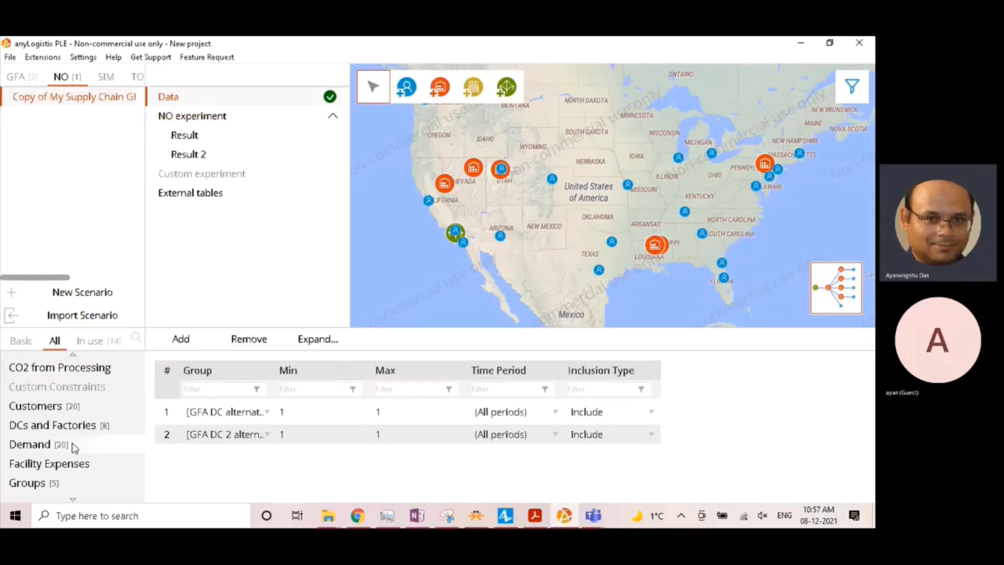
pyautogui.click(72, 466)
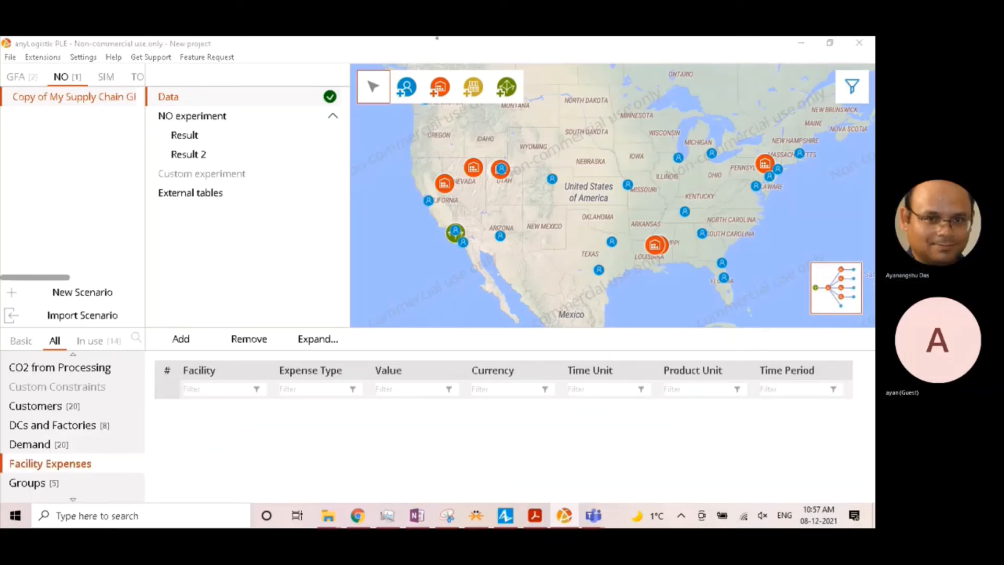
pyautogui.click(180, 341)
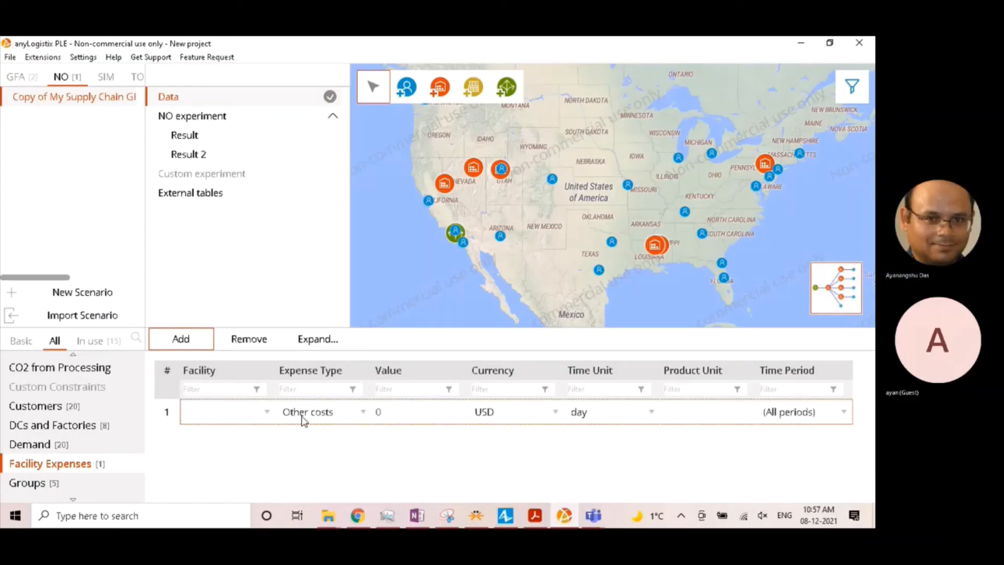
pyautogui.click(303, 418)
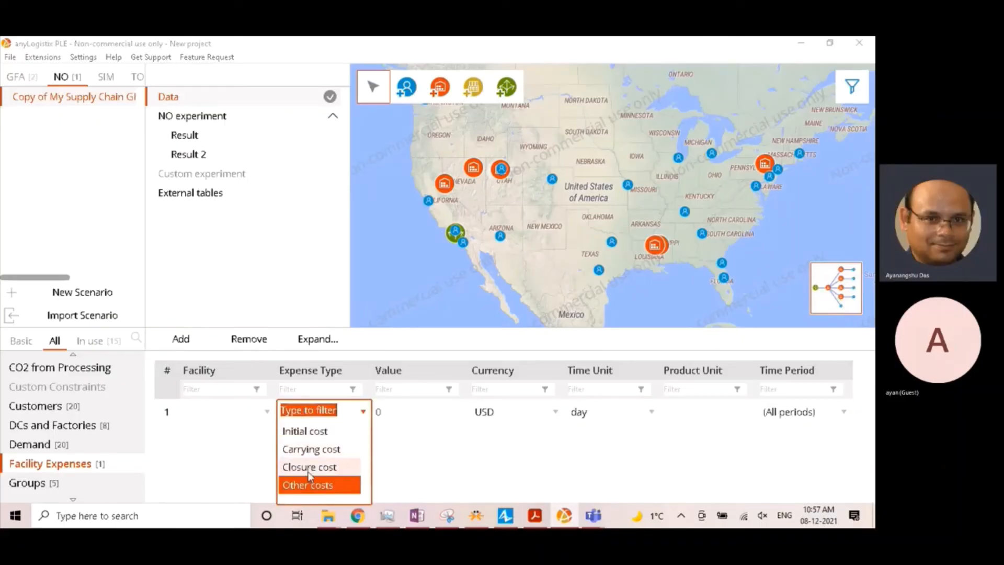
pyautogui.click(328, 429)
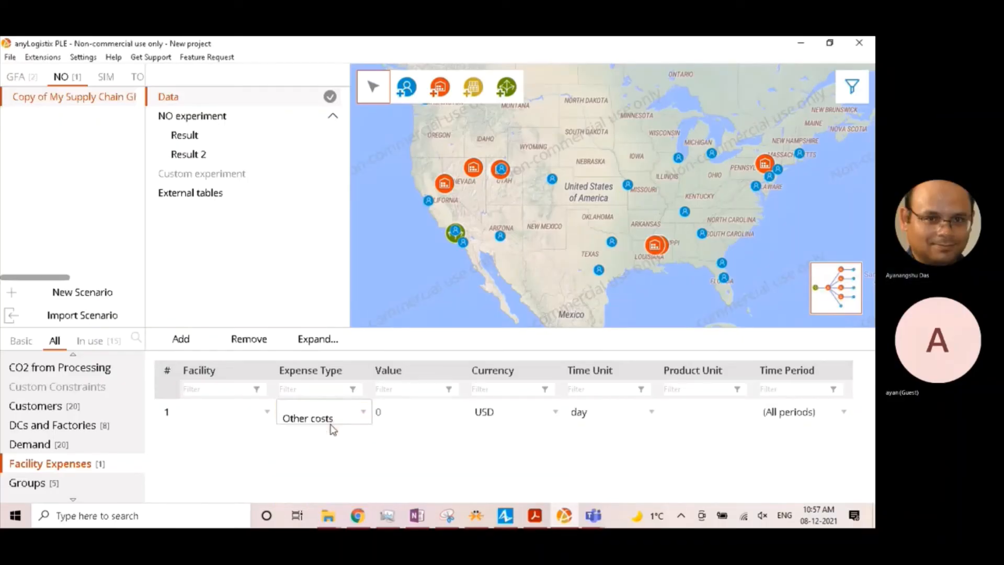
pyautogui.click(234, 417)
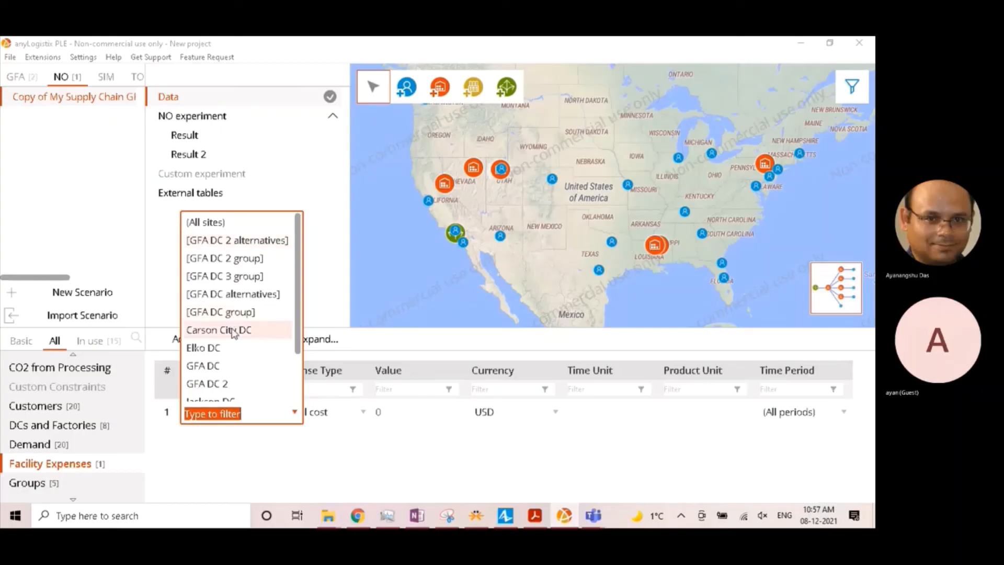
pyautogui.click(233, 330)
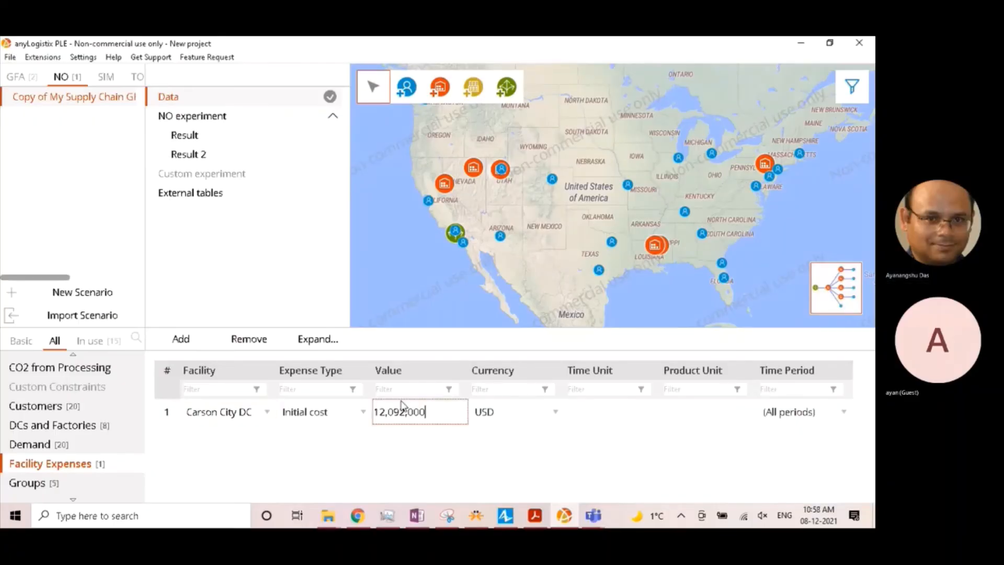
pyautogui.press('Return')
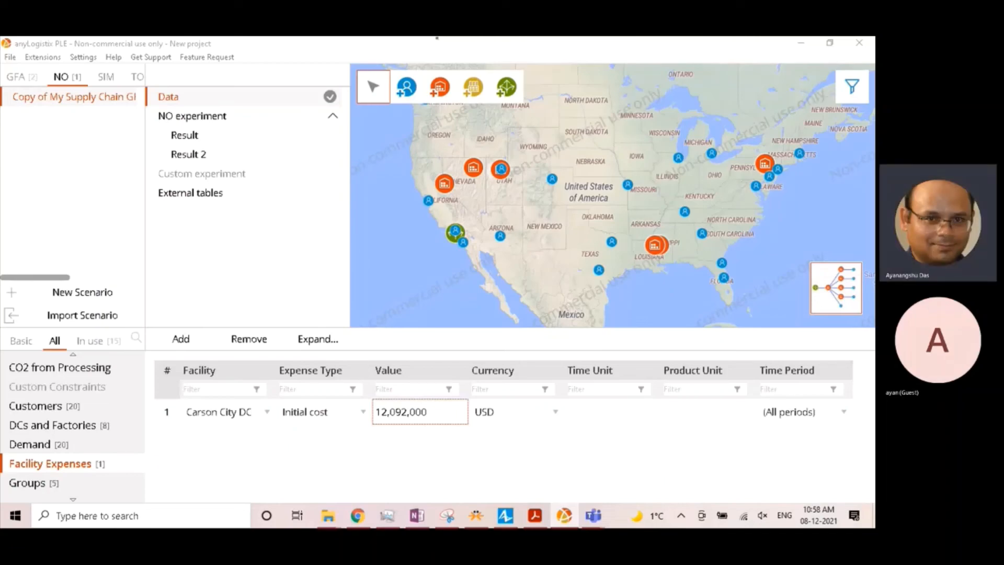
# - Add a second facility expense: an initial cost of 11,950,000 USD for Elko DC
pyautogui.click(175, 339)
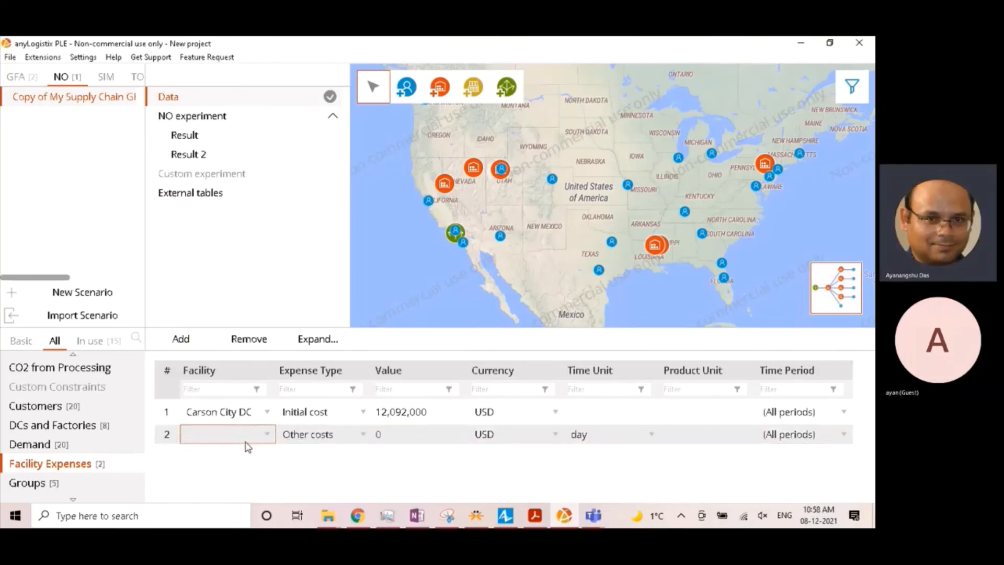
pyautogui.click(248, 444)
pyautogui.click(217, 374)
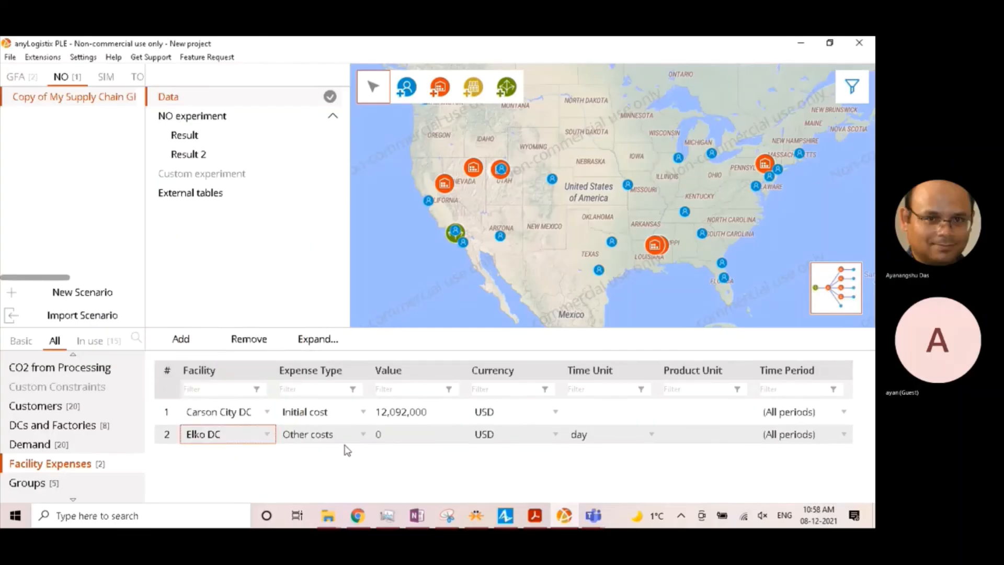
pyautogui.click(324, 438)
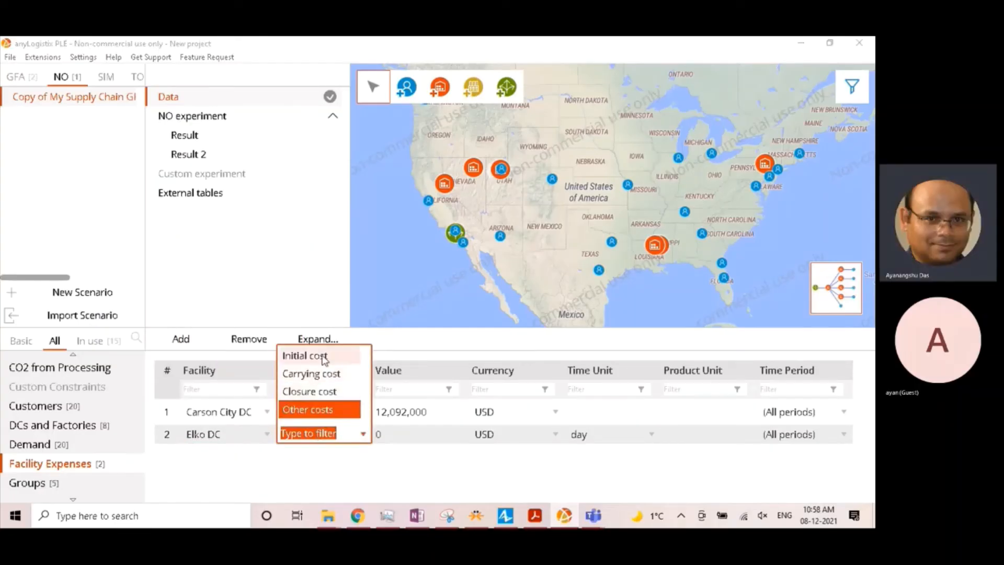
pyautogui.click(304, 356)
pyautogui.click(389, 433)
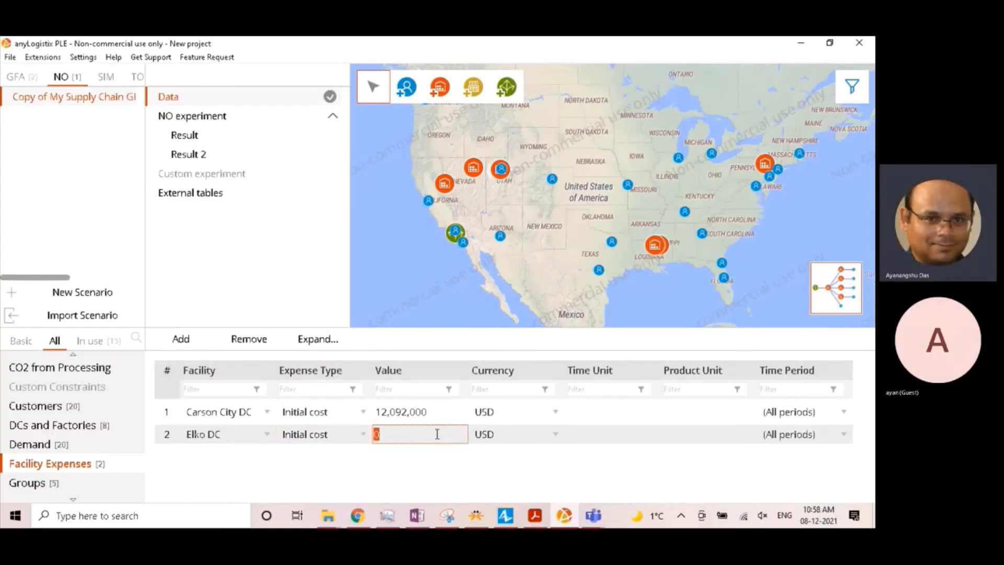
pyautogui.write('11')
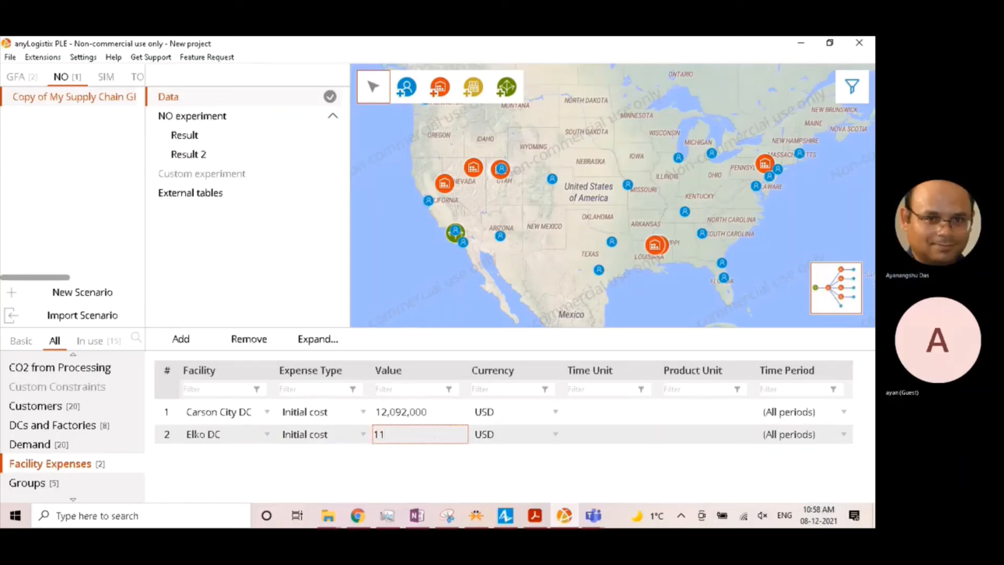
pyautogui.write('950000')
# - Add a third facility expense: an initial cost of 12,600,000 USD for Wilkes-Barre DC
pyautogui.click(189, 340)
pyautogui.click(240, 459)
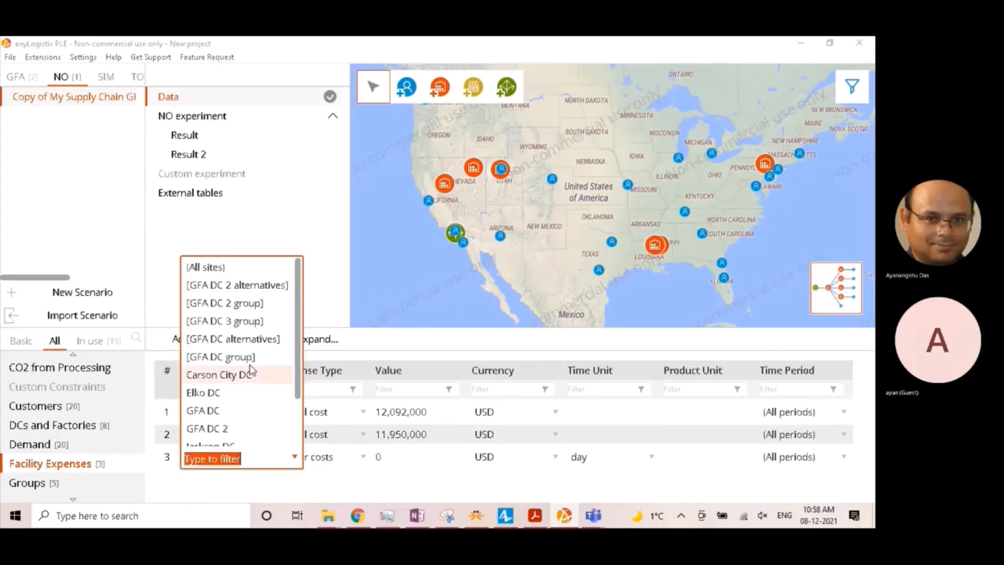
pyautogui.scroll(-1, 245, 431)
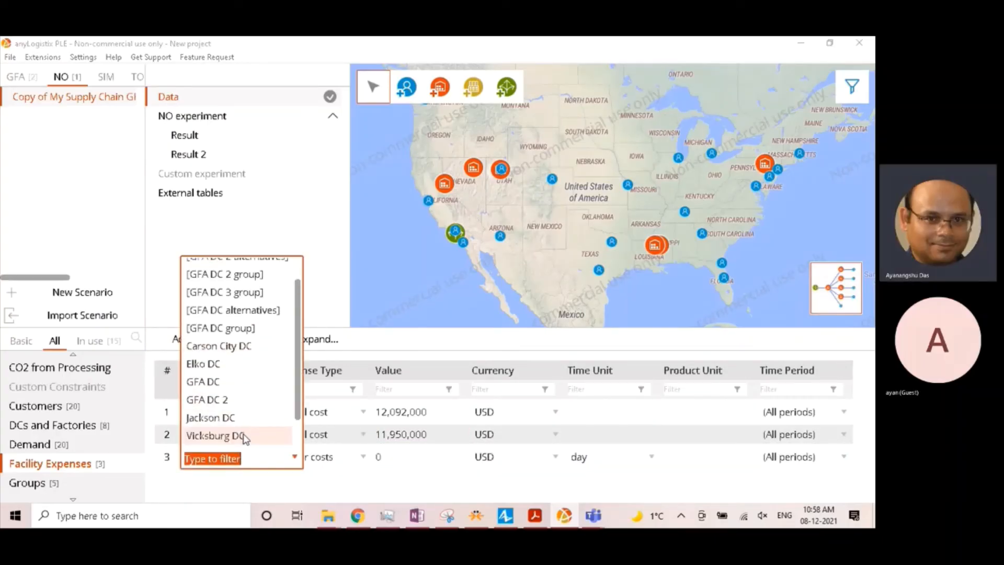
pyautogui.scroll(-2, 244, 437)
pyautogui.click(246, 438)
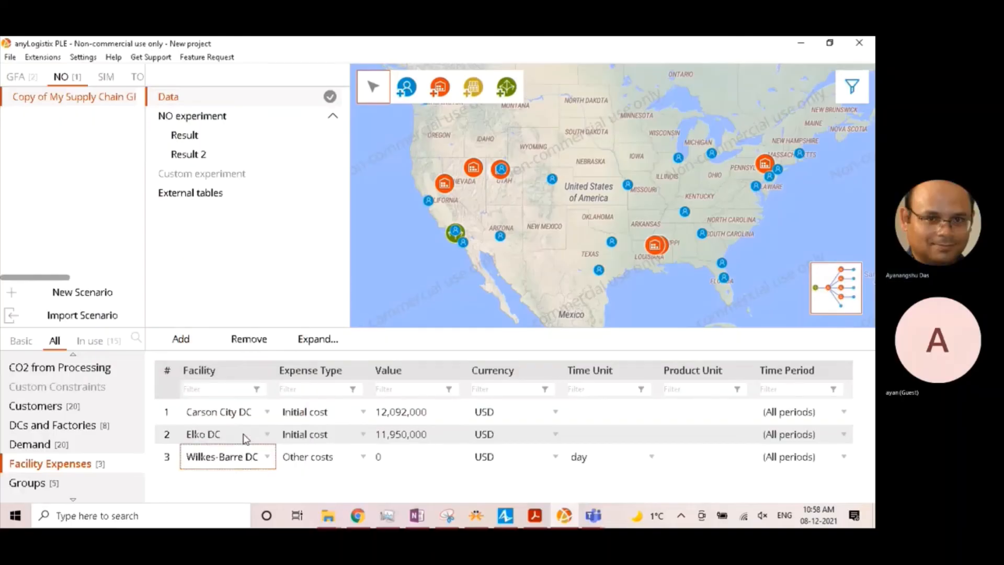
pyautogui.click(328, 460)
pyautogui.click(327, 383)
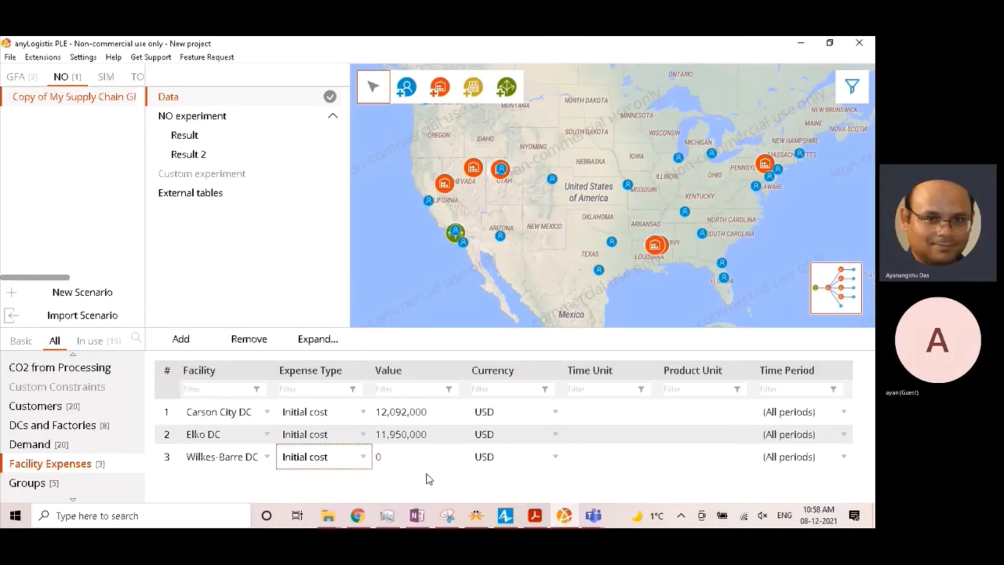
pyautogui.click(408, 452)
pyautogui.press('BackSpace')
pyautogui.write('1')
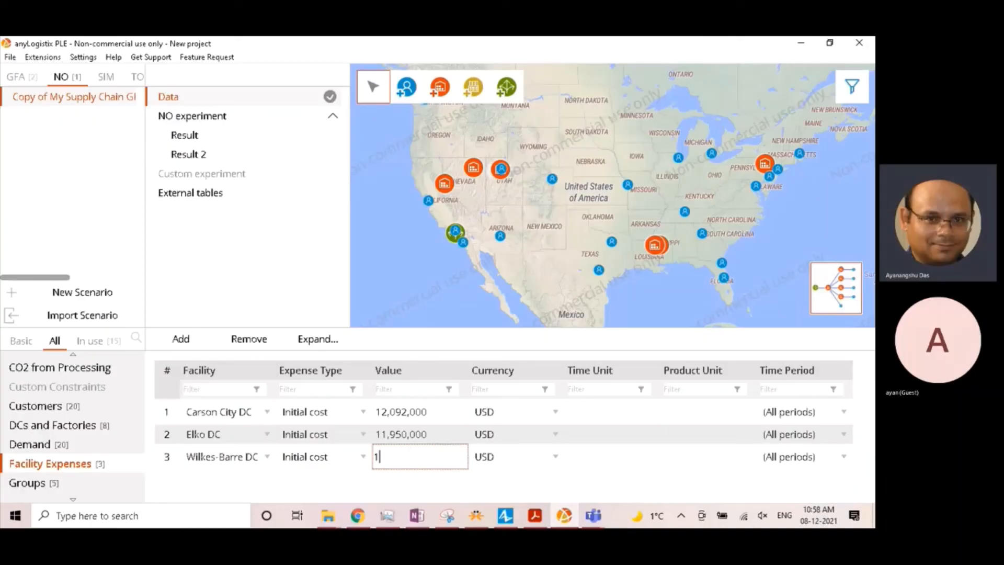
pyautogui.write('2600000')
# - Add a fourth facility expense: an initial cost of 10,125,000 USD for Jackson DC
pyautogui.click(189, 345)
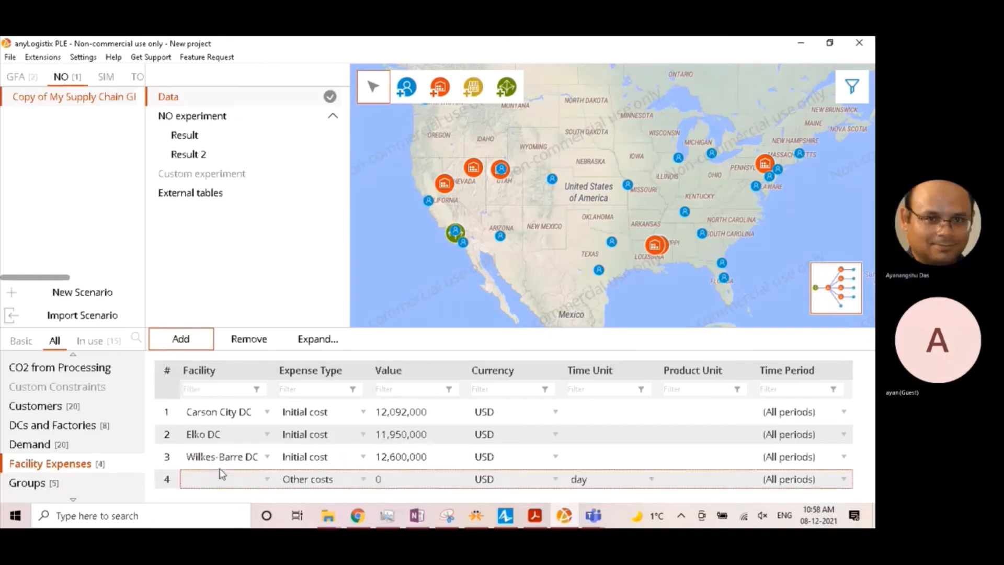
pyautogui.click(220, 470)
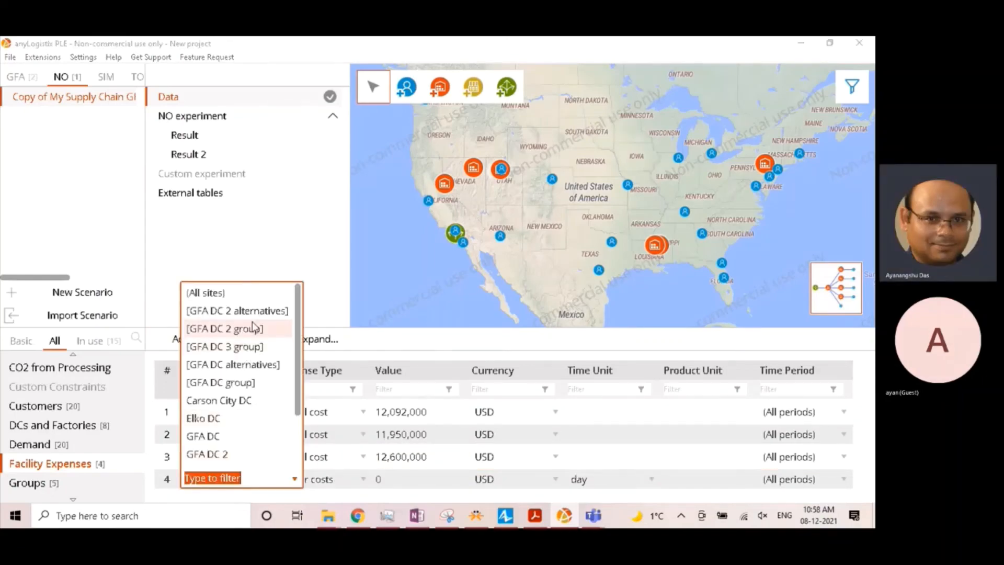
pyautogui.scroll(-1, 243, 424)
pyautogui.click(224, 414)
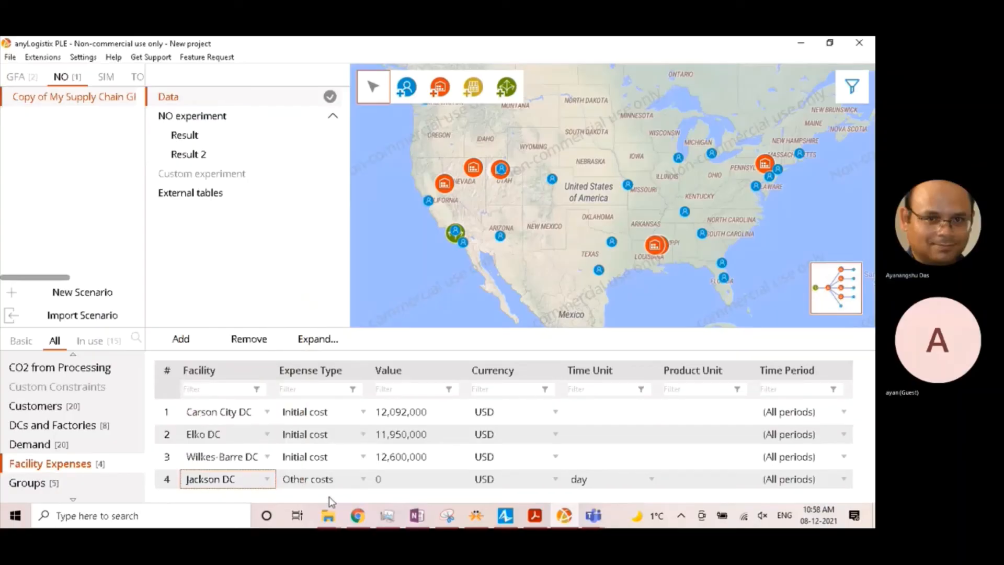
pyautogui.click(340, 477)
pyautogui.click(314, 400)
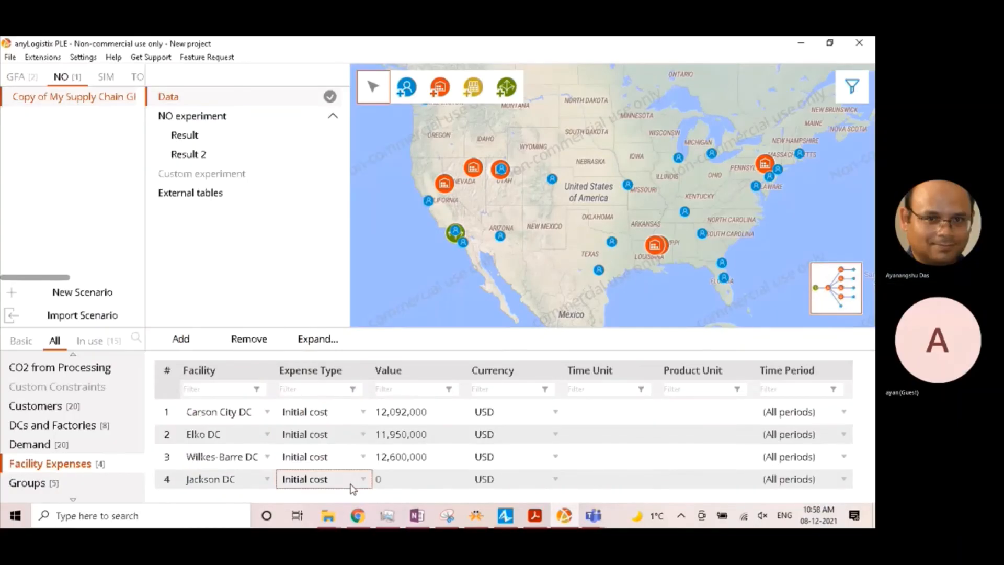
pyautogui.click(400, 478)
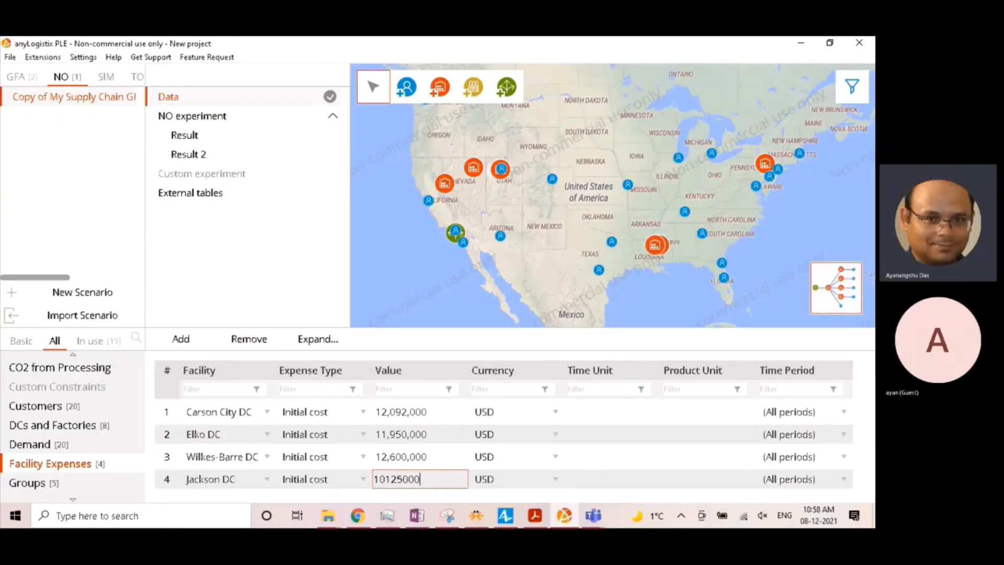
pyautogui.write('10125000')
# - Add a fifth facility expense: an initial cost of 12,375,000 USD for West Valley City DC
pyautogui.click(181, 339)
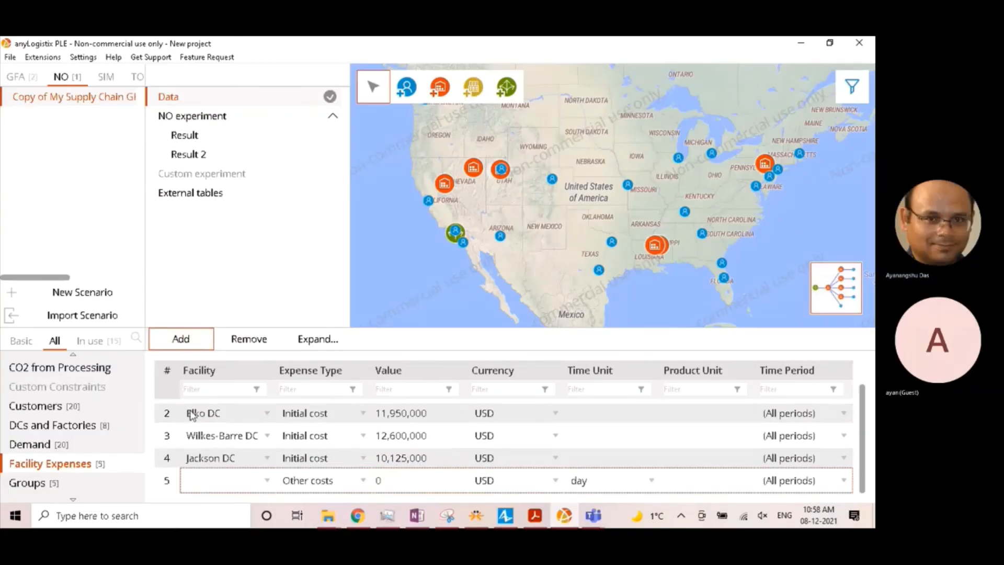
pyautogui.click(212, 481)
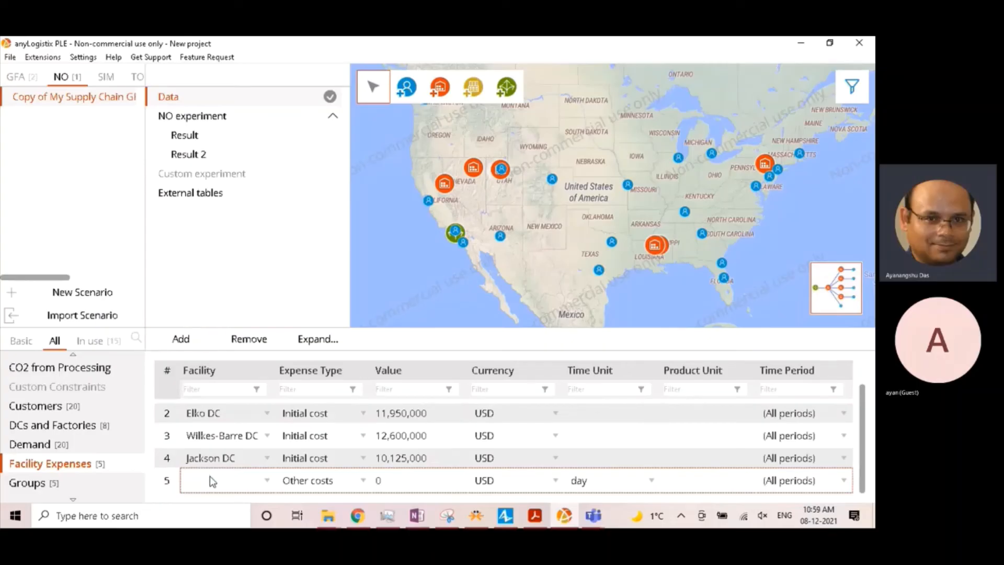
pyautogui.click(212, 481)
pyautogui.scroll(-1, 225, 438)
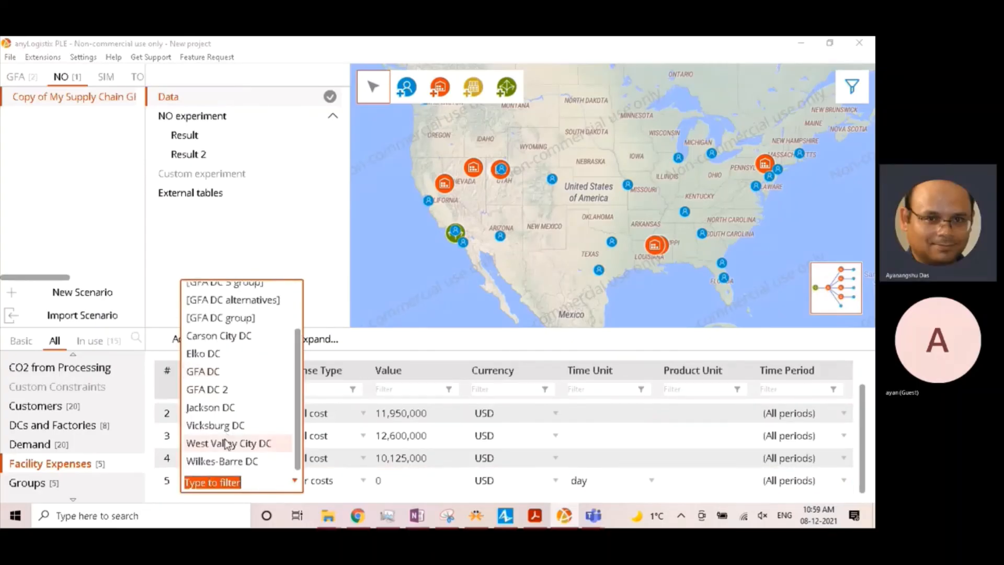
pyautogui.click(226, 444)
pyautogui.click(224, 478)
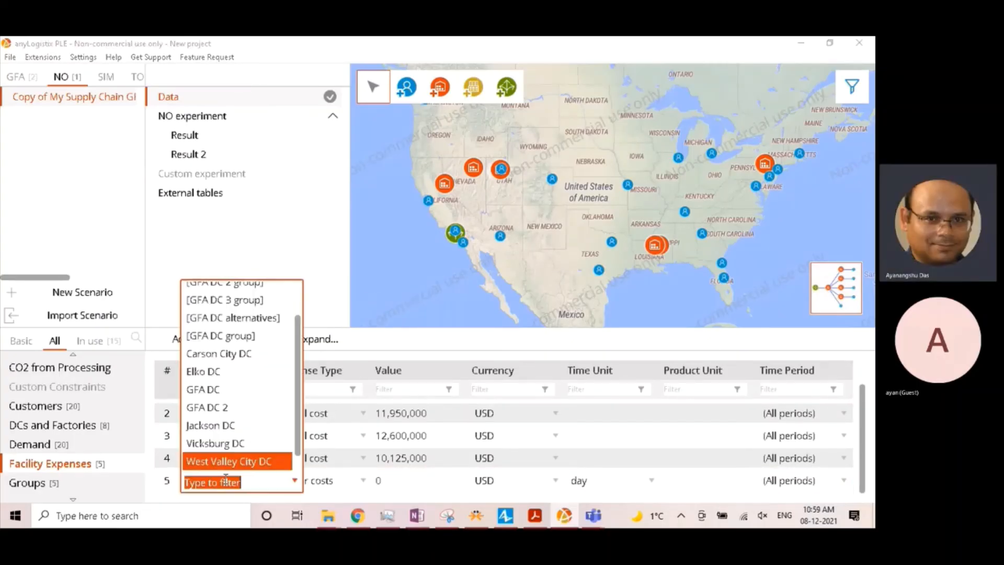
pyautogui.scroll(-1, 232, 445)
pyautogui.click(239, 444)
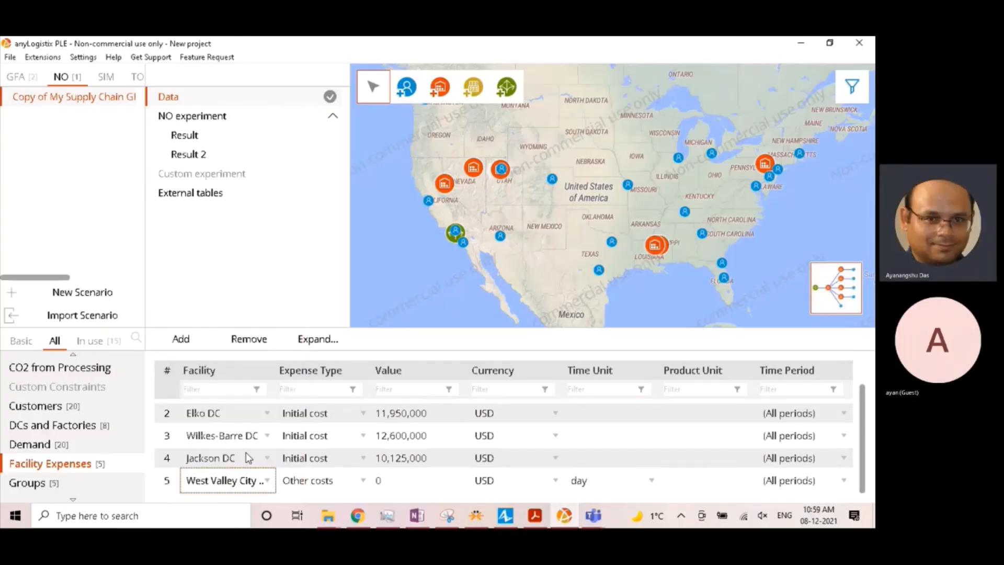
pyautogui.click(315, 486)
pyautogui.click(327, 406)
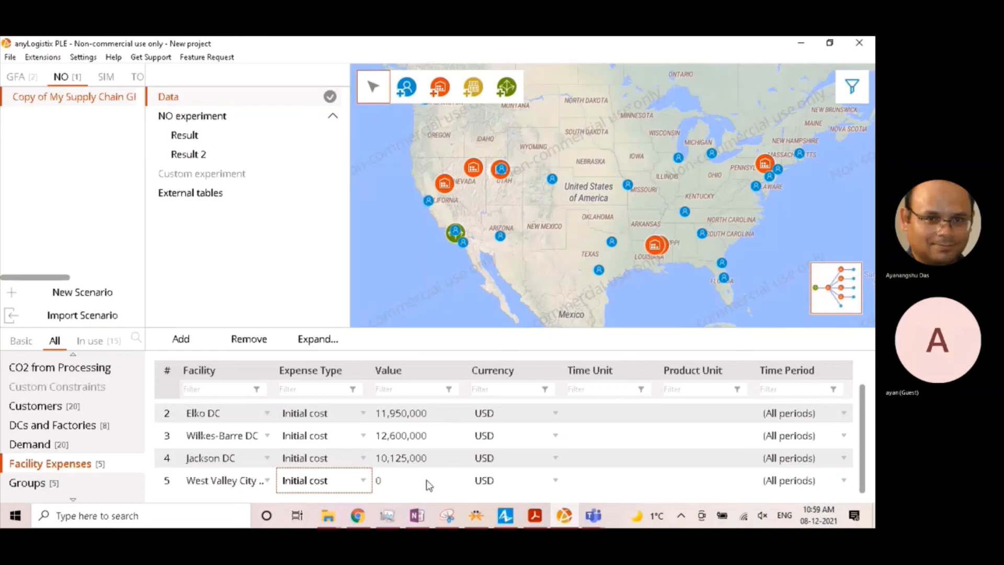
pyautogui.click(400, 476)
pyautogui.write('12')
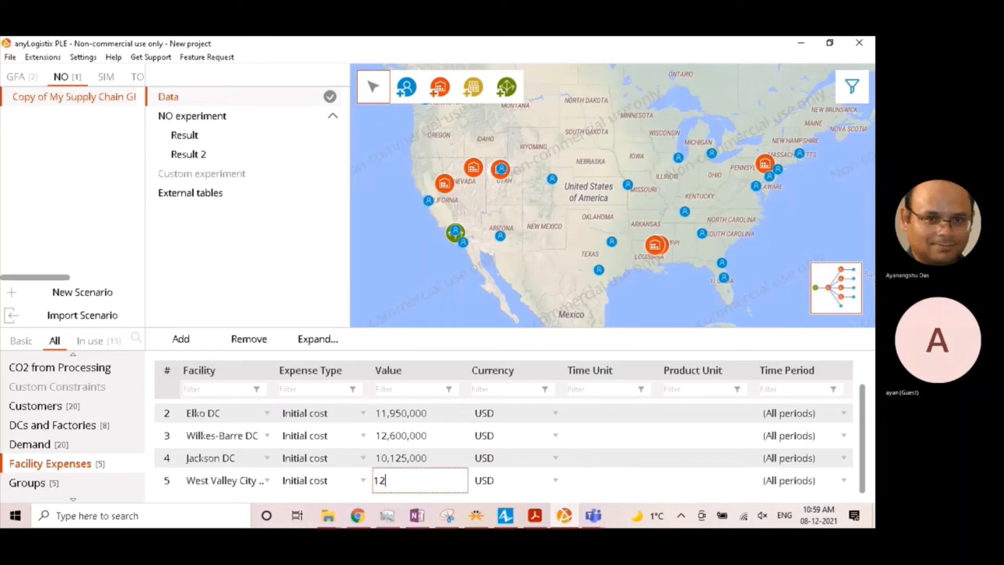
pyautogui.write('375000')
# - Add a sixth facility expense: an initial cost of 9,450,000 USD for Vicksburg DC
pyautogui.click(181, 338)
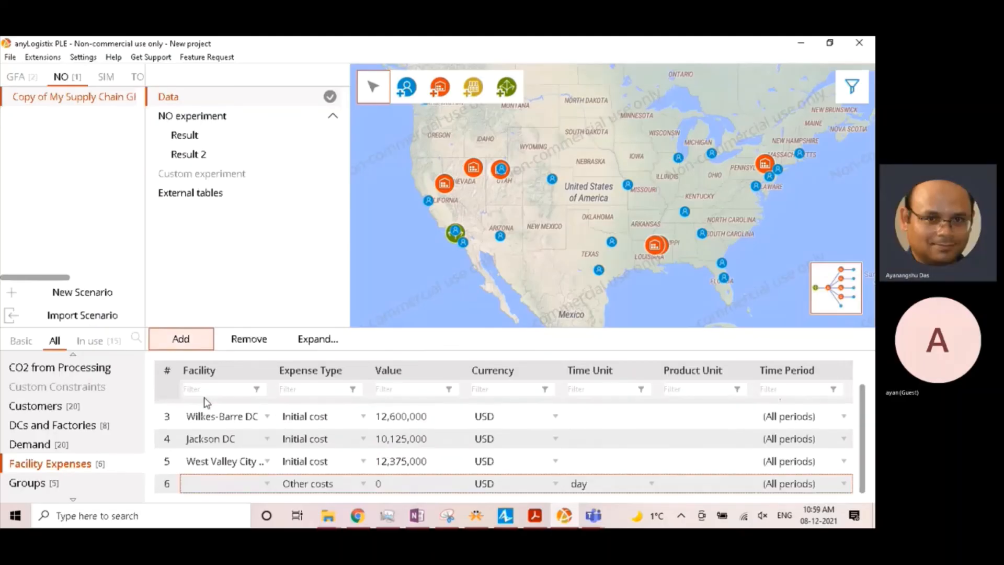
pyautogui.click(215, 482)
pyautogui.scroll(-2, 224, 431)
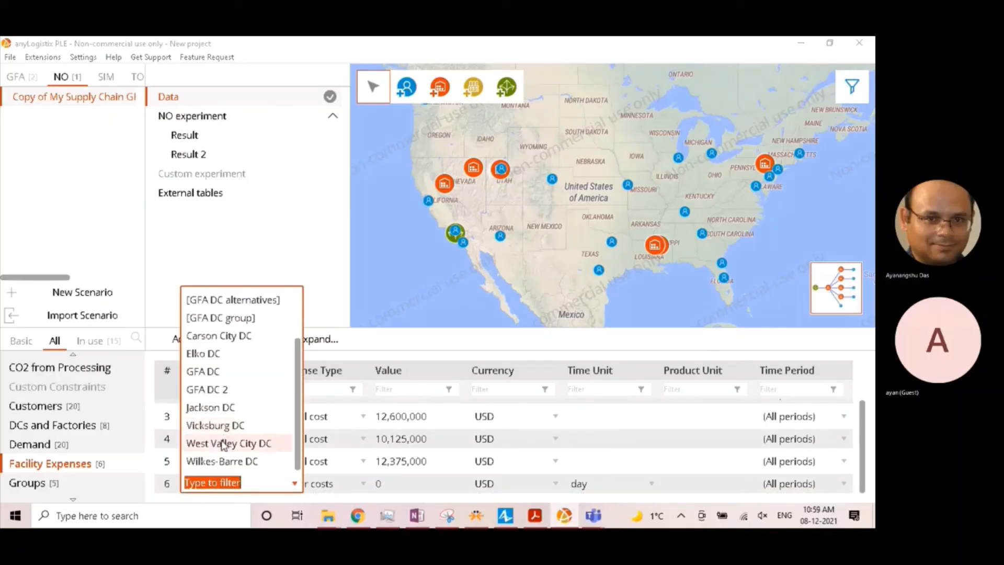
pyautogui.click(216, 425)
pyautogui.click(319, 483)
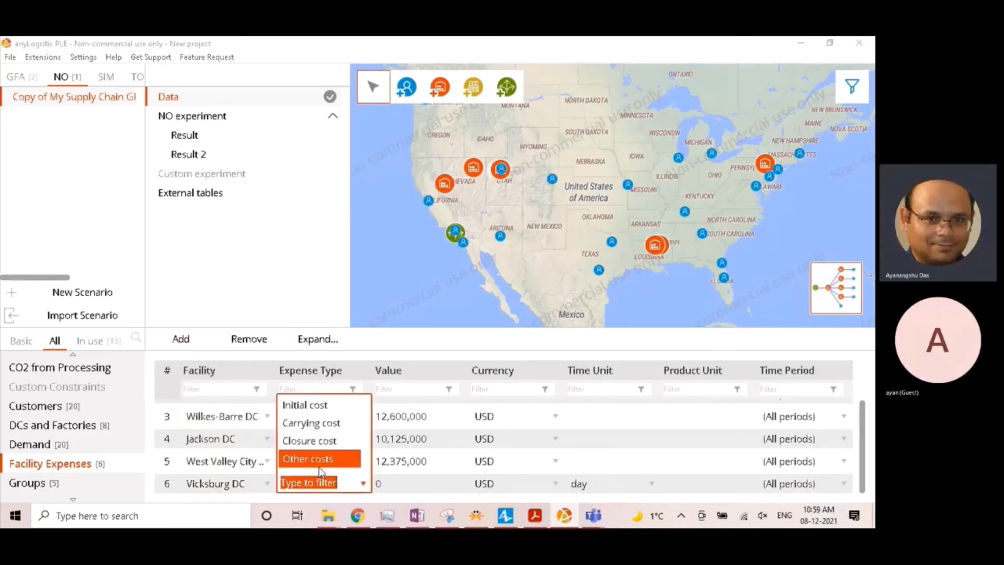
pyautogui.click(327, 408)
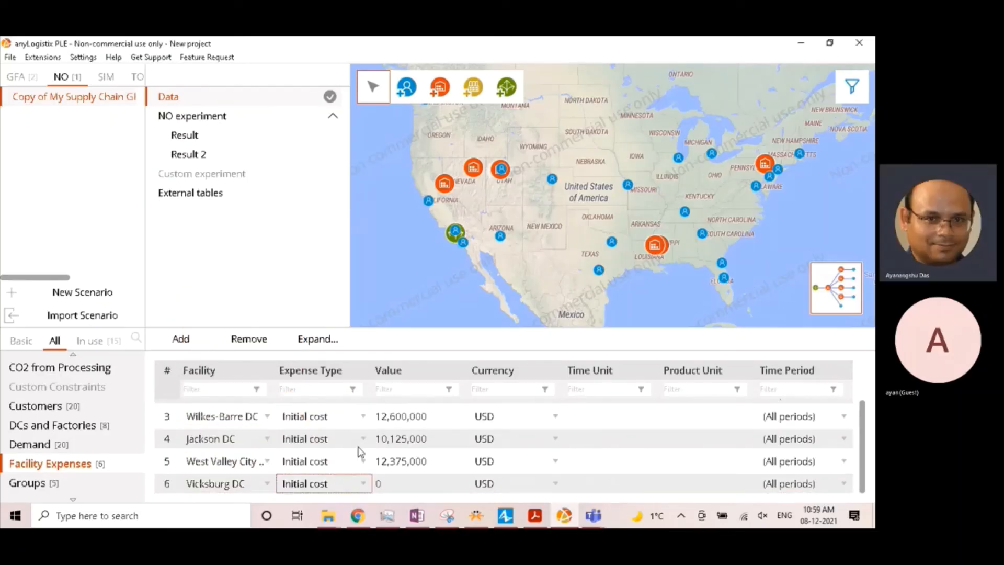
pyautogui.click(391, 473)
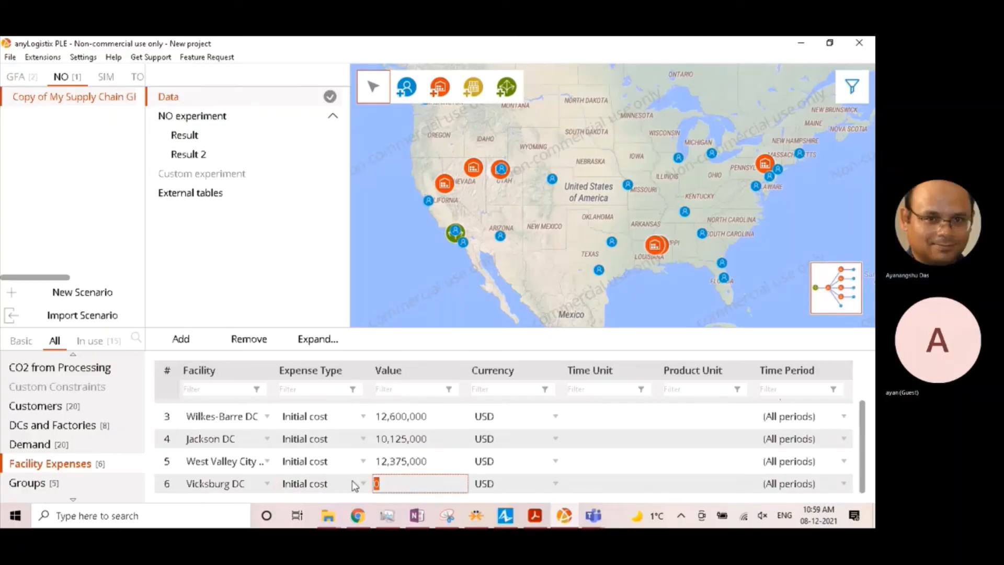
pyautogui.write('9450000')
pyautogui.press('Return')
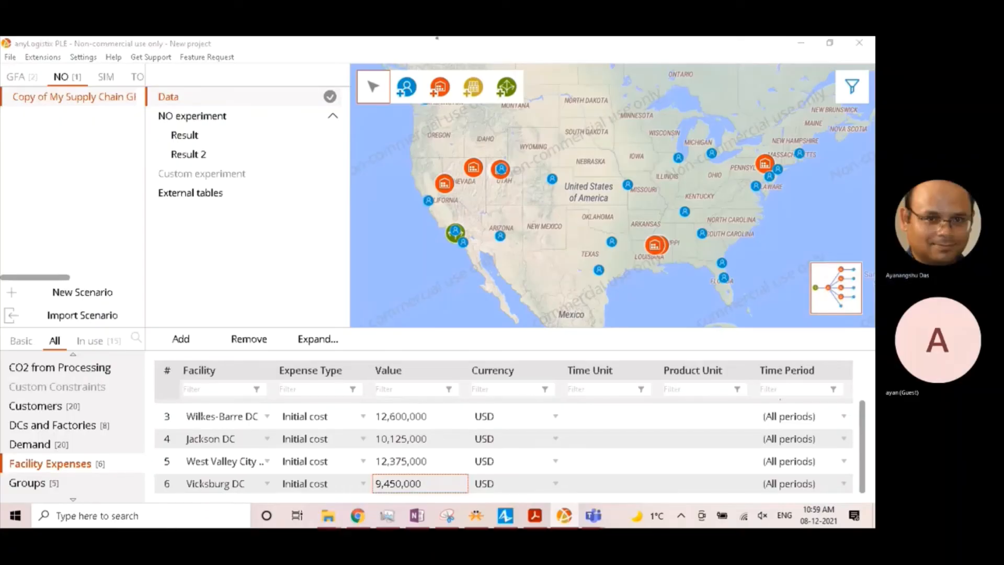
pyautogui.click(16, 337)
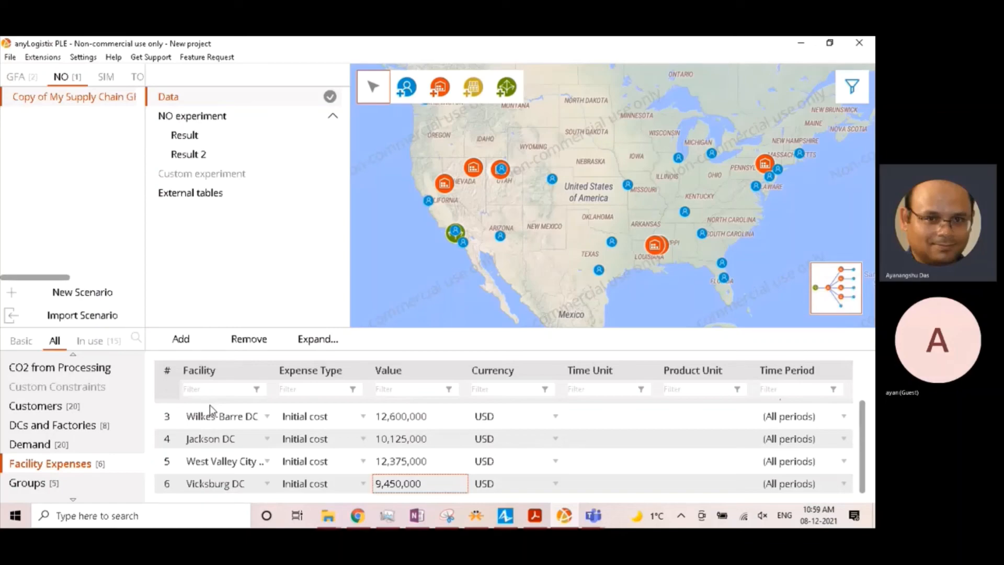
# - Turn off Initially Open for every site in the DCs and Factories data, including the excluded GFA DC and GFA DC 2
pyautogui.scroll(1, 58, 445)
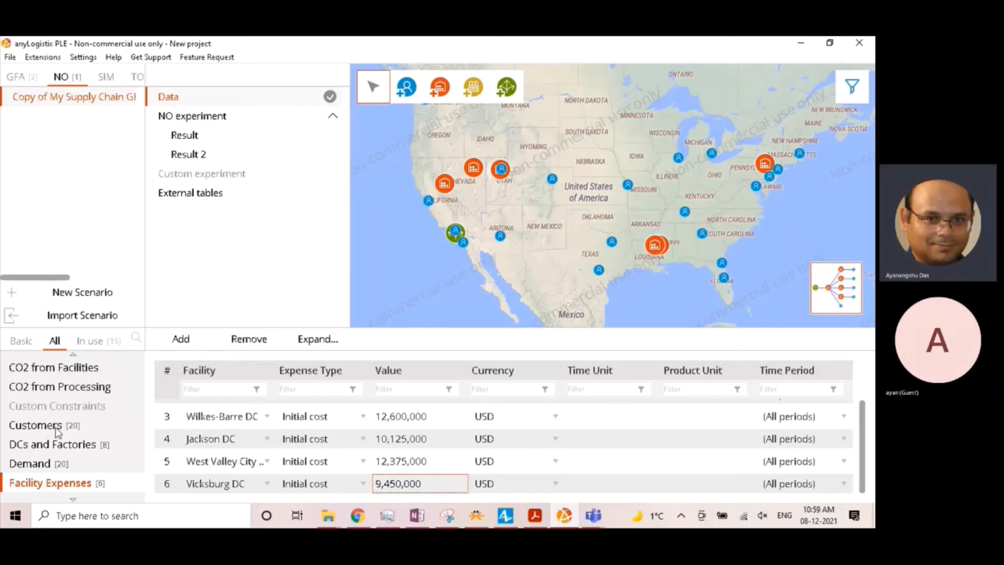
pyautogui.click(58, 450)
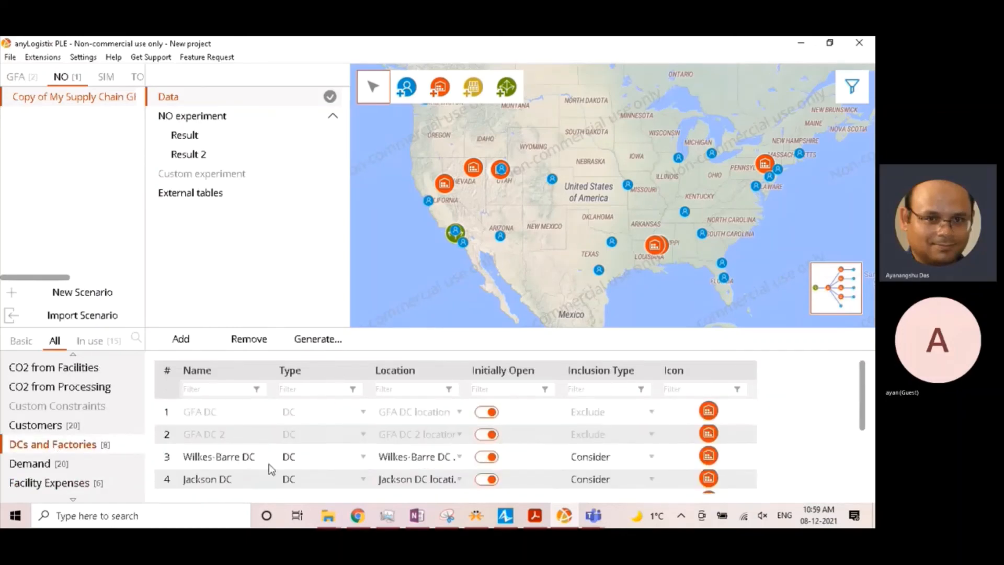
pyautogui.scroll(-1, 270, 467)
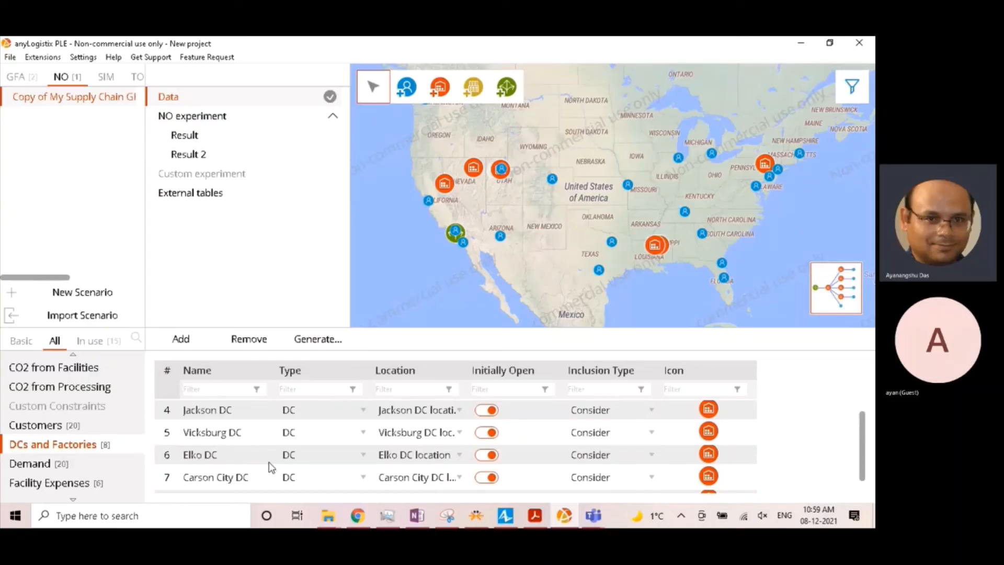
pyautogui.scroll(1, 270, 467)
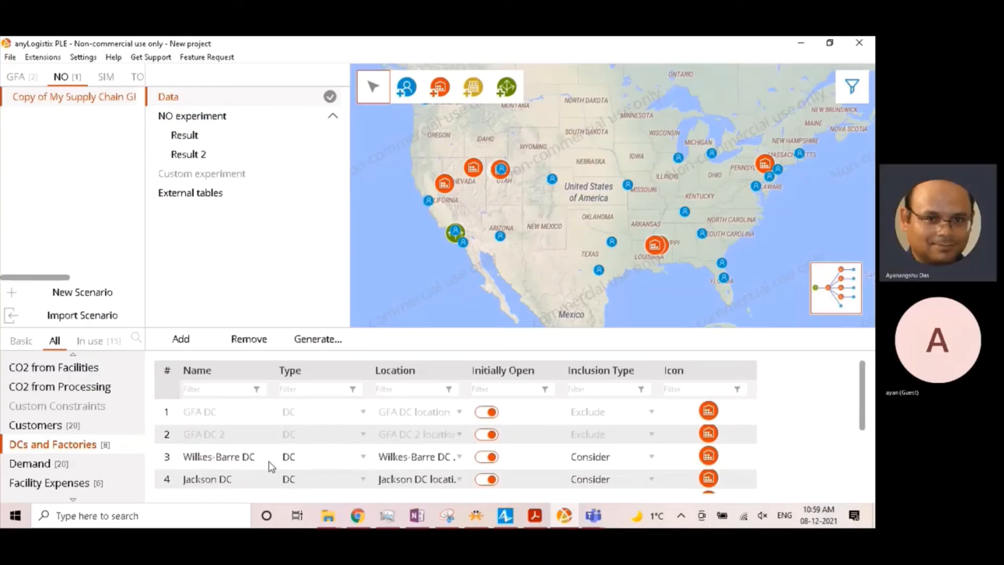
pyautogui.click(485, 461)
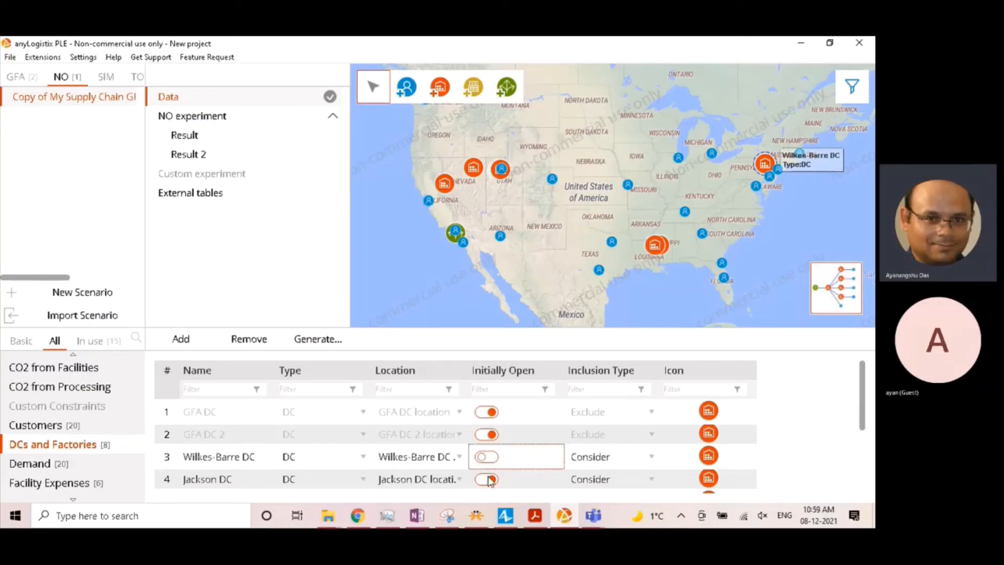
pyautogui.click(487, 480)
pyautogui.scroll(-1, 487, 482)
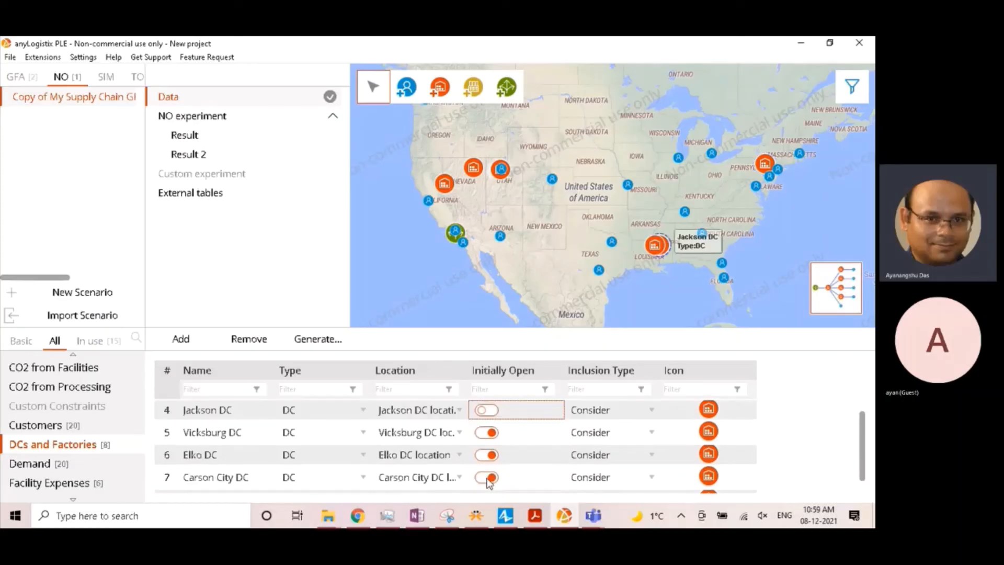
pyautogui.click(485, 433)
pyautogui.click(485, 455)
pyautogui.click(485, 477)
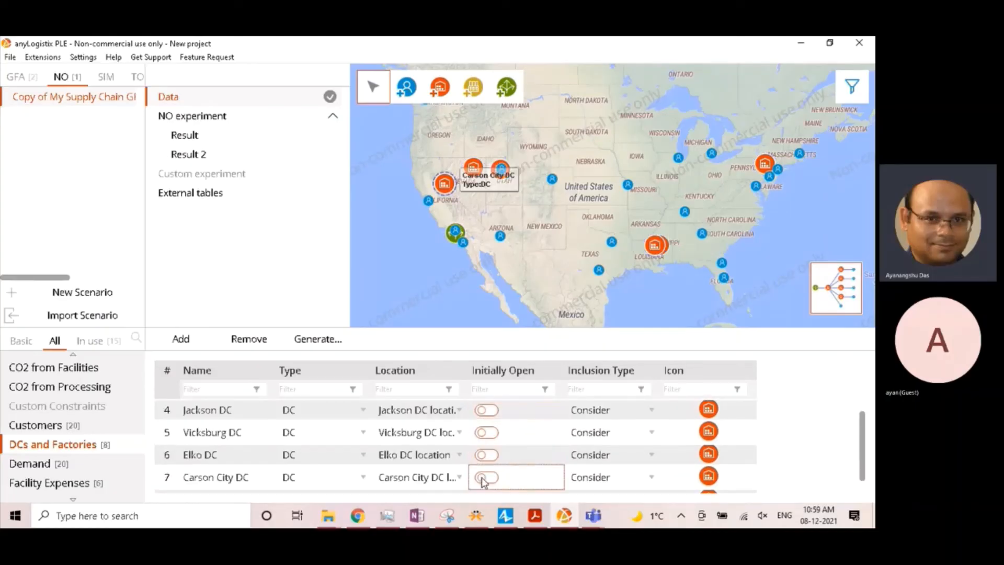
pyautogui.scroll(-1, 485, 480)
pyautogui.click(485, 483)
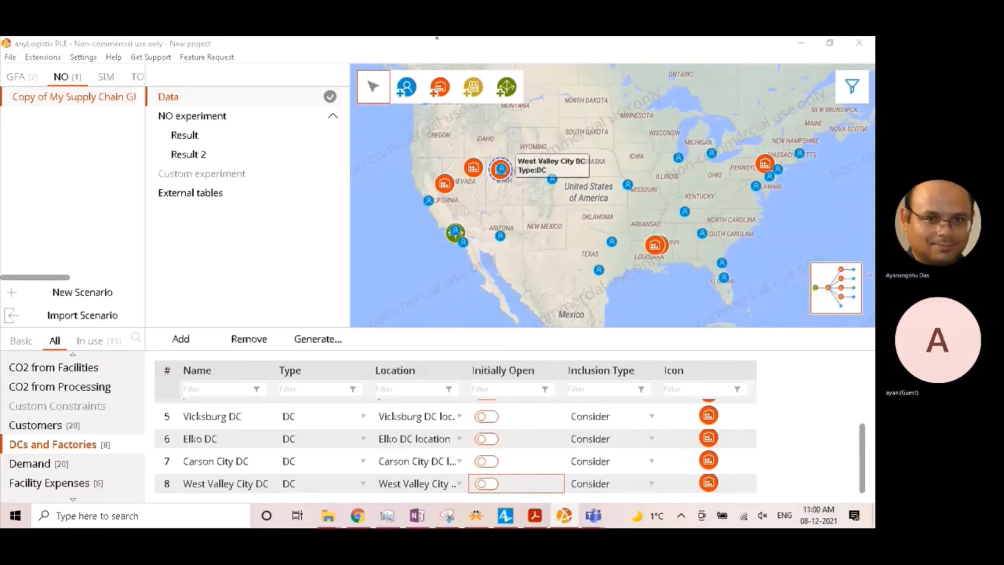
pyautogui.scroll(2, 485, 481)
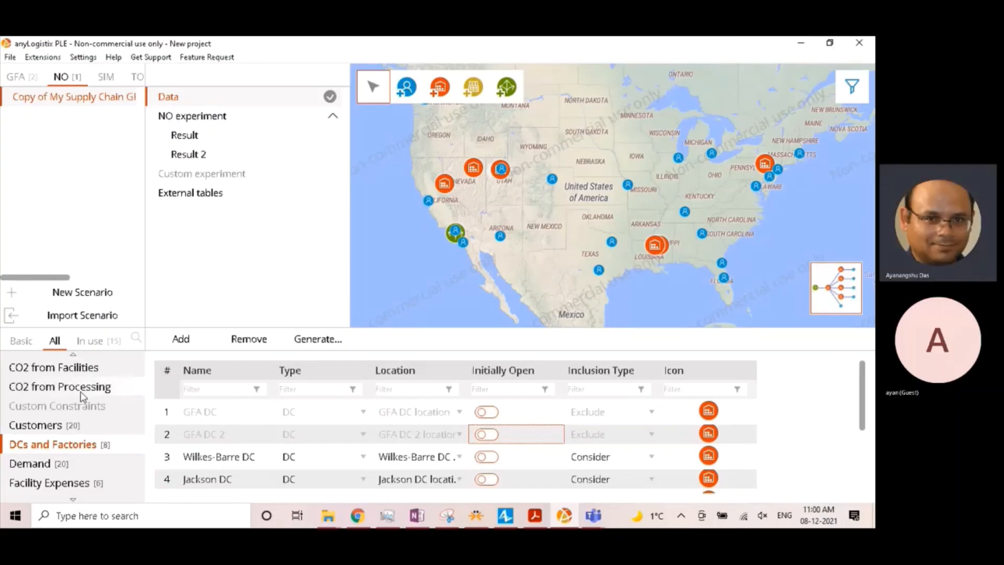
pyautogui.scroll(-1, 79, 434)
pyautogui.scroll(3, 77, 447)
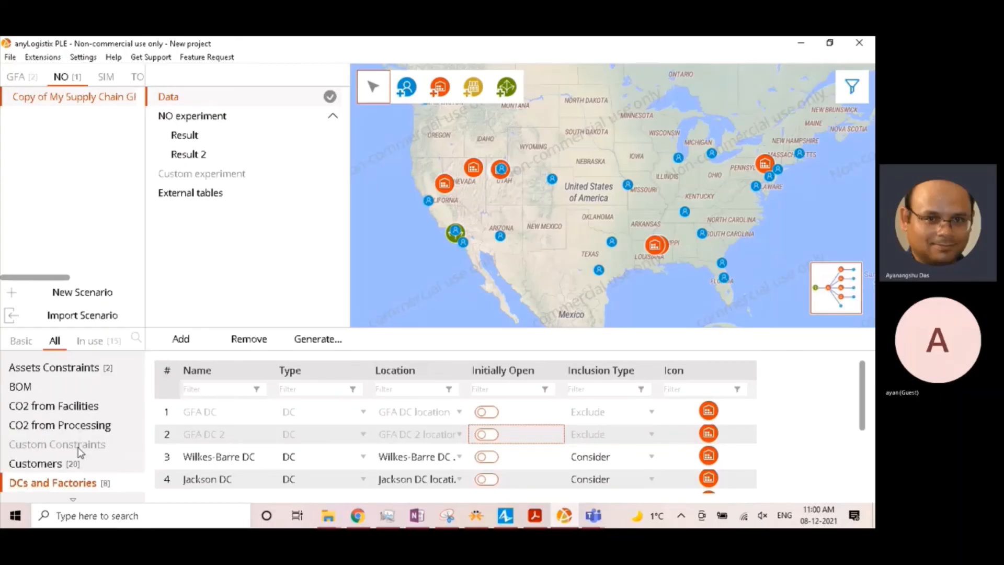
pyautogui.scroll(-4, 77, 447)
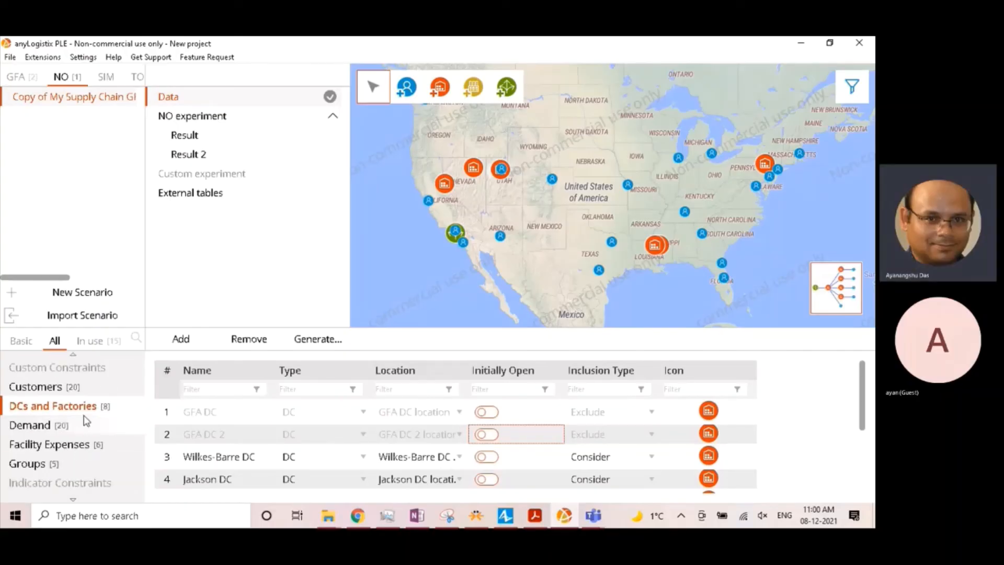
# - In the Processing Cost data, add an outbound shipment processing entry for Carson City DC
pyautogui.scroll(-1, 86, 418)
pyautogui.scroll(-4, 85, 424)
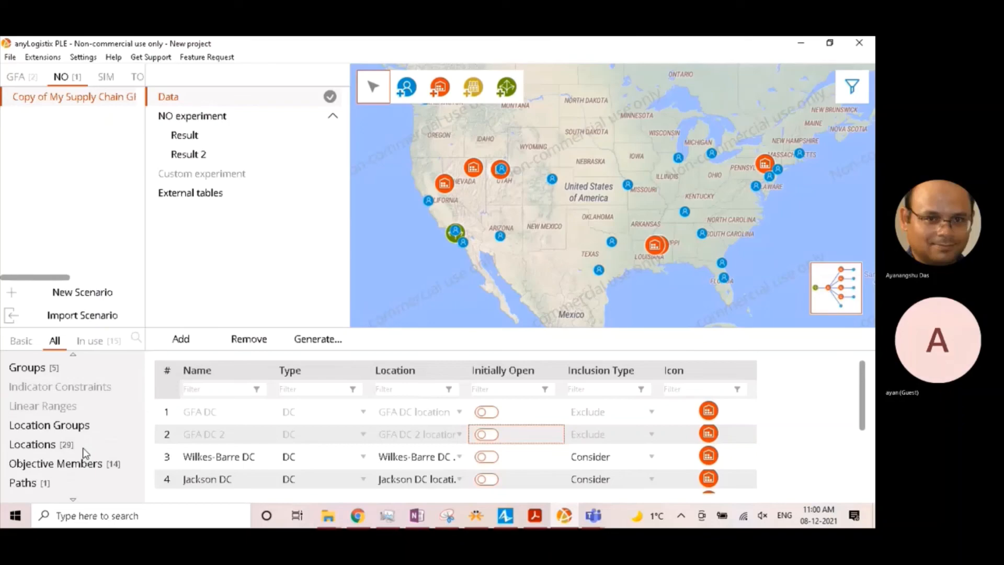
pyautogui.scroll(-4, 85, 454)
pyautogui.click(79, 464)
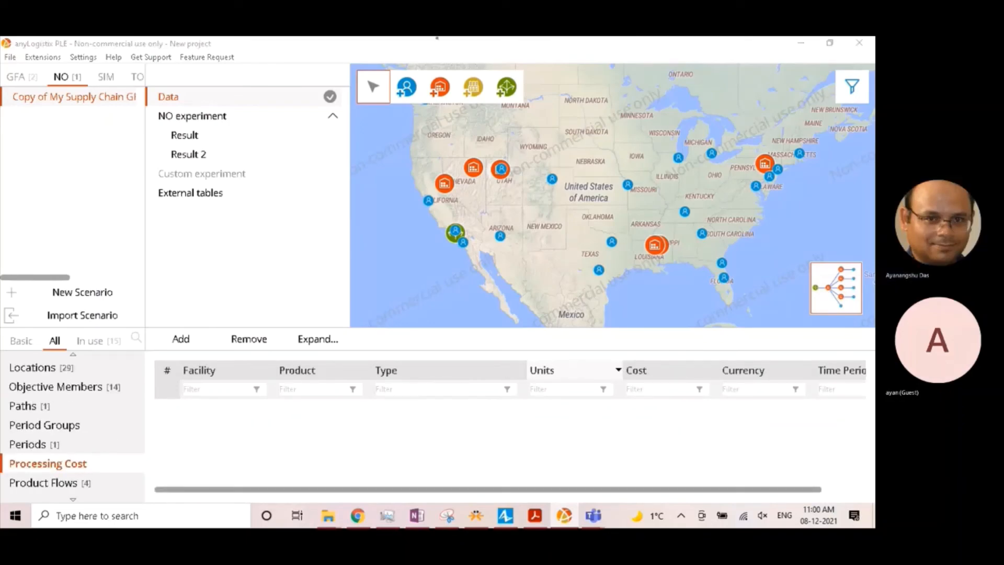
pyautogui.click(188, 337)
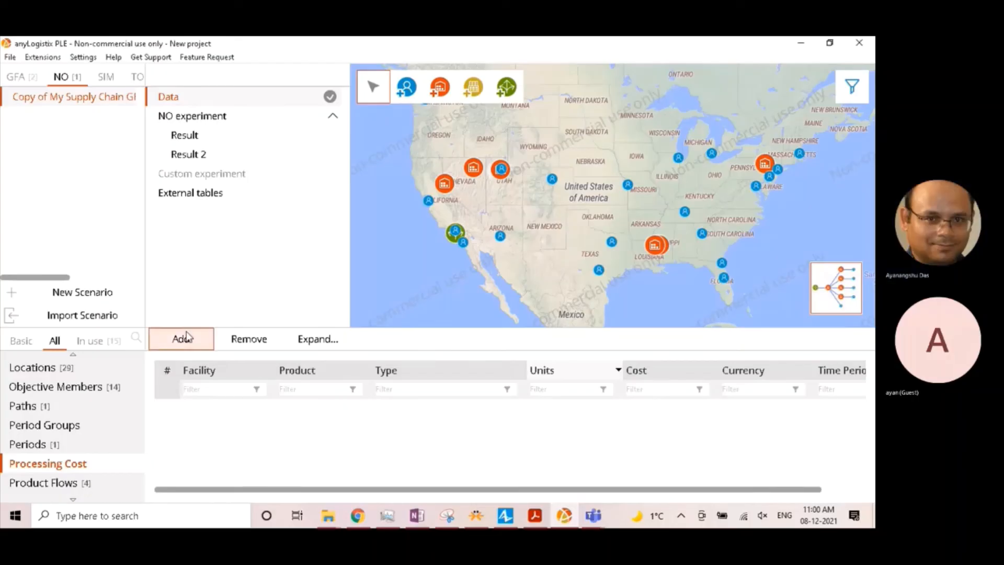
pyautogui.click(187, 337)
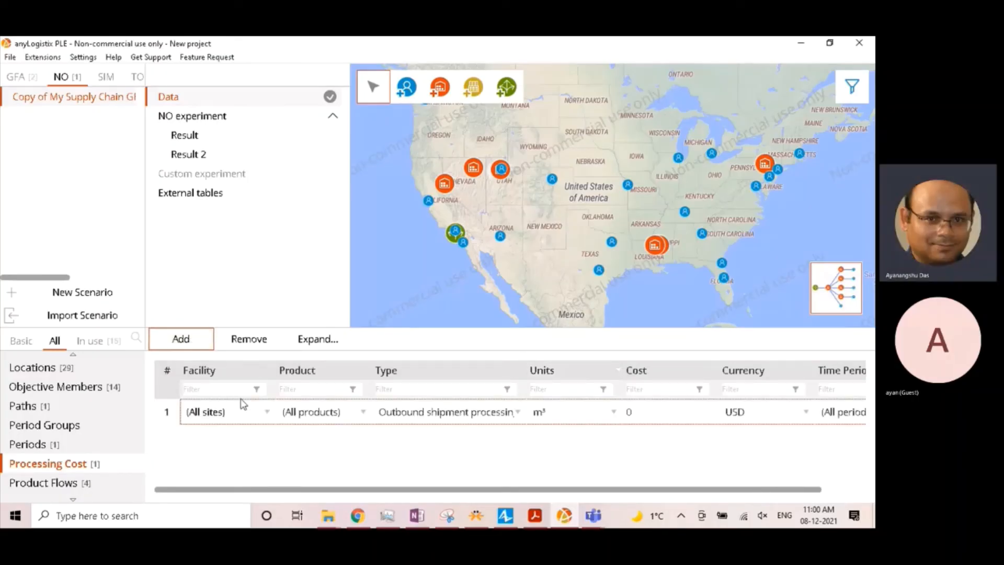
pyautogui.click(238, 414)
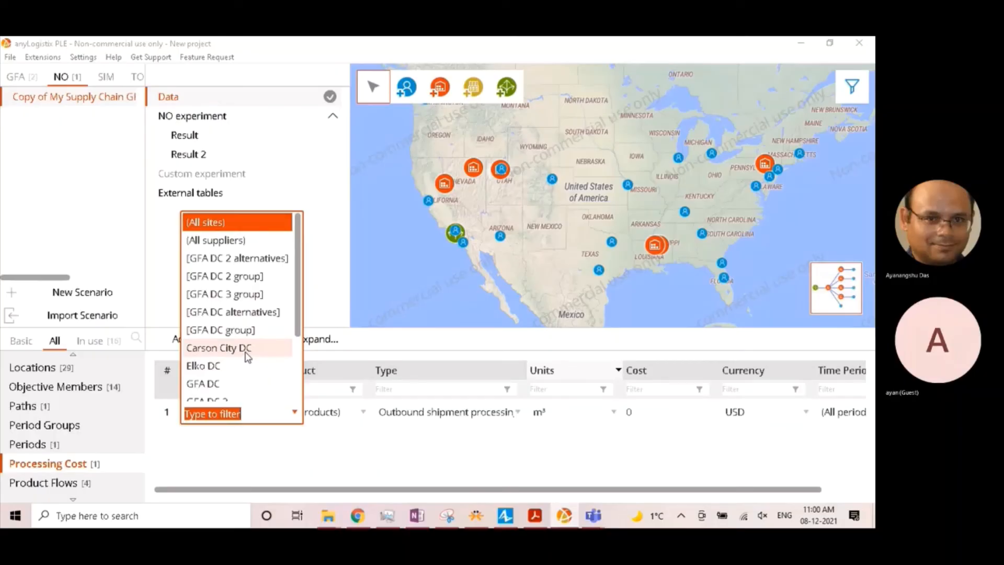
pyautogui.click(247, 349)
# - Add two more processing cost entries, one for Elko DC and one for Wilkes-Barre DC
pyautogui.click(181, 339)
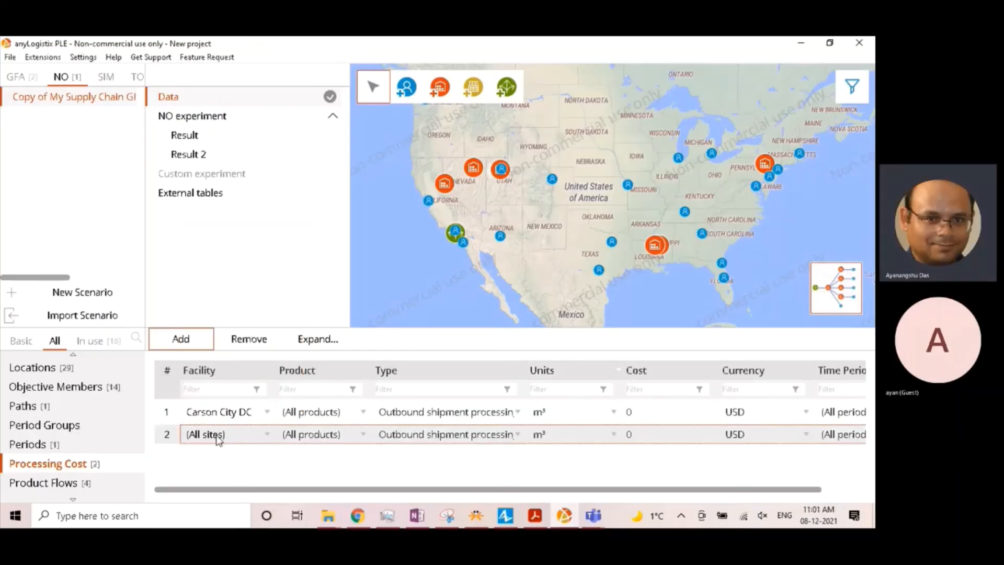
pyautogui.click(220, 441)
pyautogui.click(225, 395)
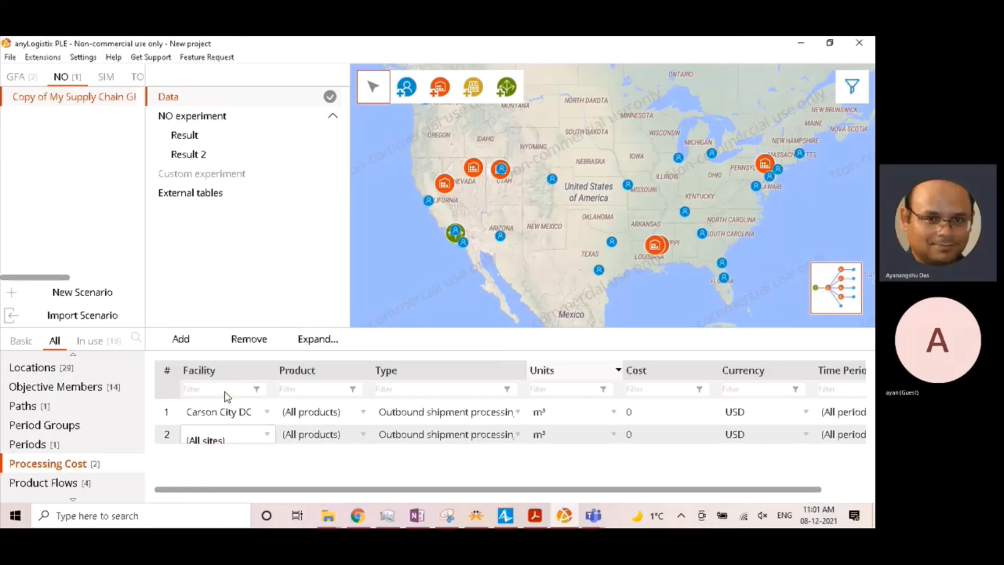
pyautogui.click(181, 339)
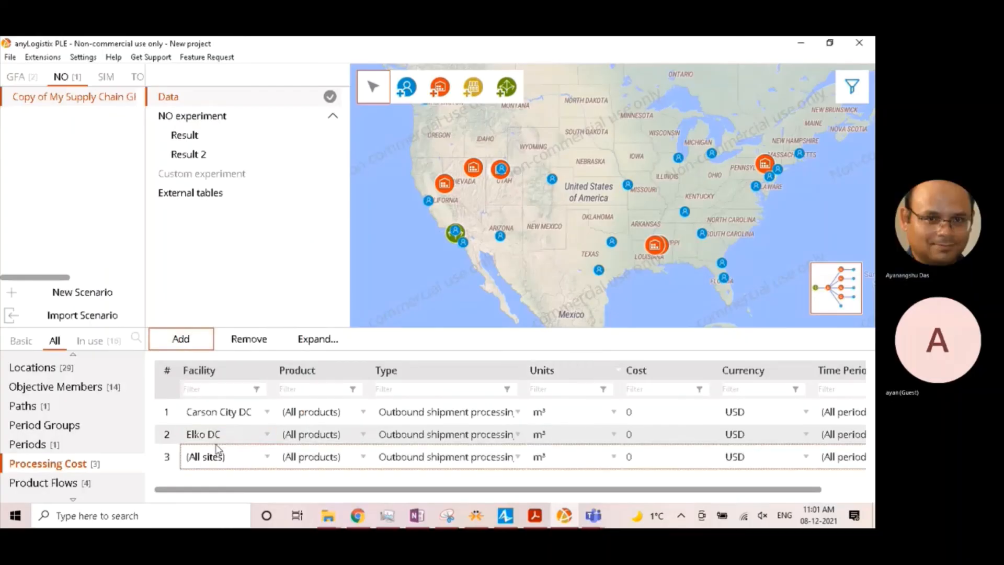
pyautogui.click(218, 452)
pyautogui.scroll(-3, 221, 377)
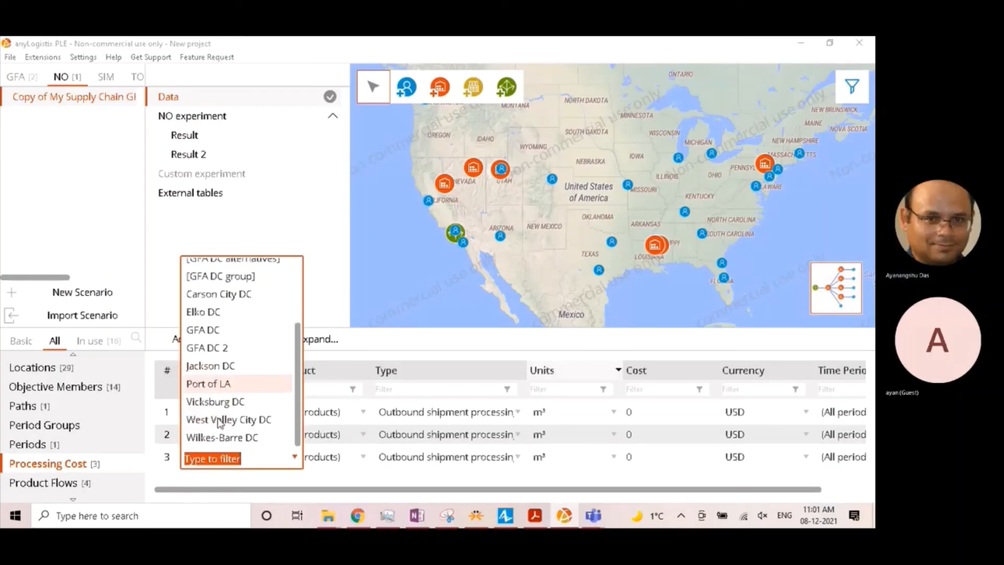
pyautogui.click(216, 438)
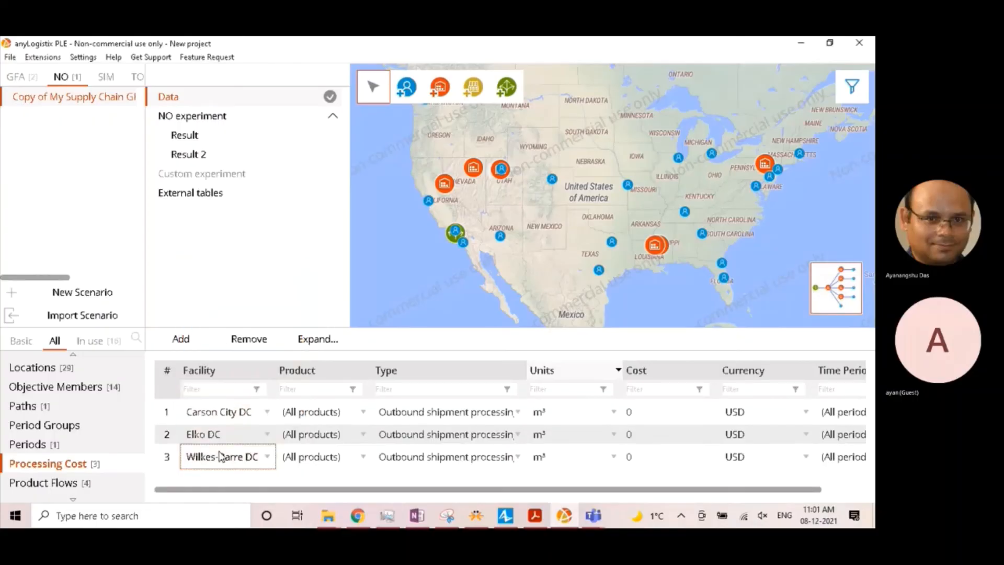
# - Add a fourth processing cost entry and assign it to Jackson DC
pyautogui.click(181, 339)
pyautogui.click(219, 475)
pyautogui.scroll(-1, 238, 429)
pyautogui.scroll(-1, 238, 429)
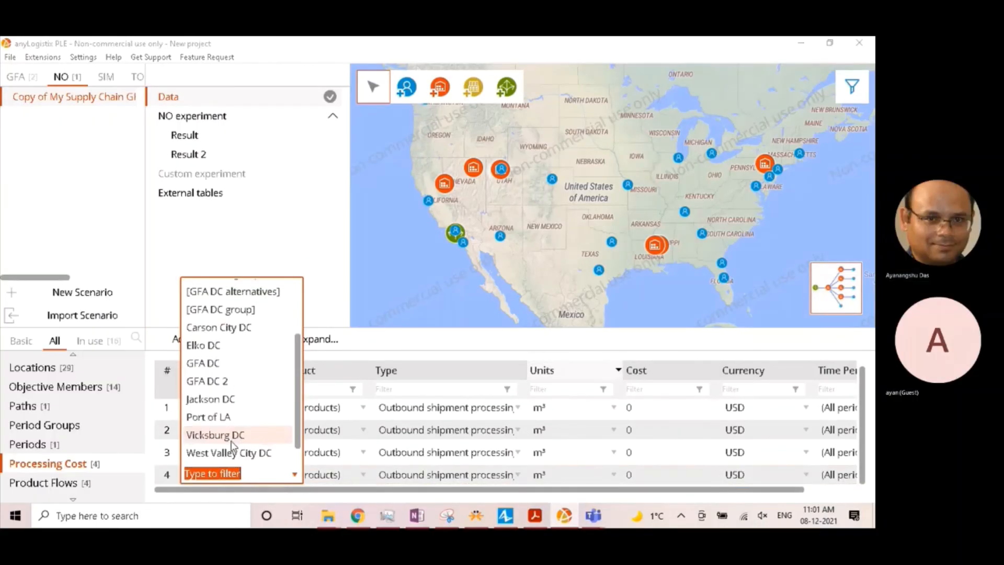
pyautogui.click(226, 403)
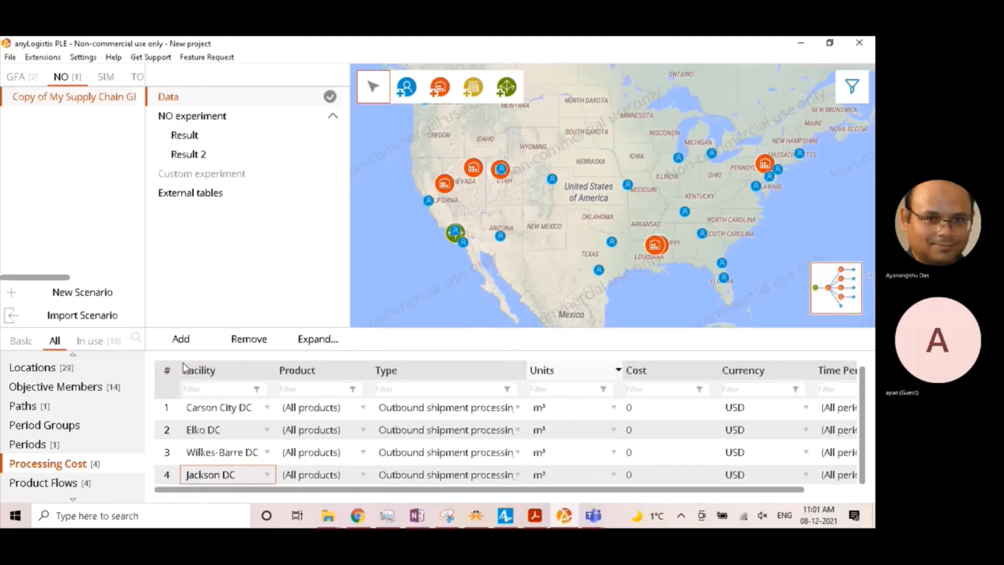
# - Add the fifth and sixth processing cost entries for West Valley City DC and Vicksburg DC
pyautogui.click(179, 345)
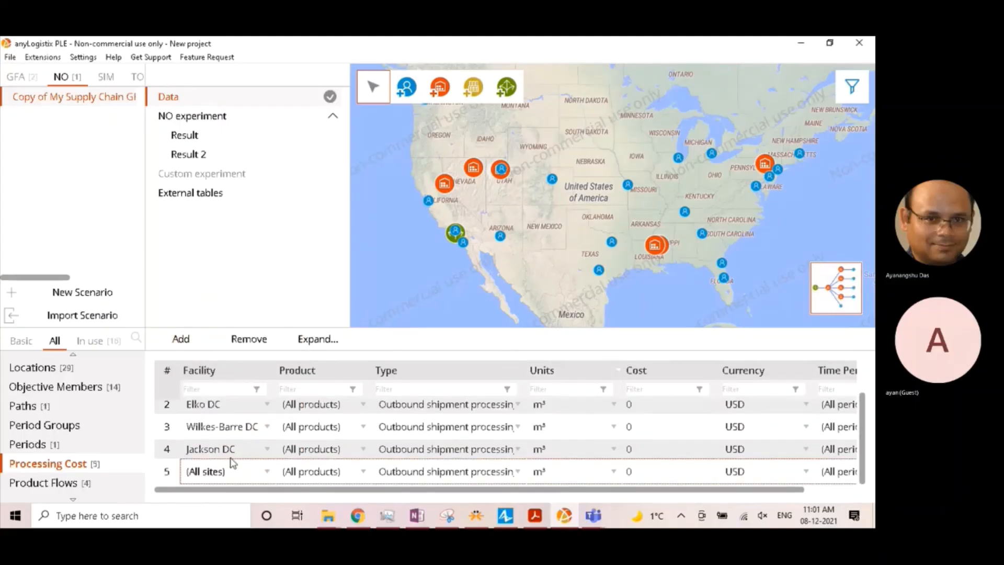
pyautogui.click(219, 473)
pyautogui.scroll(-2, 238, 425)
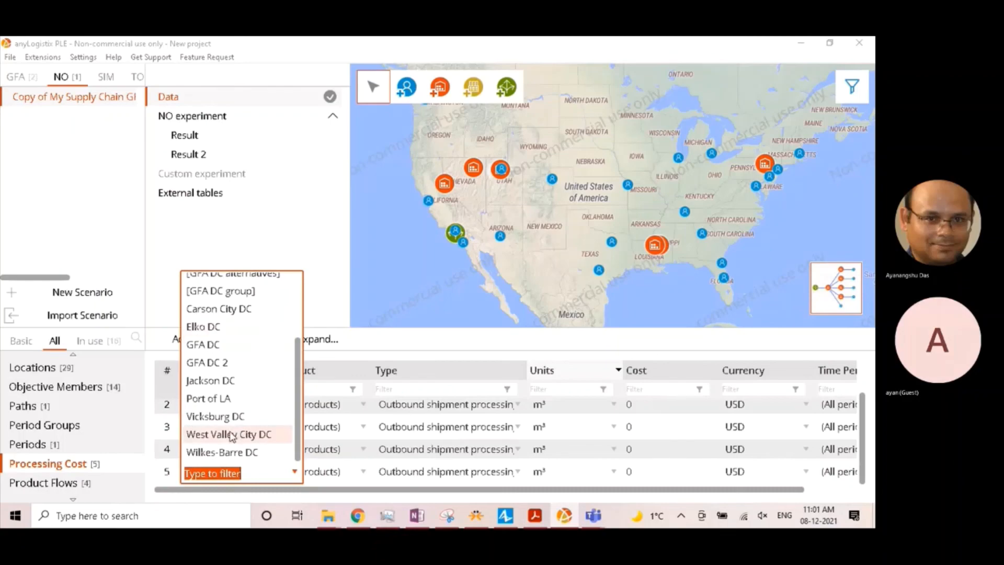
pyautogui.click(228, 434)
pyautogui.click(180, 339)
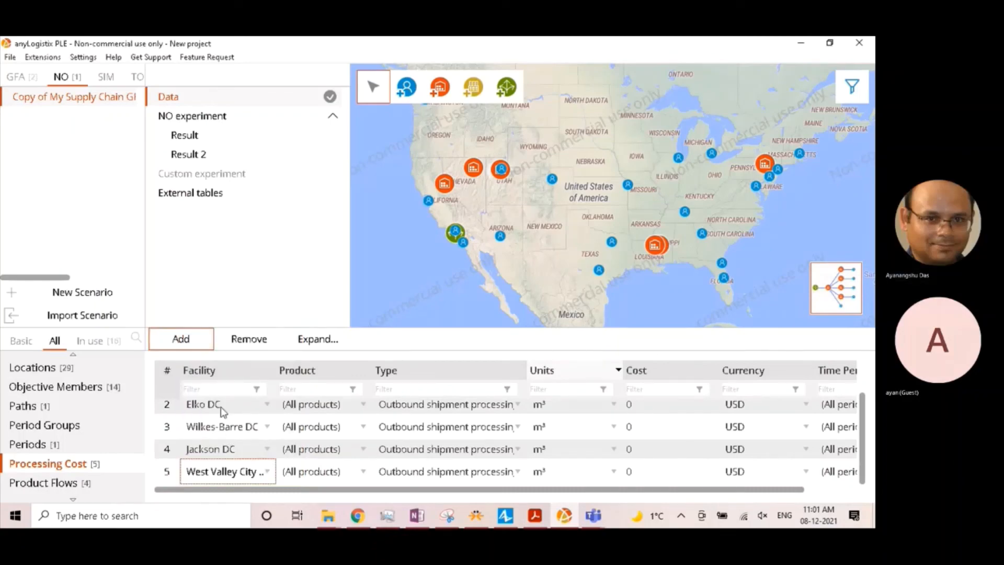
pyautogui.click(217, 474)
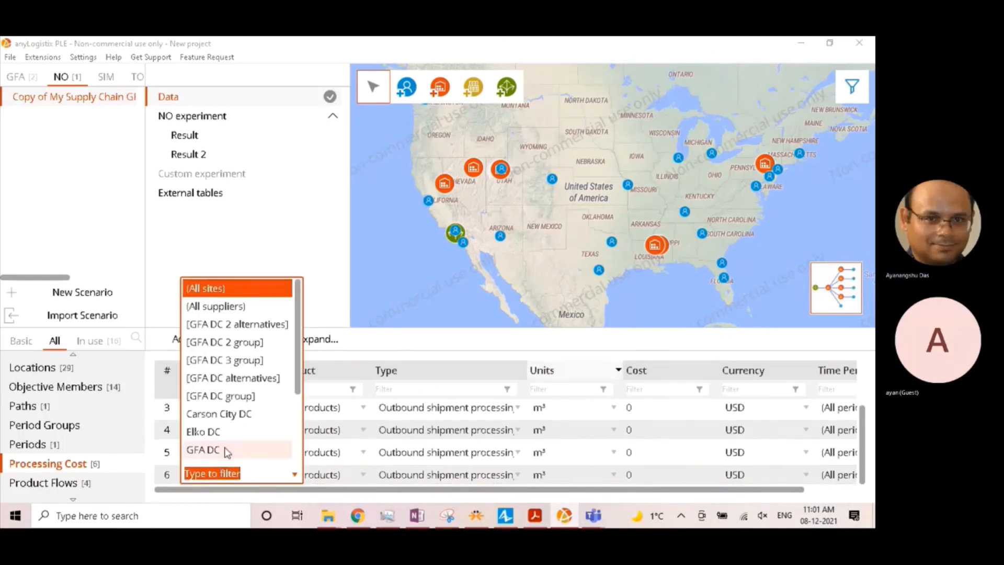
pyautogui.scroll(-2, 232, 418)
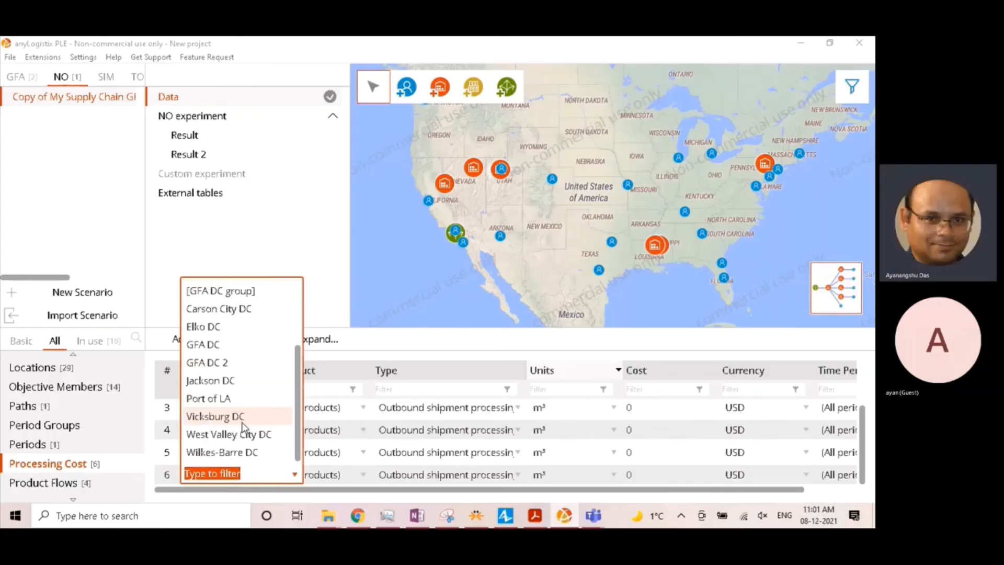
pyautogui.click(230, 417)
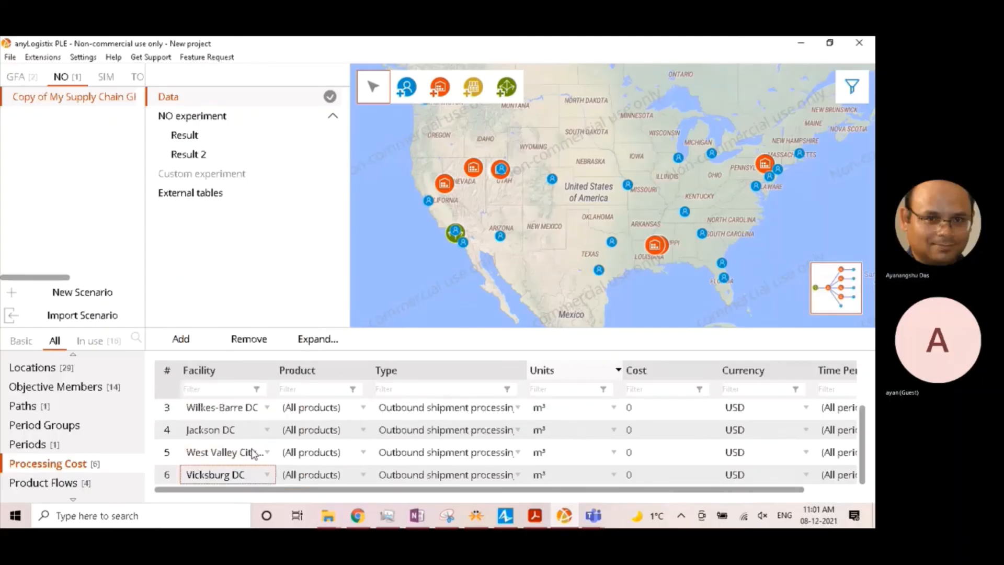
# - Set the product of all processing cost entries to PS4 in one bulk change
pyautogui.scroll(2, 328, 444)
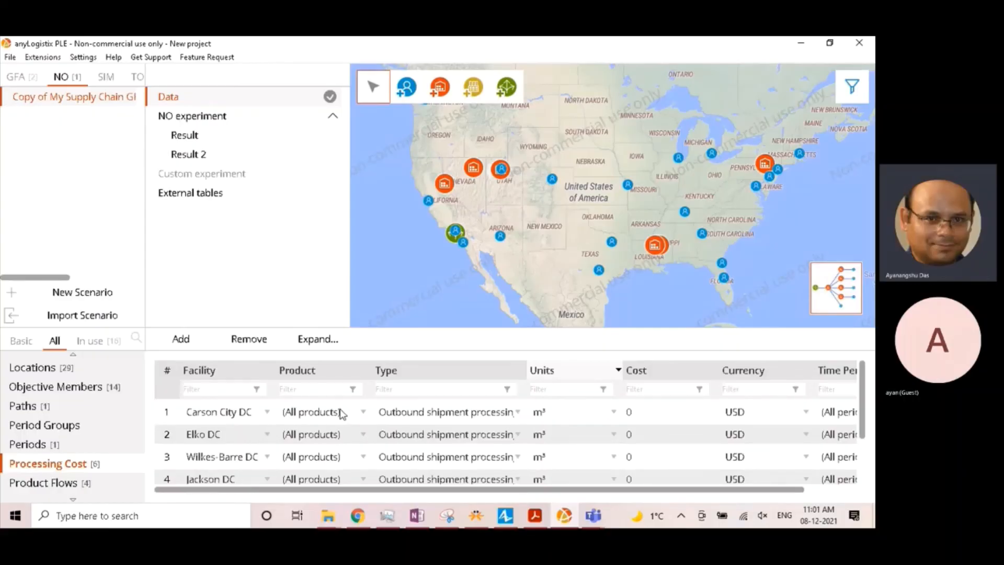
pyautogui.click(329, 373)
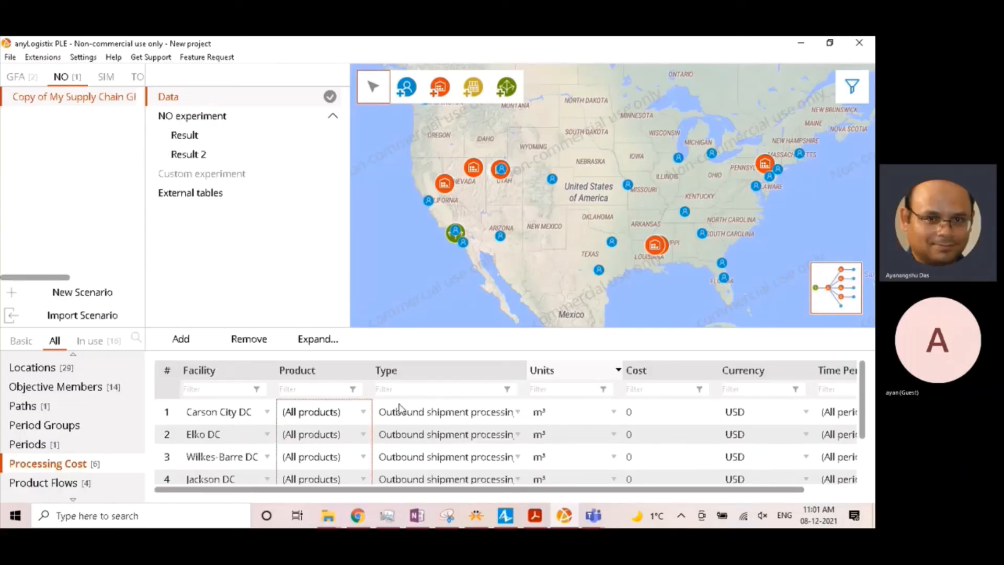
pyautogui.click(336, 376)
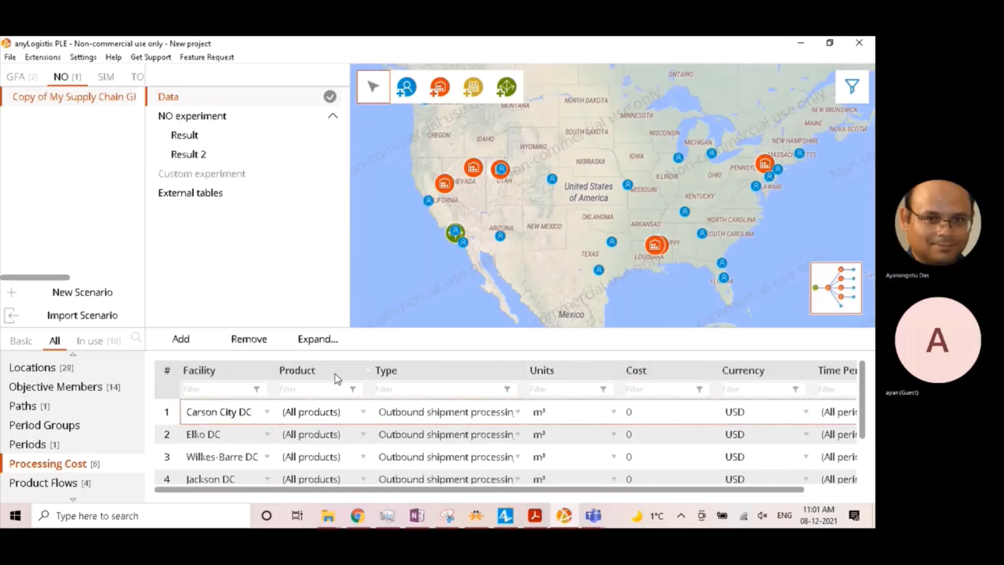
pyautogui.click(316, 429)
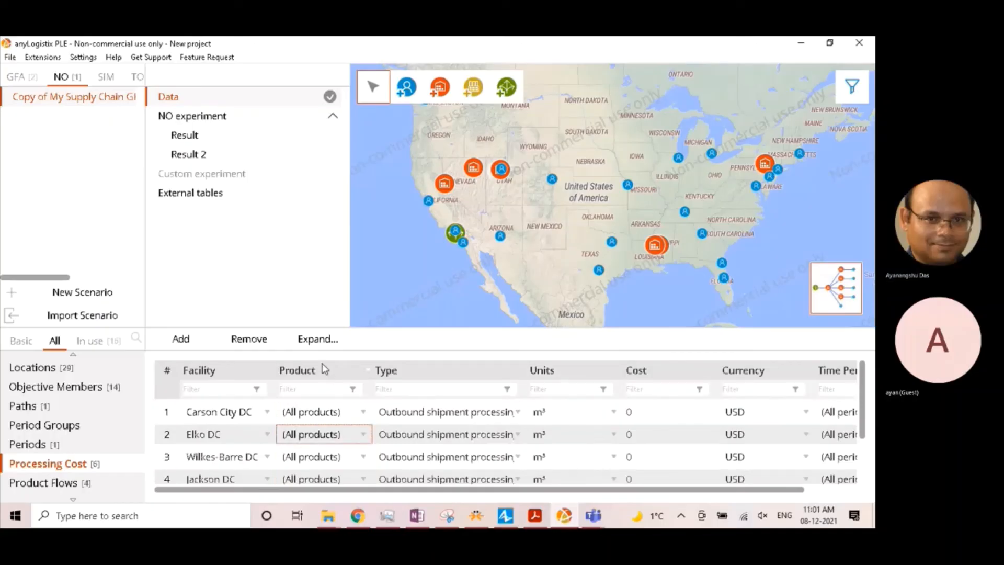
pyautogui.click(323, 371)
pyautogui.click(323, 371)
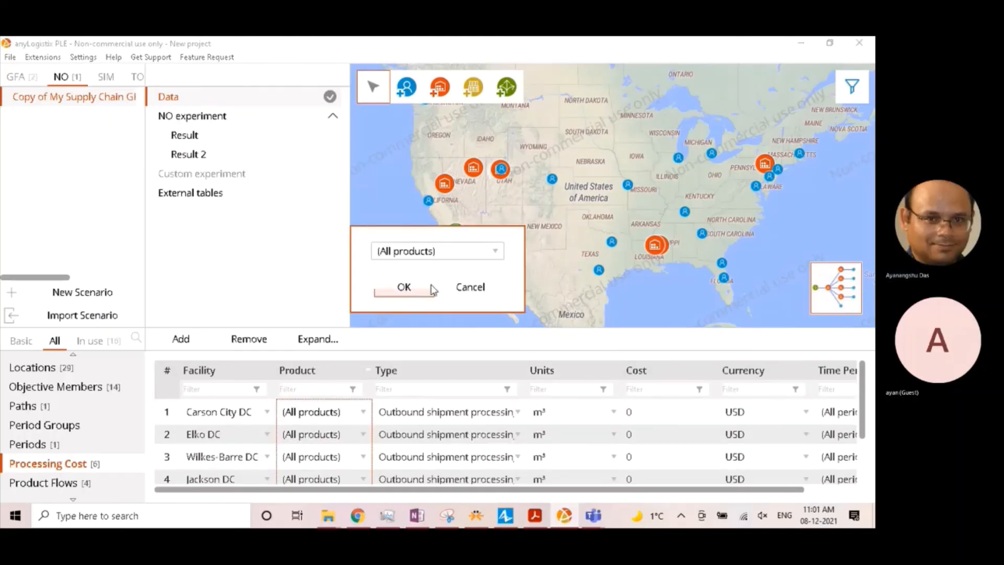
pyautogui.click(438, 253)
pyautogui.click(413, 291)
pyautogui.click(418, 293)
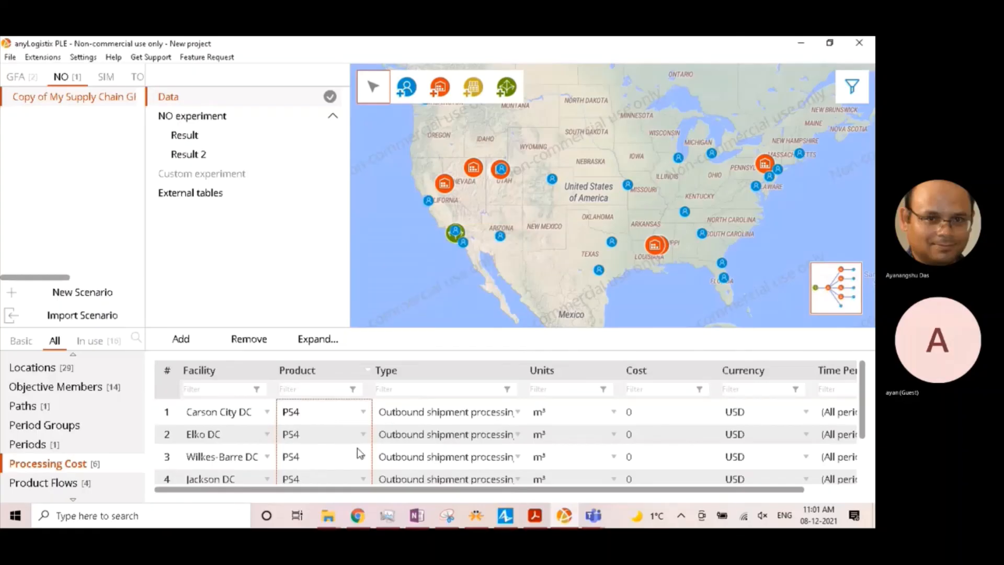
# - Set the units of all processing cost entries to pcs in one bulk change
pyautogui.click(580, 413)
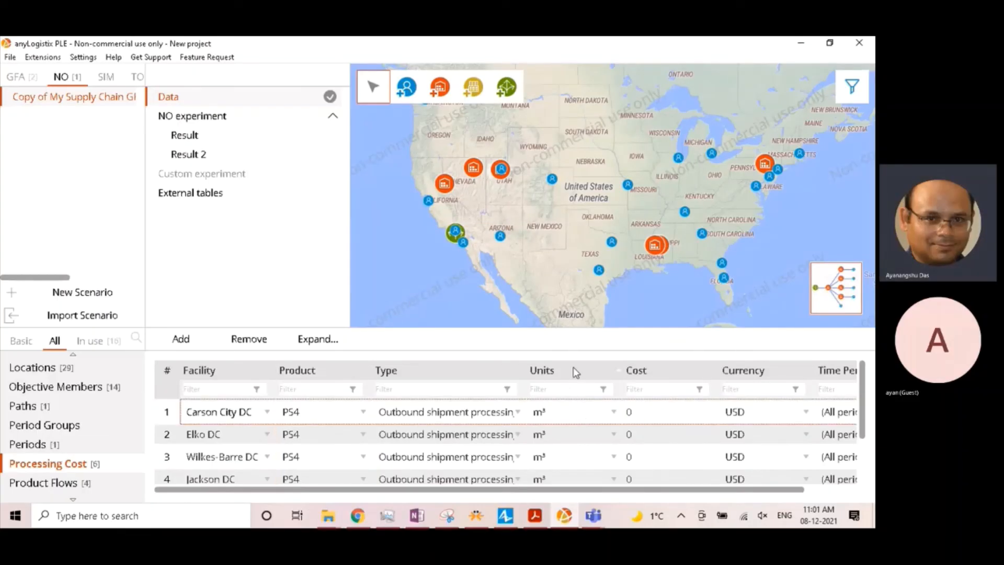
pyautogui.click(557, 425)
pyautogui.doubleClick(557, 370)
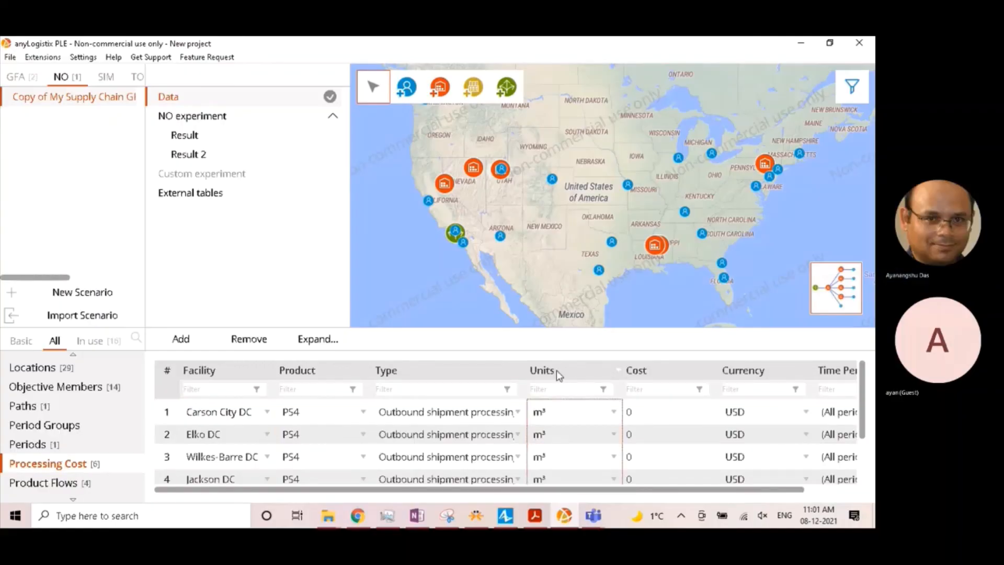
pyautogui.click(450, 252)
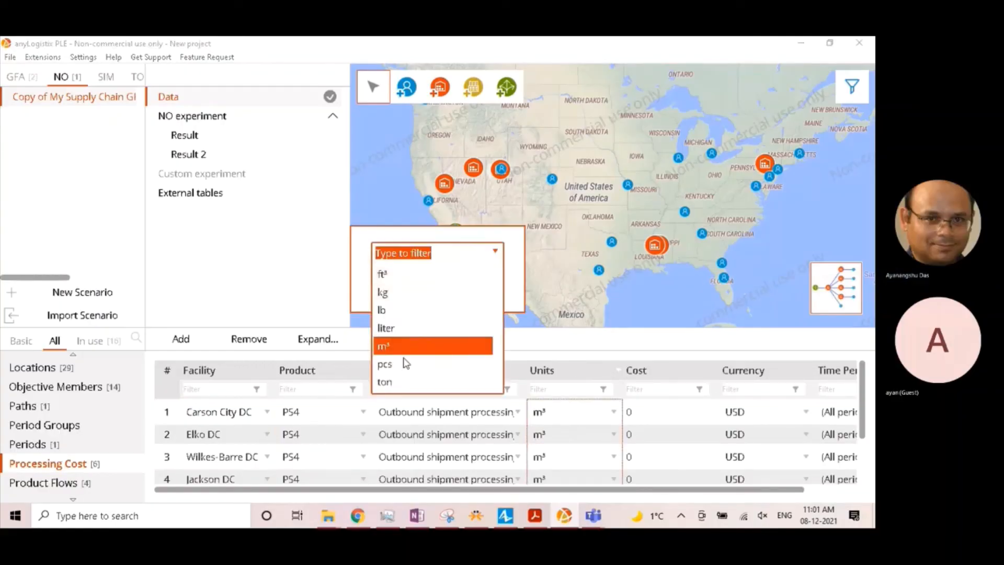
pyautogui.click(405, 365)
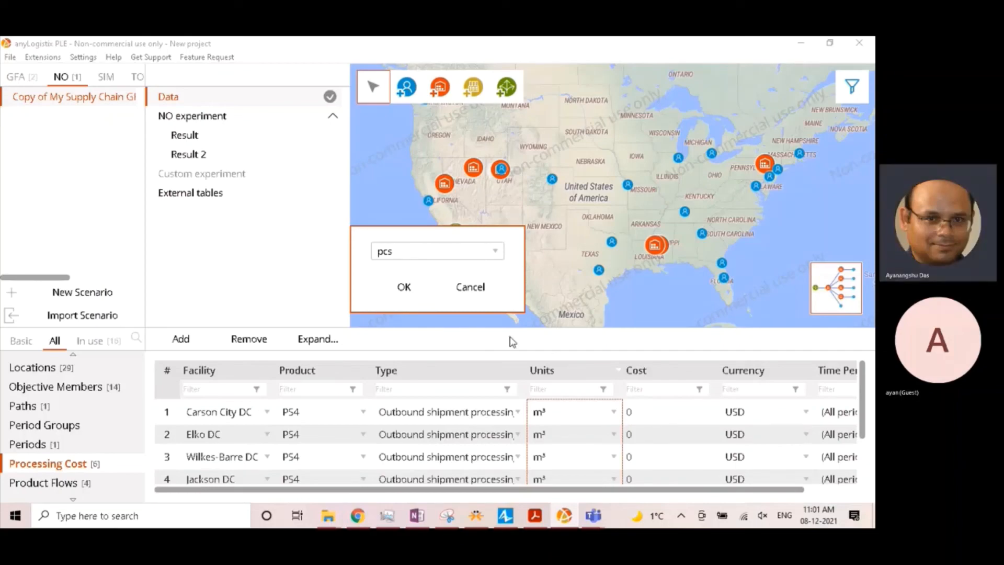
pyautogui.click(404, 287)
# - Set the outbound processing cost to 0.58 USD for Carson City DC and 0.56 USD for Elko DC
pyautogui.click(650, 416)
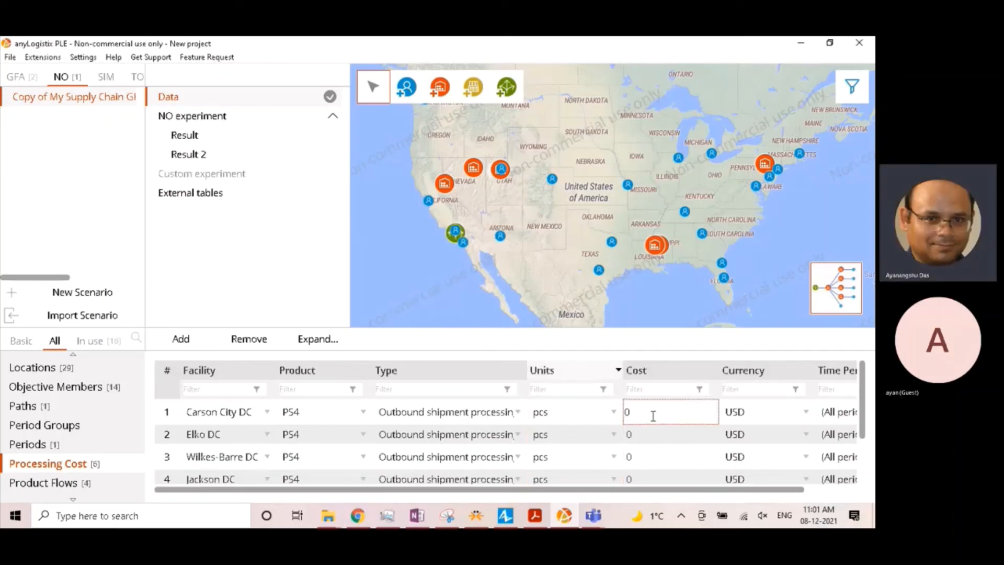
pyautogui.write('.52')
pyautogui.press('BackSpace')
pyautogui.write('8')
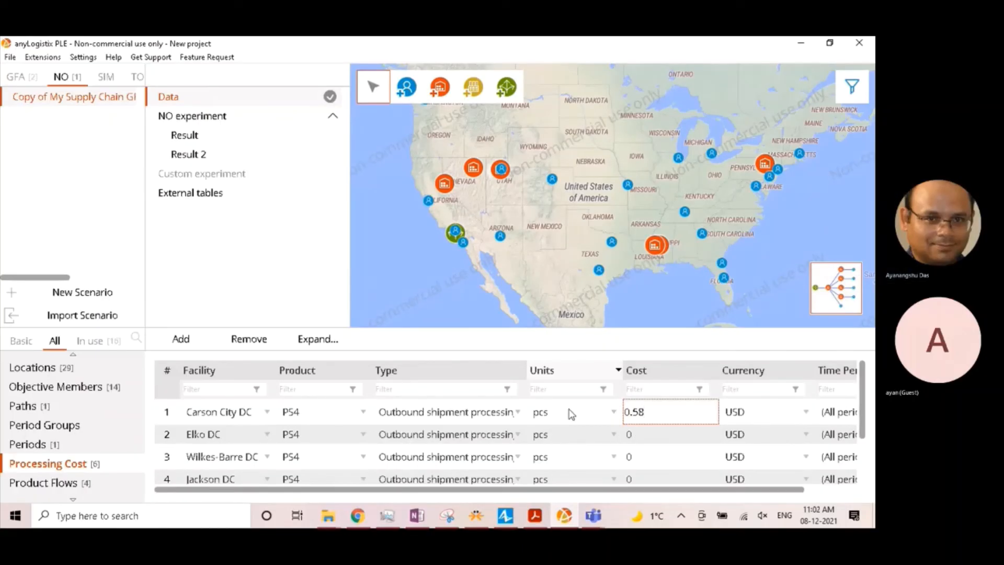
pyautogui.doubleClick(637, 435)
pyautogui.write('.')
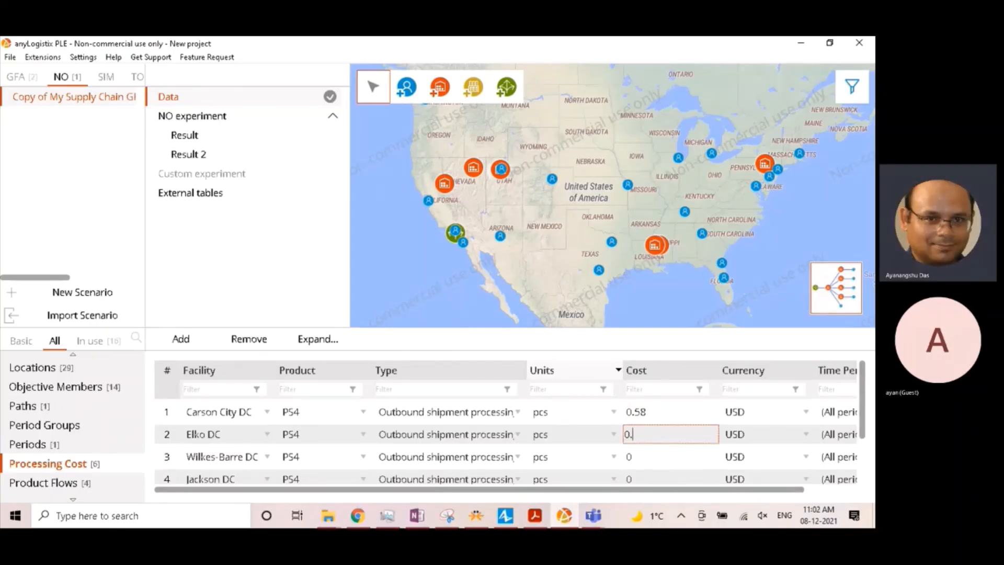
pyautogui.write('56')
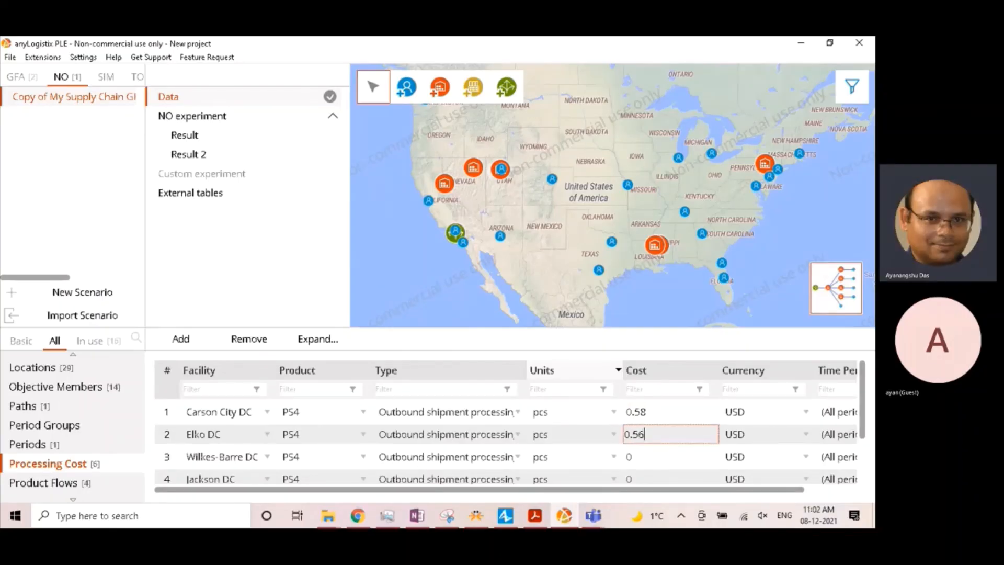
# - Set the outbound processing cost to 0.52 USD for Wilkes-Barre DC and 0.56 USD for Jackson DC
pyautogui.doubleClick(655, 454)
pyautogui.write('.52')
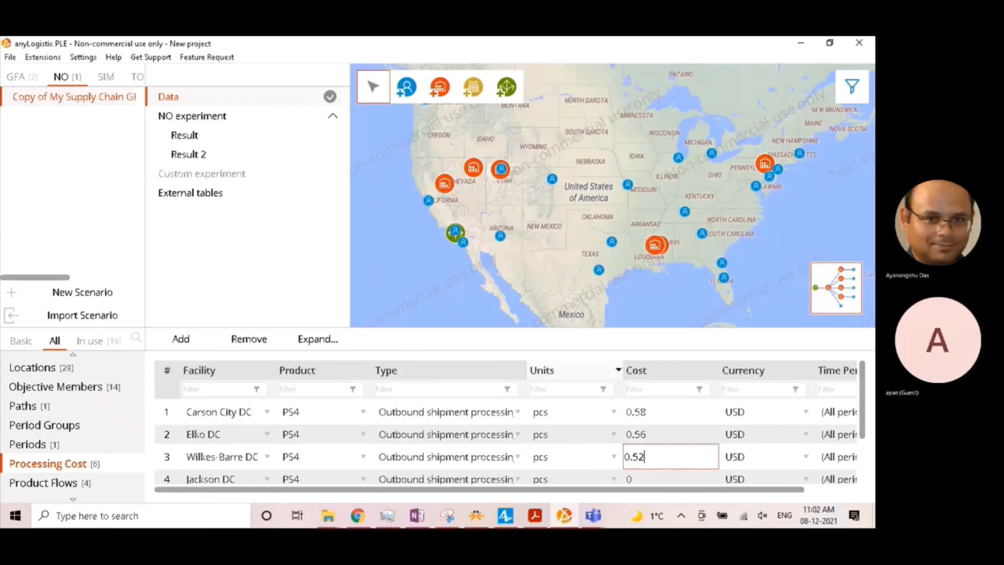
pyautogui.doubleClick(671, 476)
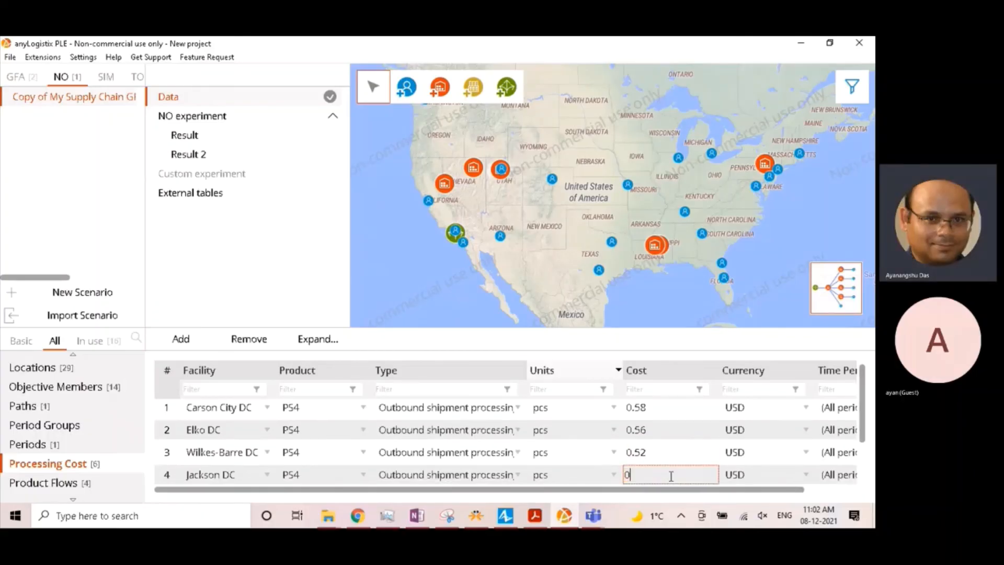
pyautogui.write('.56')
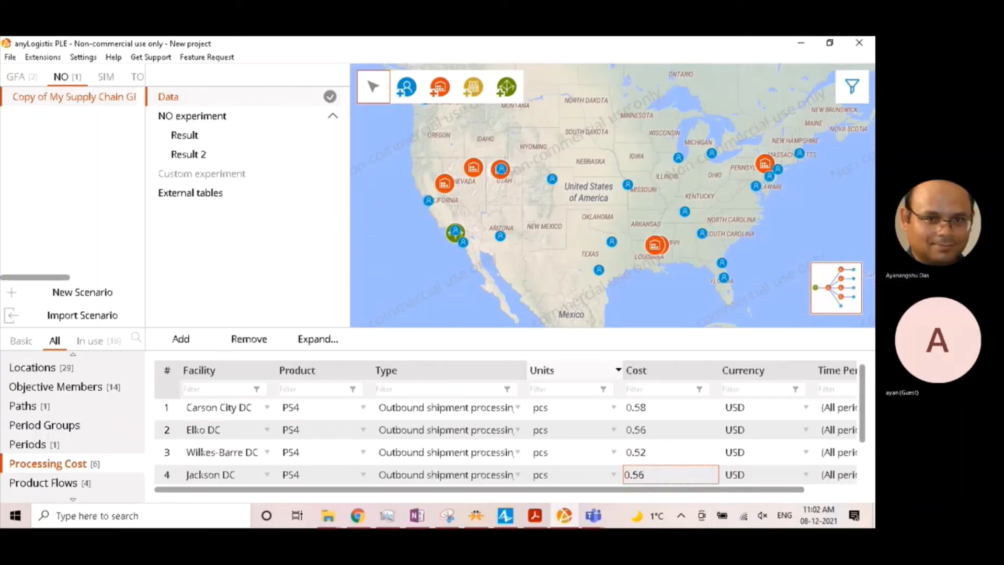
# - Set the outbound processing cost to 0.54 USD for West Valley City DC and 0.58 USD for Vicksburg DC
pyautogui.scroll(-1, 620, 479)
pyautogui.doubleClick(648, 450)
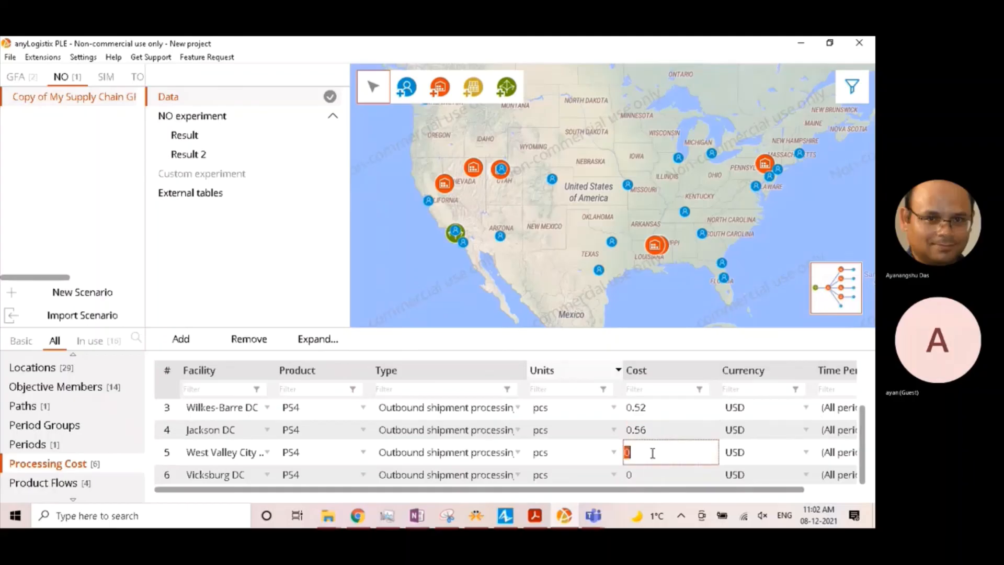
pyautogui.write('0.54')
pyautogui.doubleClick(654, 475)
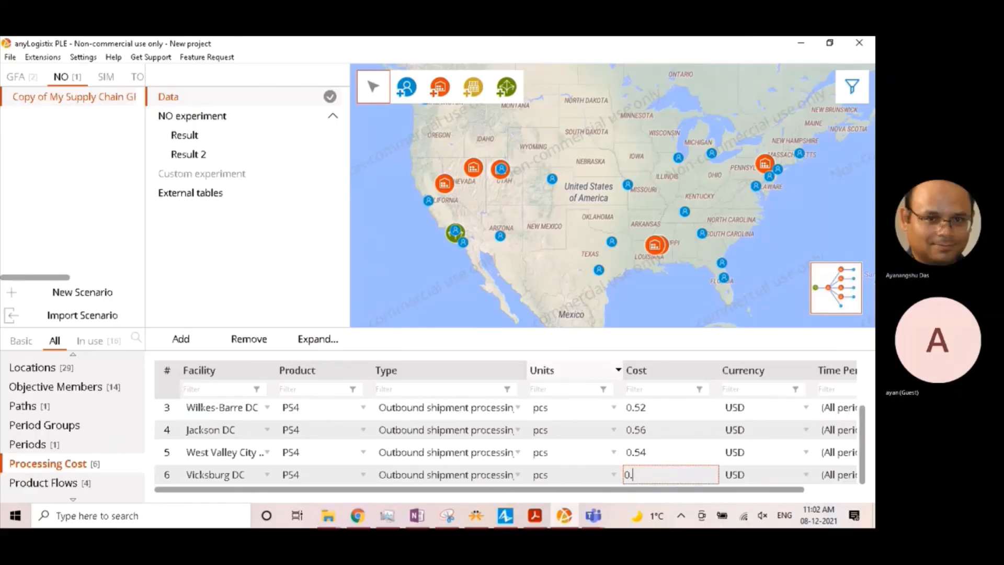
pyautogui.write('.58')
pyautogui.moveTo(728, 491); pyautogui.dragTo(789, 491)
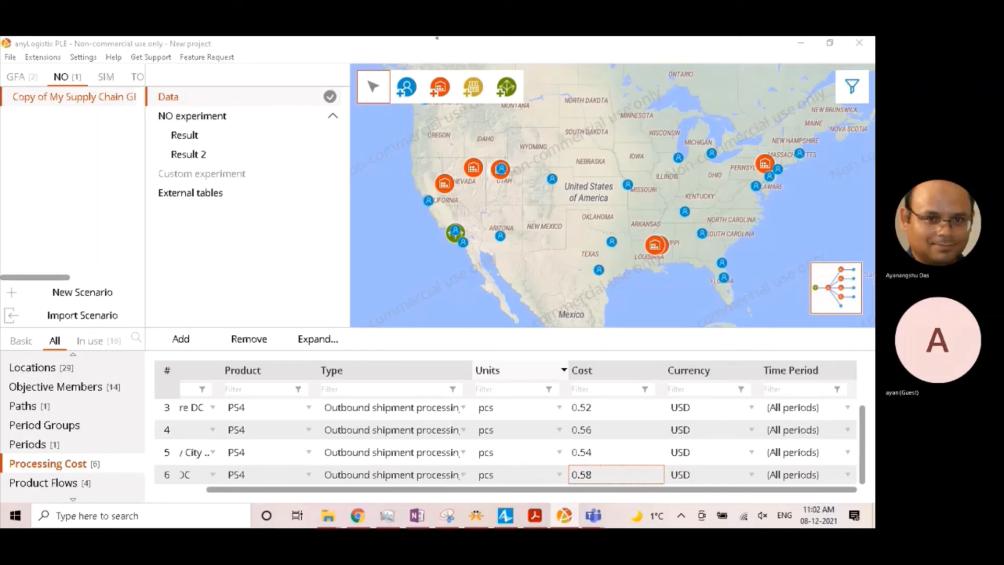
pyautogui.click(436, 39)
pyautogui.scroll(1, 398, 417)
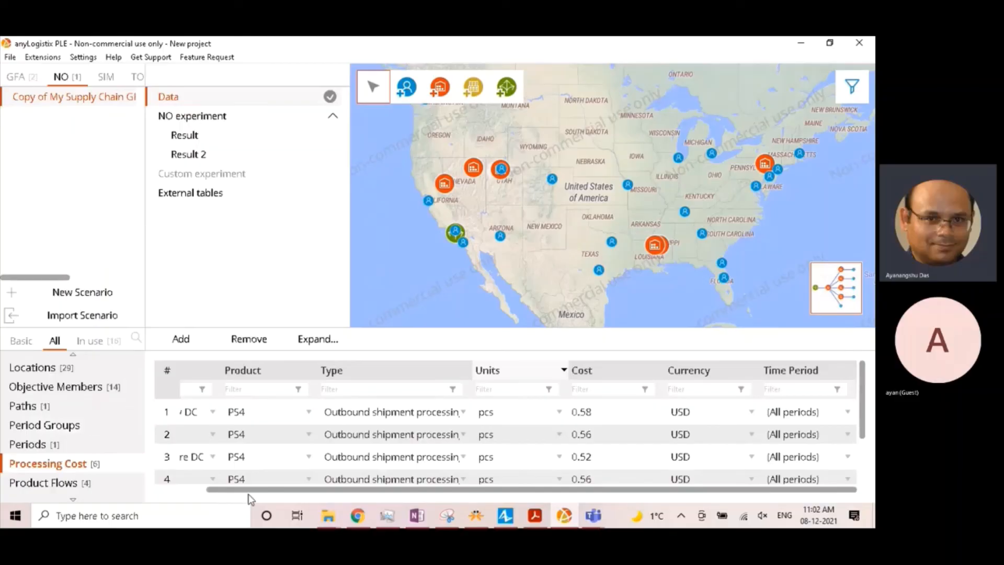
pyautogui.moveTo(247, 492); pyautogui.dragTo(155, 492)
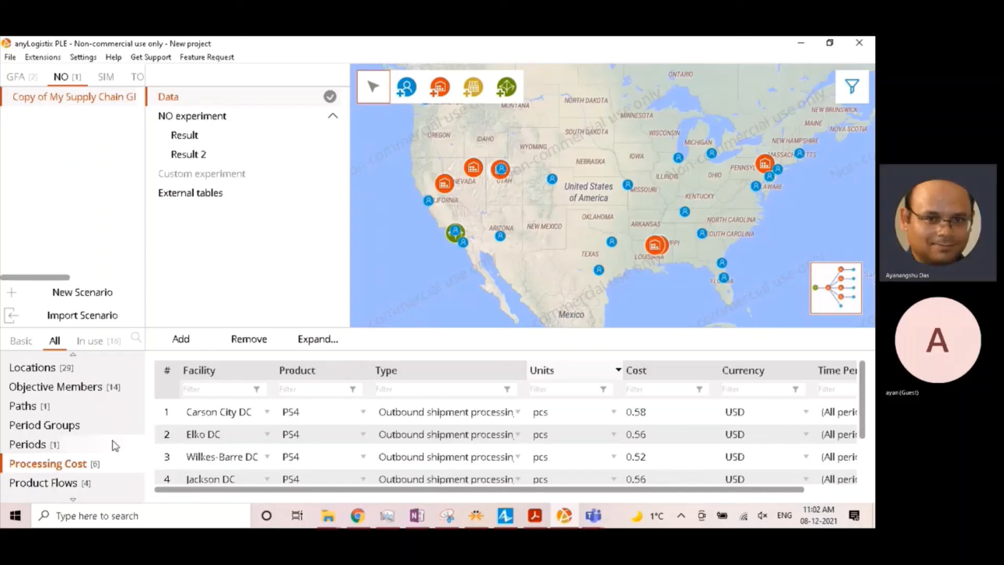
# - Run the network optimization experiment with the updated processing costs
pyautogui.scroll(1, 112, 440)
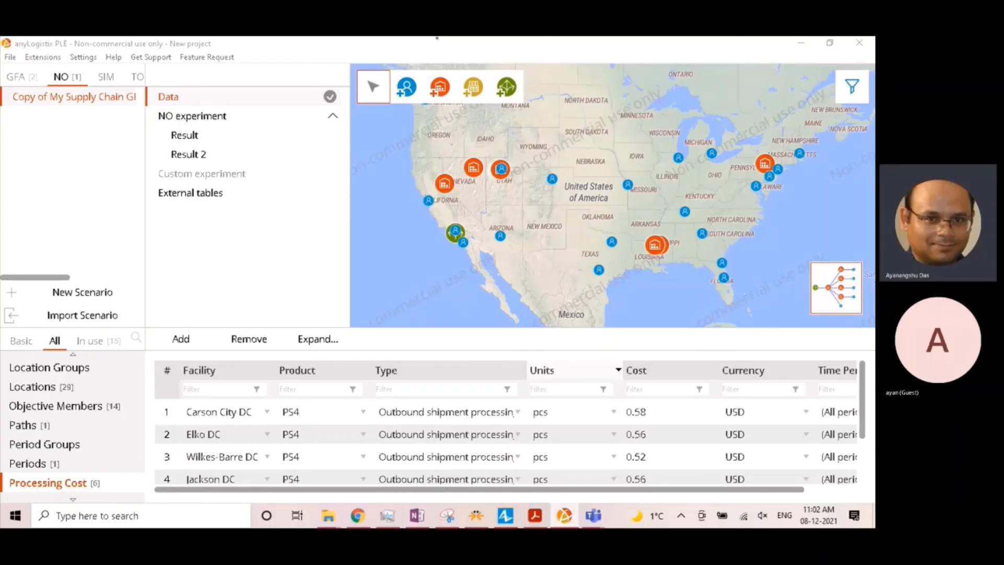
pyautogui.click(66, 219)
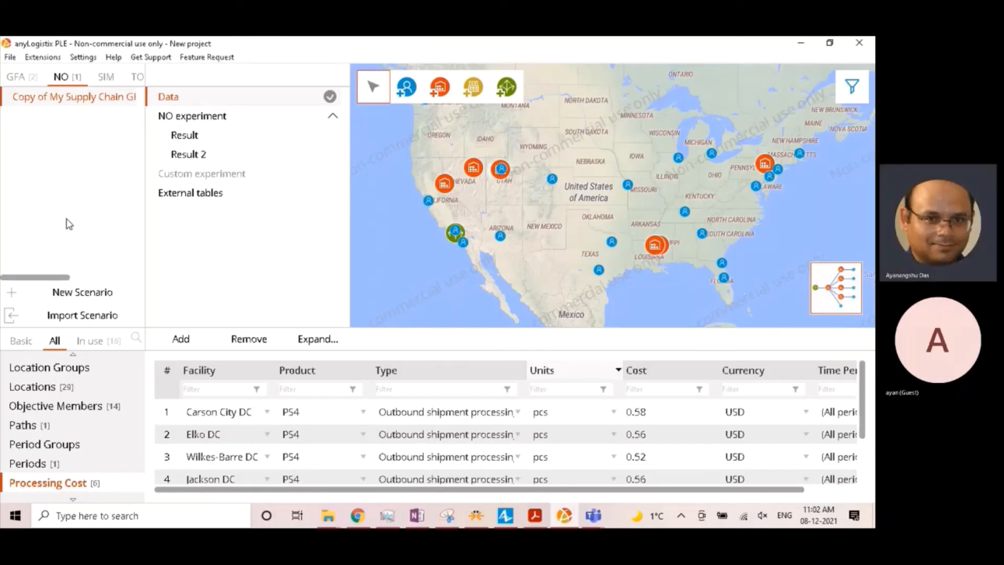
pyautogui.click(213, 120)
pyautogui.click(831, 43)
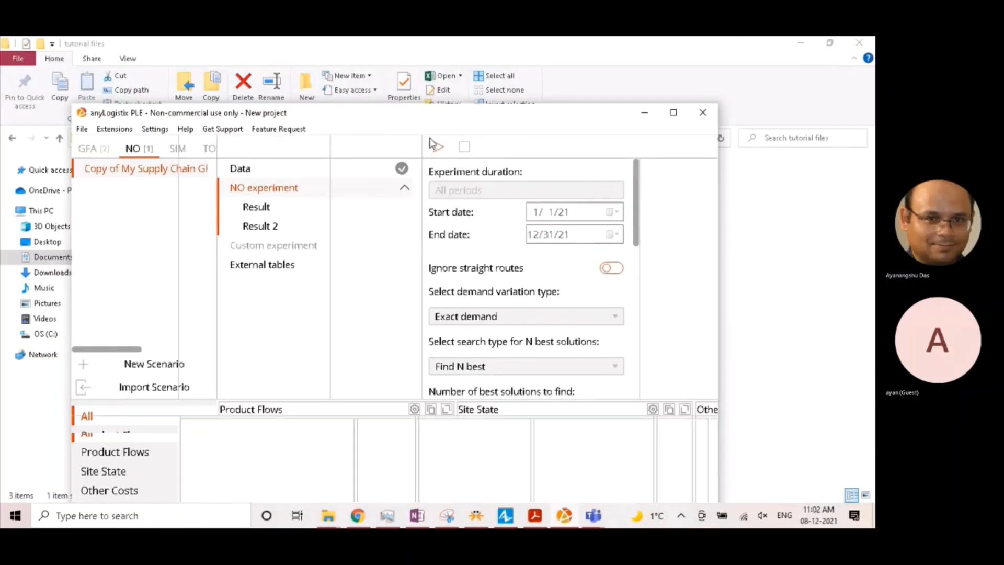
pyautogui.click(345, 147)
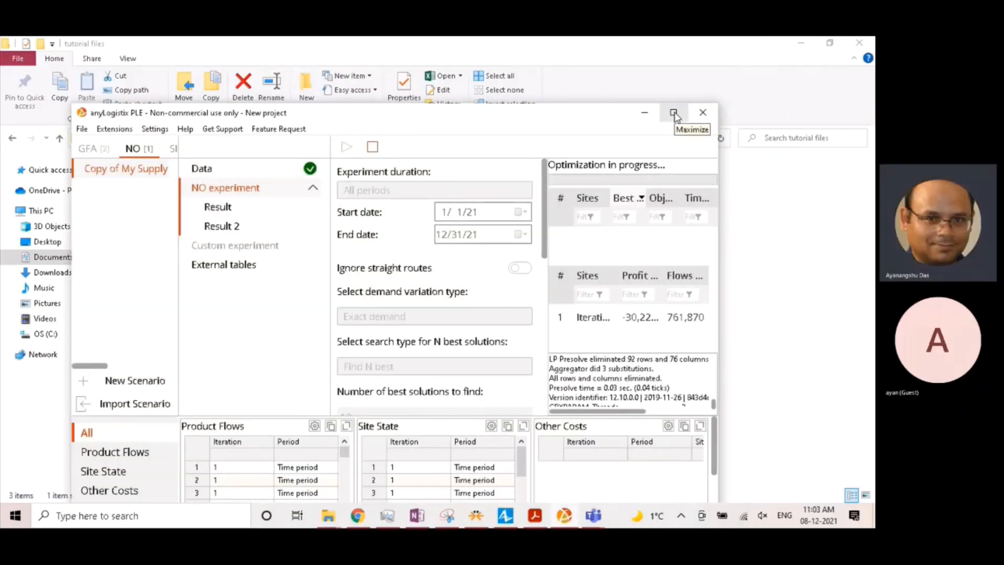
pyautogui.click(674, 113)
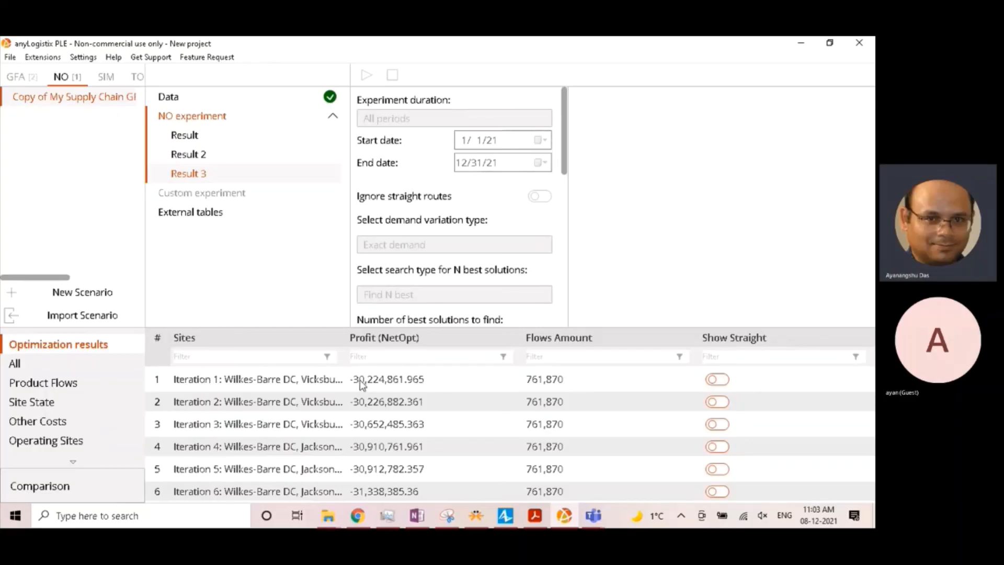
# - Compare the DC locations of the top-ranked configuration in Result 3, including its connections, with those in Result 2 on the map
pyautogui.click(320, 389)
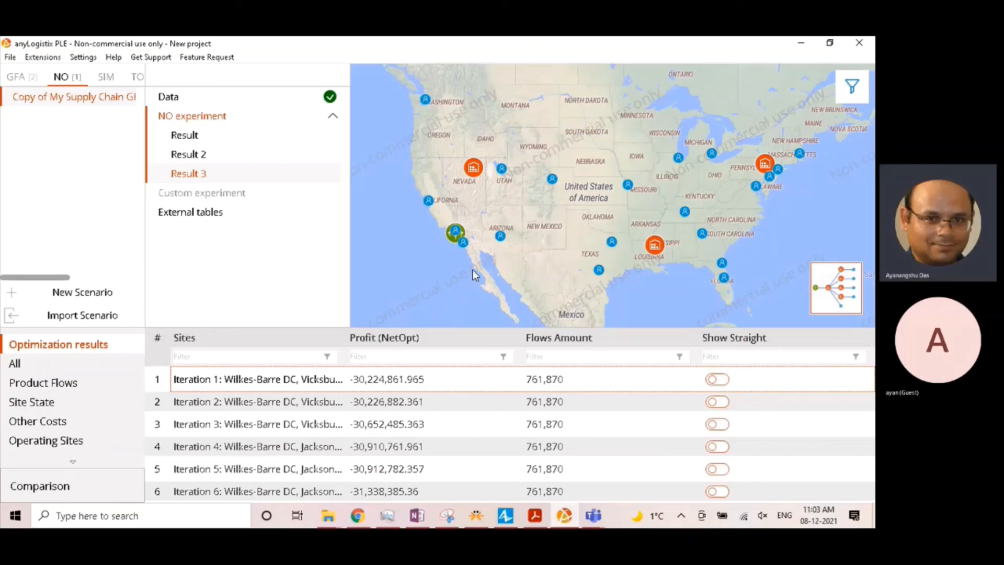
pyautogui.click(851, 83)
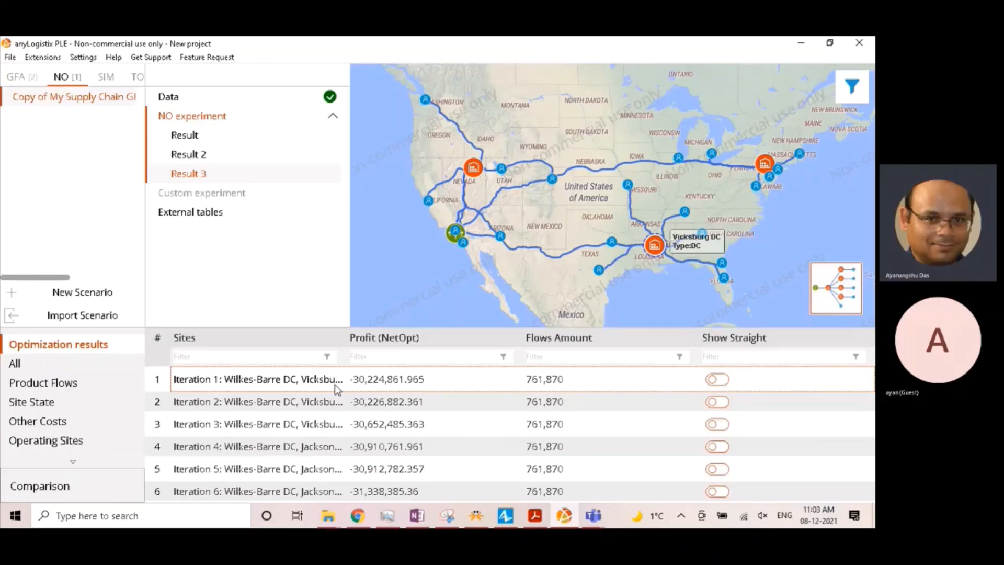
pyautogui.click(239, 158)
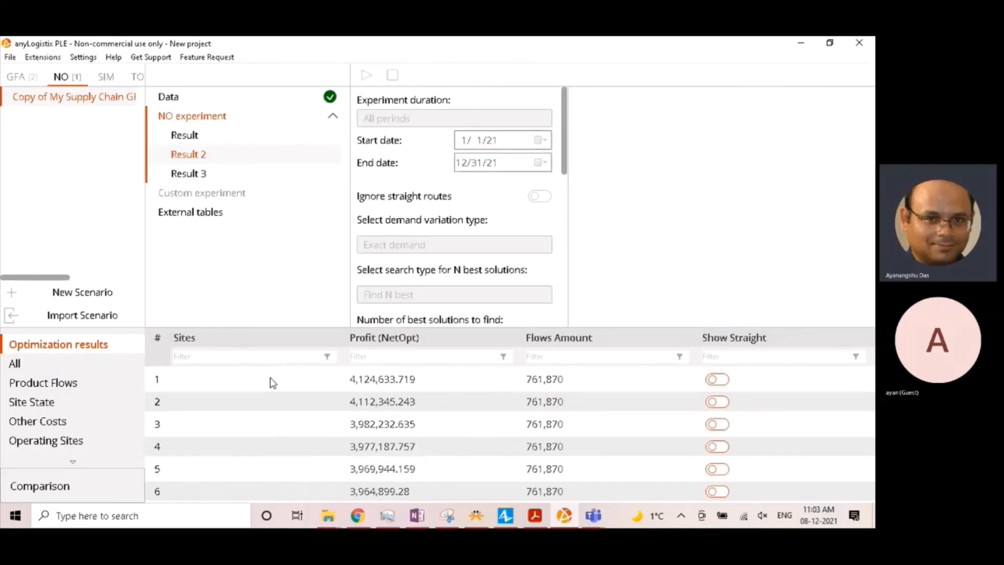
pyautogui.click(272, 383)
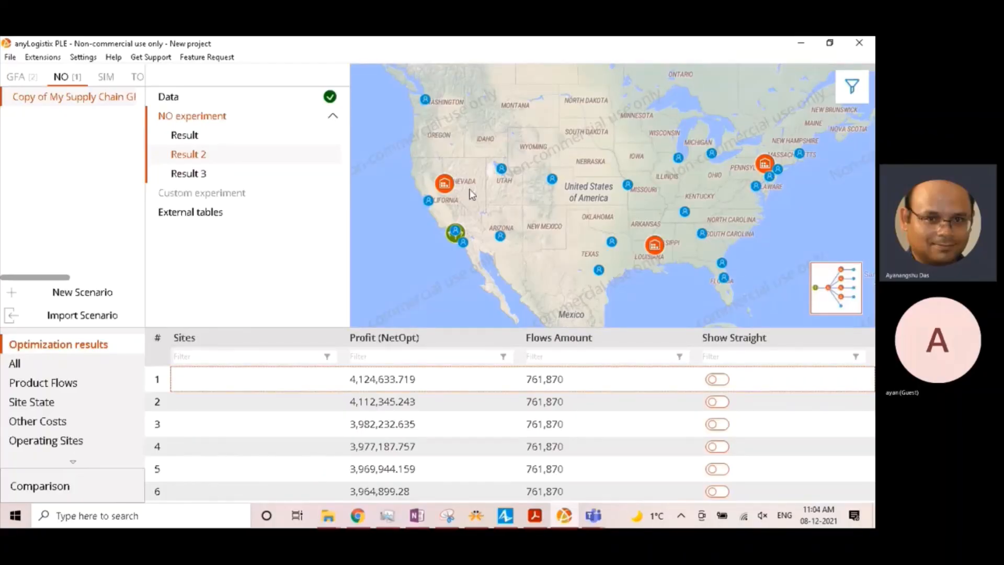
pyautogui.moveTo(444, 188)
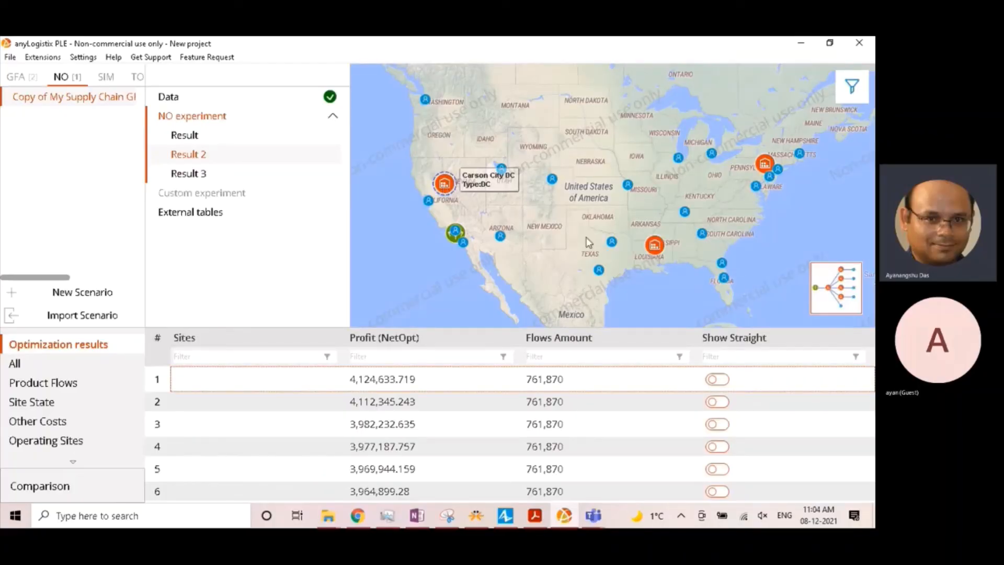
pyautogui.moveTo(648, 247)
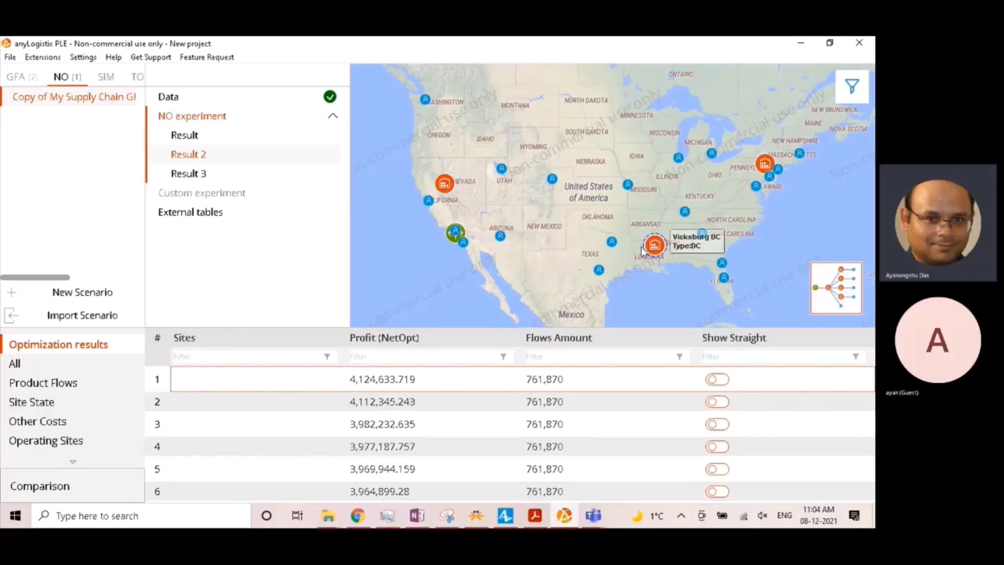
# - Compare the profit values listed in Result, Result 2 and Result 3
pyautogui.click(207, 135)
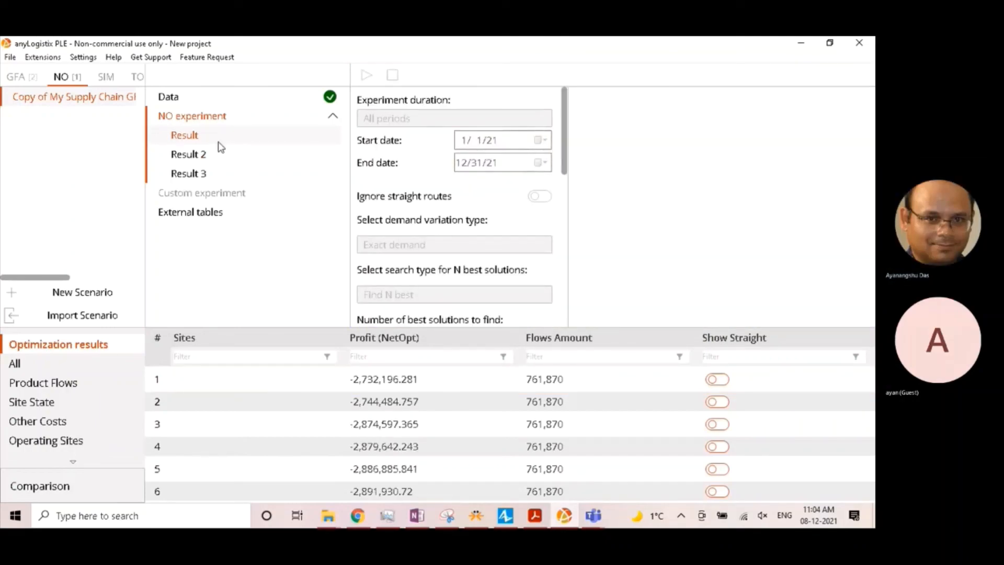
pyautogui.click(180, 153)
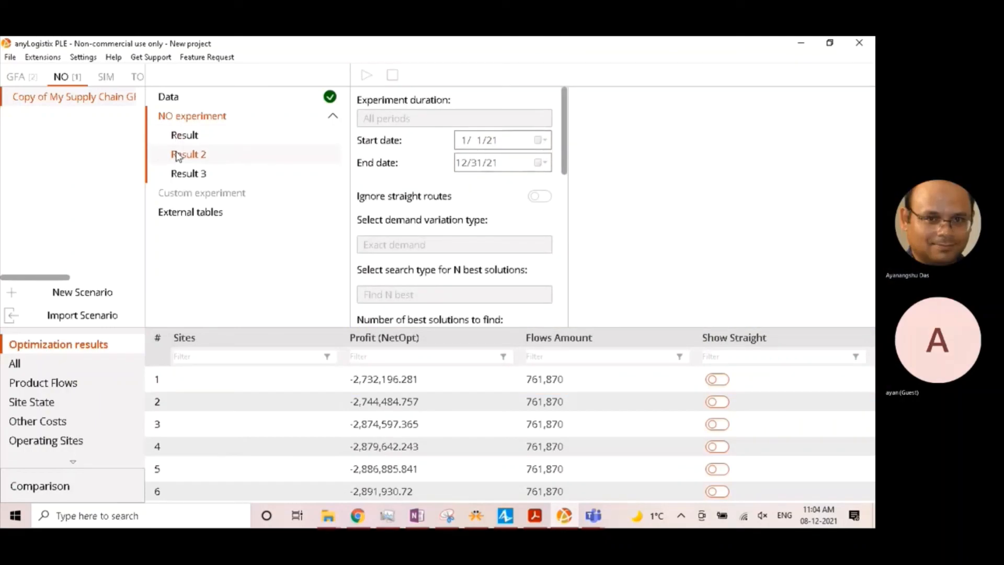
pyautogui.click(192, 177)
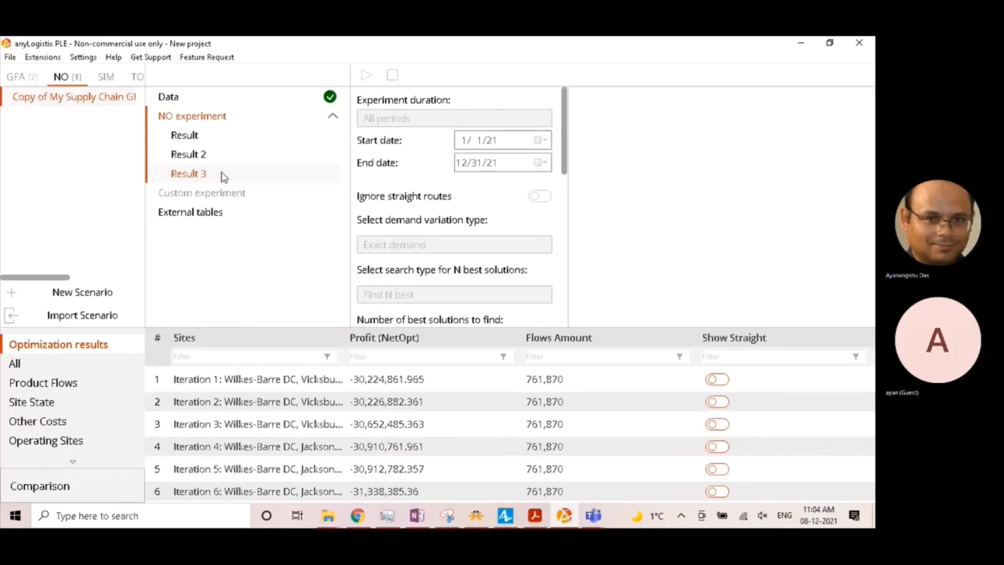
# - Examine the DCs chosen by the top-ranked configuration in each of the three results on the map
pyautogui.click(205, 136)
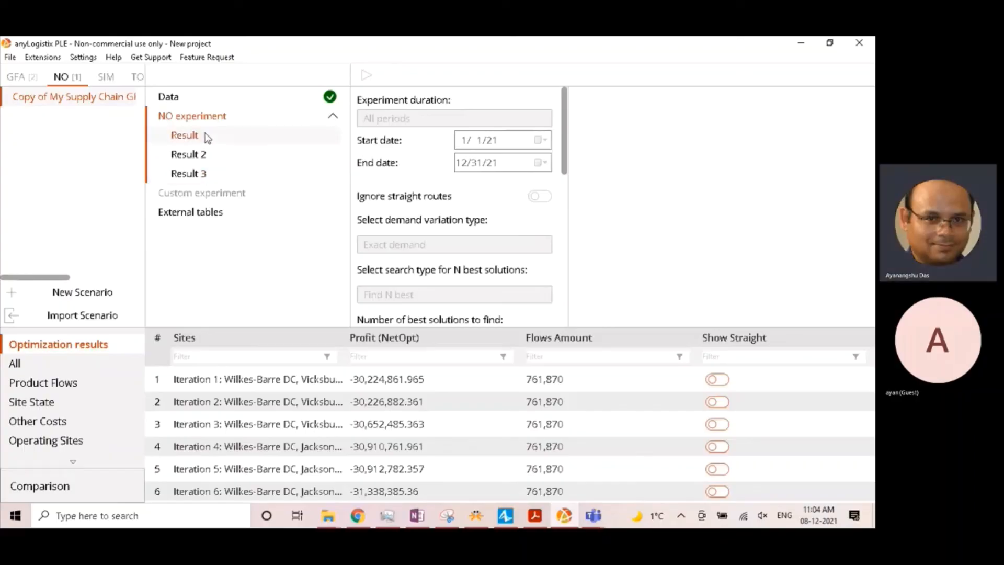
pyautogui.click(240, 382)
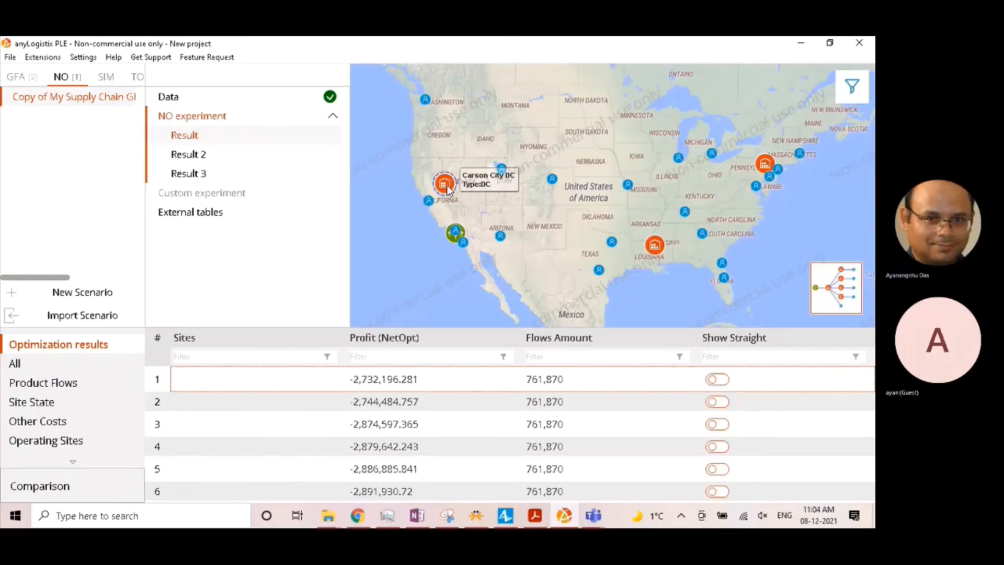
pyautogui.click(208, 155)
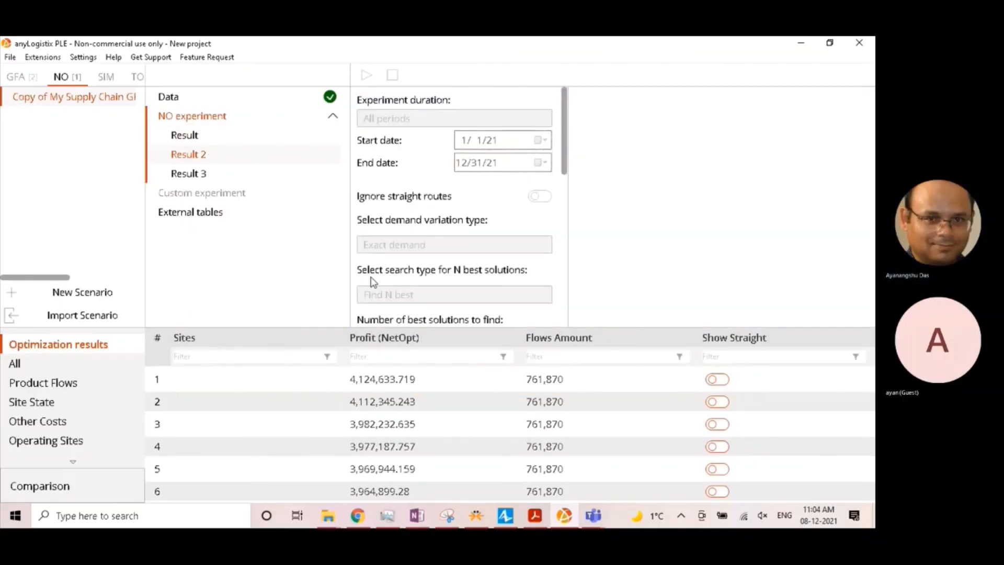
pyautogui.click(268, 376)
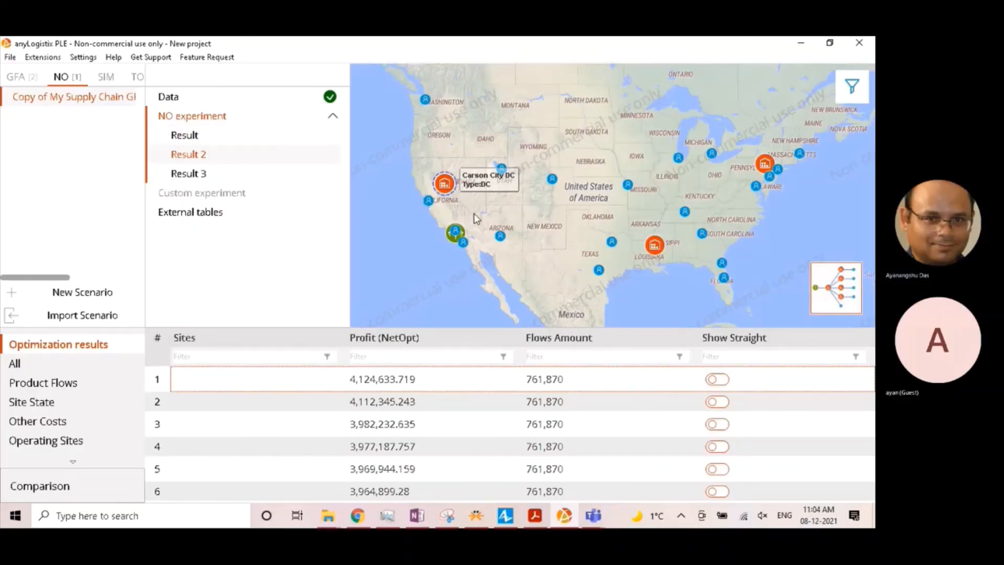
pyautogui.click(225, 175)
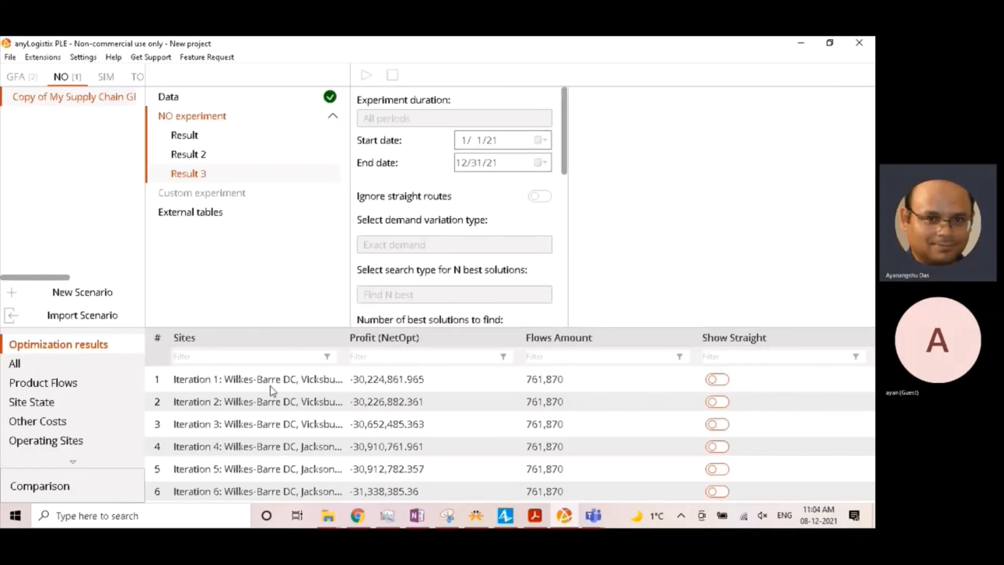
pyautogui.click(270, 385)
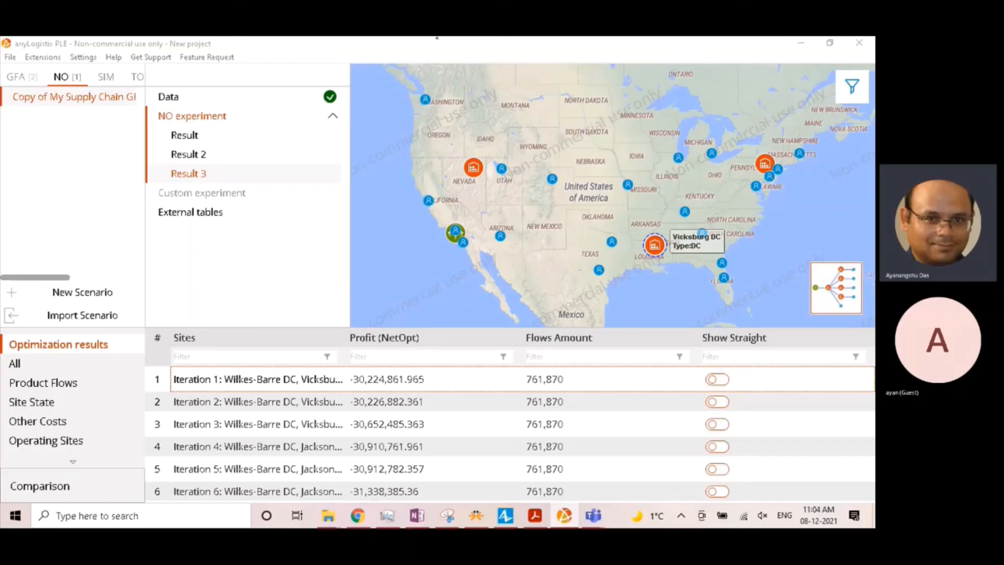
# - Display the connections between sites and customers on the map for Iteration 1 of Result 3
pyautogui.click(677, 218)
pyautogui.scroll(3, 753, 167)
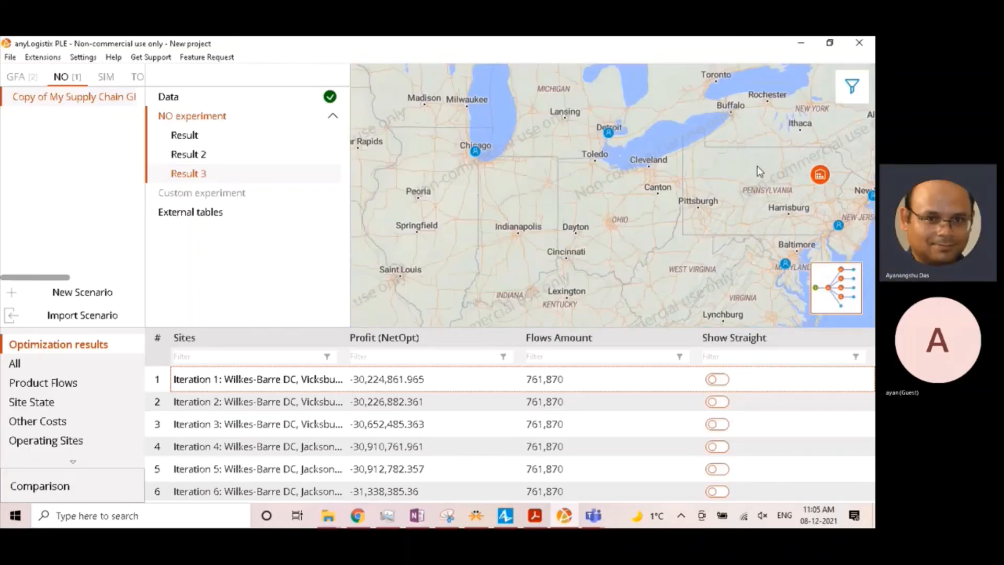
pyautogui.click(846, 95)
pyautogui.click(784, 89)
pyautogui.scroll(-2, 623, 108)
pyautogui.scroll(2, 546, 210)
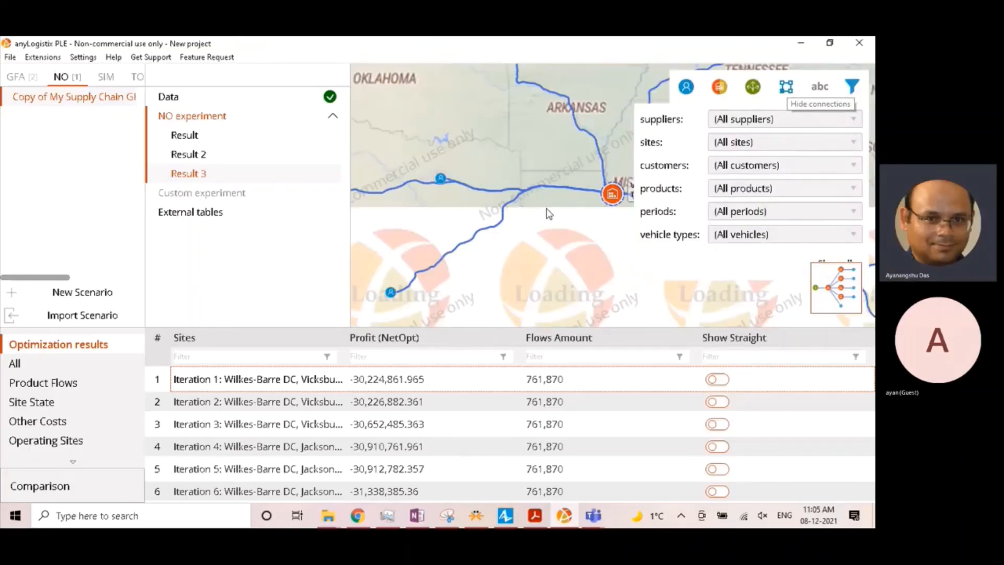
pyautogui.scroll(-2, 548, 213)
pyautogui.scroll(-1, 620, 242)
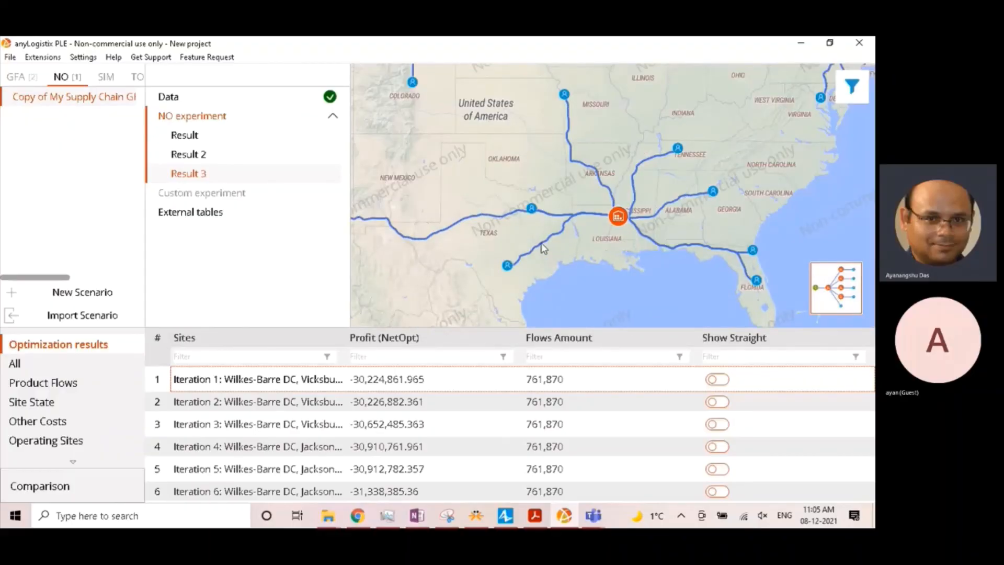
pyautogui.scroll(1, 530, 233)
pyautogui.scroll(-4, 539, 217)
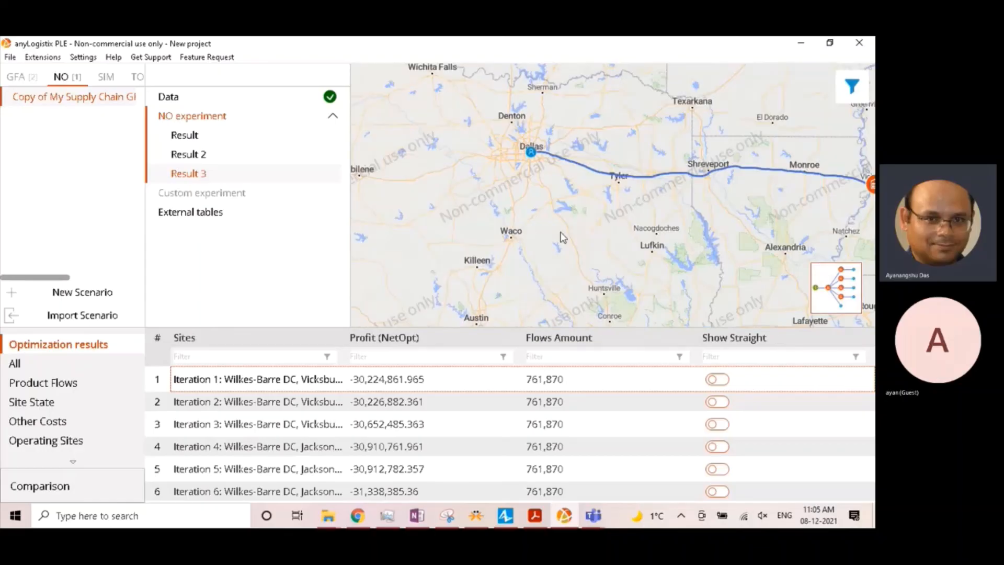
pyautogui.scroll(1, 646, 240)
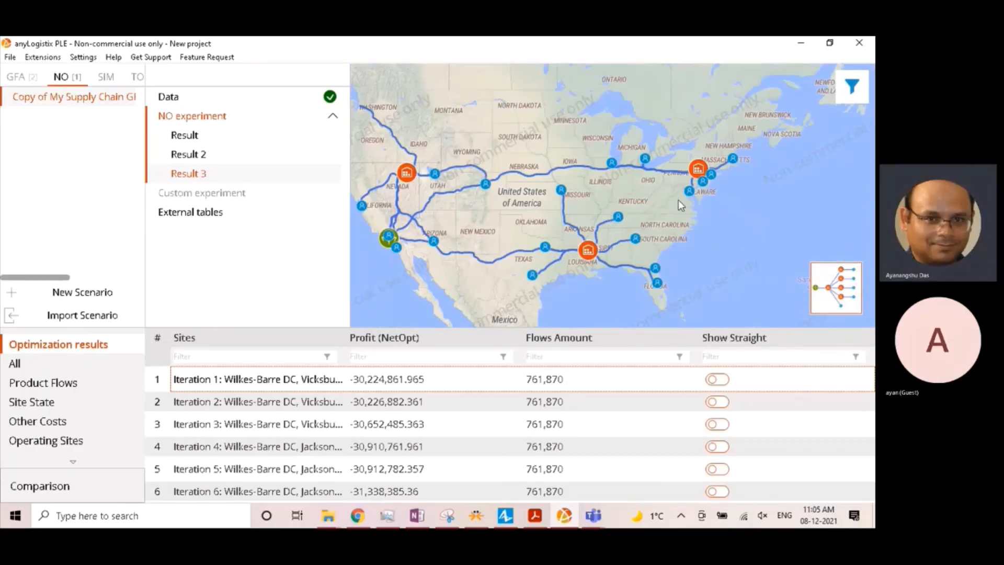
# - Examine which customers Wilkes-Barre DC serves by following its routes across the Northeast and Great Lakes
pyautogui.moveTo(679, 200); pyautogui.dragTo(609, 280)
pyautogui.scroll(2, 619, 261)
pyautogui.scroll(1, 632, 256)
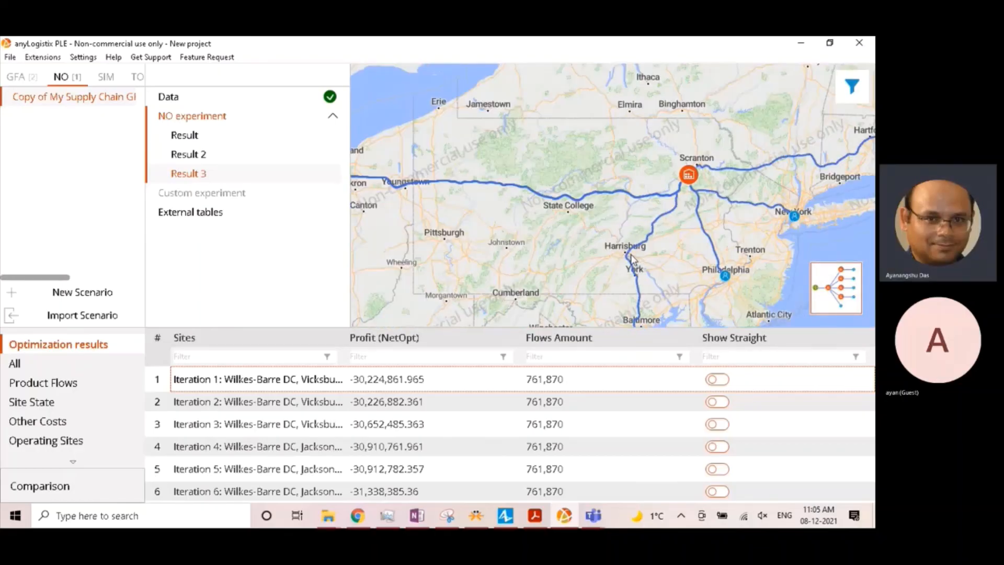
pyautogui.moveTo(623, 243); pyautogui.dragTo(485, 230)
pyautogui.scroll(-1, 482, 253)
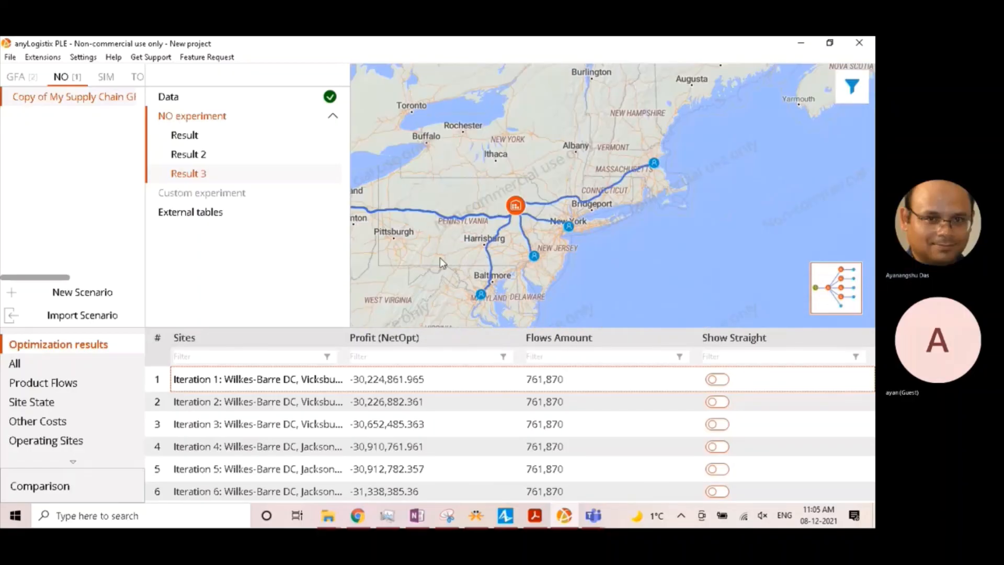
pyautogui.moveTo(440, 257); pyautogui.dragTo(633, 256)
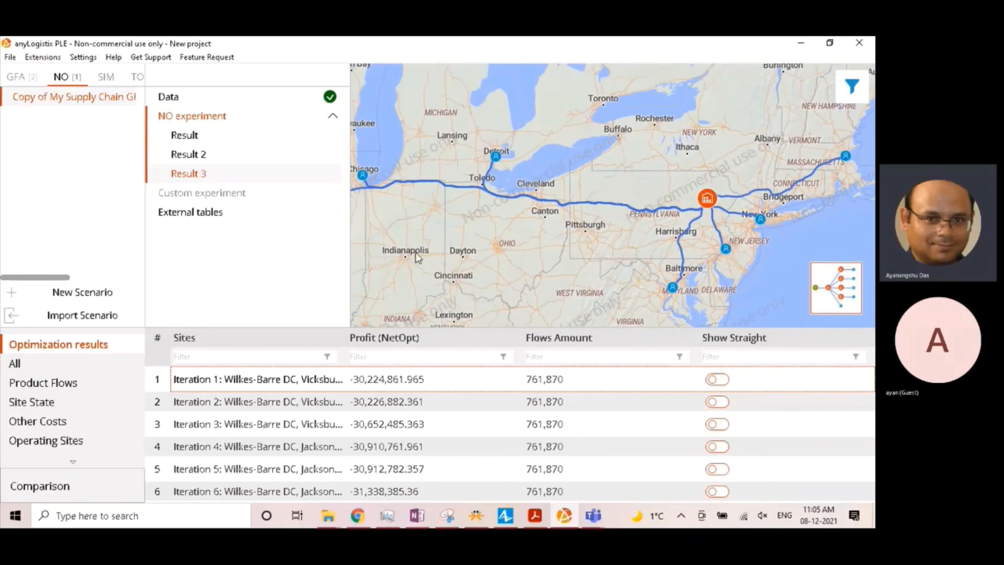
pyautogui.moveTo(419, 258); pyautogui.dragTo(589, 253)
pyautogui.scroll(-1, 519, 278)
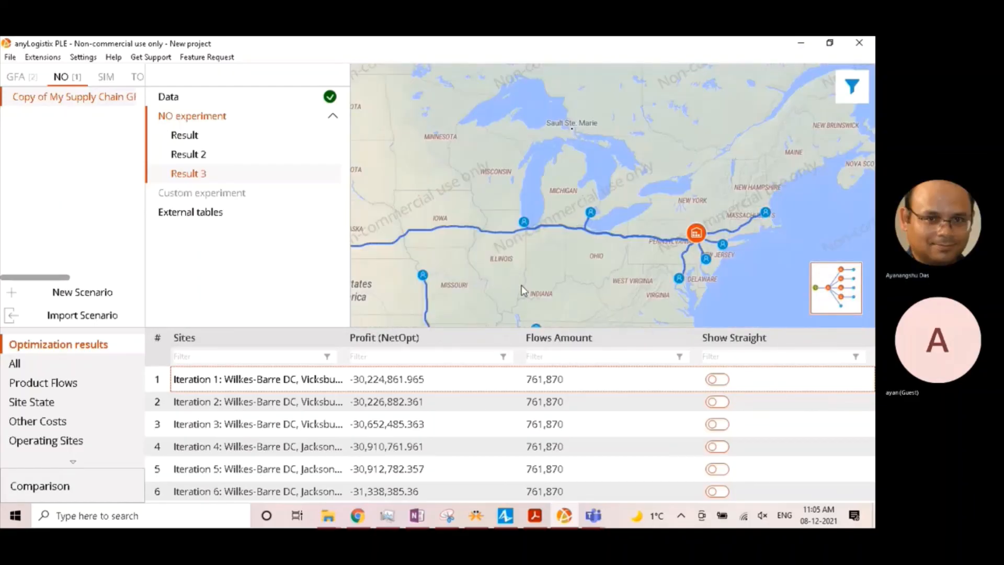
# - Examine the routes from Vicksburg DC to the southern customers and the supply connections in the western states
pyautogui.moveTo(522, 284); pyautogui.dragTo(619, 248)
pyautogui.scroll(1, 601, 263)
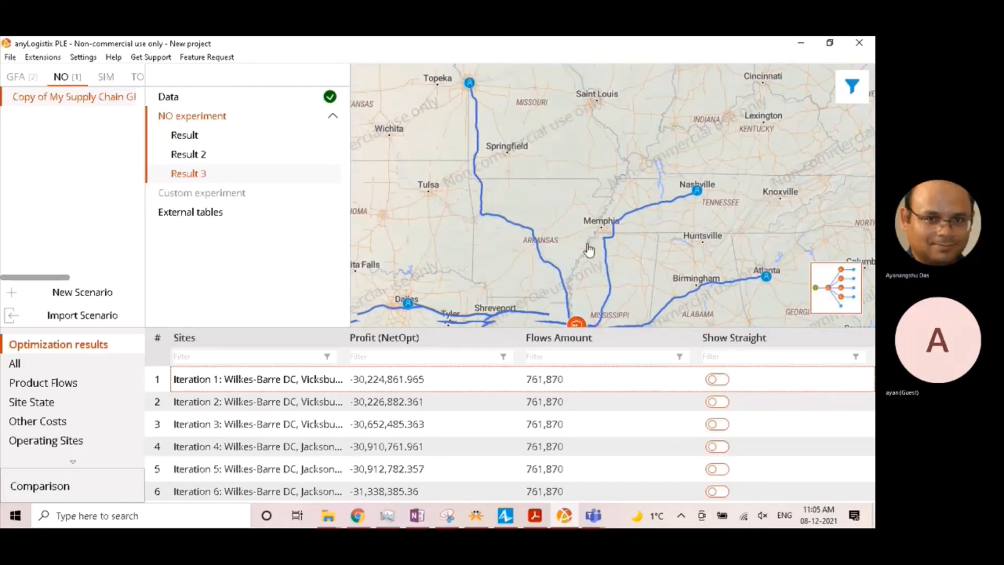
pyautogui.moveTo(568, 268); pyautogui.dragTo(634, 136)
pyautogui.moveTo(501, 275); pyautogui.dragTo(636, 256)
pyautogui.scroll(-1, 638, 262)
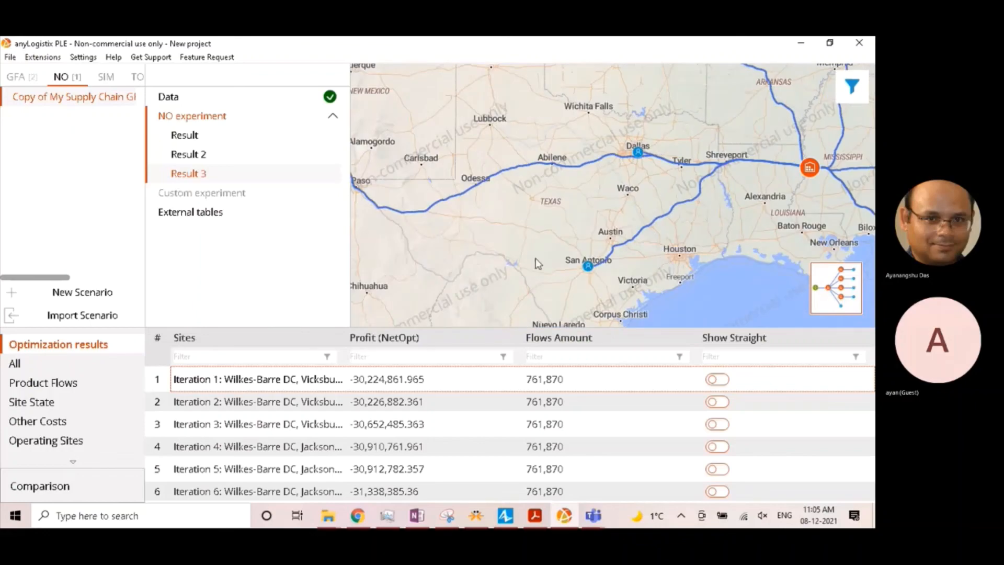
pyautogui.scroll(-1, 534, 262)
pyautogui.moveTo(466, 283); pyautogui.dragTo(605, 282)
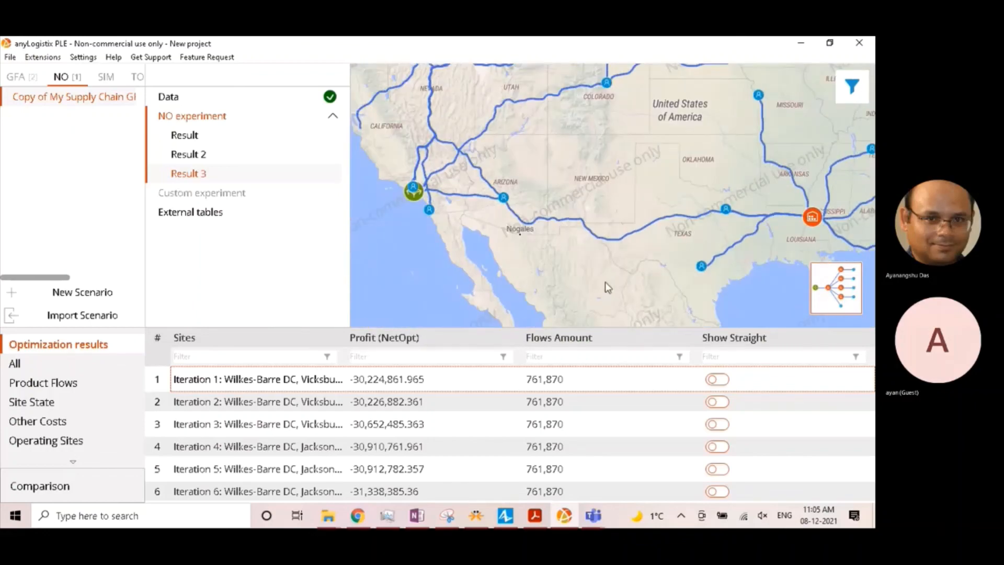
pyautogui.moveTo(577, 156); pyautogui.dragTo(605, 254)
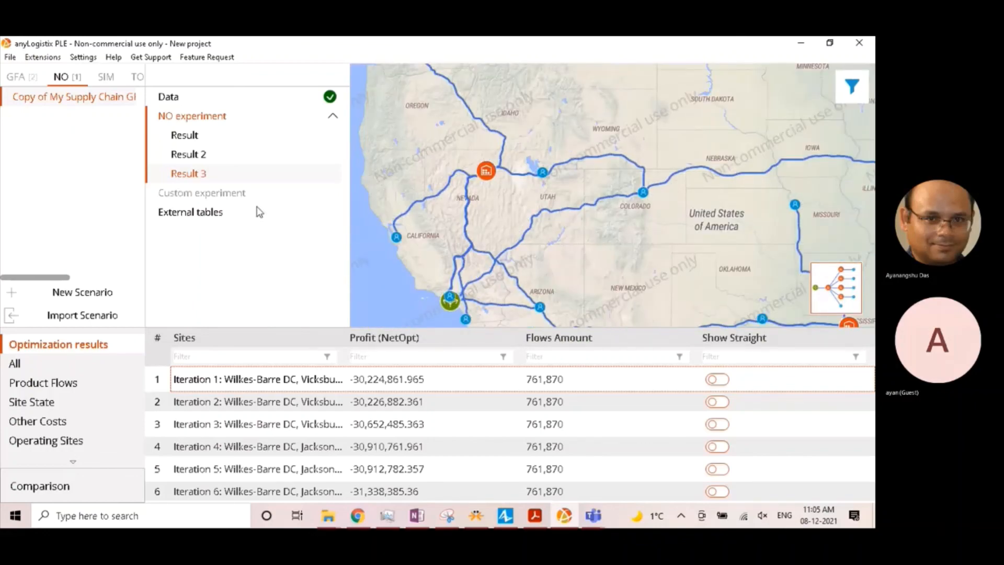
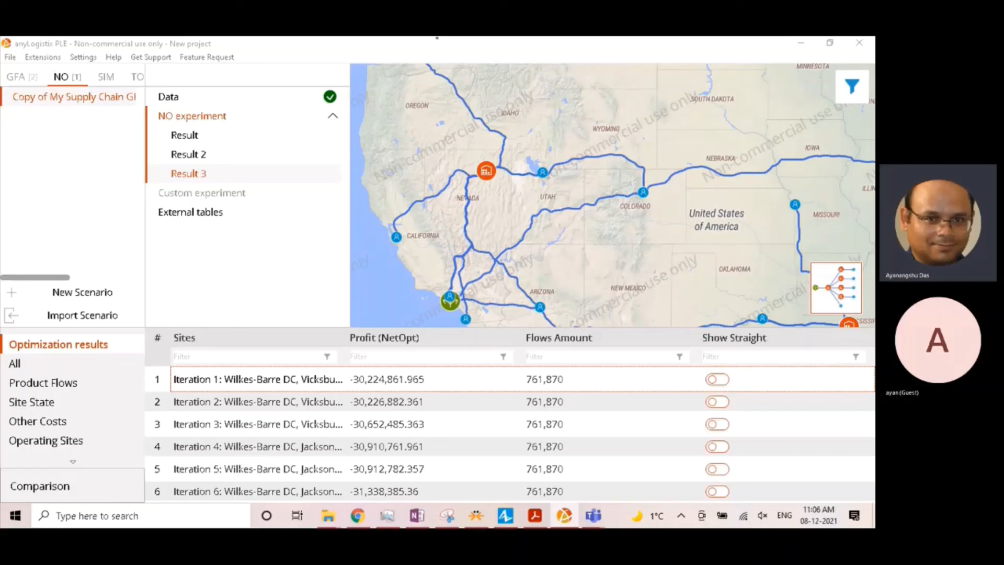
# - Convert Iteration 1 of Result 3 into a new network optimization scenario
pyautogui.rightClick(226, 376)
pyautogui.click(252, 394)
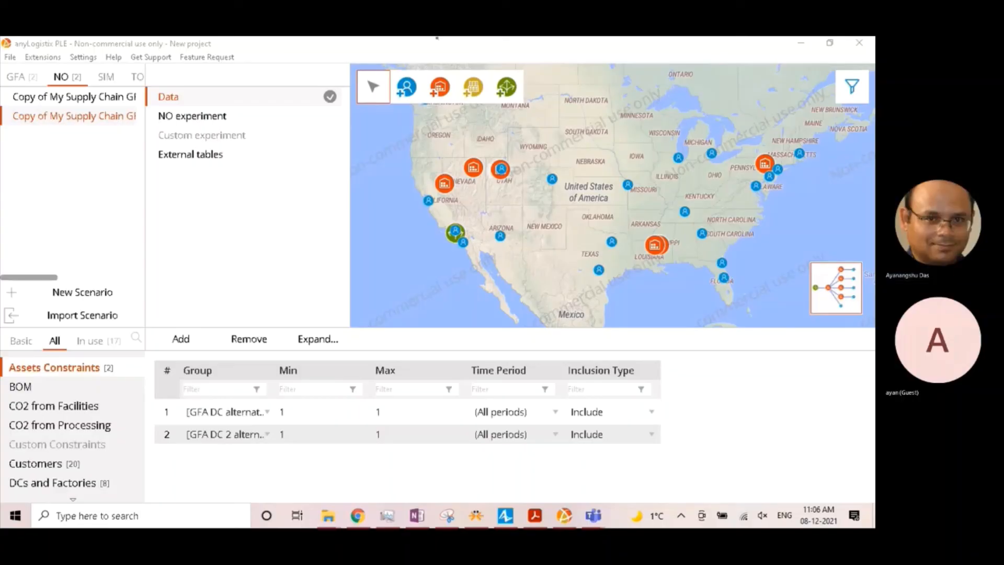
pyautogui.click(94, 259)
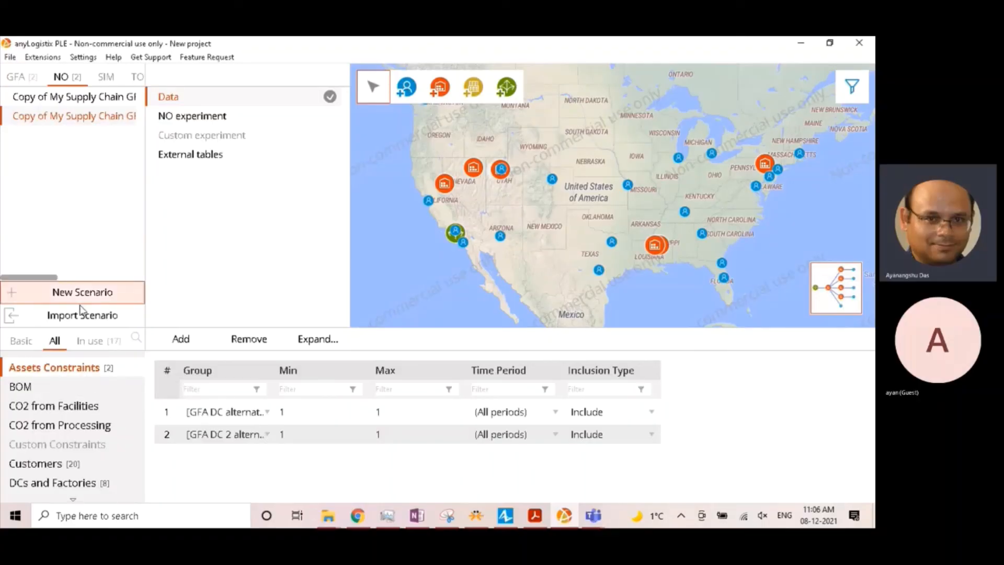
# - Examine which DCs are listed in the Site States Changes table of the new scenario
pyautogui.scroll(-5, 82, 440)
pyautogui.scroll(-5, 82, 441)
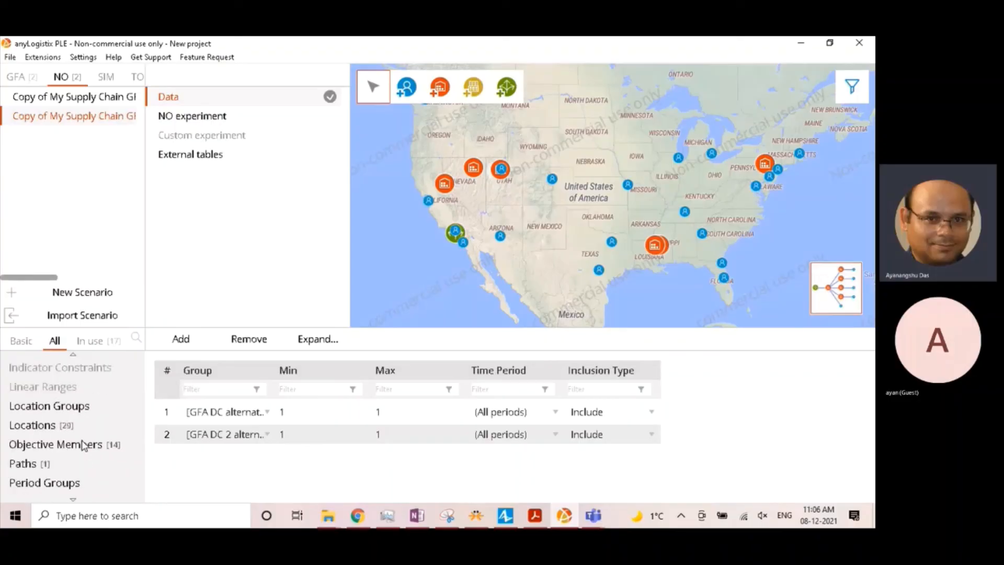
pyautogui.scroll(-1, 83, 445)
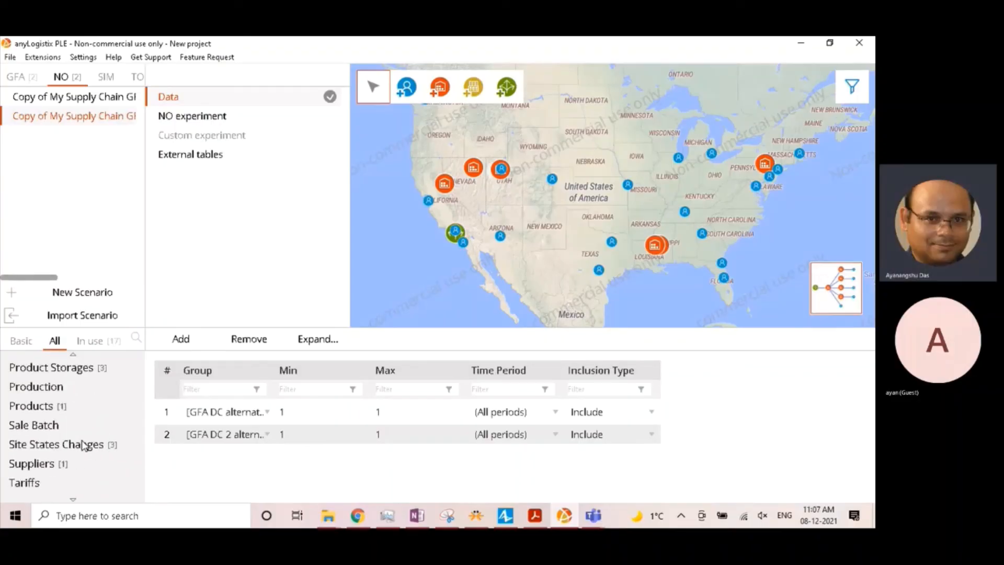
pyautogui.click(84, 445)
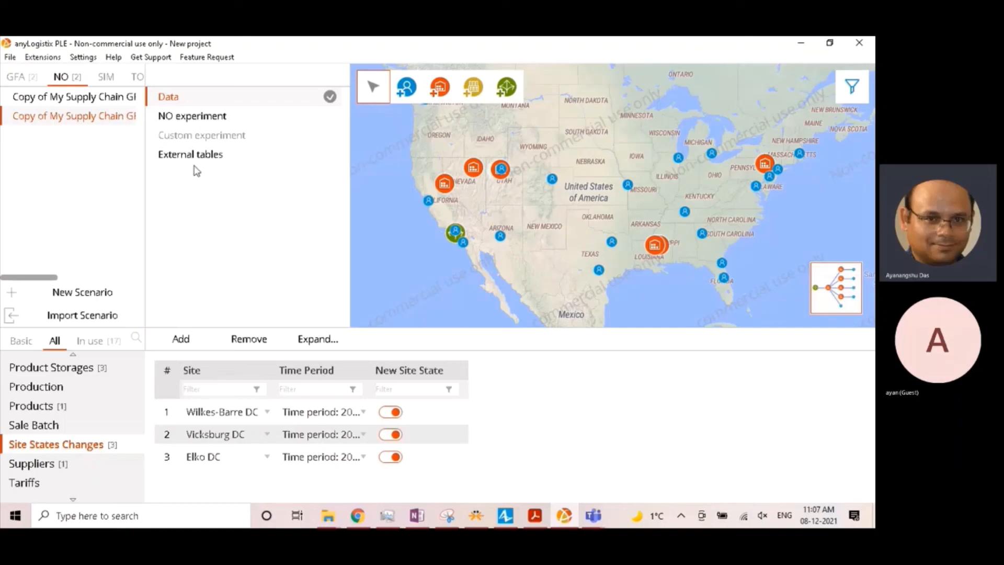
# - Check the DCs of Iteration 1 in Result 3 of the original scenario on the map
pyautogui.click(130, 100)
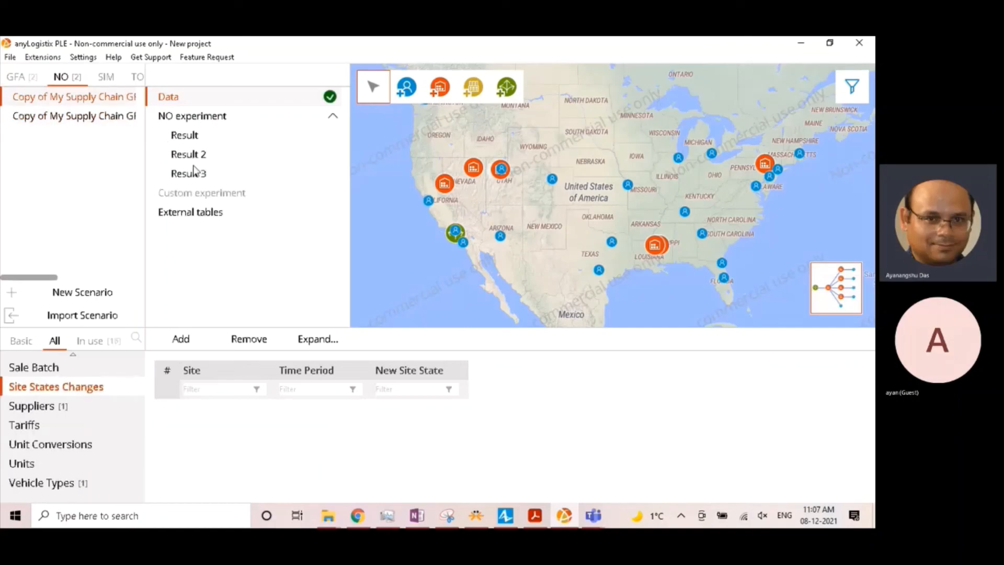
pyautogui.click(193, 172)
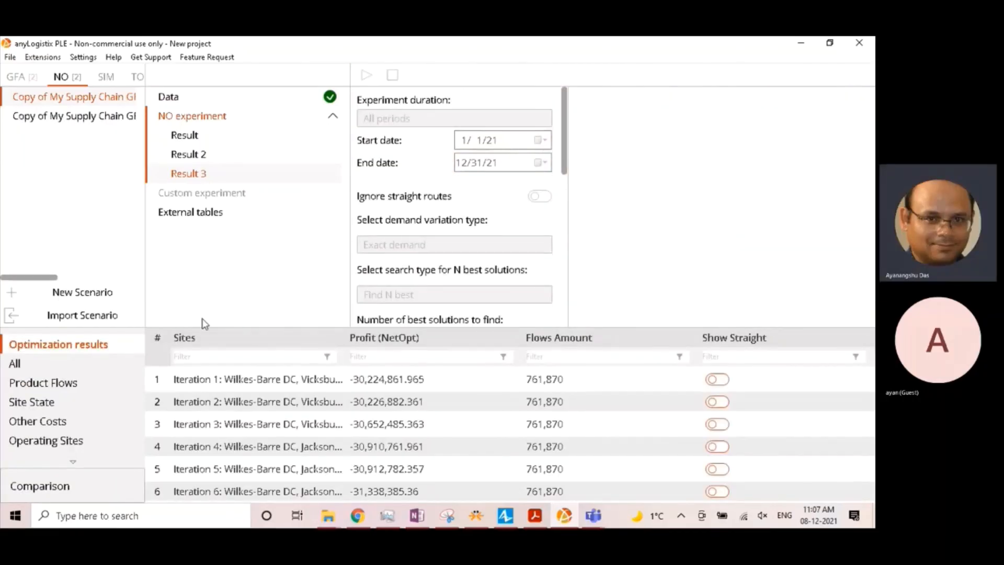
pyautogui.click(219, 378)
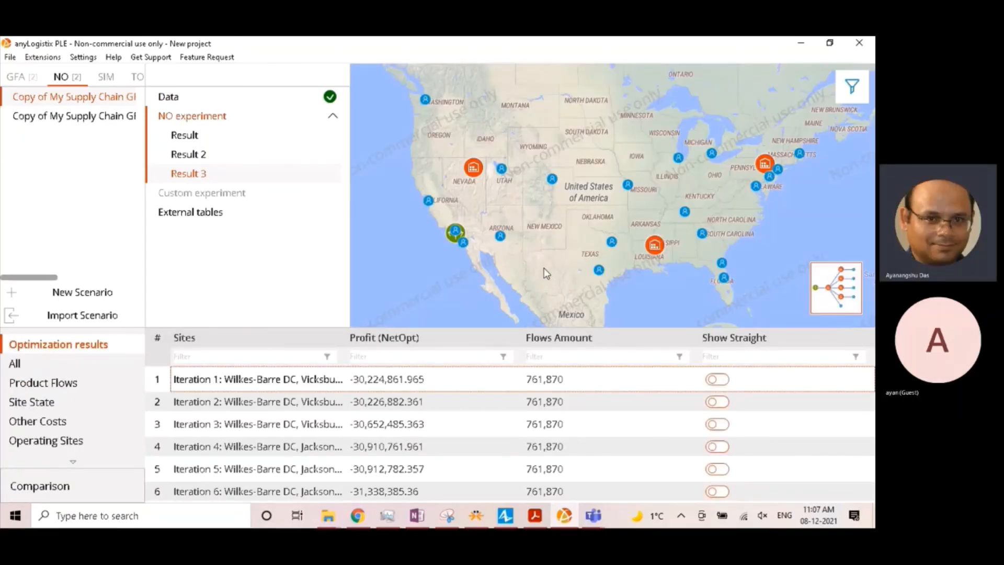
pyautogui.moveTo(479, 169)
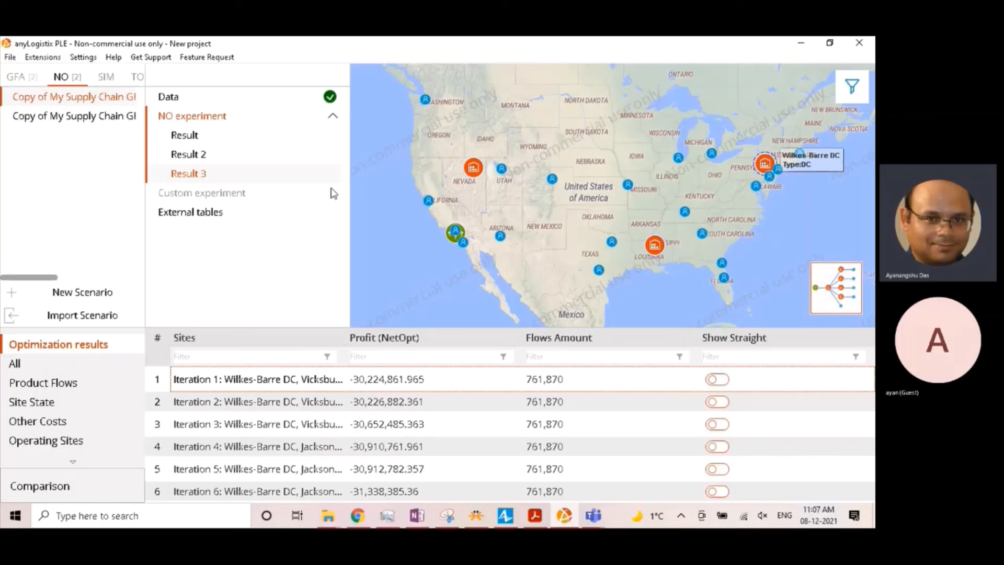
# - Return to the new scenario's Site States Changes table and compare its DCs with those of the original iteration
pyautogui.click(79, 115)
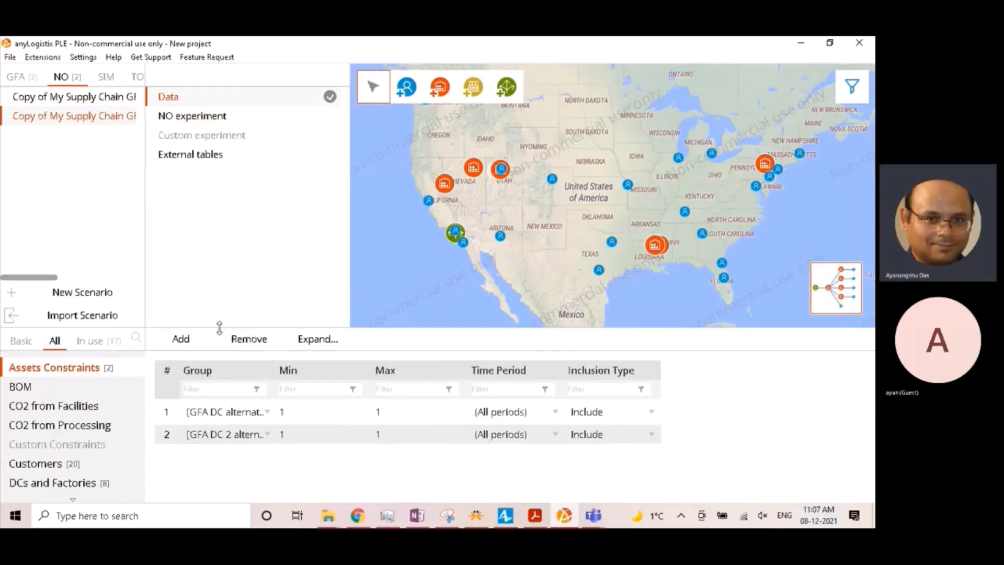
pyautogui.scroll(-3, 80, 465)
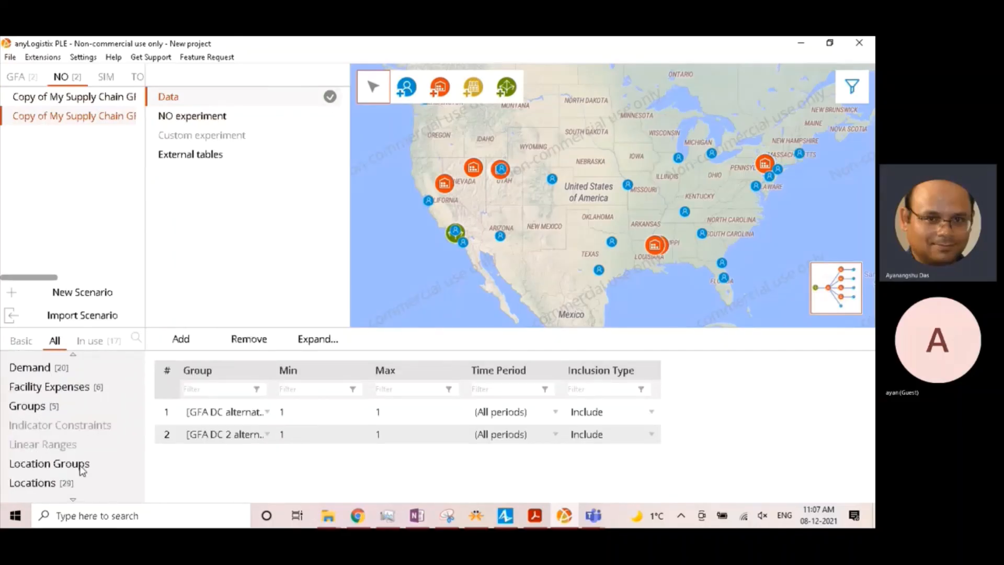
pyautogui.scroll(-4, 82, 469)
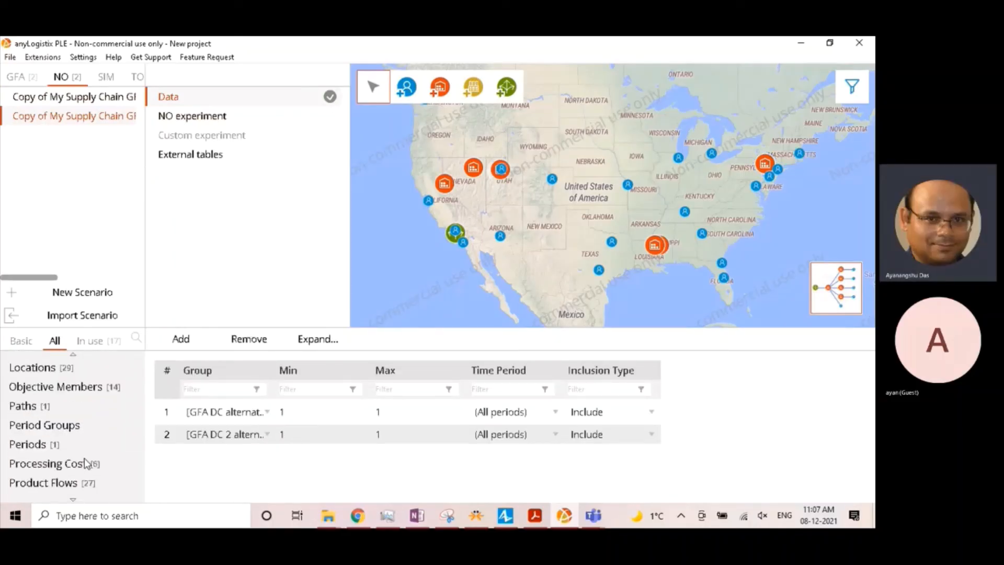
pyautogui.scroll(-5, 87, 462)
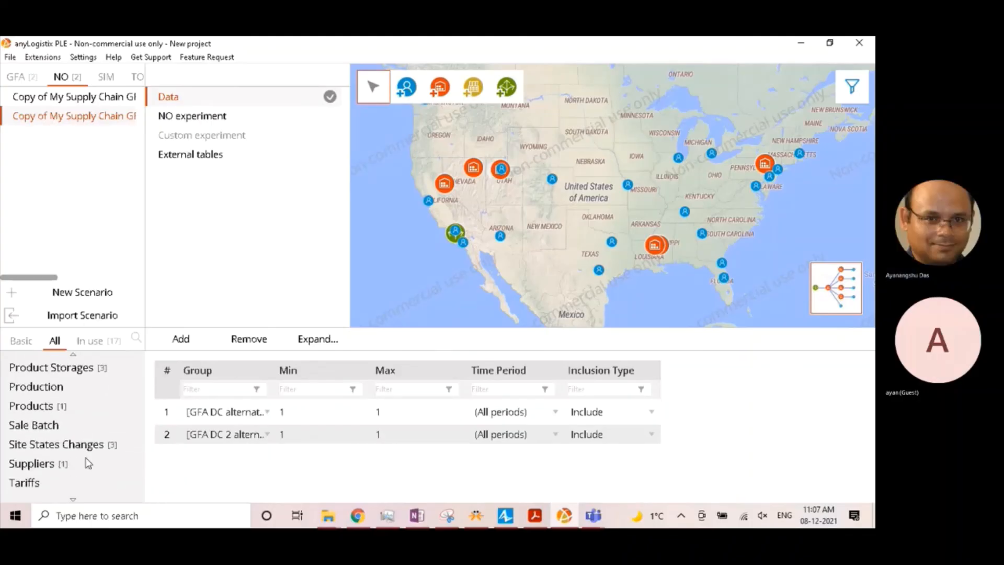
pyautogui.click(95, 444)
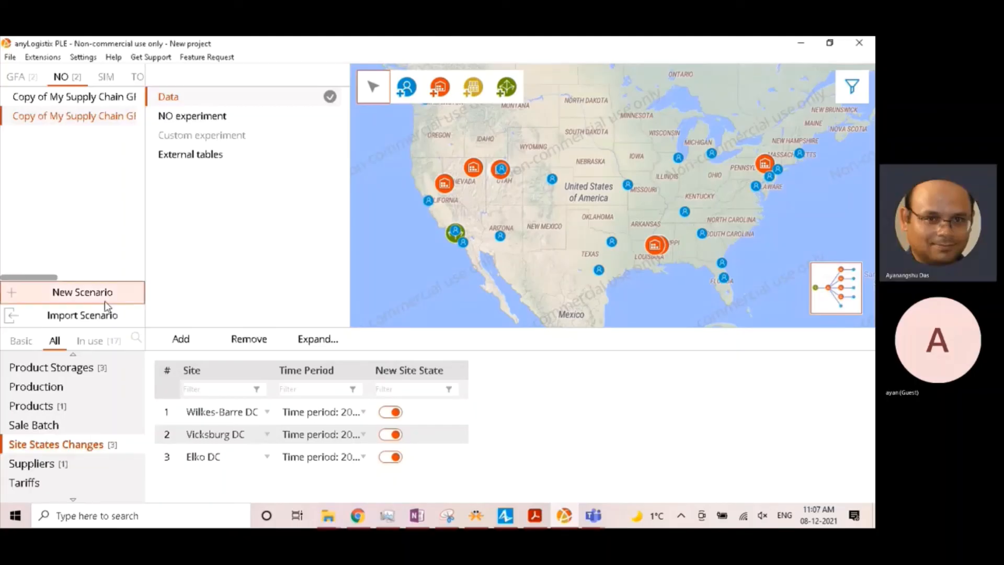
# - Filter the new scenario's Product Flows by source "Wilkes-Barre" and review the destinations it serves
pyautogui.scroll(1, 71, 430)
pyautogui.scroll(1, 75, 430)
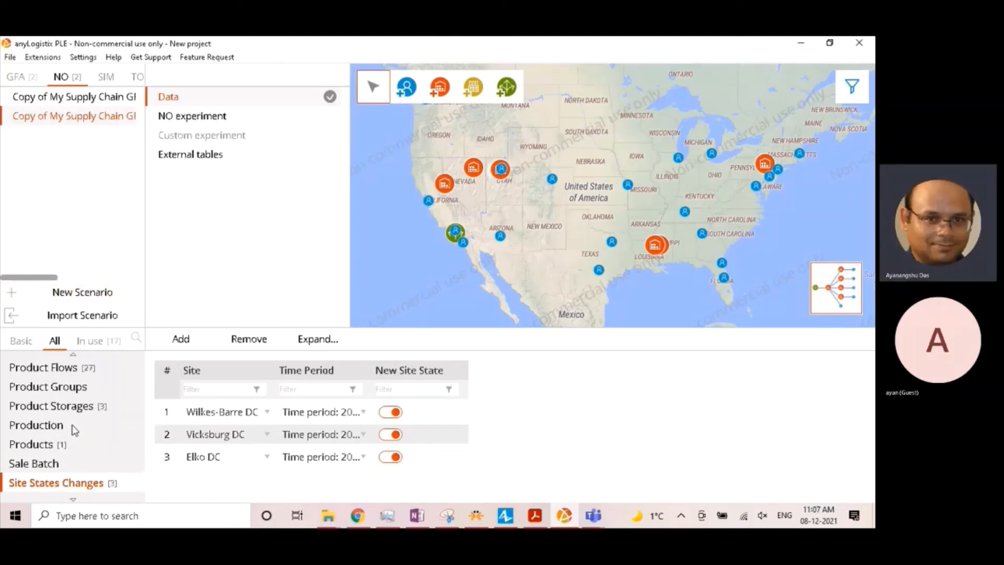
pyautogui.click(83, 367)
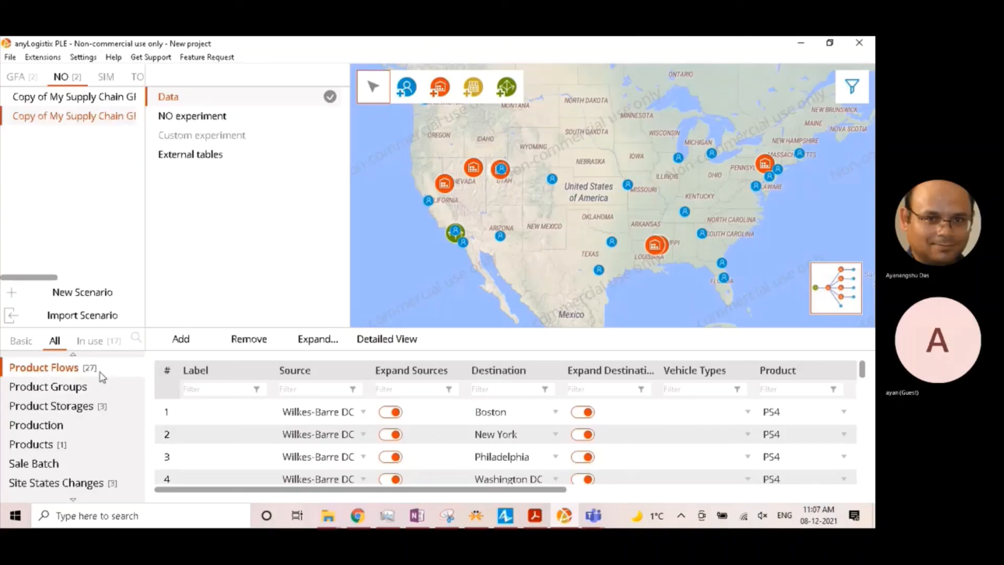
pyautogui.click(325, 392)
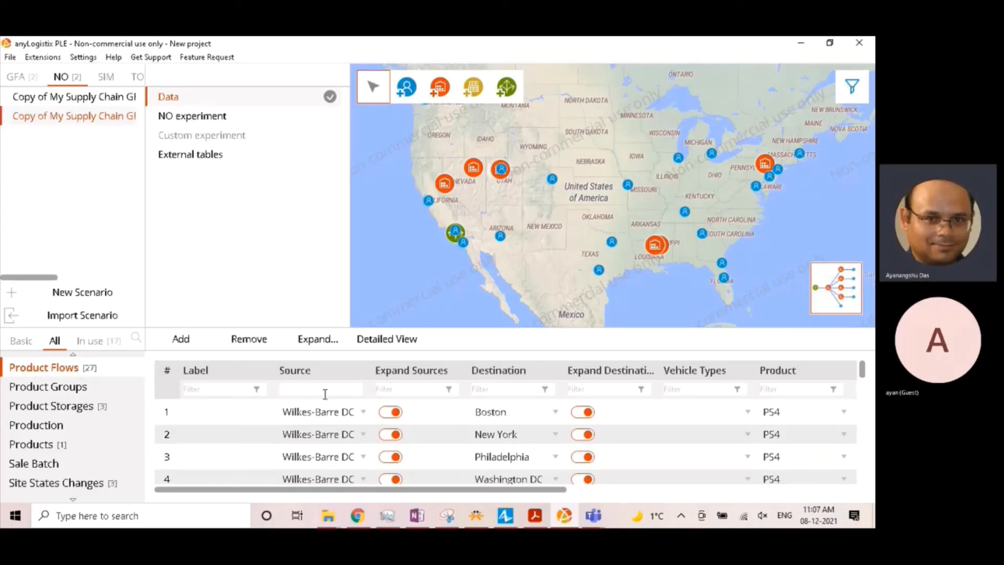
pyautogui.write('Wilkes-Barre')
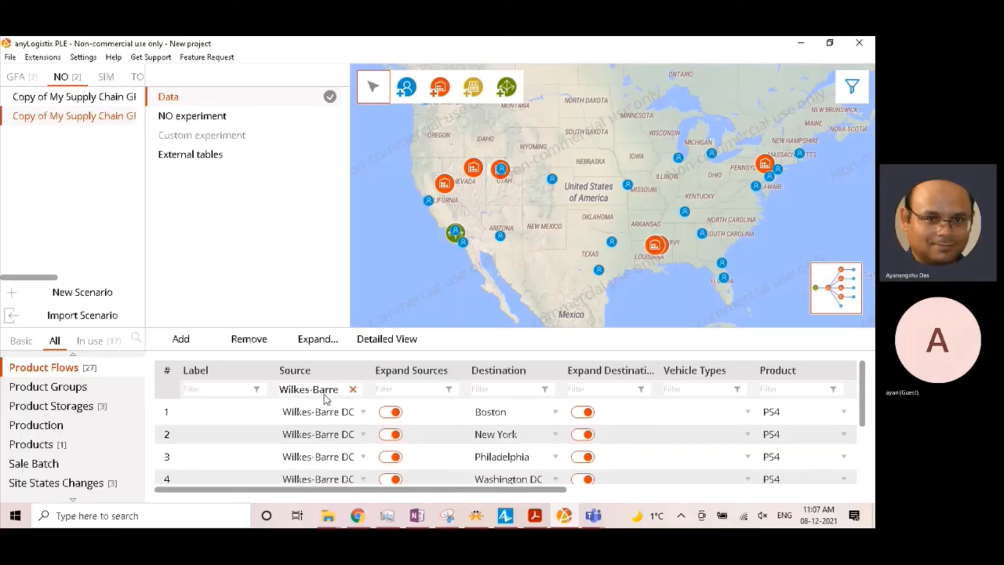
pyautogui.scroll(-1, 427, 455)
pyautogui.scroll(1, 426, 458)
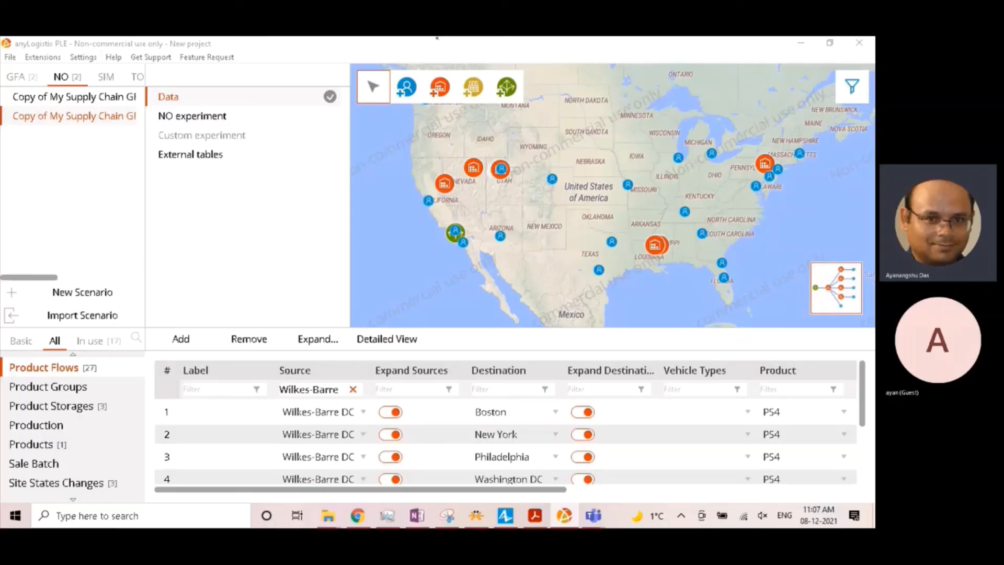
# - Show the Product Flows table in detailed view and examine the throughput limits, fixed values and penalties of the Wilkes-Barre DC flows
pyautogui.scroll(-1, 471, 445)
pyautogui.click(387, 339)
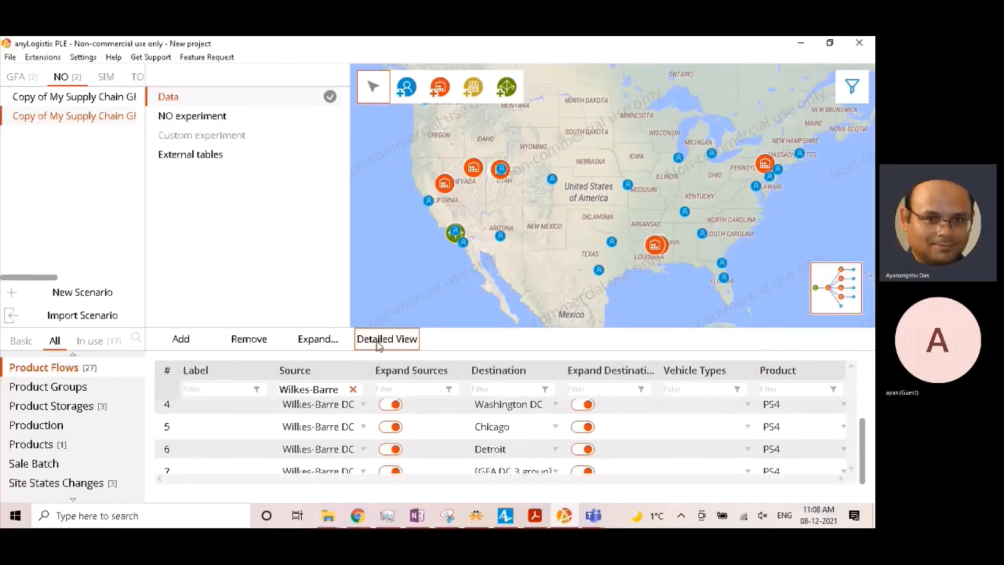
pyautogui.scroll(1, 478, 428)
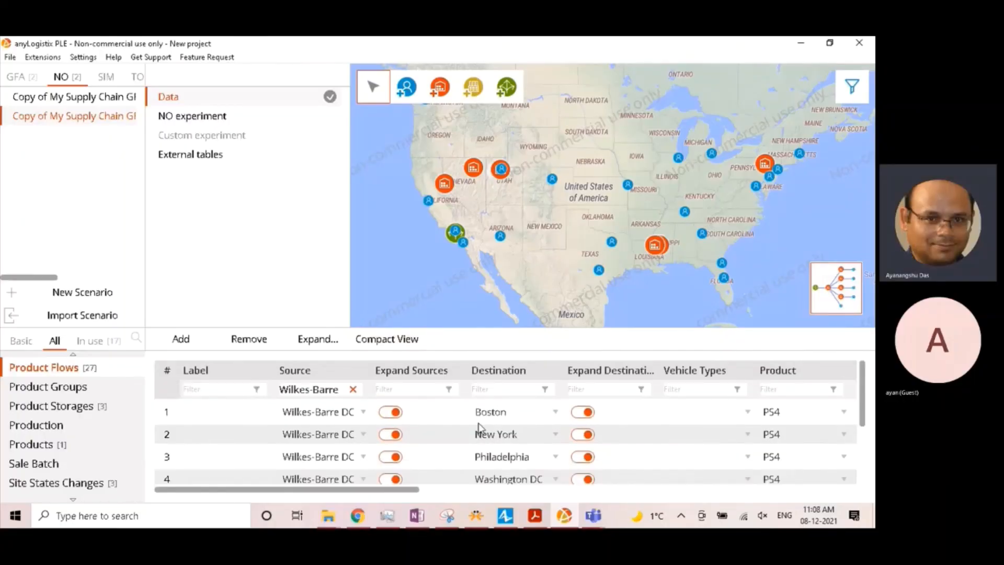
pyautogui.click(412, 491)
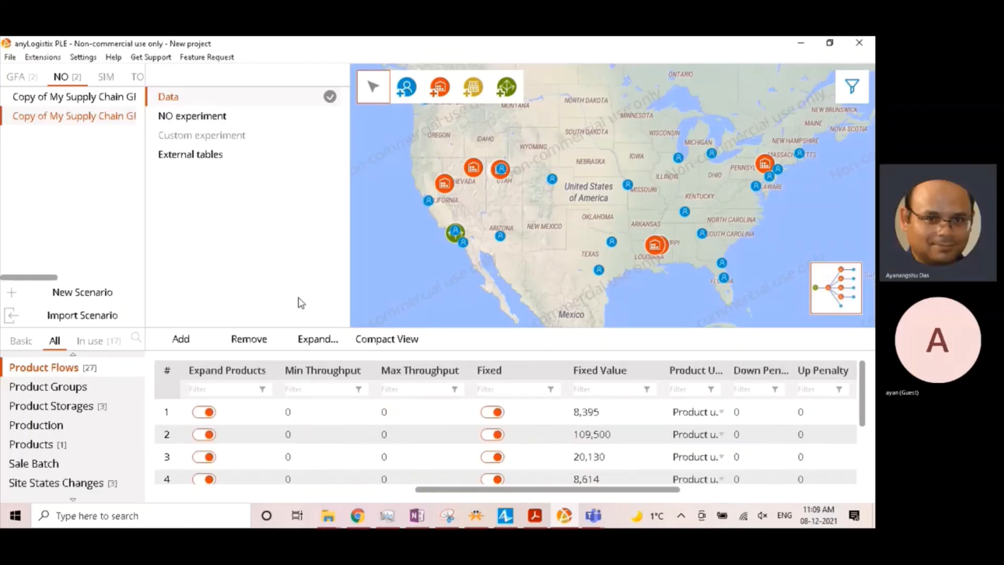